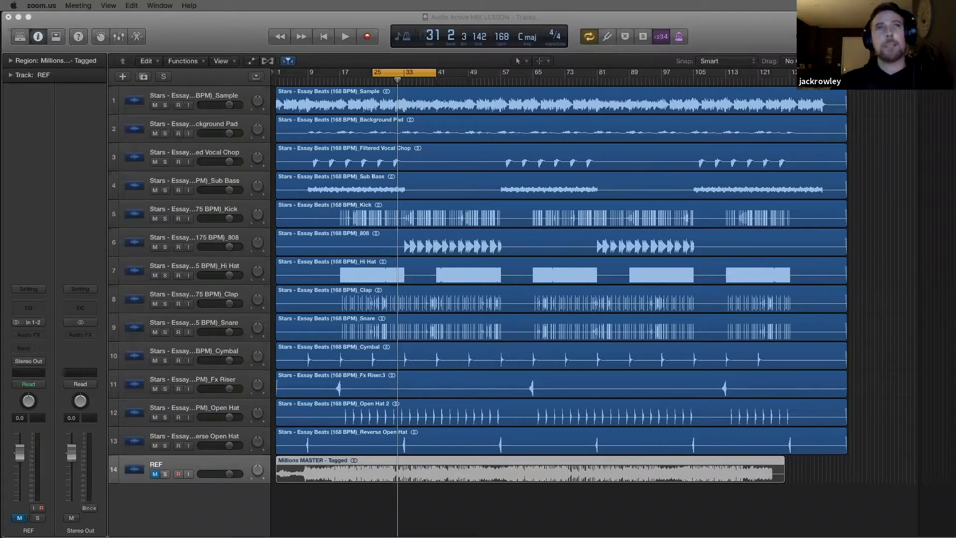
# Point out the Kick, 808, Hi Hat, Clap, Snare and Cymbal regions one by one, and clear the selection.
pyautogui.click(341, 20)
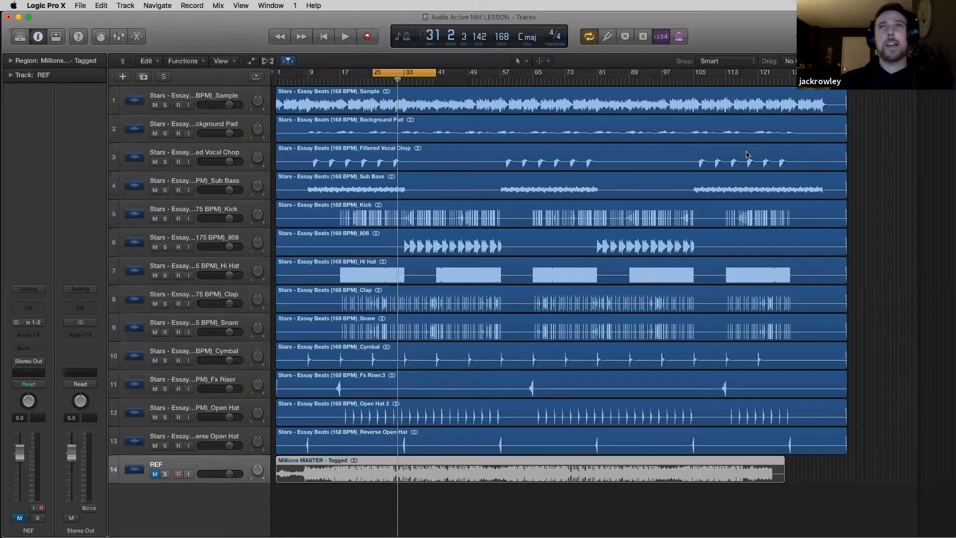
pyautogui.click(871, 99)
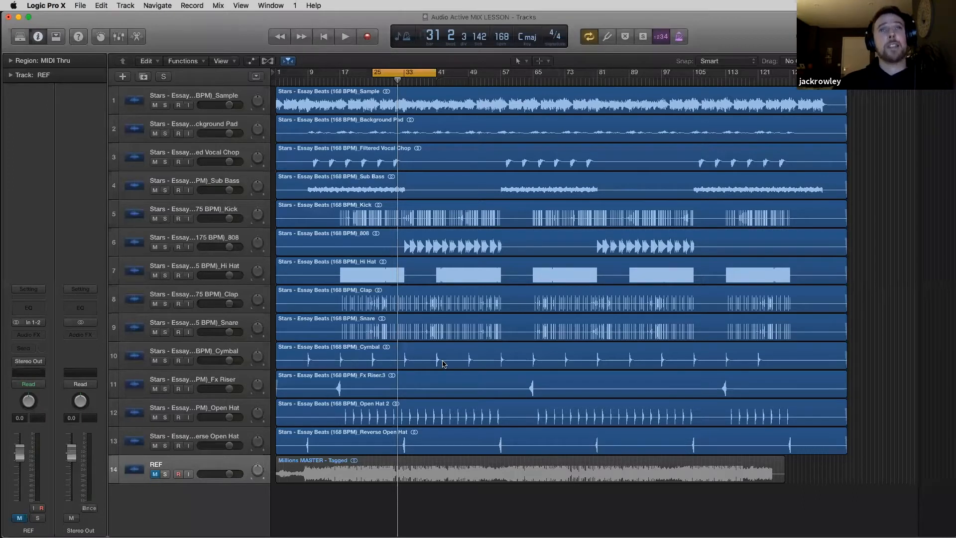
pyautogui.click(401, 210)
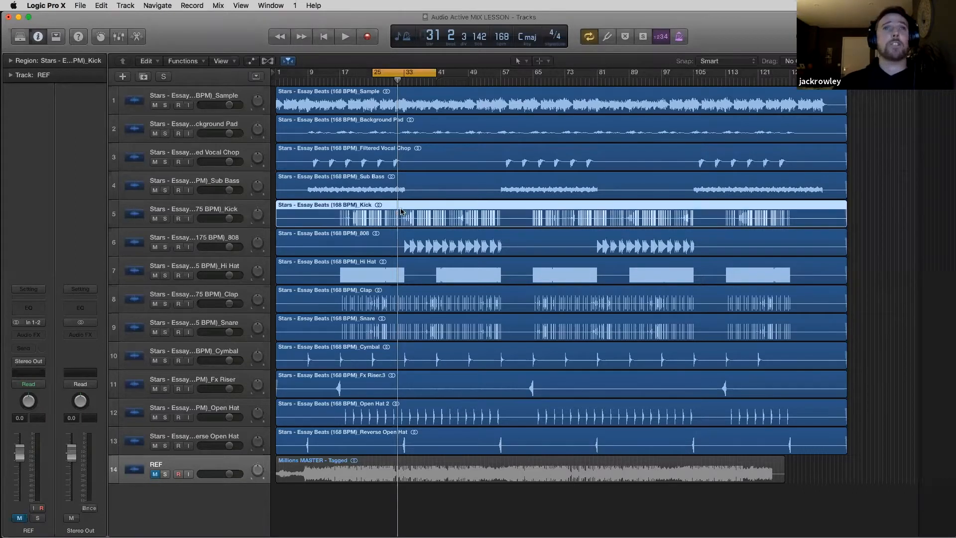
pyautogui.click(405, 248)
pyautogui.click(392, 274)
pyautogui.click(384, 301)
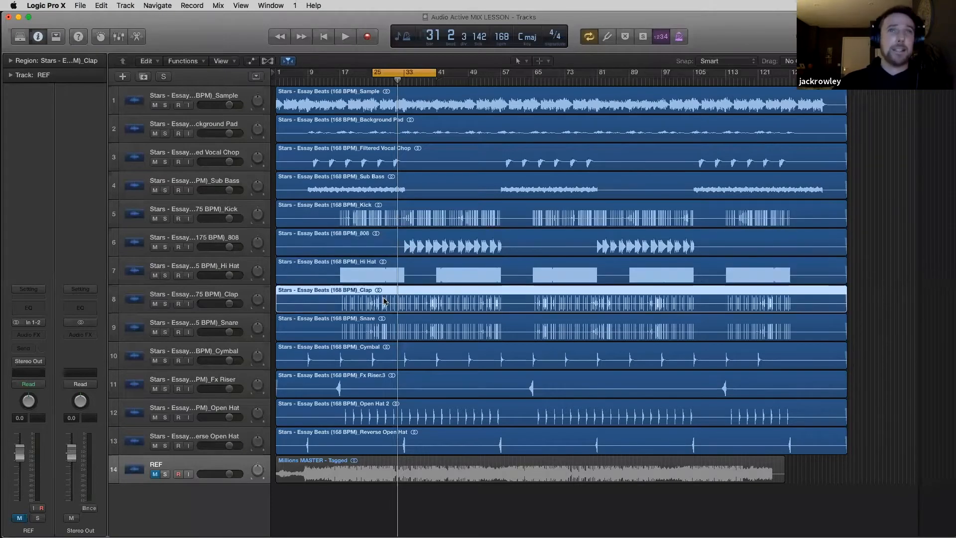
pyautogui.click(386, 322)
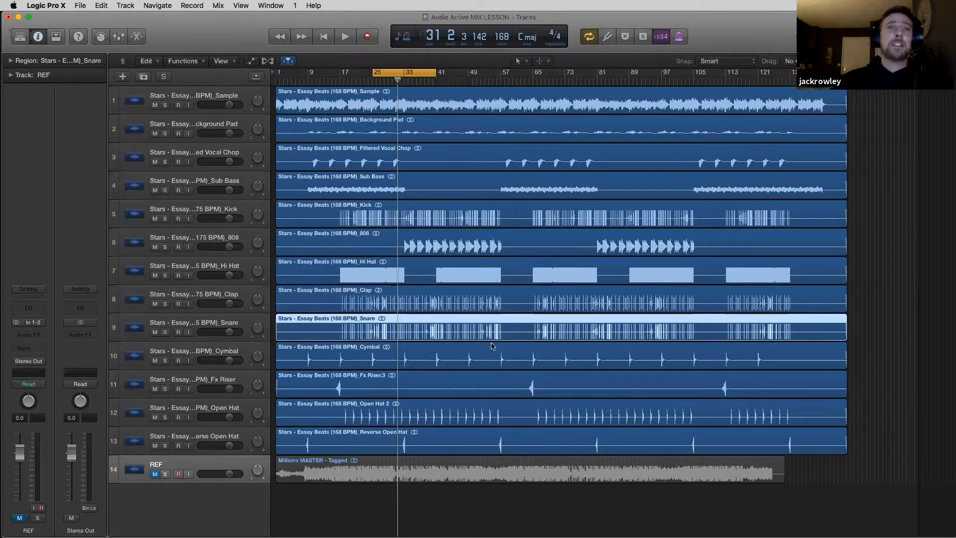
pyautogui.click(413, 352)
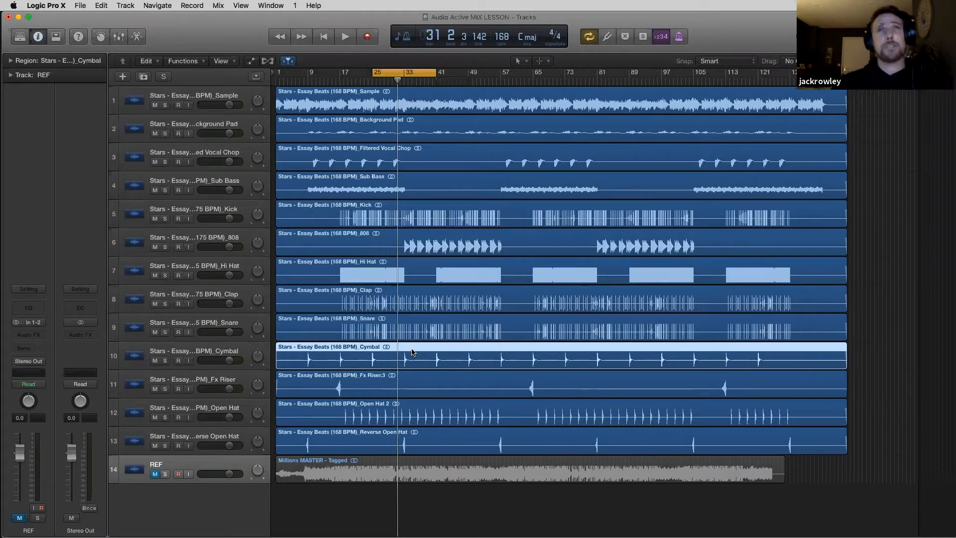
pyautogui.click(867, 98)
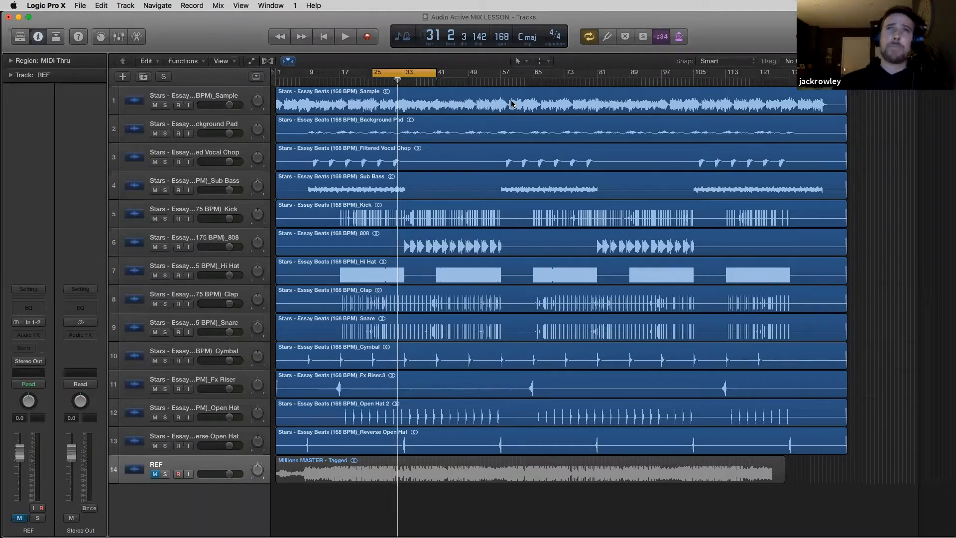
# Remove the Pro-Q 3 plug-in from the Sample track's channel strip.
pyautogui.click(210, 99)
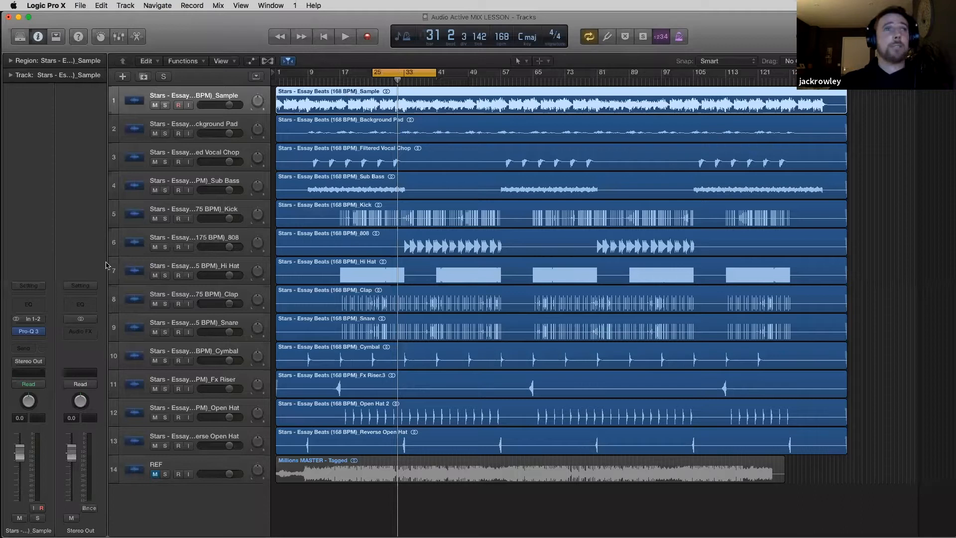
pyautogui.click(42, 332)
pyautogui.click(106, 248)
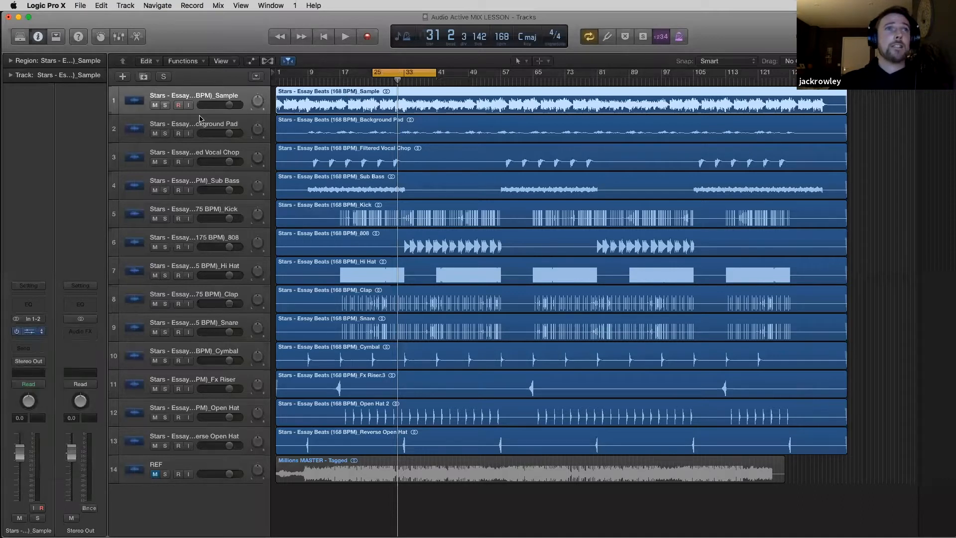
# Go through the channel strips of the tracks below Sample to check for leftover plug-ins, and return to Sample.
pyautogui.click(200, 119)
pyautogui.click(195, 153)
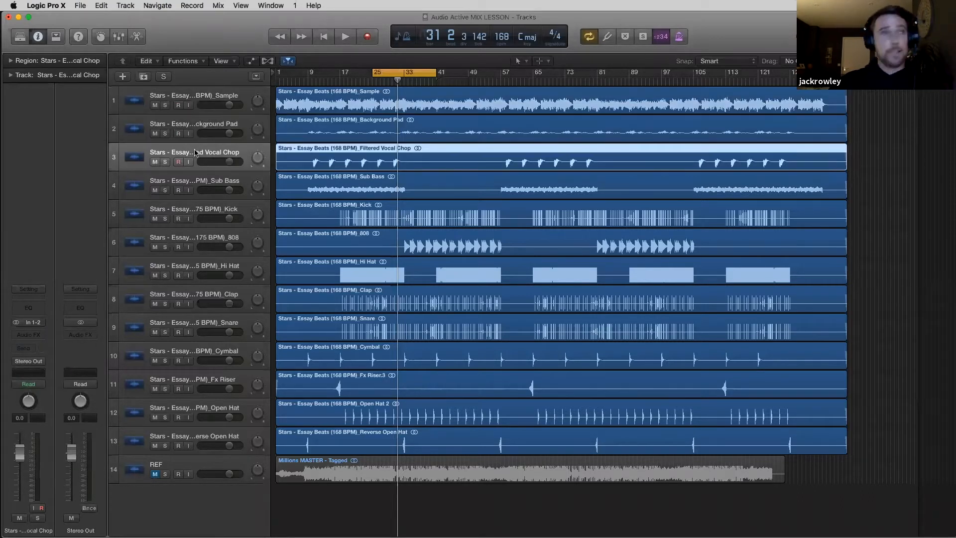
pyautogui.press('Down')
pyautogui.press('Down')
pyautogui.press('Down')
pyautogui.press('Down')
pyautogui.press('Down')
pyautogui.press('Up')
pyautogui.press('Up')
pyautogui.press('Up')
pyautogui.press('Up')
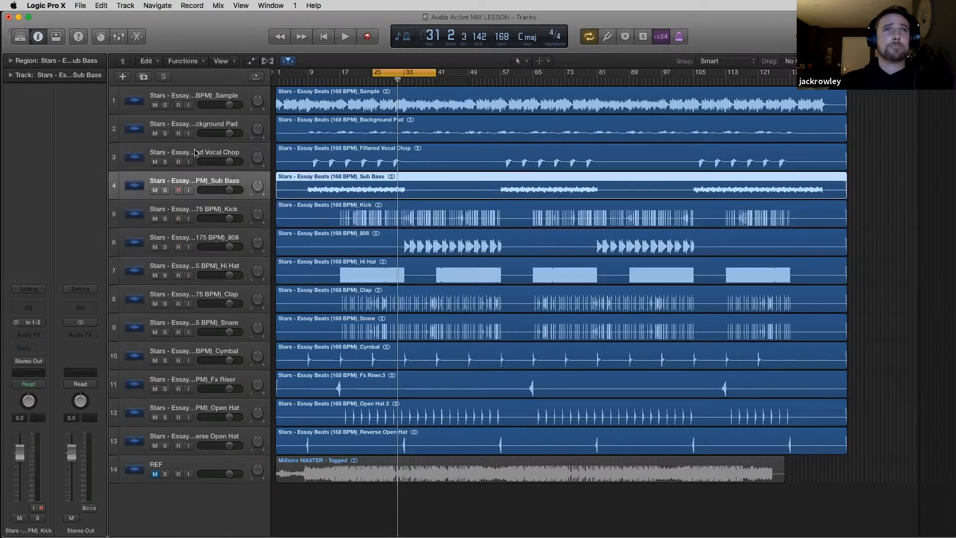
pyautogui.press('Up')
pyautogui.press('Up')
pyautogui.press('Up')
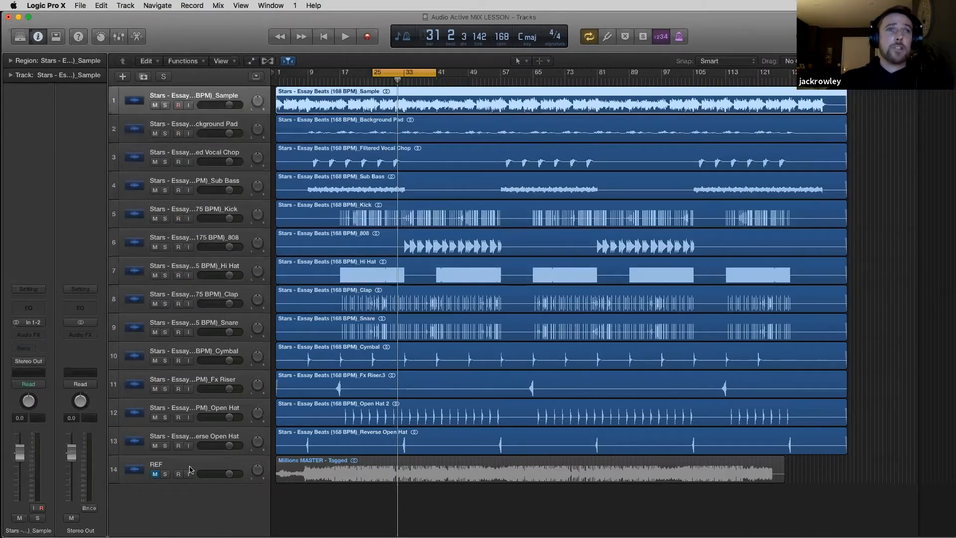
# Listen to the REF track unmuted and soloed with cycle mode turned off, and return it to its muted, unsoloed state.
pyautogui.click(189, 468)
pyautogui.click(155, 474)
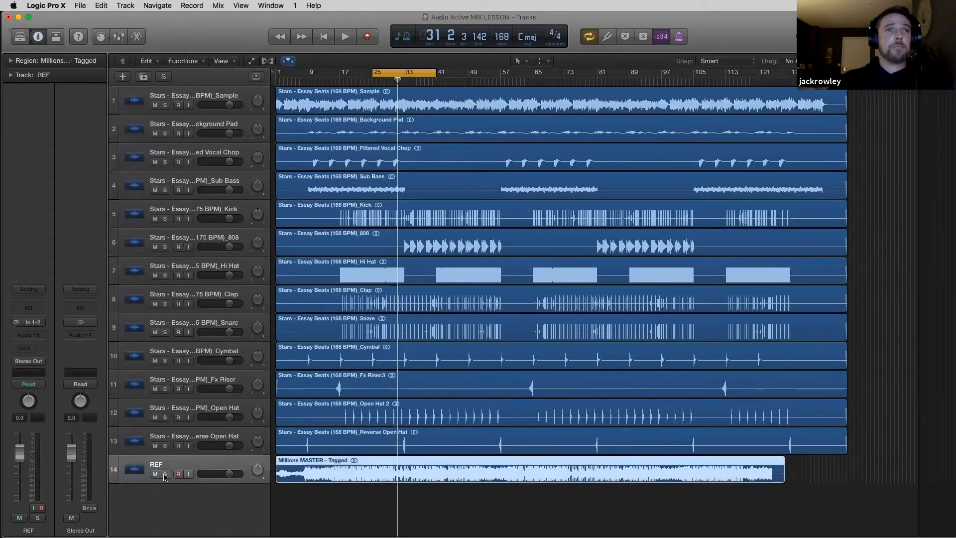
pyautogui.click(165, 474)
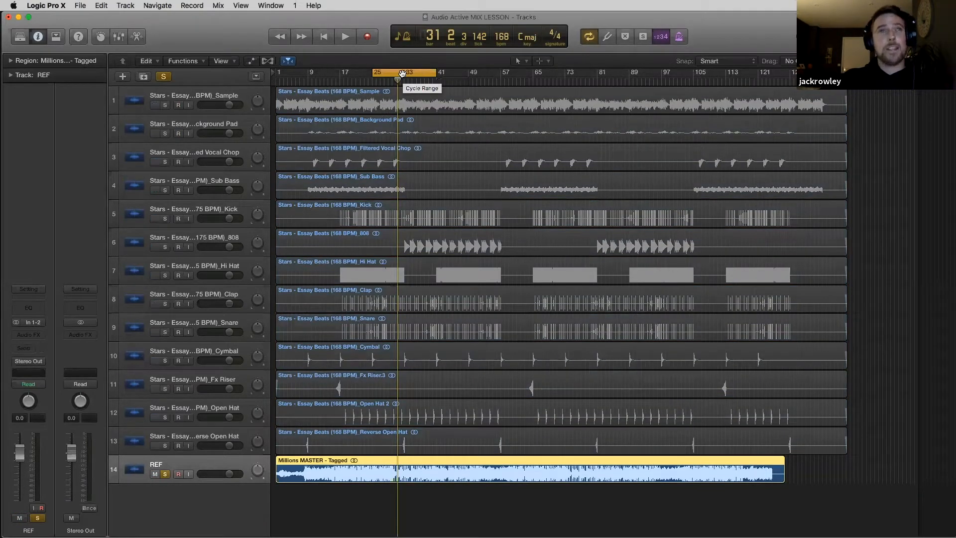
pyautogui.press('space')
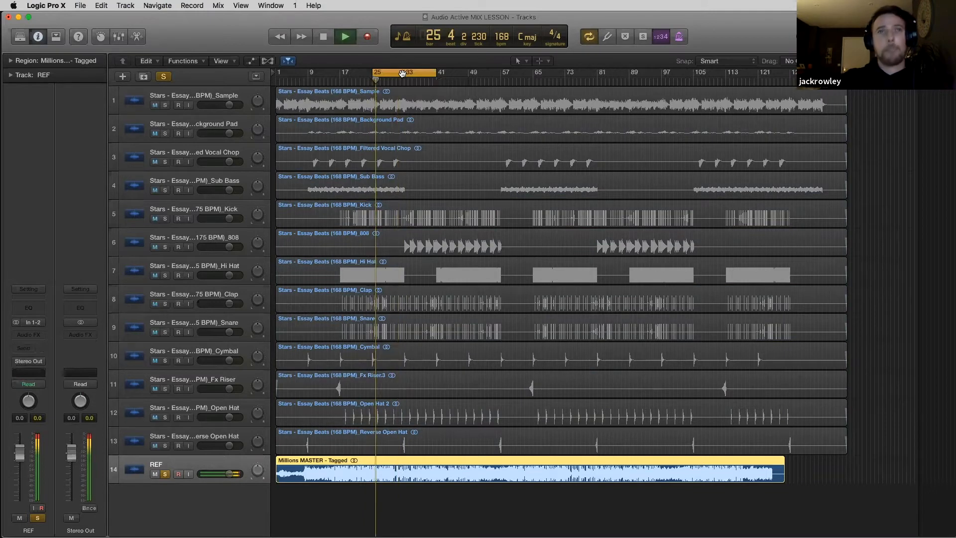
pyautogui.click(403, 71)
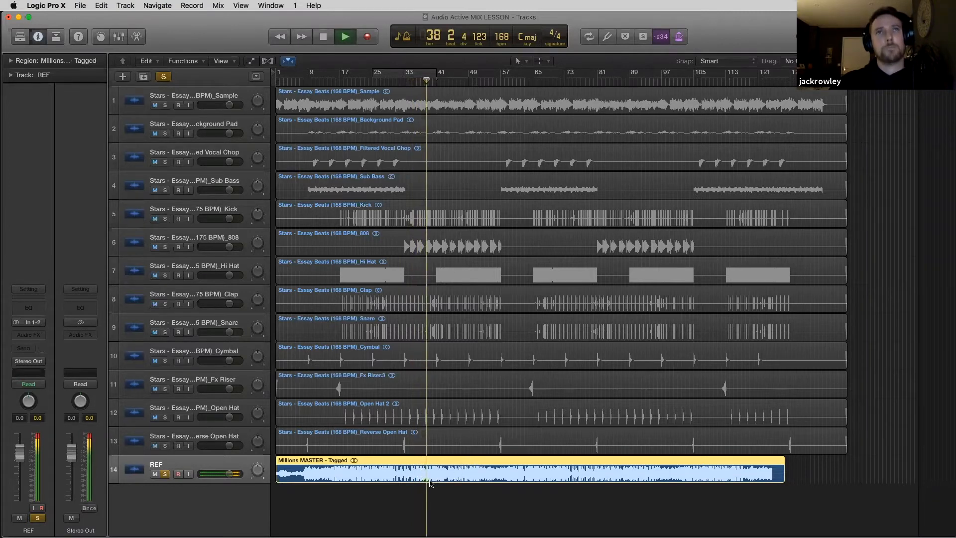
pyautogui.press('space')
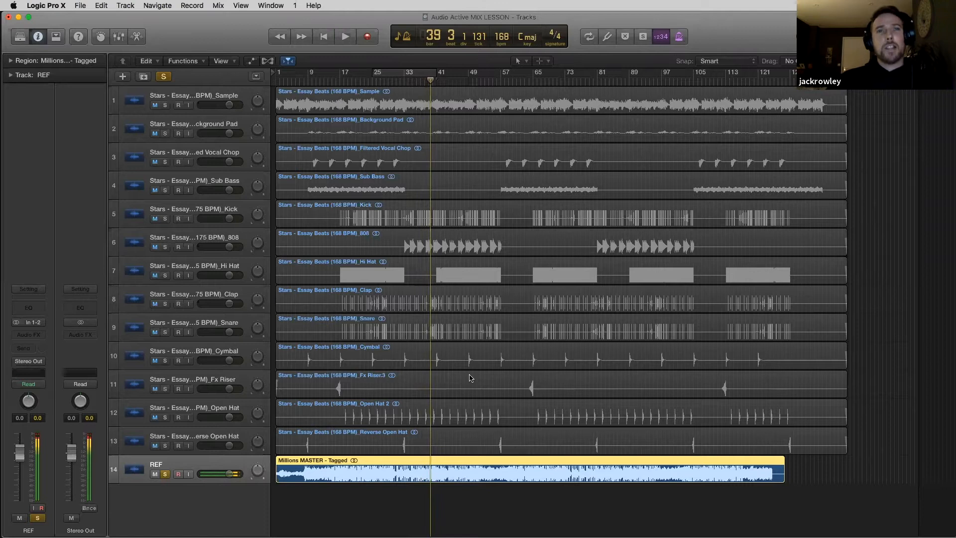
pyautogui.click(165, 474)
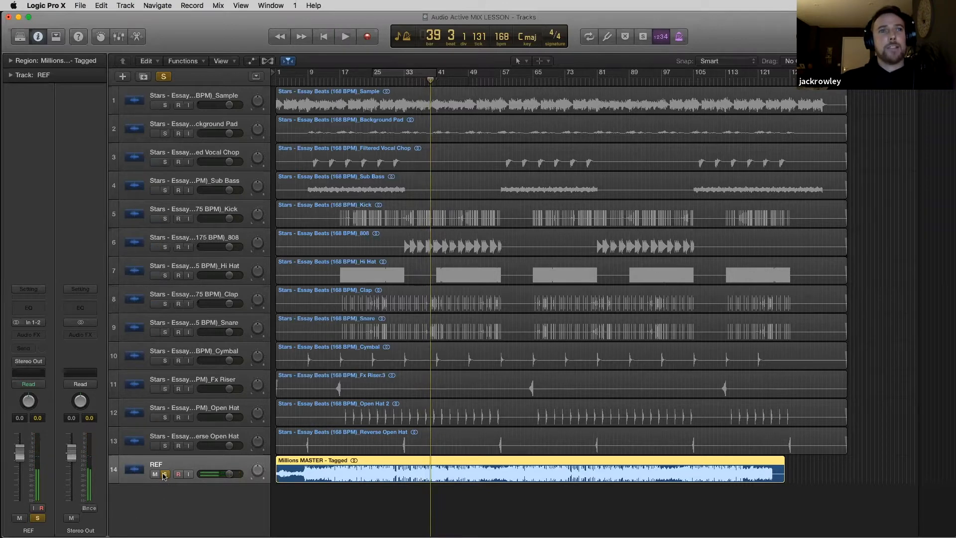
pyautogui.click(157, 475)
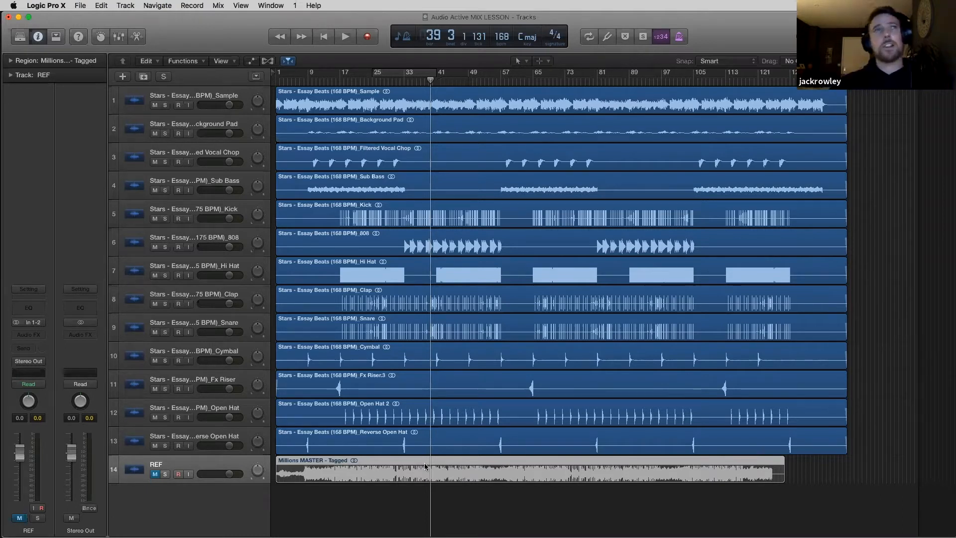
# Play the full mix from bar 1 and stop playback at about bar 41.
pyautogui.click(274, 81)
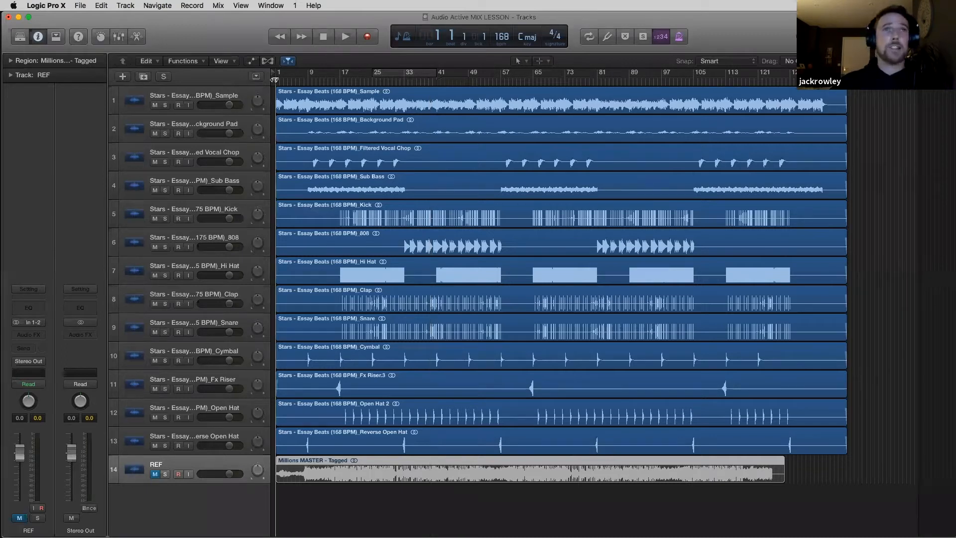
pyautogui.press('space')
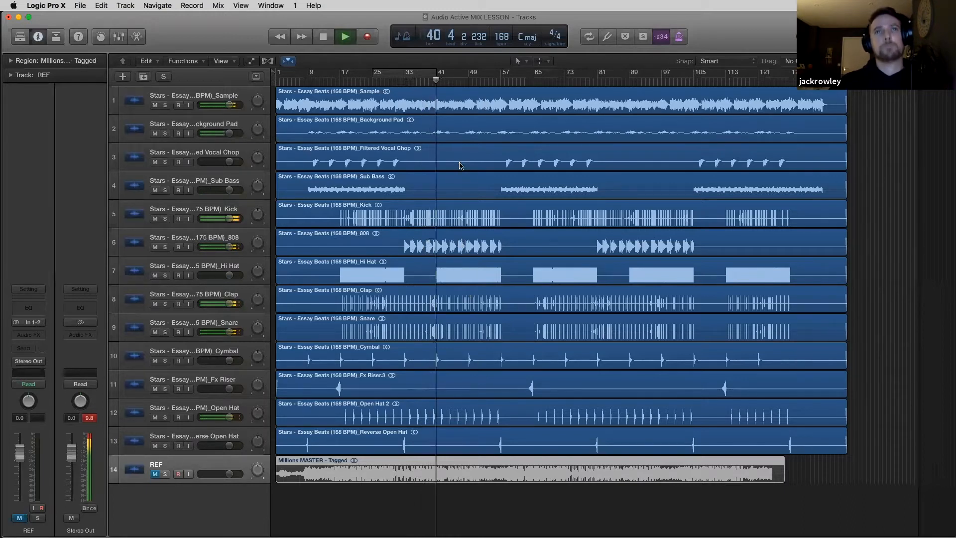
pyautogui.press('space')
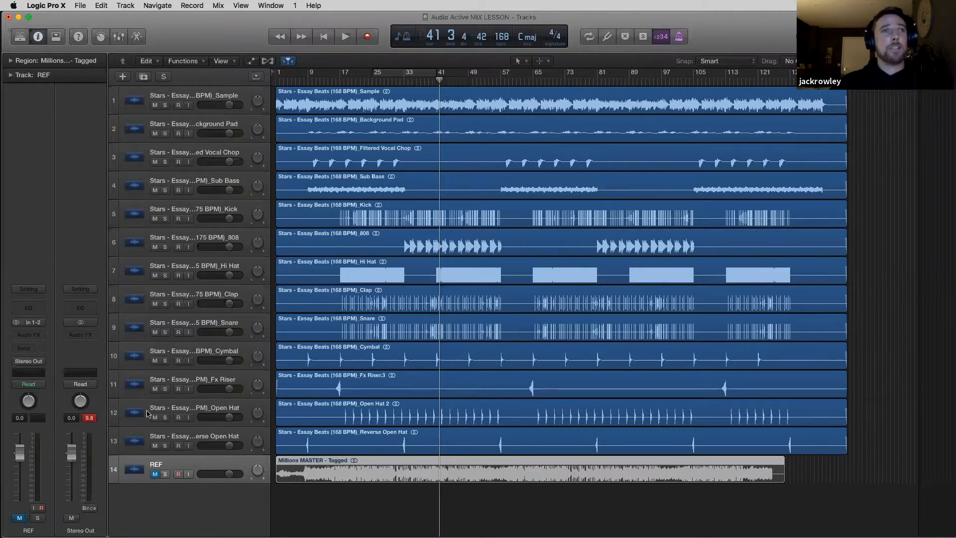
# Lower the faders of all 13 beat tracks, Sample through Reverse Open Hat, together to -10.0 dB in the mixer.
pyautogui.click(199, 439)
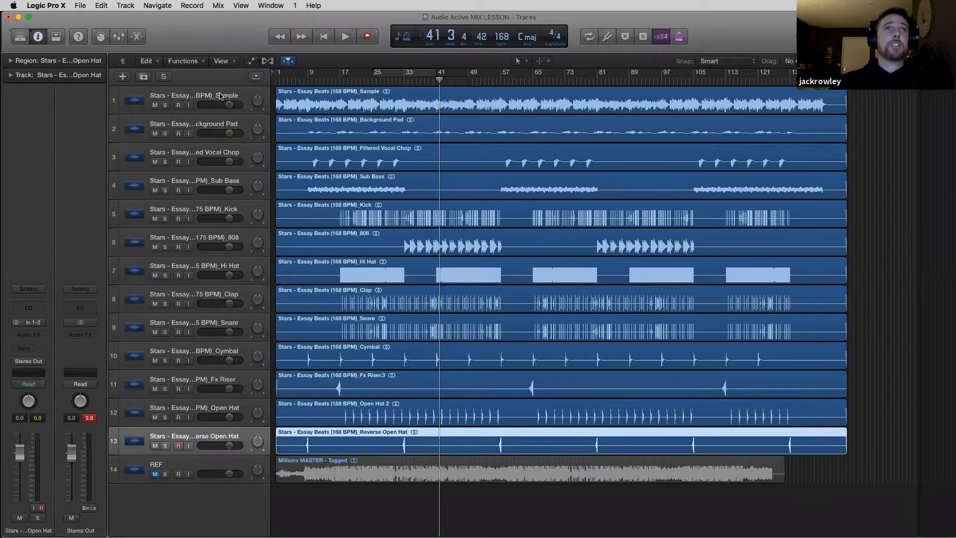
pyautogui.press('super+a')
pyautogui.click(119, 37)
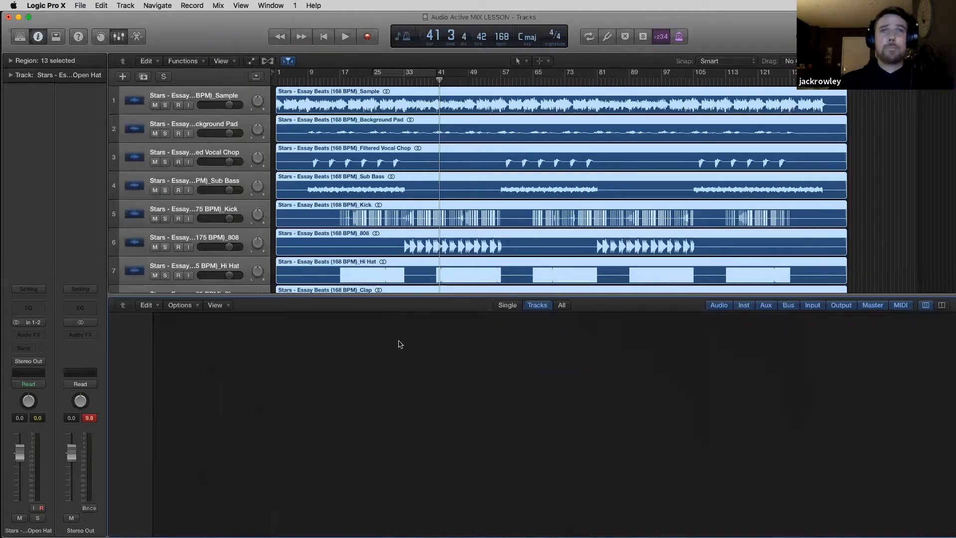
pyautogui.moveTo(432, 458); pyautogui.dragTo(435, 497)
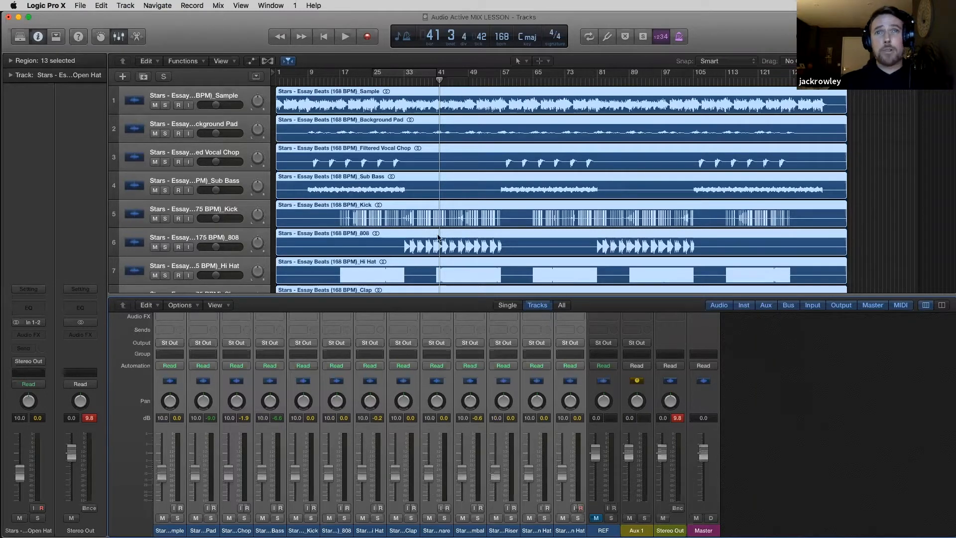
pyautogui.press('x')
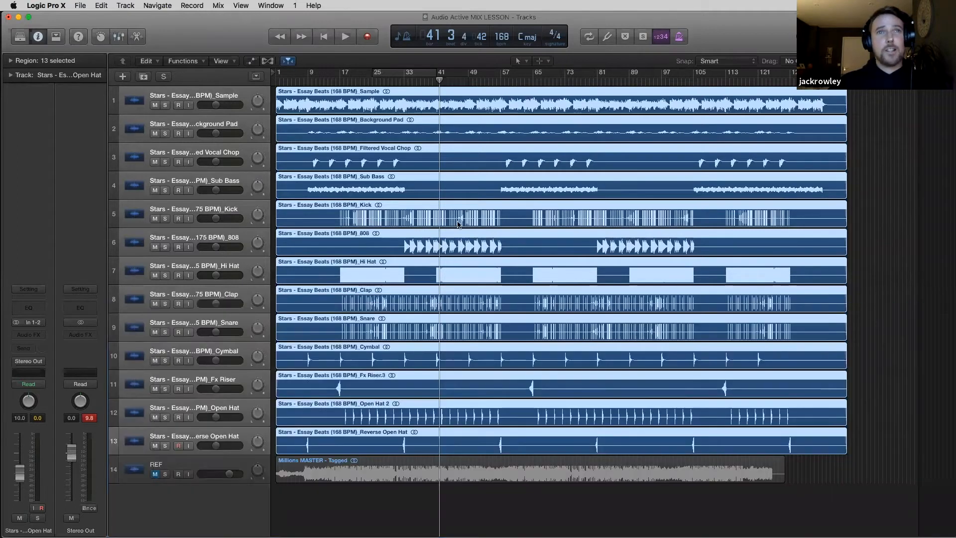
pyautogui.click(862, 118)
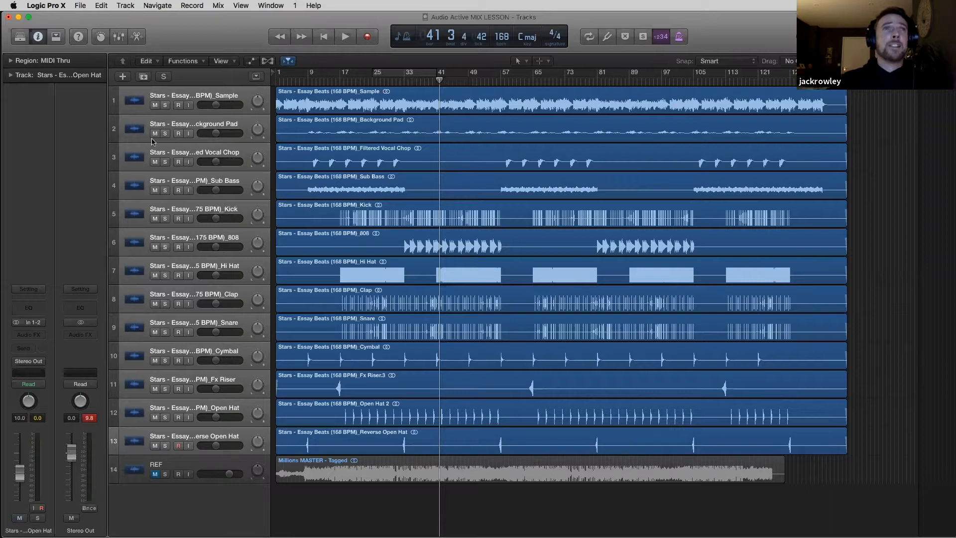
# Mute tracks 2 to 13 and play the Sample track with cycle mode on over bars 25 to 41.
pyautogui.moveTo(155, 133); pyautogui.dragTo(156, 431)
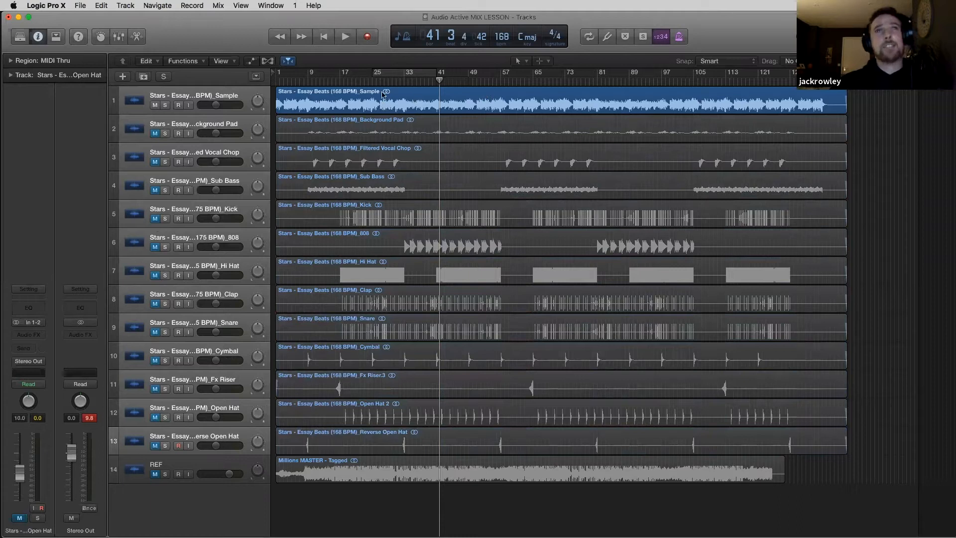
pyautogui.click(395, 74)
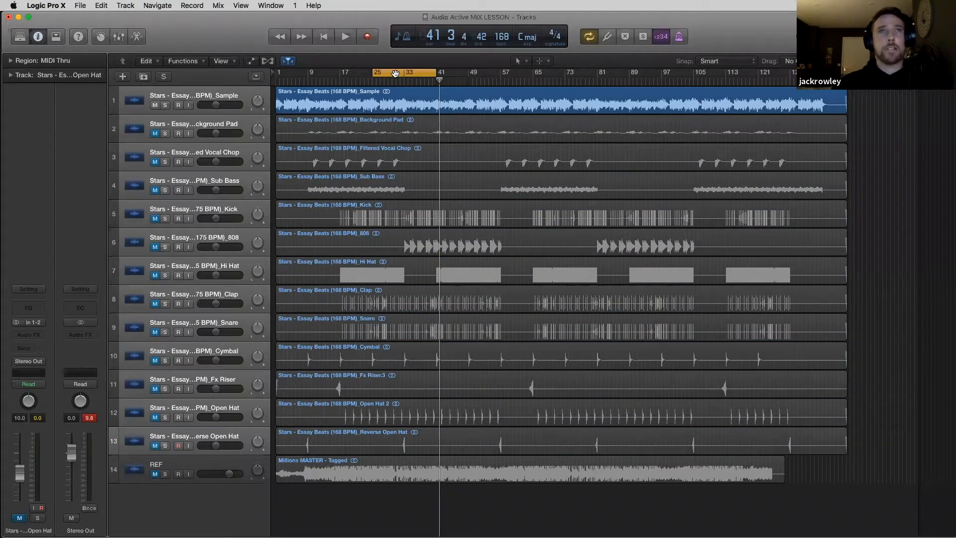
pyautogui.press('Down')
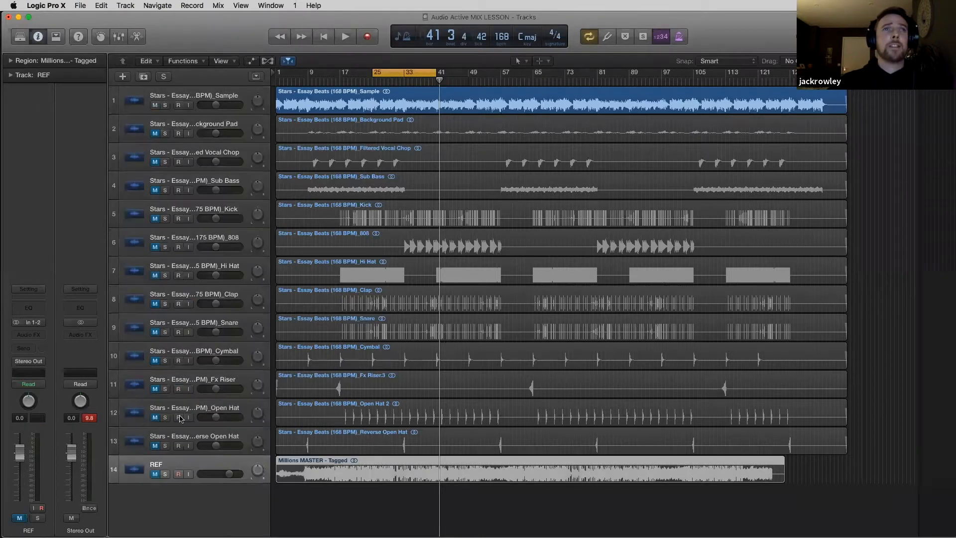
pyautogui.click(202, 98)
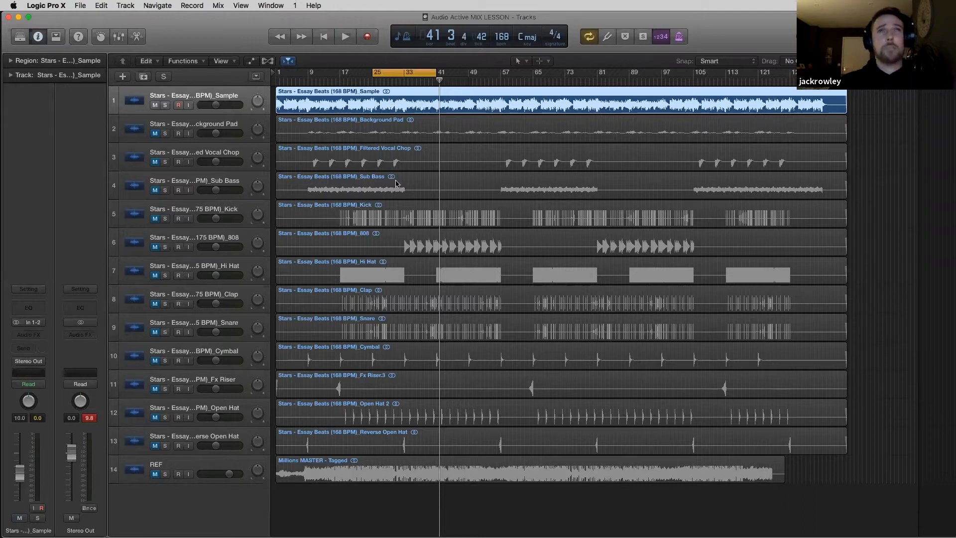
pyautogui.press('space')
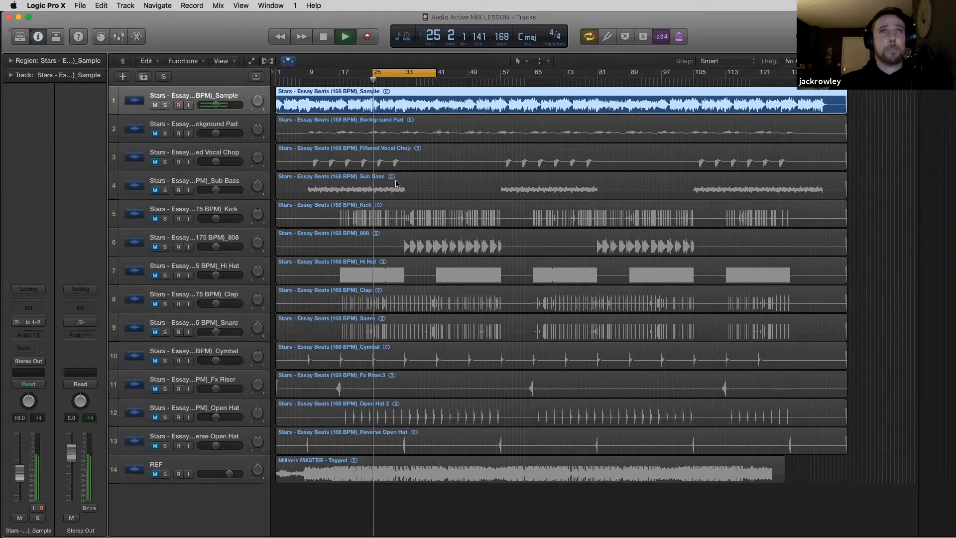
# Insert the FabFilter Pro-Q 3 equalizer on the Sample track and move its window higher over the arrangement.
pyautogui.click(31, 335)
pyautogui.moveTo(52, 456)
pyautogui.moveTo(141, 480)
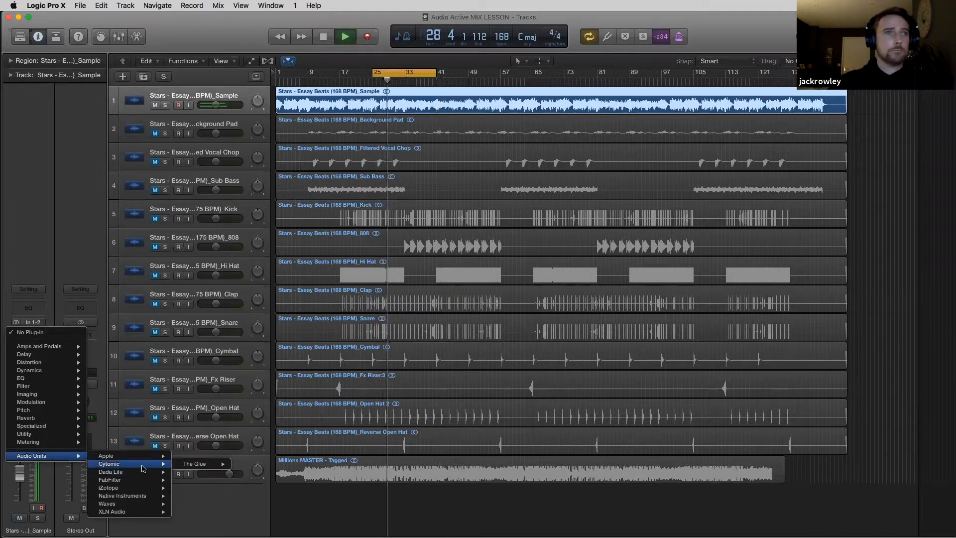
pyautogui.moveTo(199, 496)
pyautogui.click(249, 496)
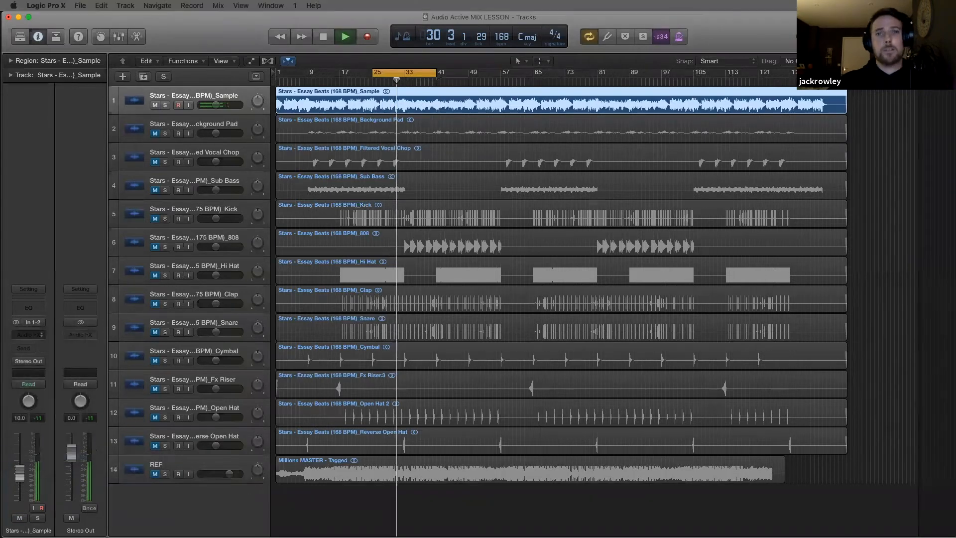
pyautogui.moveTo(673, 233); pyautogui.dragTo(675, 107)
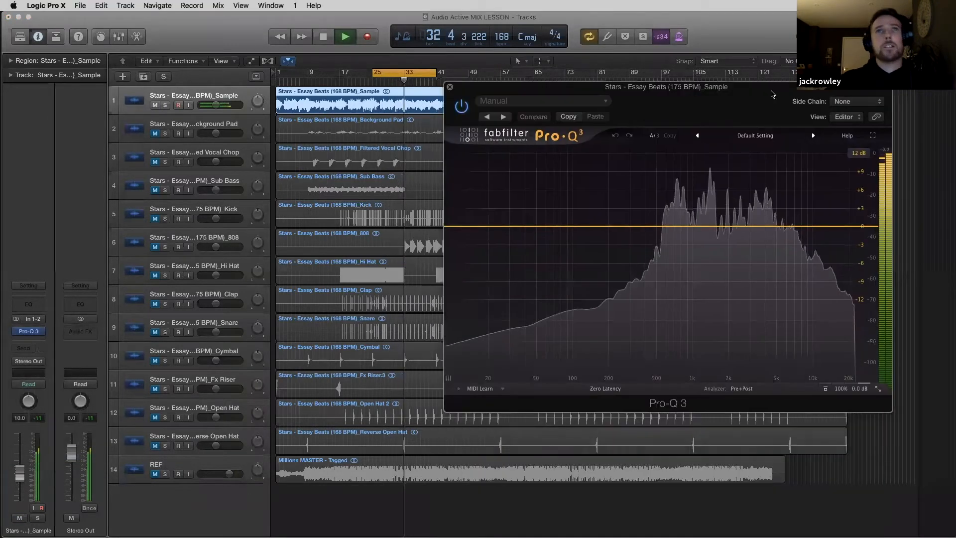
# Set the Pro-Q 3 display range to 30 dB, stop playback and move the equalizer window below the Sample track.
pyautogui.click(858, 152)
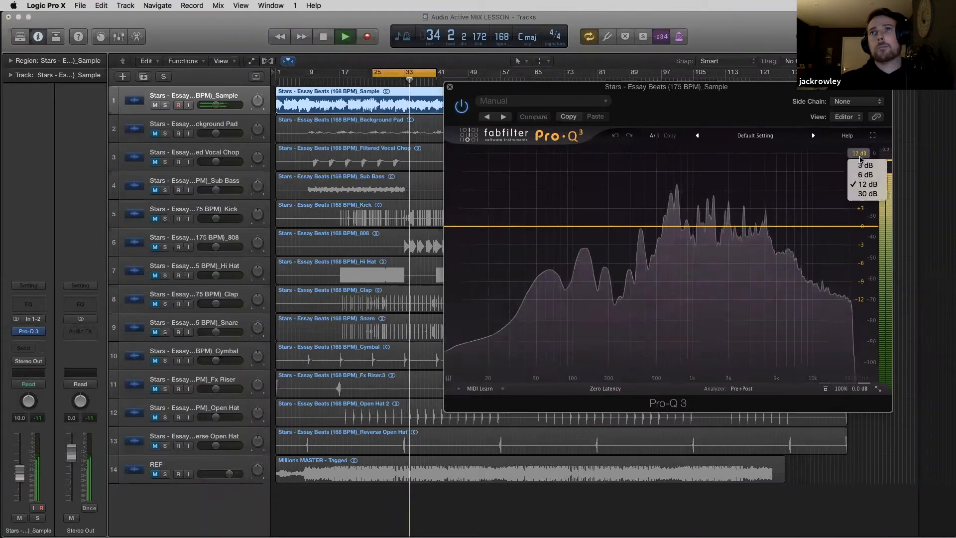
pyautogui.click(863, 194)
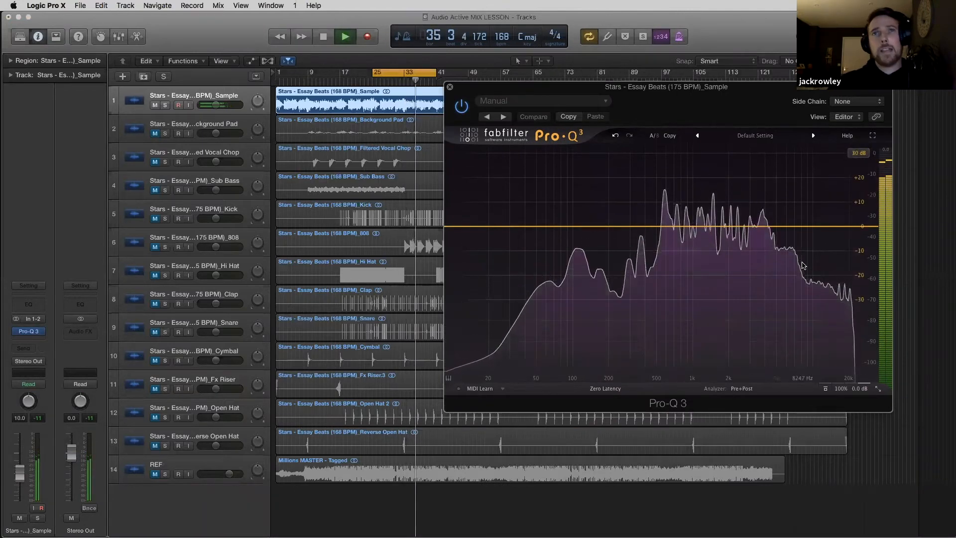
pyautogui.click(344, 22)
pyautogui.moveTo(592, 91); pyautogui.dragTo(565, 135)
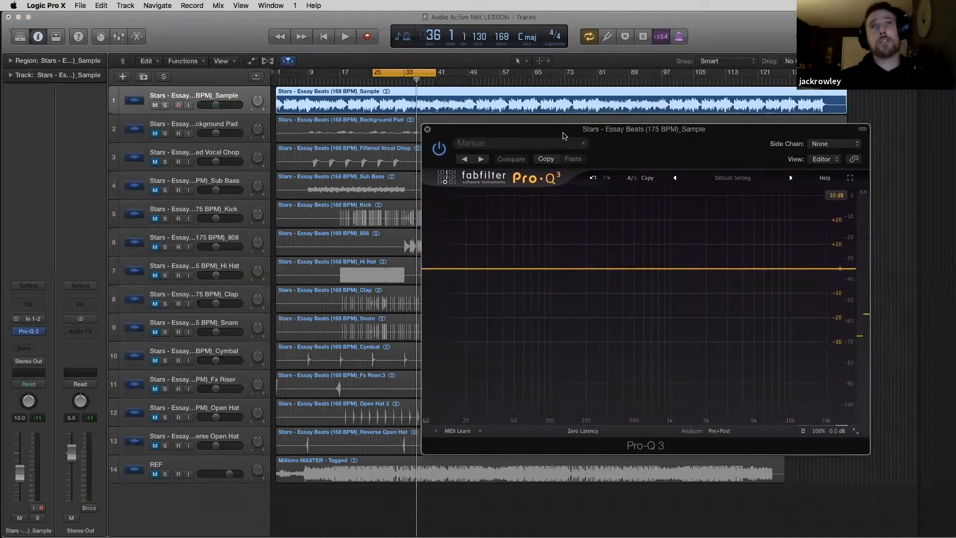
pyautogui.moveTo(564, 135); pyautogui.dragTo(573, 135)
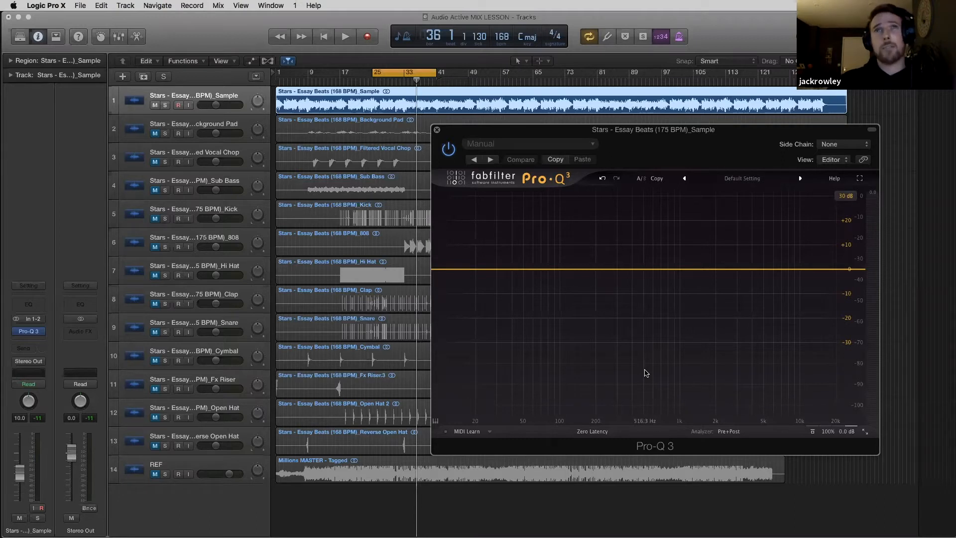
# Play the Sample track and cut its 1.4 kHz spectrum peak by about 9.5 dB with Q 9.686.
pyautogui.press('space')
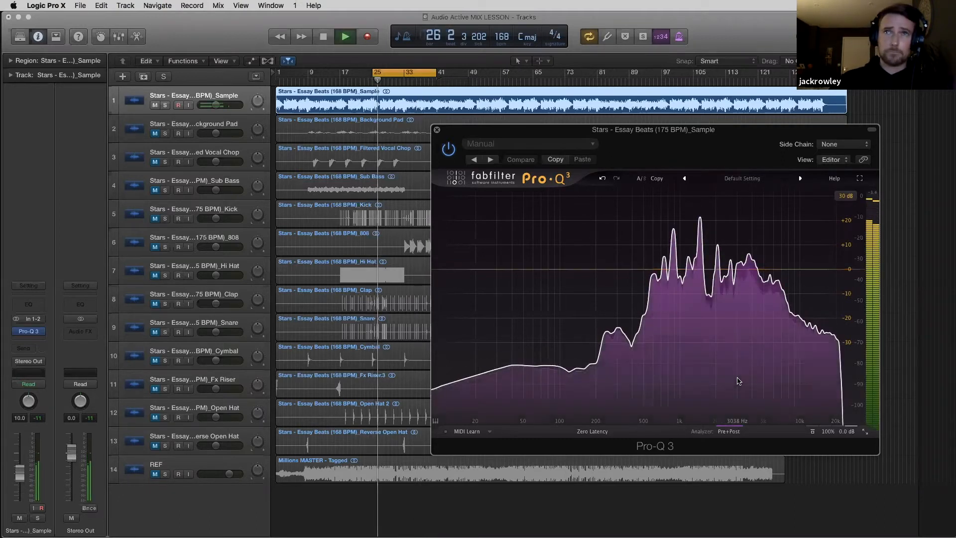
pyautogui.moveTo(739, 381)
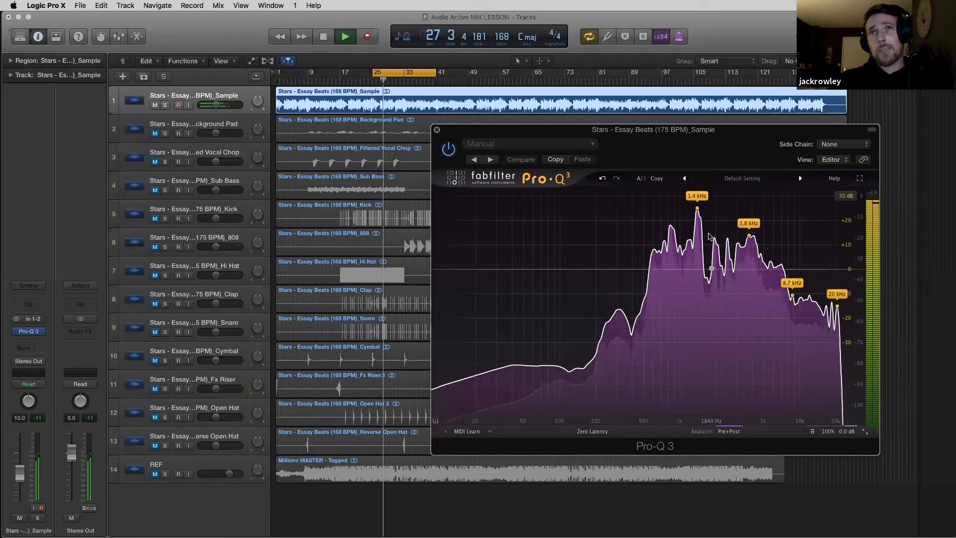
pyautogui.moveTo(697, 209); pyautogui.dragTo(698, 230)
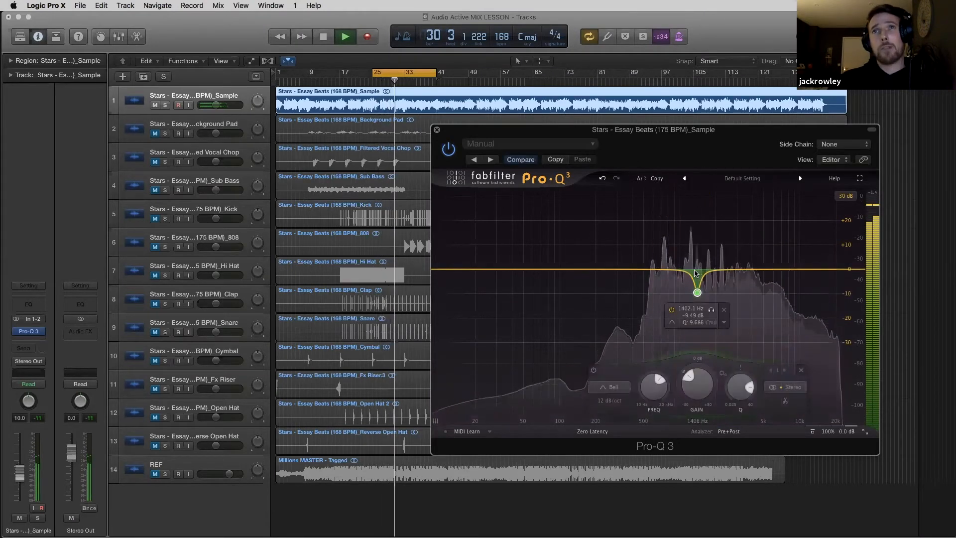
pyautogui.press('space')
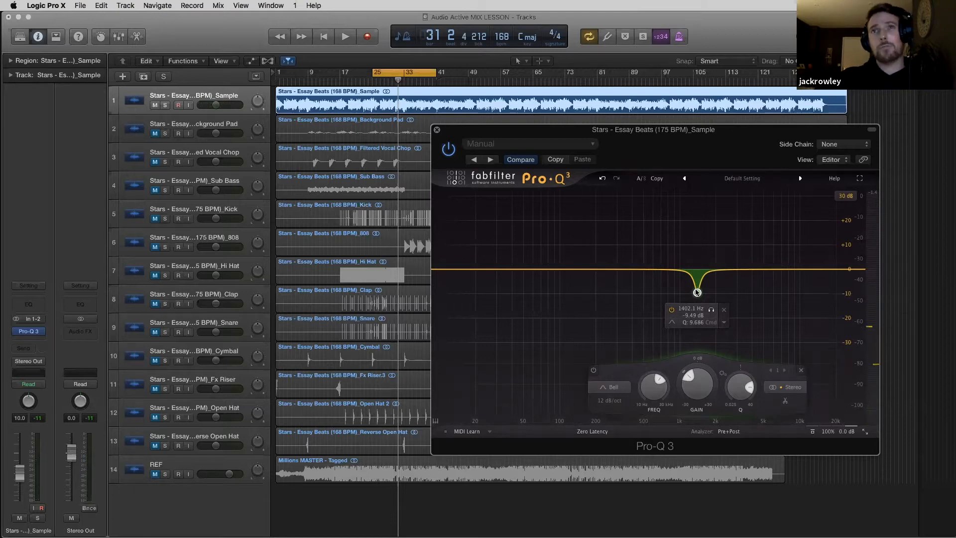
# Play the Sample track and audition the 1.4 kHz band in solo.
pyautogui.press('space')
pyautogui.click(711, 310)
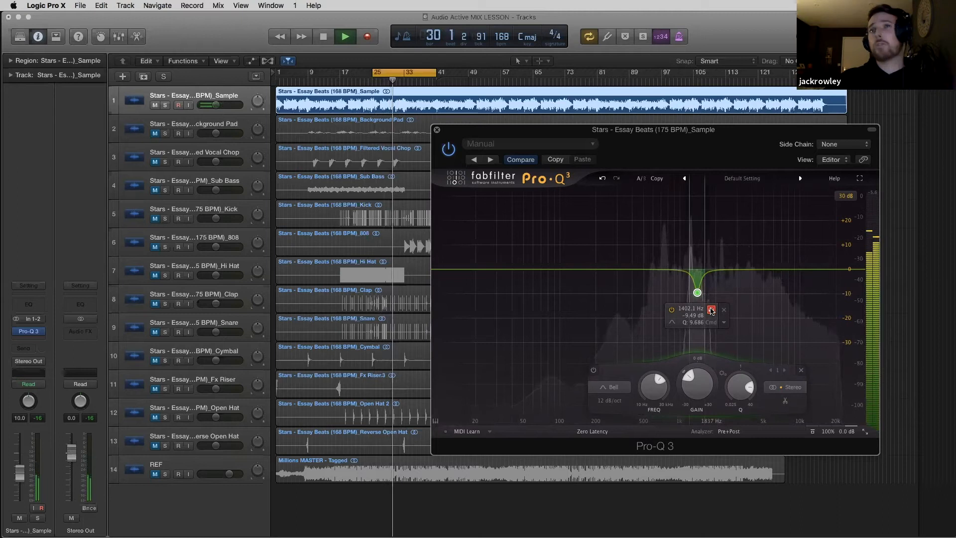
pyautogui.click(711, 310)
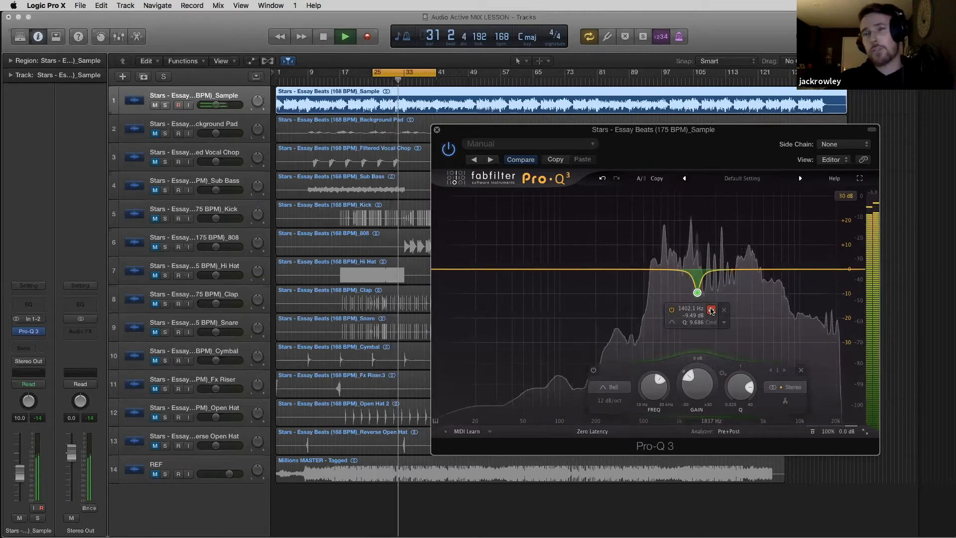
pyautogui.press('space')
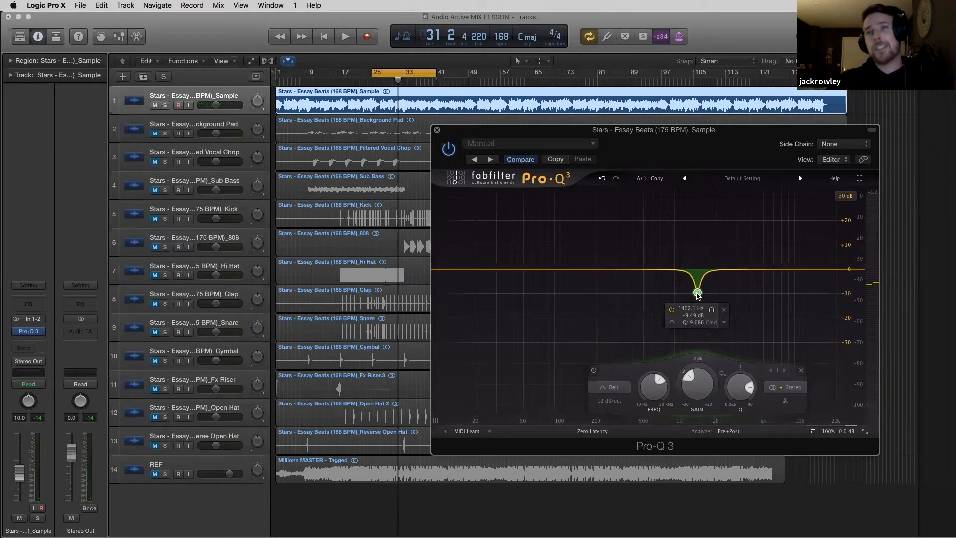
# Play the Sample track and add a narrow cut of about 7 dB near 900 Hz with Q about 18.
pyautogui.press('space')
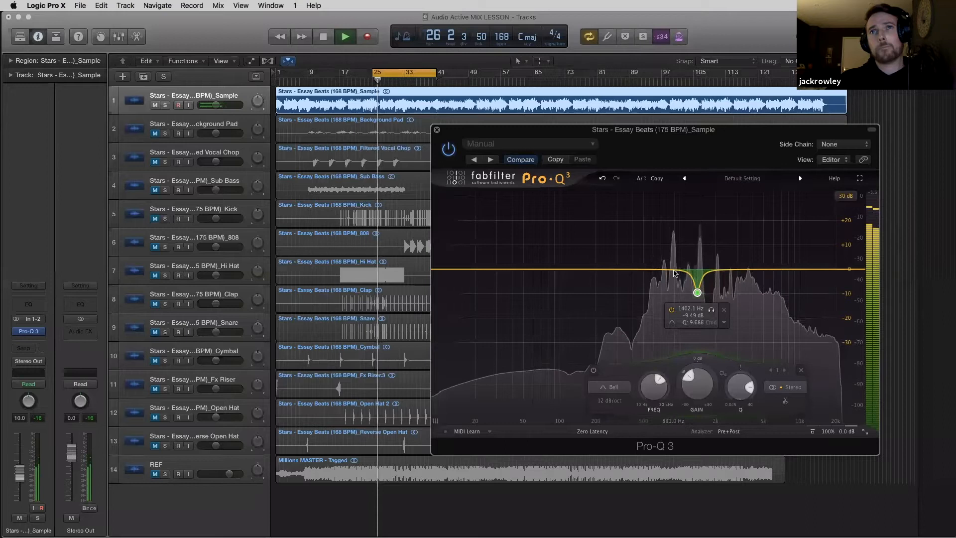
pyautogui.moveTo(673, 269); pyautogui.dragTo(674, 284)
pyautogui.moveTo(718, 387); pyautogui.dragTo(711, 358)
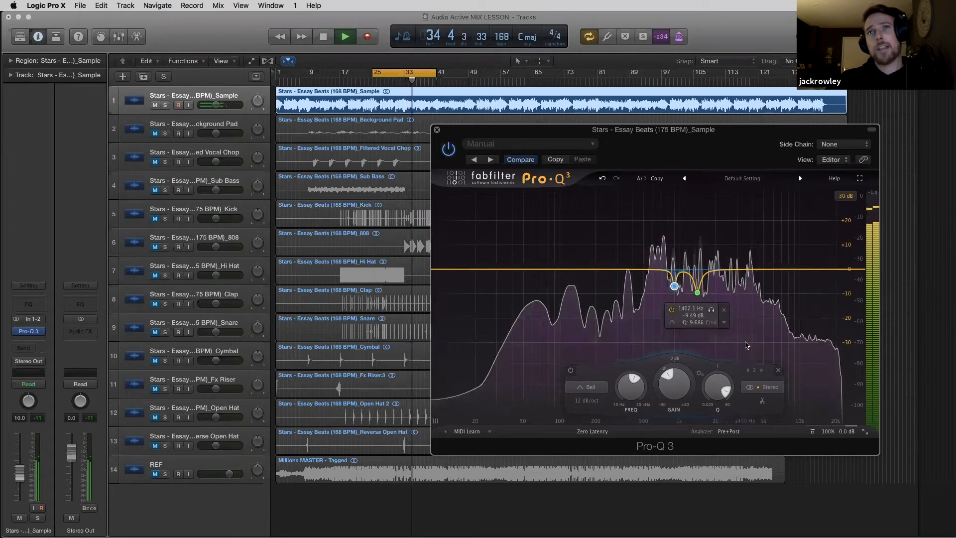
# Add a cut of about 15 dB at about 774 Hz with Q 11.69, replaying from bar 33 and auditioning the band.
pyautogui.moveTo(758, 350)
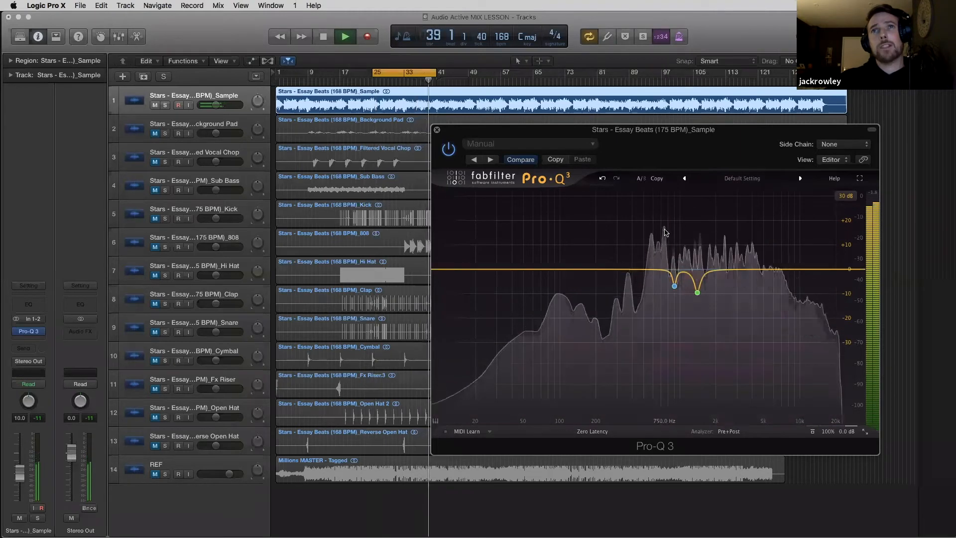
pyautogui.moveTo(664, 232); pyautogui.dragTo(666, 286)
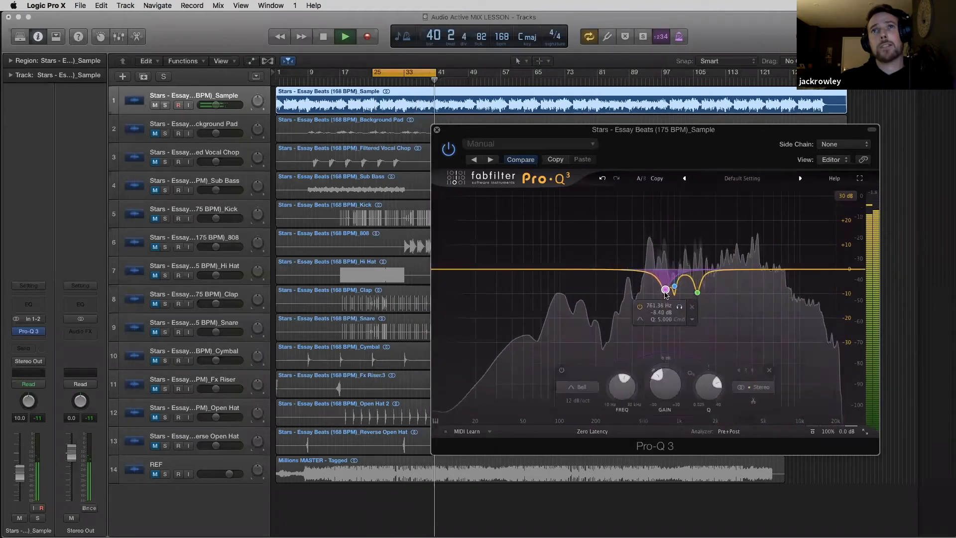
pyautogui.moveTo(705, 385); pyautogui.dragTo(705, 364)
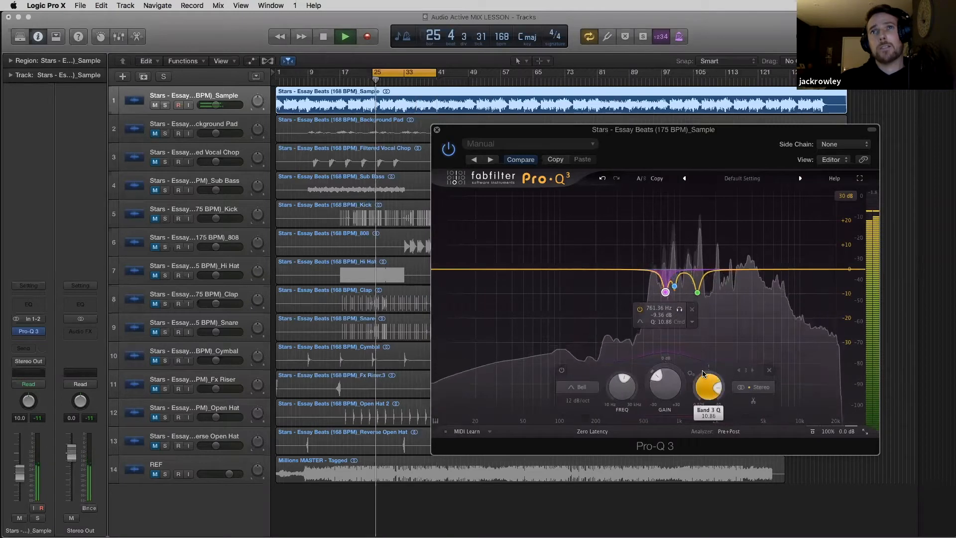
pyautogui.click(404, 79)
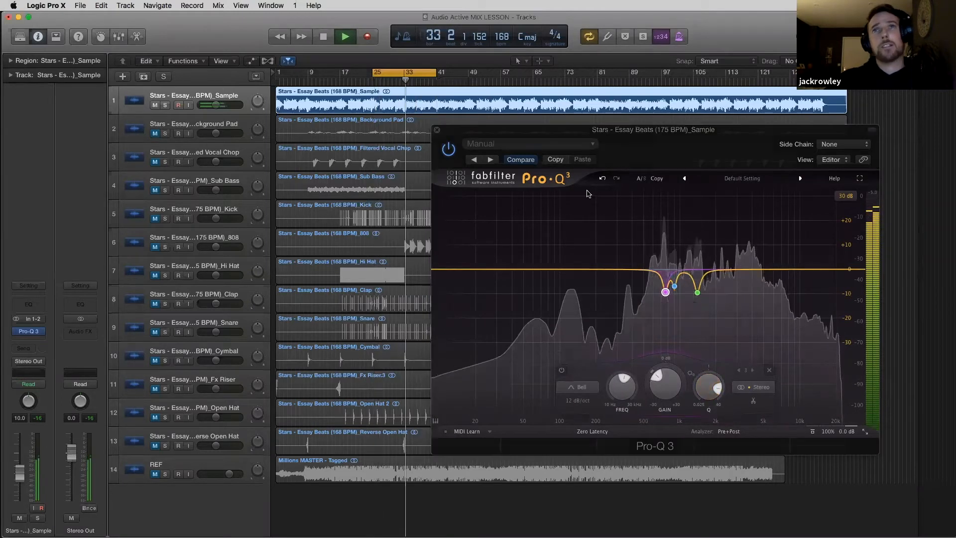
pyautogui.moveTo(666, 293); pyautogui.dragTo(667, 306)
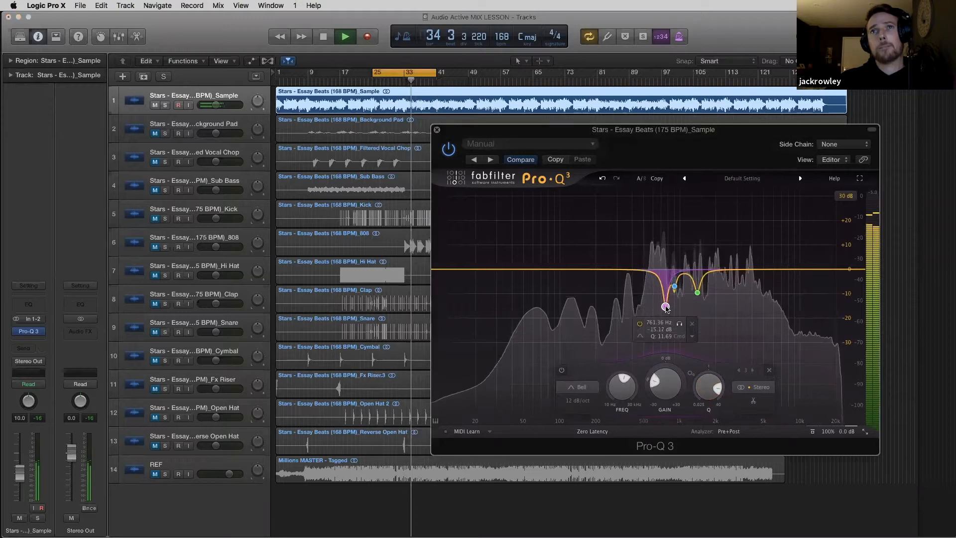
pyautogui.click(681, 323)
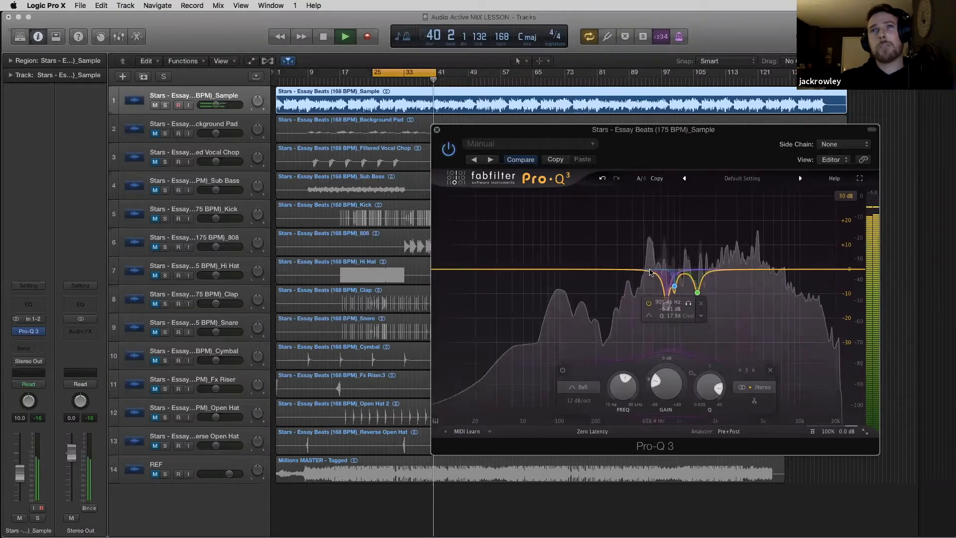
# Add a narrow cut of about 9 dB at about 584 Hz with Q 12.20.
pyautogui.moveTo(647, 271); pyautogui.dragTo(652, 284)
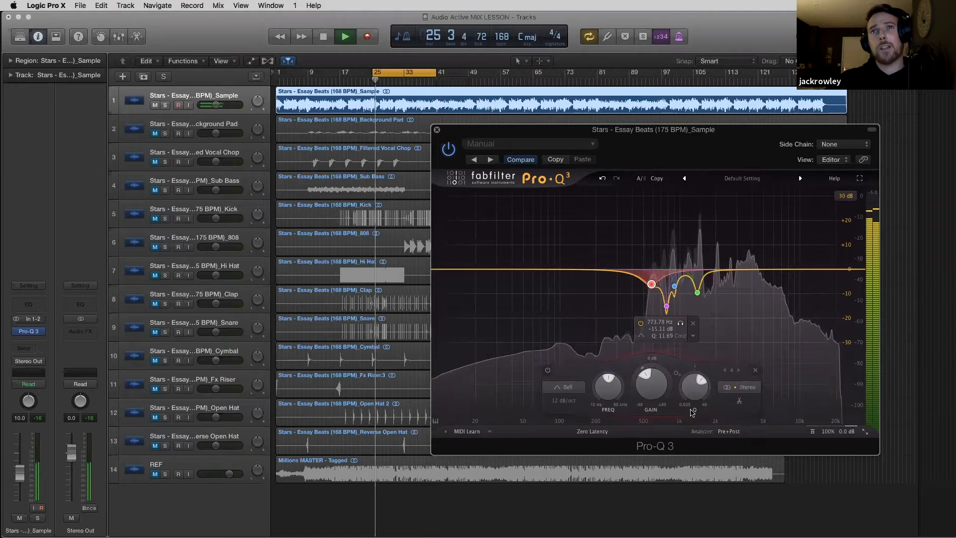
pyautogui.moveTo(694, 396); pyautogui.dragTo(694, 372)
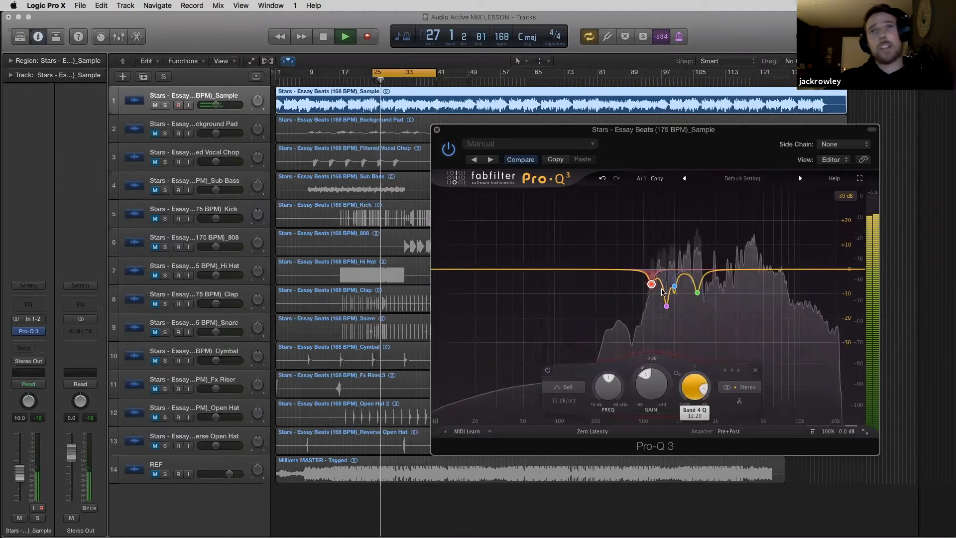
pyautogui.moveTo(653, 285); pyautogui.dragTo(652, 291)
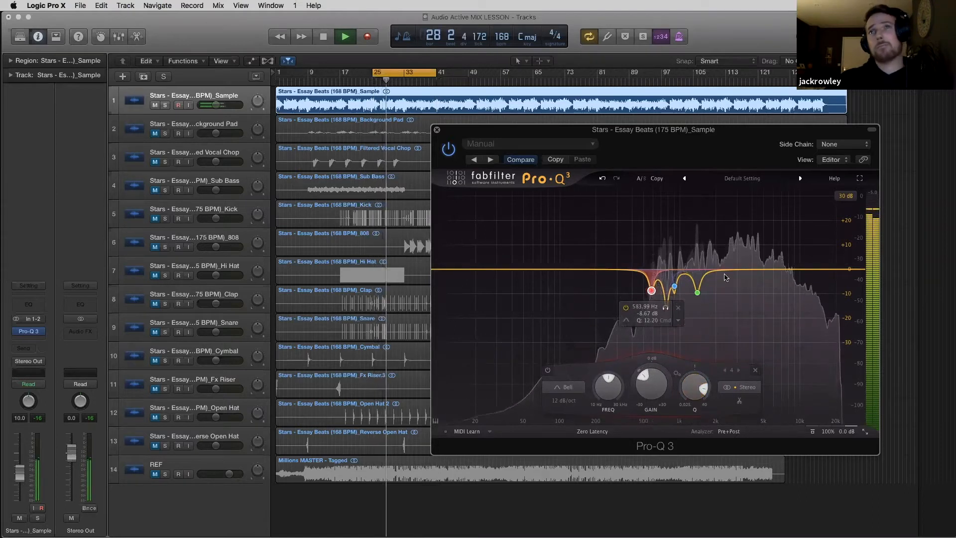
# Add a broad, shallow cut between 2 and 5 kHz and a narrow cut of about 4 dB at the 746 Hz peak.
pyautogui.moveTo(734, 272); pyautogui.dragTo(741, 275)
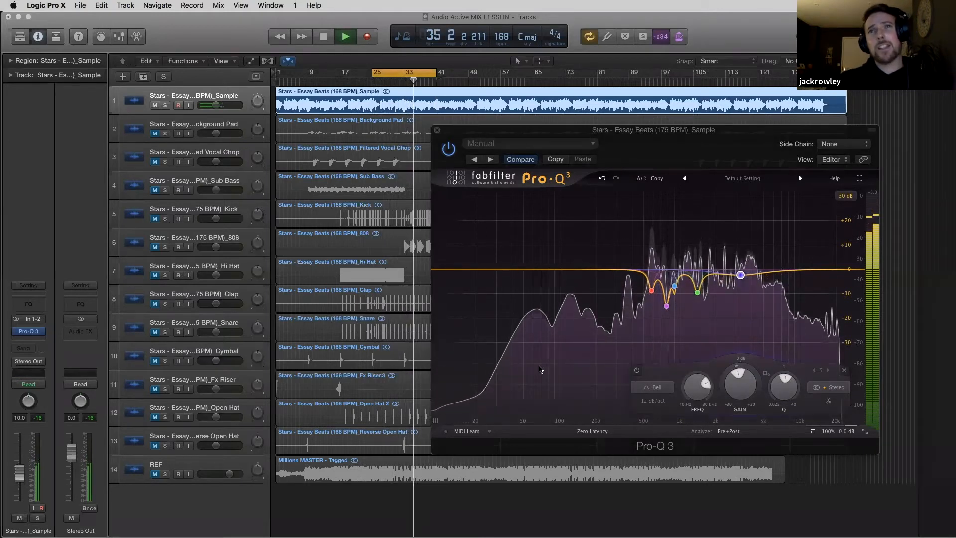
pyautogui.moveTo(576, 359)
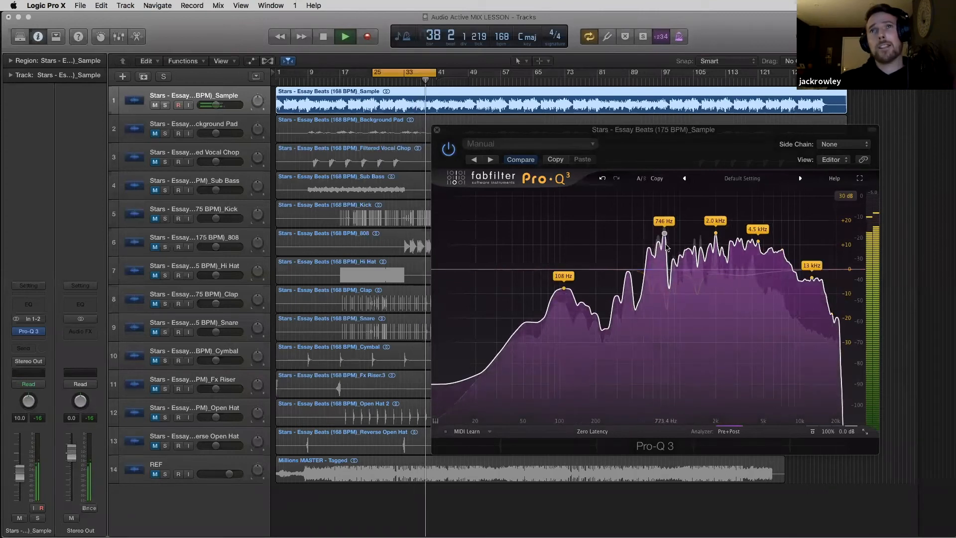
pyautogui.moveTo(665, 238); pyautogui.dragTo(665, 279)
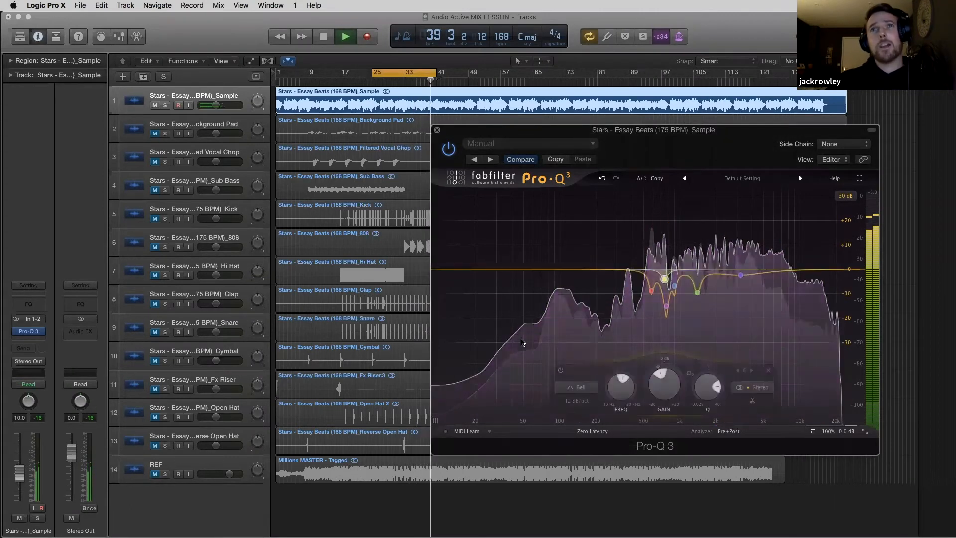
pyautogui.press('space')
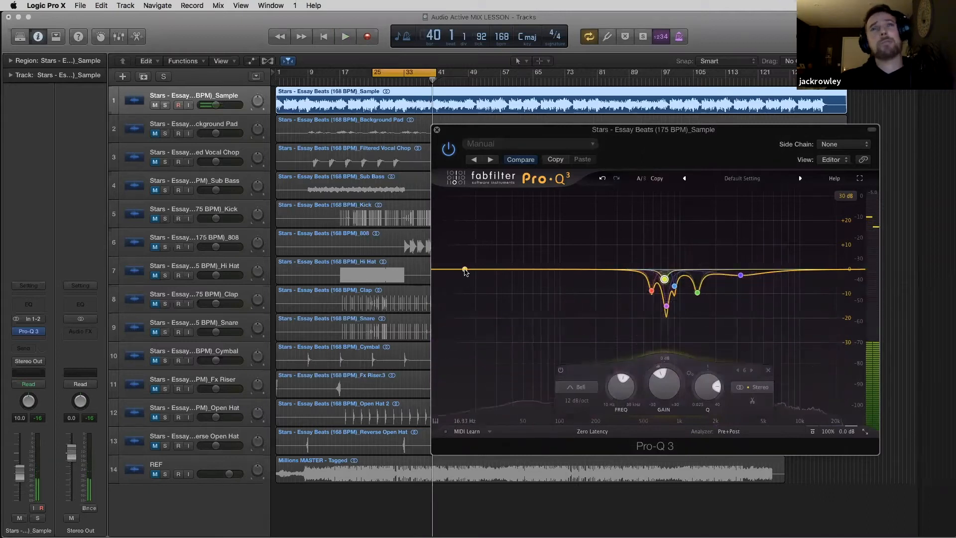
# Add a low band, change it to a Low Cut with a 48 dB/oct slope and move it to about 245 Hz.
pyautogui.click(465, 270)
pyautogui.moveTo(465, 270); pyautogui.dragTo(469, 306)
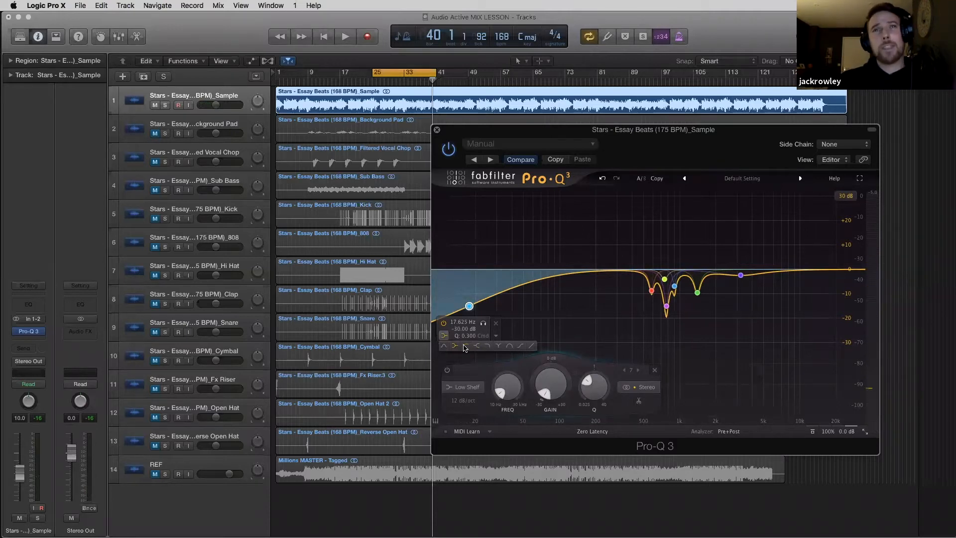
pyautogui.click(465, 346)
pyautogui.click(462, 275)
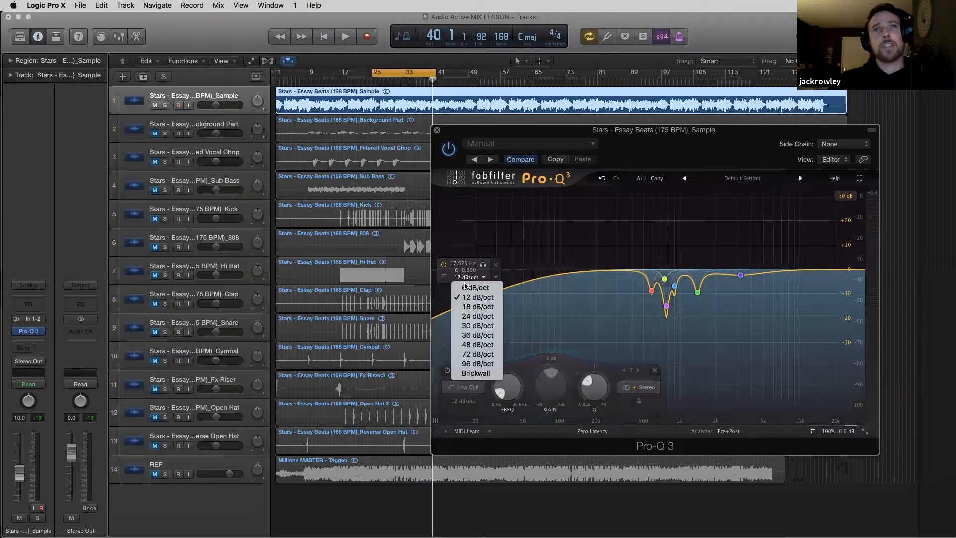
pyautogui.click(471, 341)
pyautogui.moveTo(469, 293); pyautogui.dragTo(607, 284)
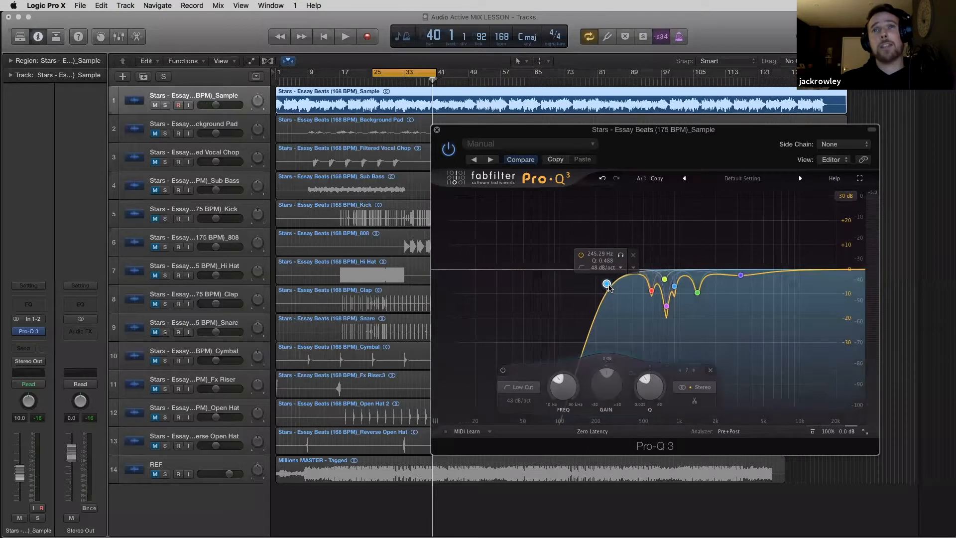
# Audition the low cut during playback, trying about 337 Hz with the band soloed, and settle it at about 253 Hz.
pyautogui.press('space')
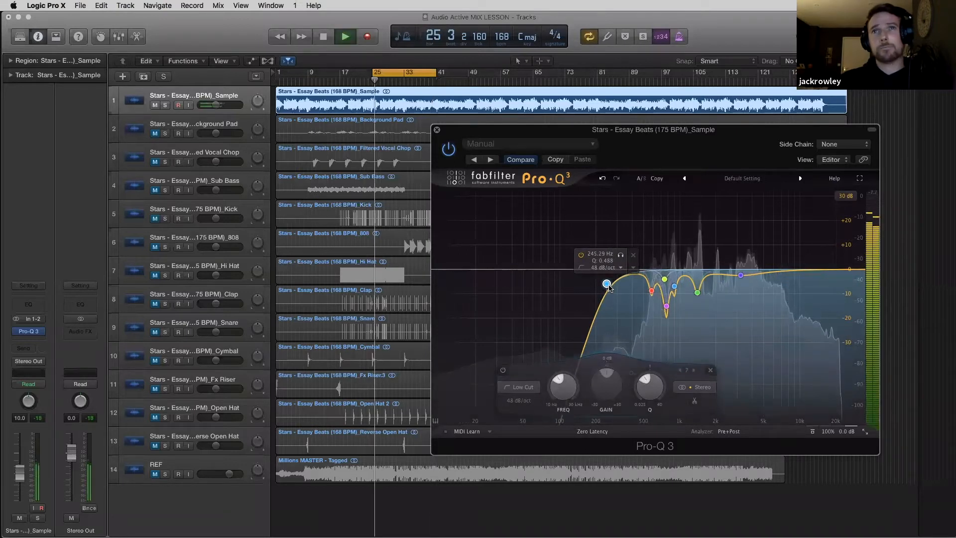
pyautogui.moveTo(608, 288); pyautogui.dragTo(623, 283)
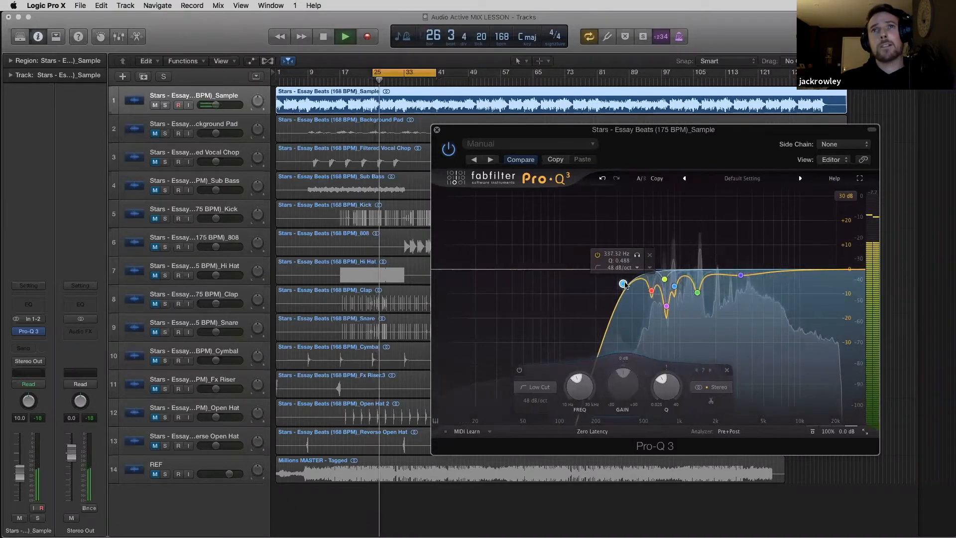
pyautogui.click(638, 255)
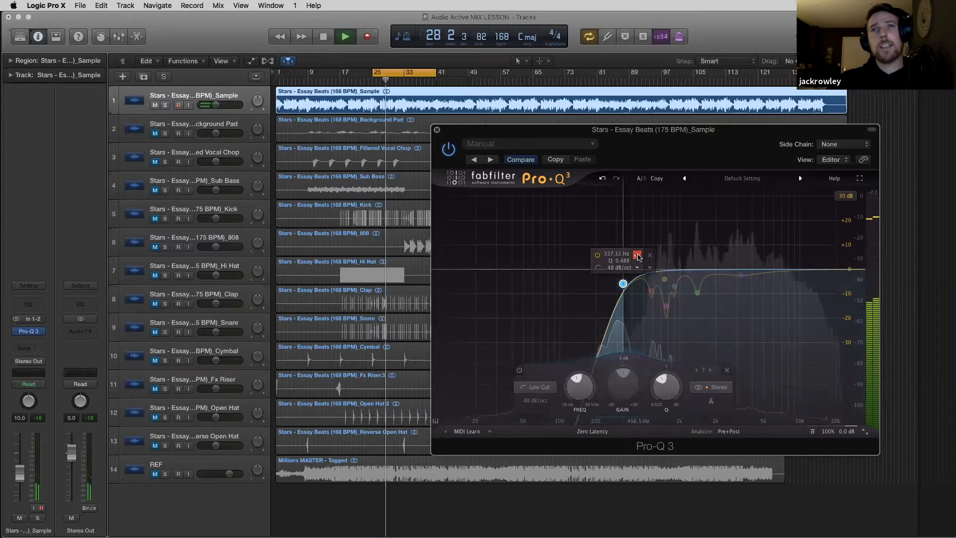
pyautogui.moveTo(638, 256); pyautogui.dragTo(611, 288)
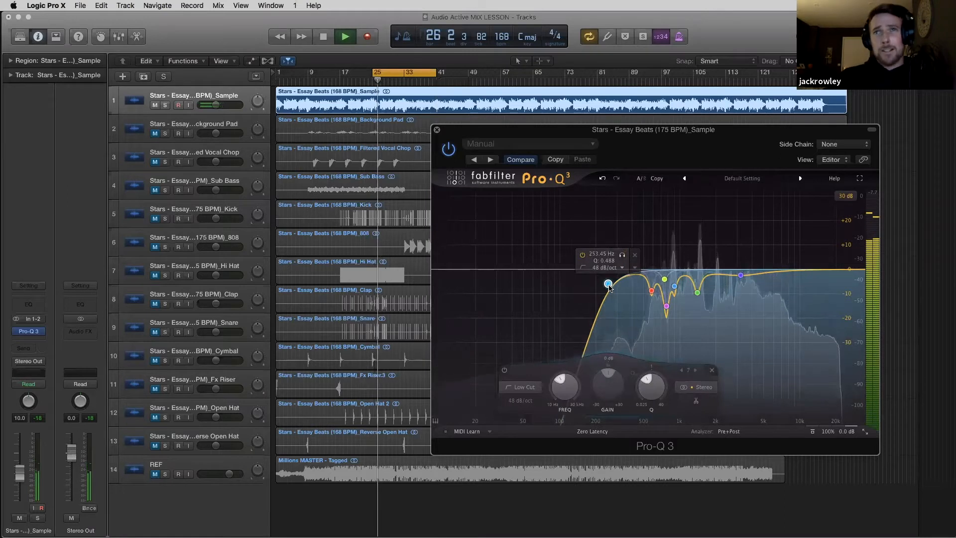
pyautogui.press('space')
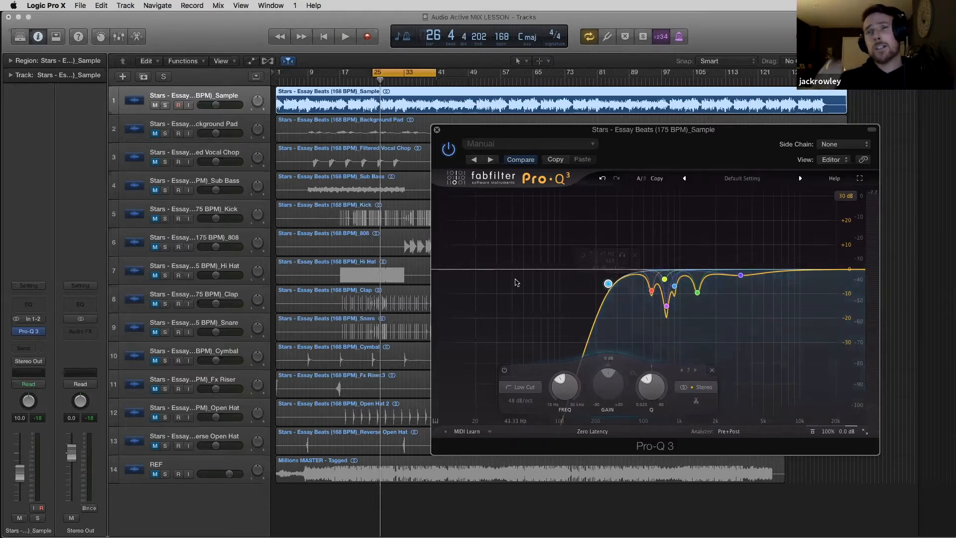
# Close the equalizer window, mute the Sample track and unmute the Background Pad track.
pyautogui.click(437, 131)
pyautogui.click(153, 135)
pyautogui.click(155, 105)
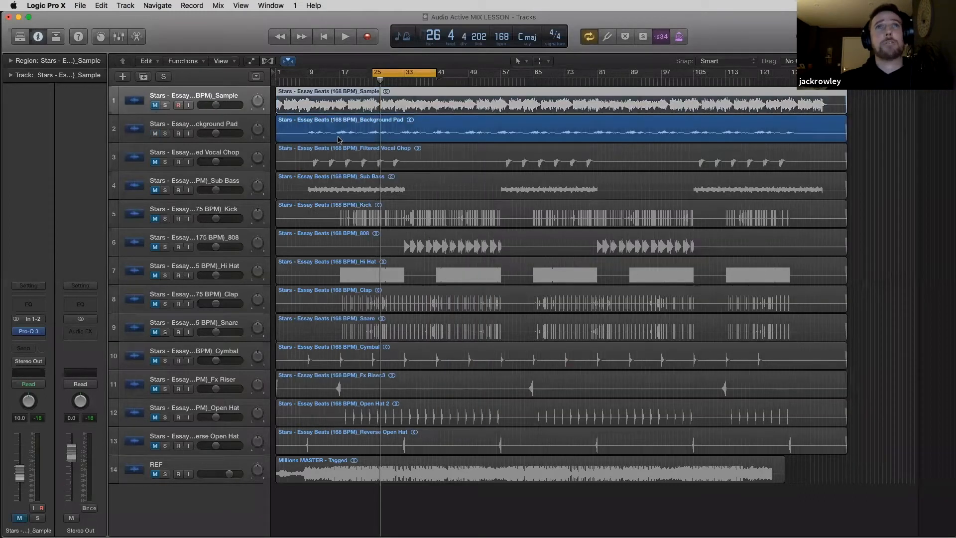
# Start playback, insert a stereo Pro-Q 3 on the Background Pad track and set its display range to 30 dB.
pyautogui.press('space')
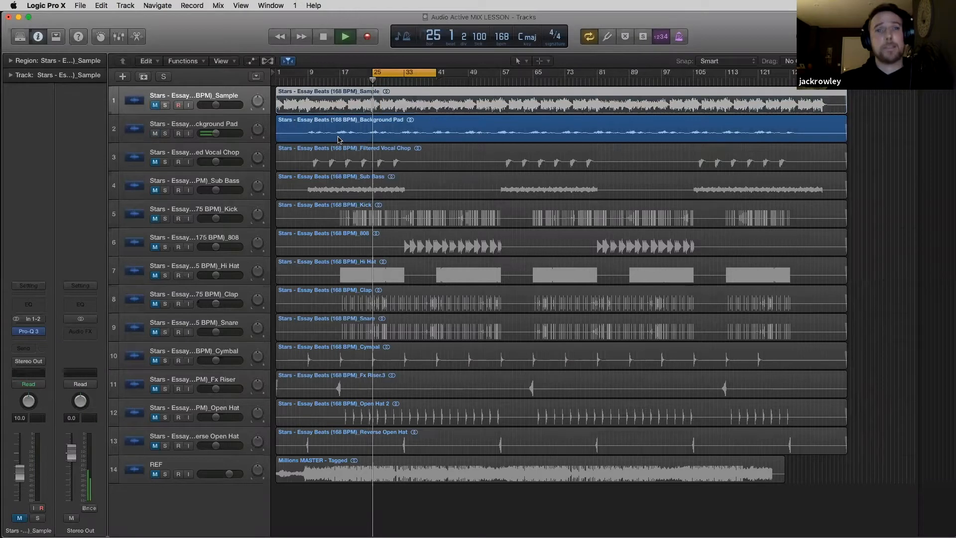
pyautogui.click(202, 122)
pyautogui.click(37, 335)
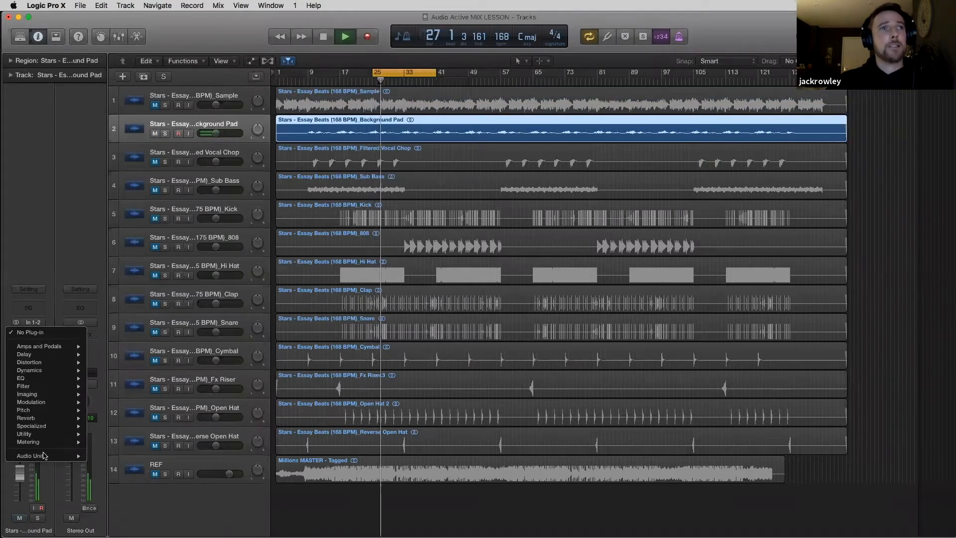
pyautogui.moveTo(60, 455)
pyautogui.moveTo(122, 480)
pyautogui.moveTo(214, 496)
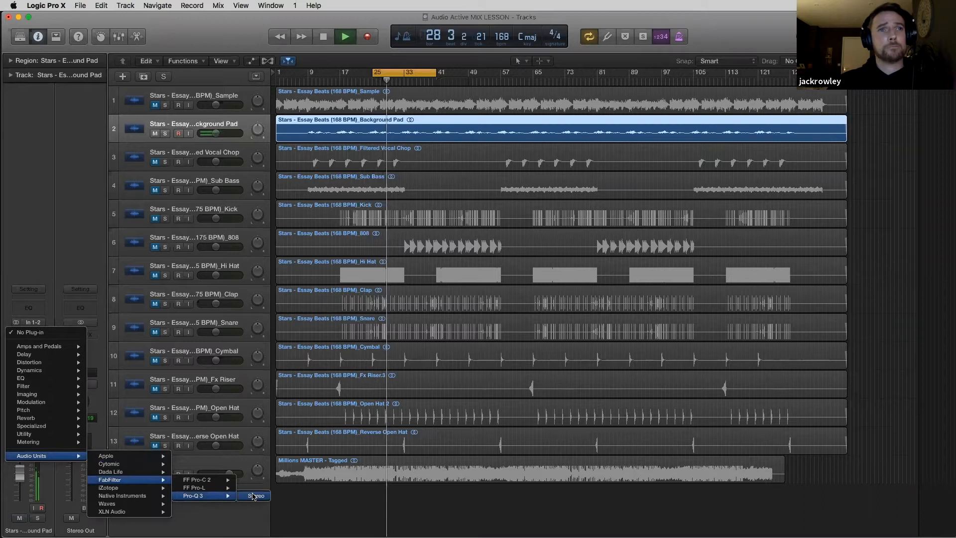
pyautogui.click(253, 496)
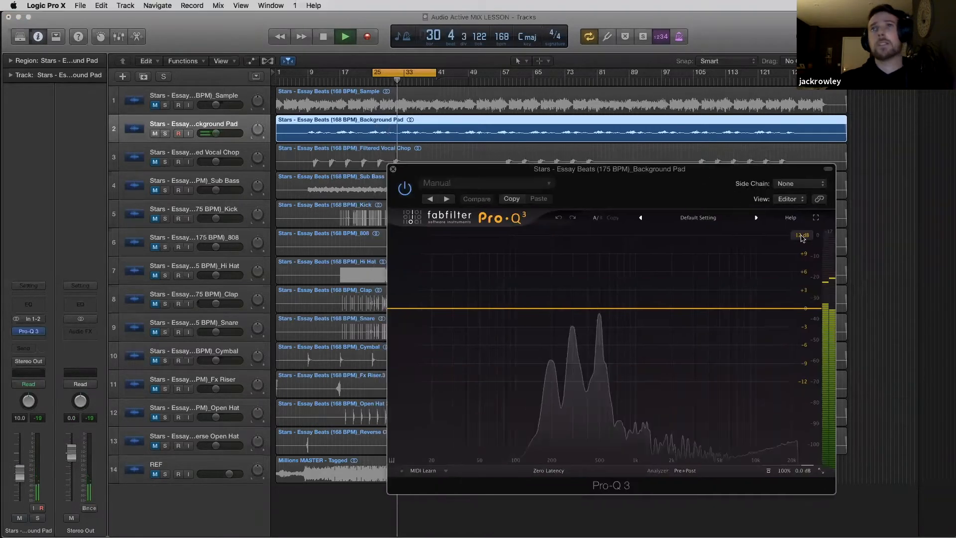
pyautogui.click(803, 236)
pyautogui.click(807, 277)
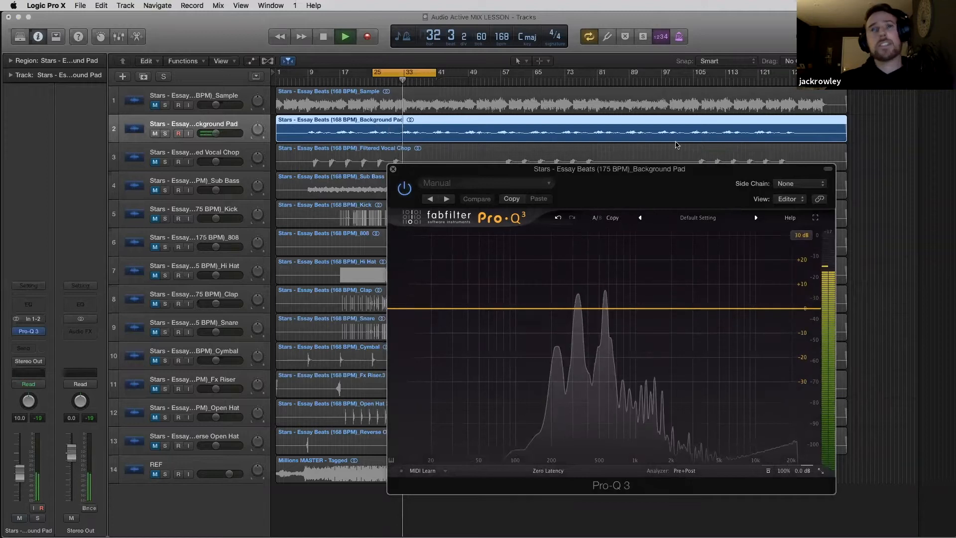
pyautogui.moveTo(664, 169); pyautogui.dragTo(676, 141)
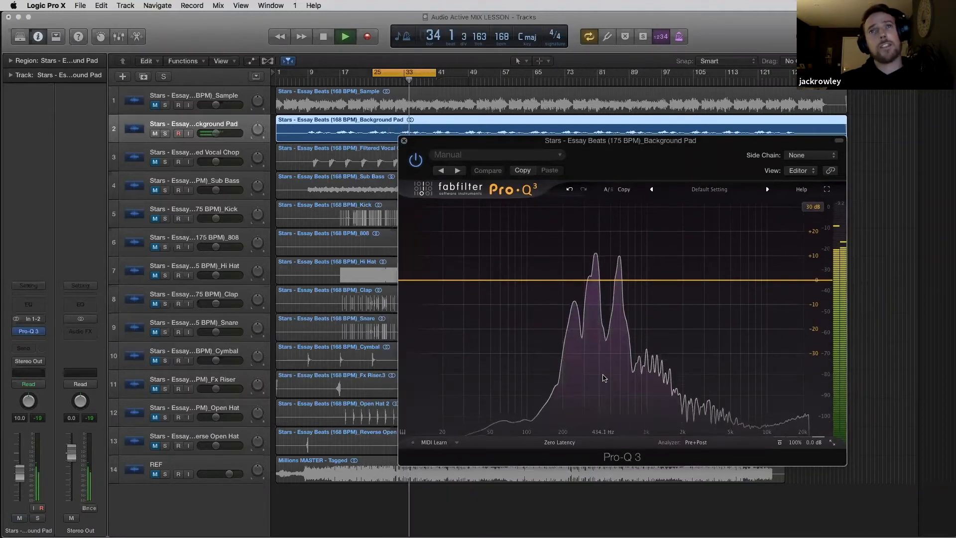
# Cut the 379 Hz peak by about 6 dB and add a narrow cut of about 10.6 dB near 543 Hz with Q about 12.8.
pyautogui.moveTo(617, 357)
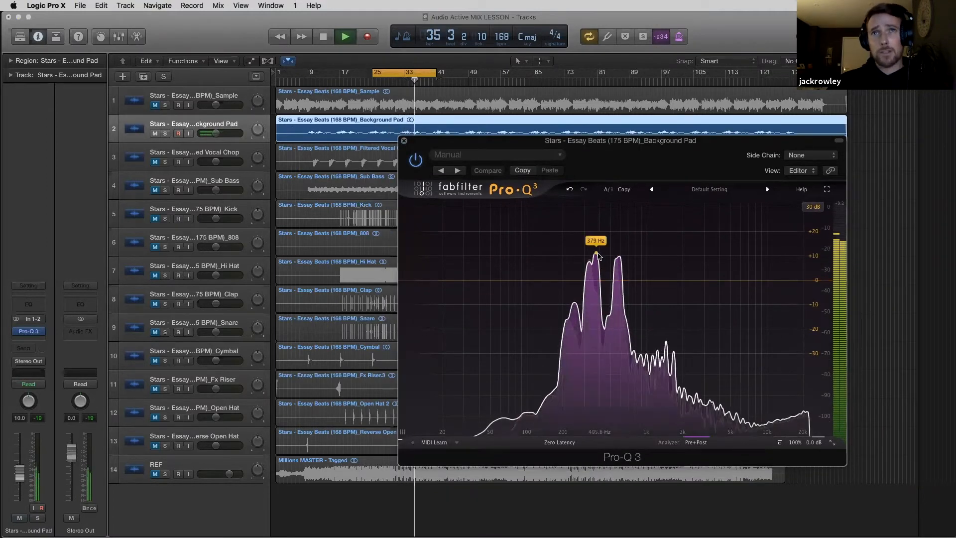
pyautogui.moveTo(596, 255); pyautogui.dragTo(617, 300)
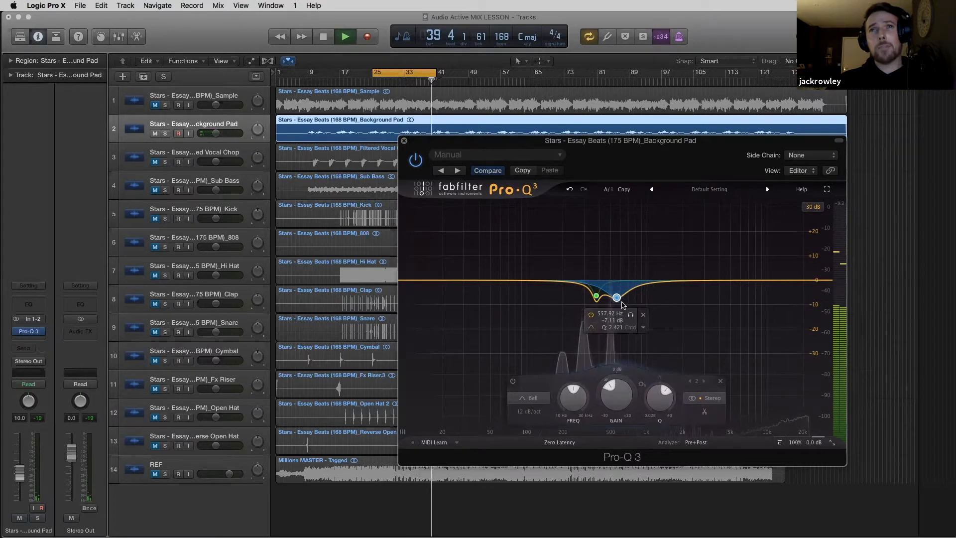
pyautogui.scroll(-4, 655, 382)
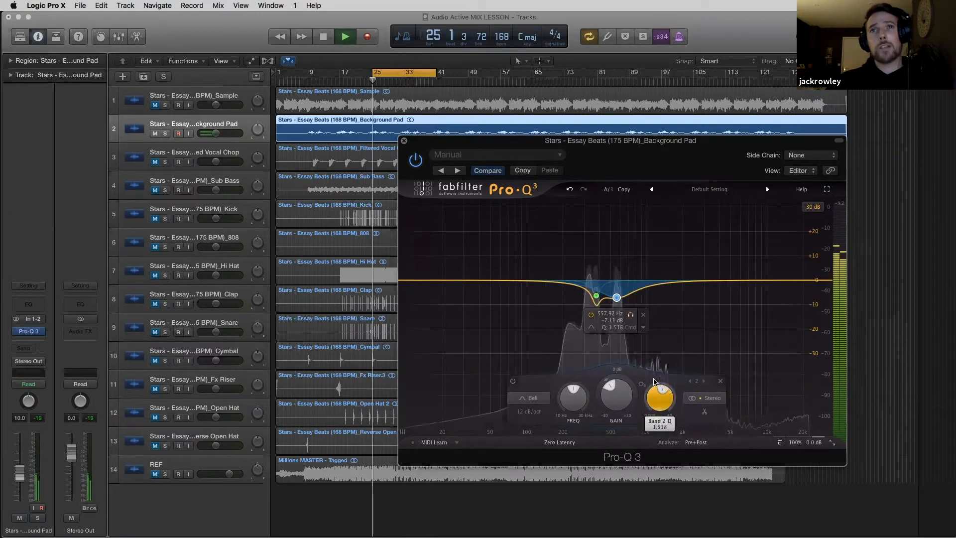
pyautogui.scroll(10, 655, 382)
pyautogui.moveTo(616, 298); pyautogui.dragTo(619, 309)
pyautogui.click(630, 323)
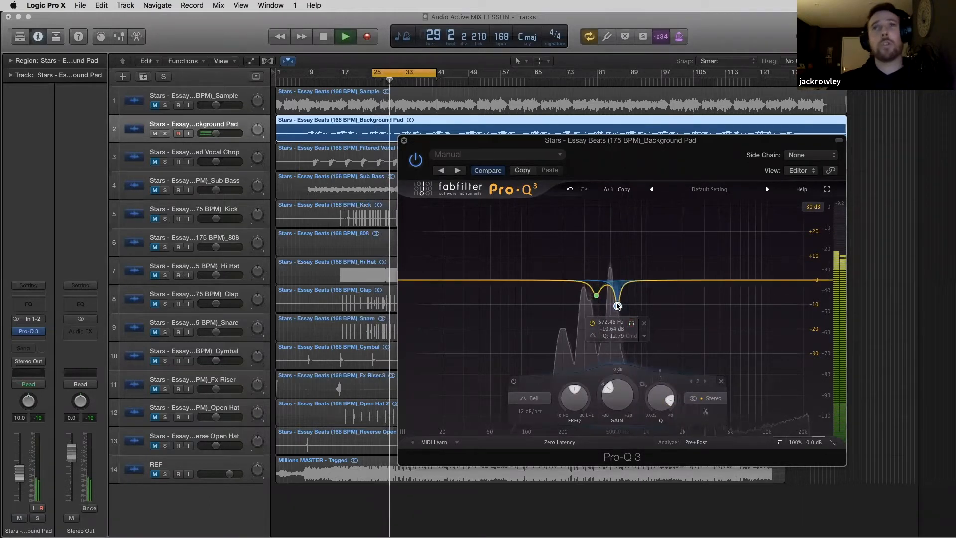
pyautogui.moveTo(618, 306); pyautogui.dragTo(615, 302)
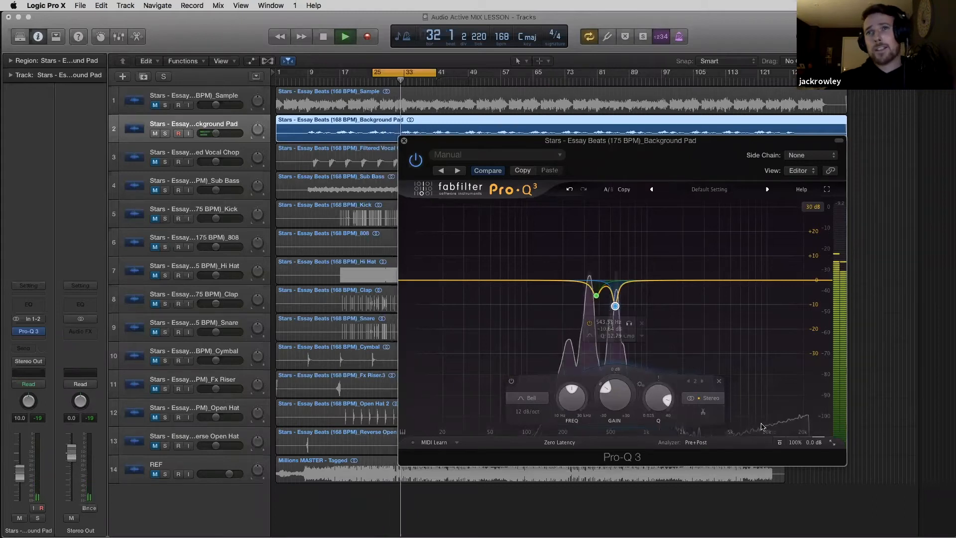
# Add a high band, change it to a High Cut with a 48 dB/oct slope and audition it down to between 2 and 5 kHz.
pyautogui.moveTo(743, 280); pyautogui.dragTo(743, 318)
pyautogui.click(718, 347)
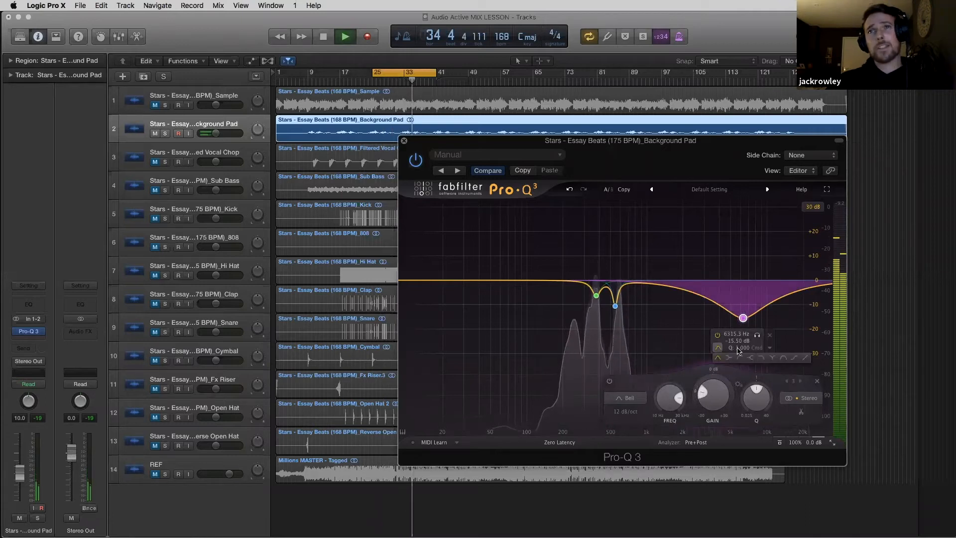
pyautogui.click(762, 358)
pyautogui.click(752, 264)
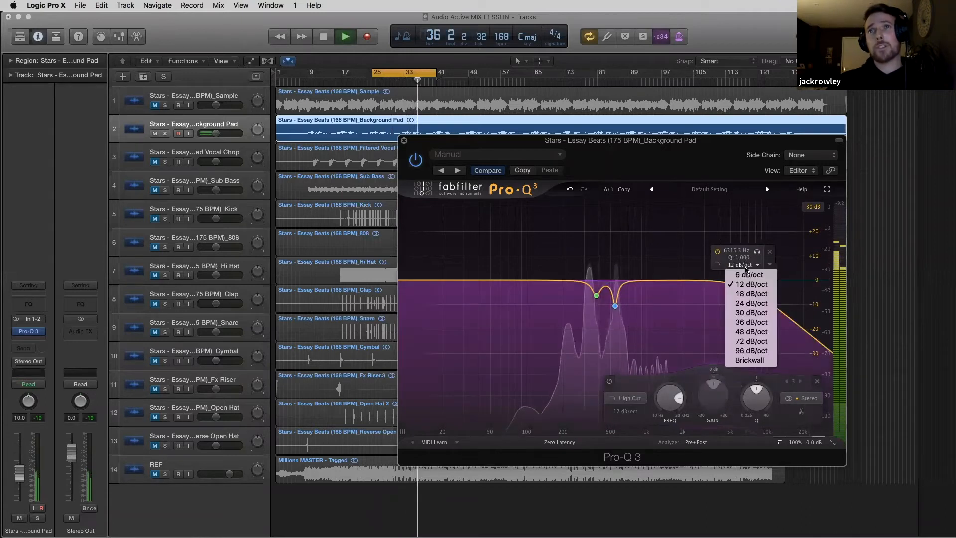
pyautogui.click(749, 332)
pyautogui.moveTo(743, 280); pyautogui.dragTo(714, 258)
pyautogui.click(723, 252)
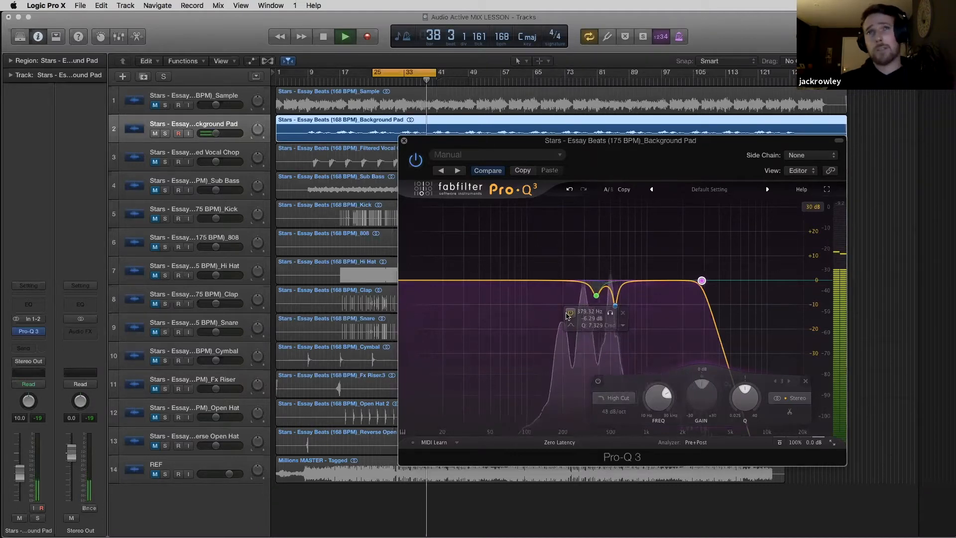
# Stop playback, close the Background Pad equalizer and unmute the Filtered Vocal Chop track.
pyautogui.press('space')
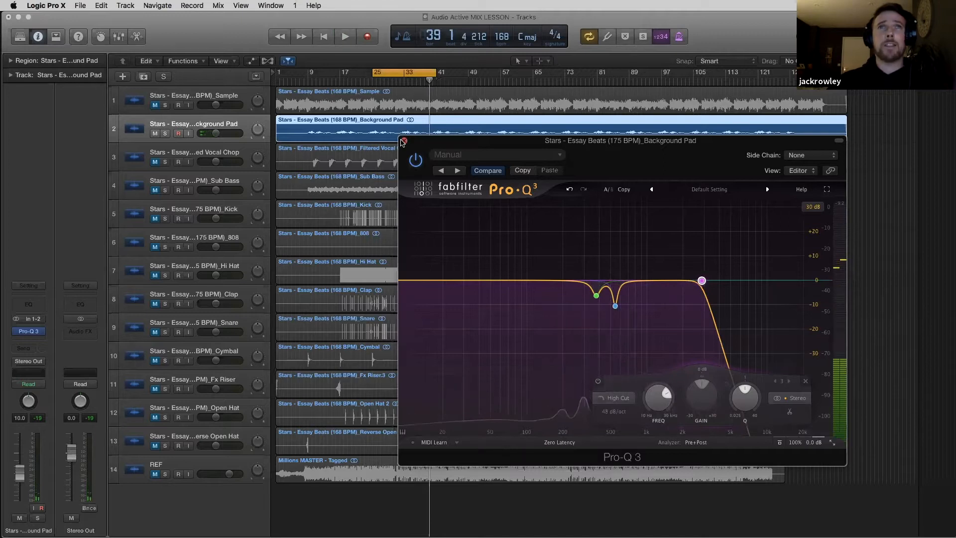
pyautogui.click(404, 140)
pyautogui.click(158, 160)
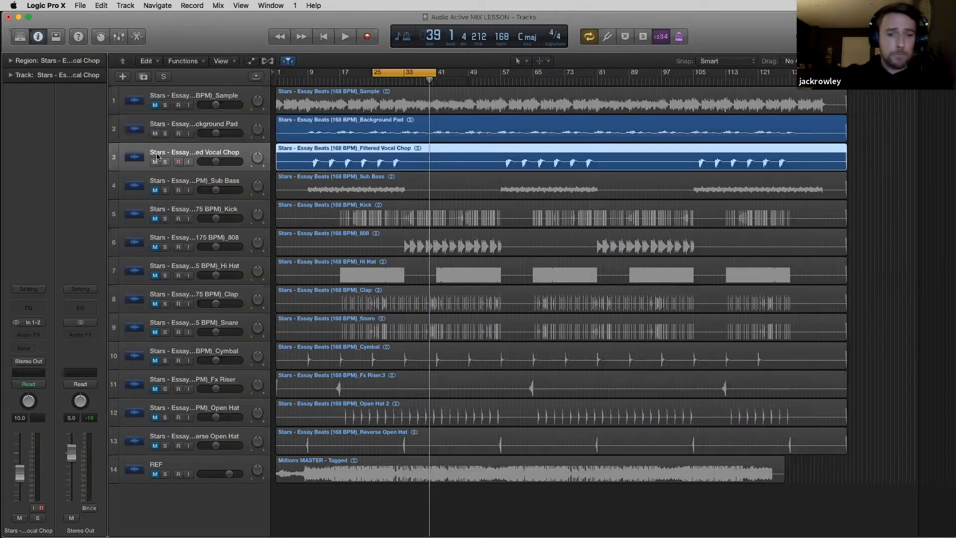
# Resume playback, shorten the cycle range to end at bar 33 and mute the Background Pad track.
pyautogui.press('space')
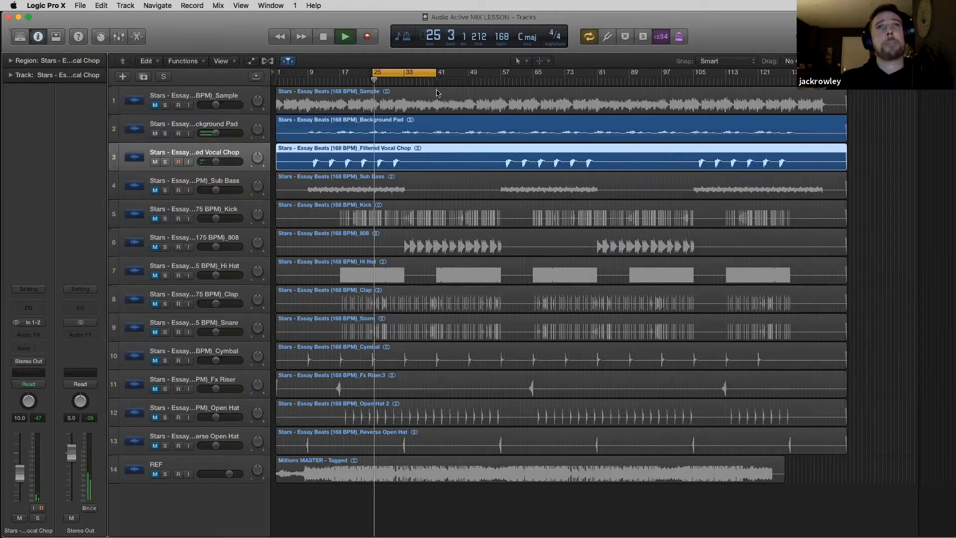
pyautogui.moveTo(435, 75); pyautogui.dragTo(403, 75)
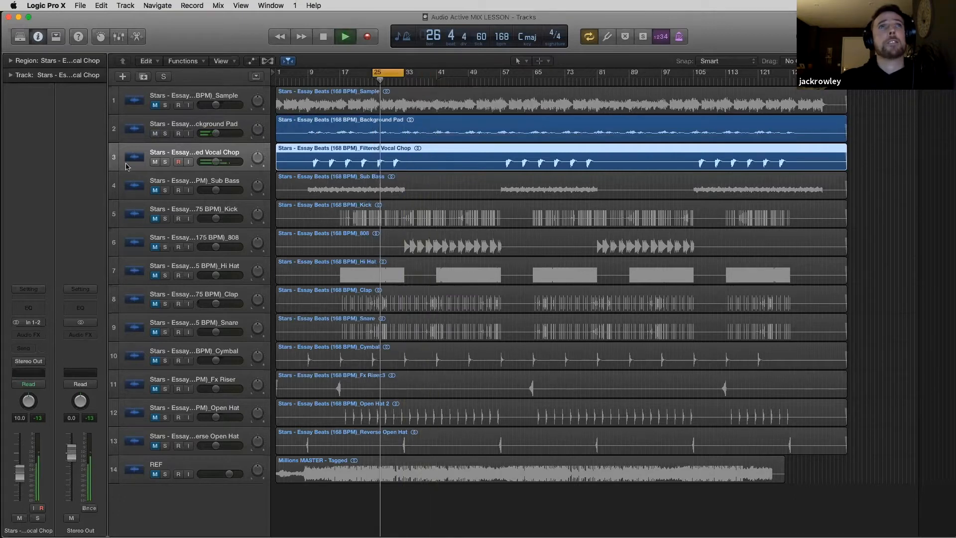
pyautogui.click(156, 133)
# Insert a stereo Pro-Q 3 on the Filtered Vocal Chop track and set its display range to 30 dB.
pyautogui.click(29, 334)
pyautogui.moveTo(42, 456)
pyautogui.moveTo(114, 480)
pyautogui.moveTo(208, 495)
pyautogui.click(251, 496)
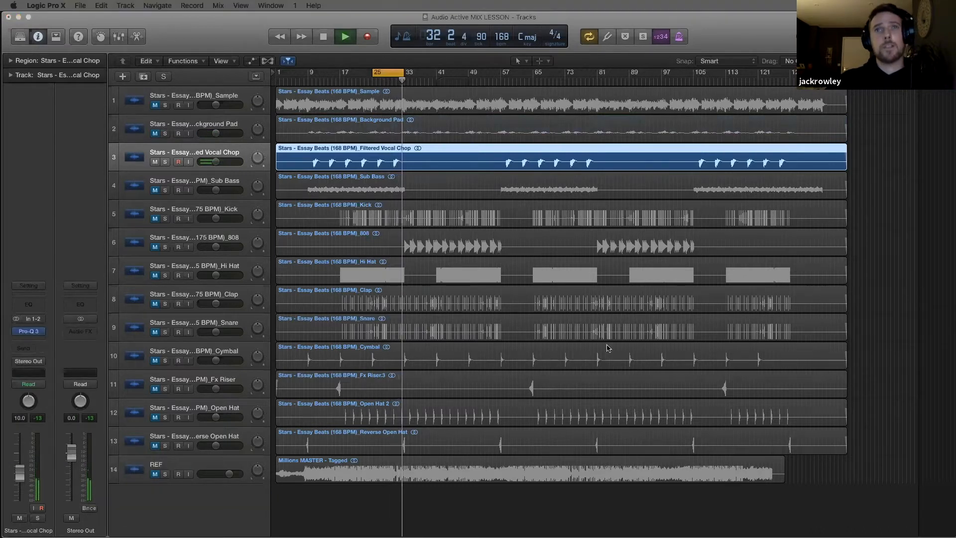
pyautogui.click(801, 181)
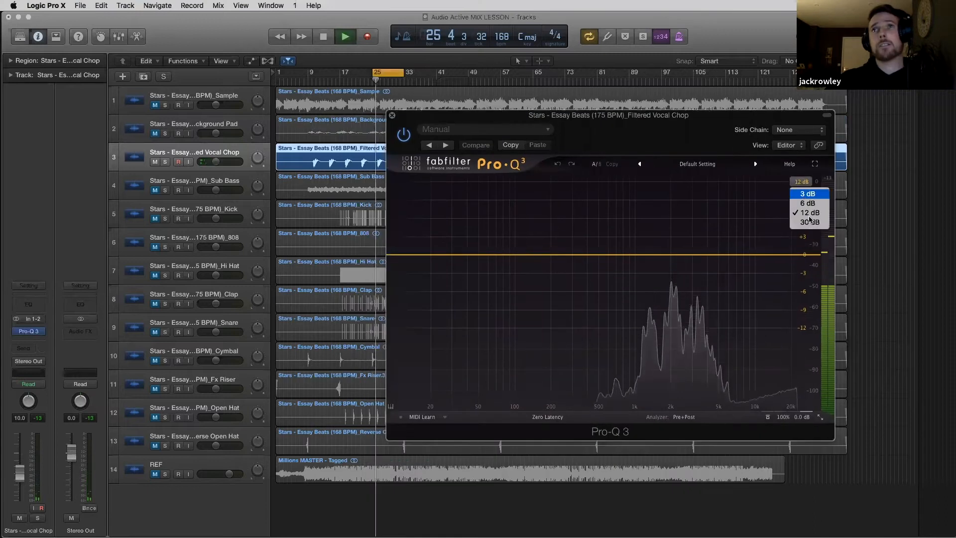
pyautogui.click(803, 222)
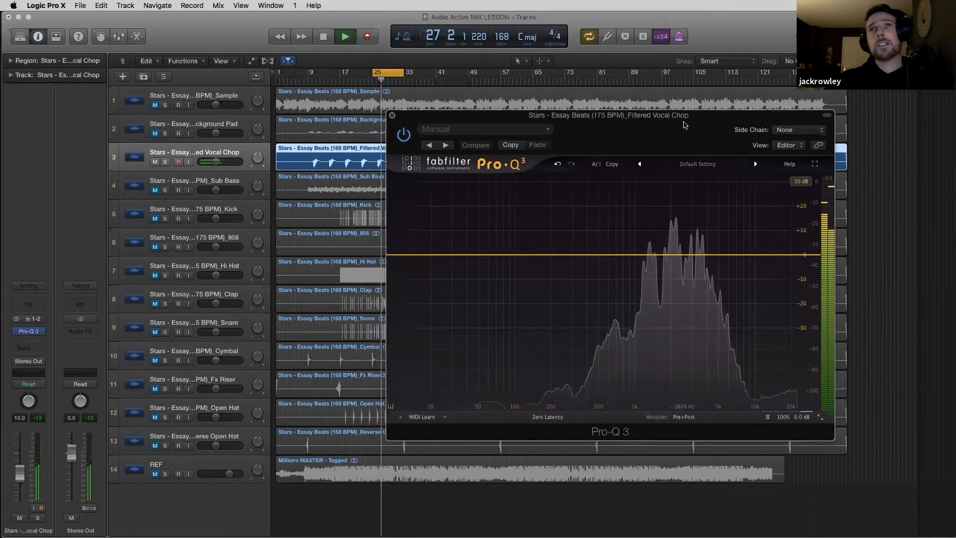
pyautogui.moveTo(645, 120); pyautogui.dragTo(612, 119)
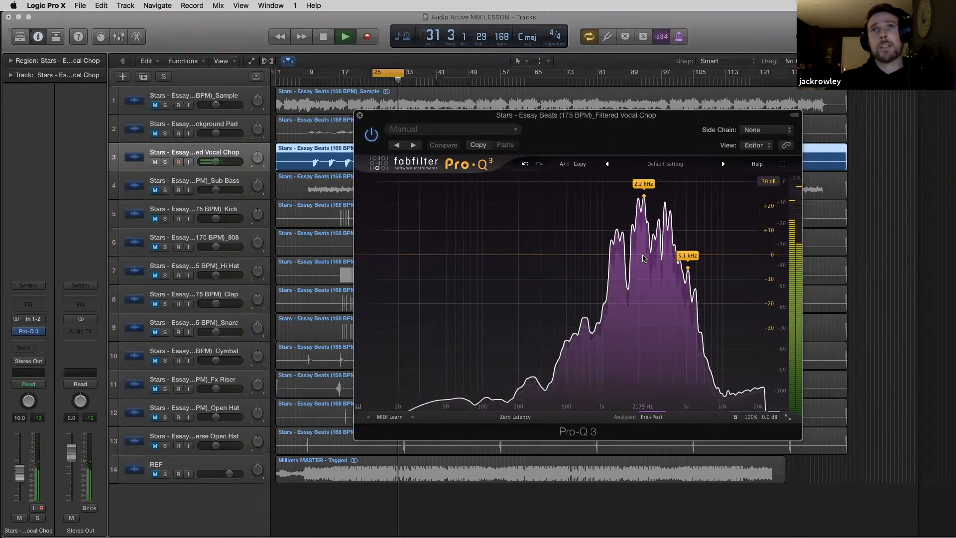
# Add a bell cut of about 5.6 dB with Q about 1.9 at the 2.2 kHz peak, then stop playback.
pyautogui.moveTo(642, 254); pyautogui.dragTo(644, 269)
pyautogui.moveTo(684, 369); pyautogui.dragTo(684, 359)
pyautogui.press('space')
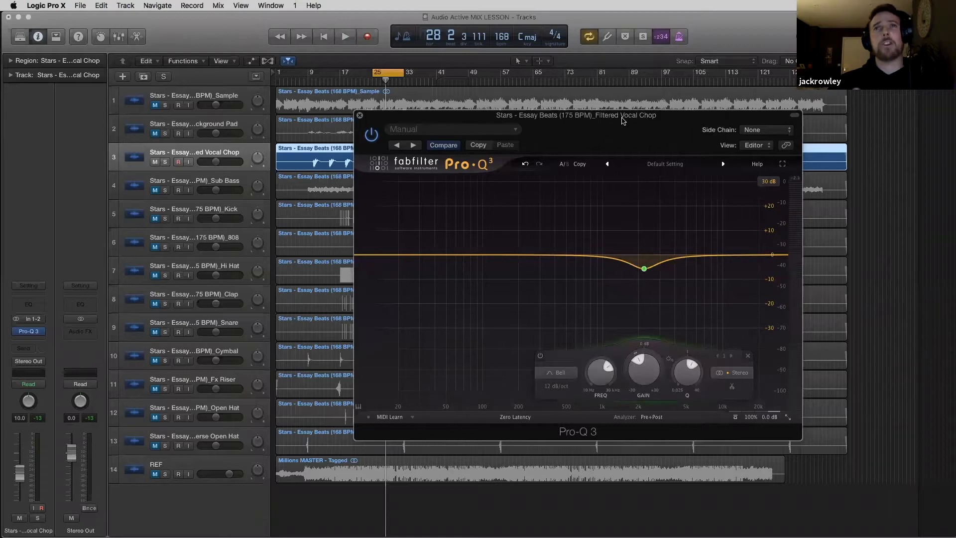
pyautogui.moveTo(653, 257)
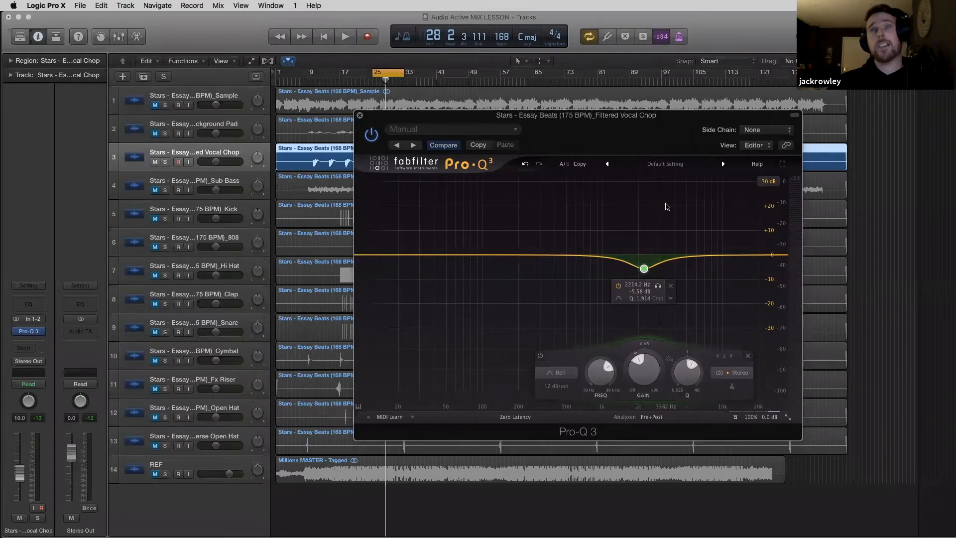
pyautogui.moveTo(646, 122); pyautogui.dragTo(616, 141)
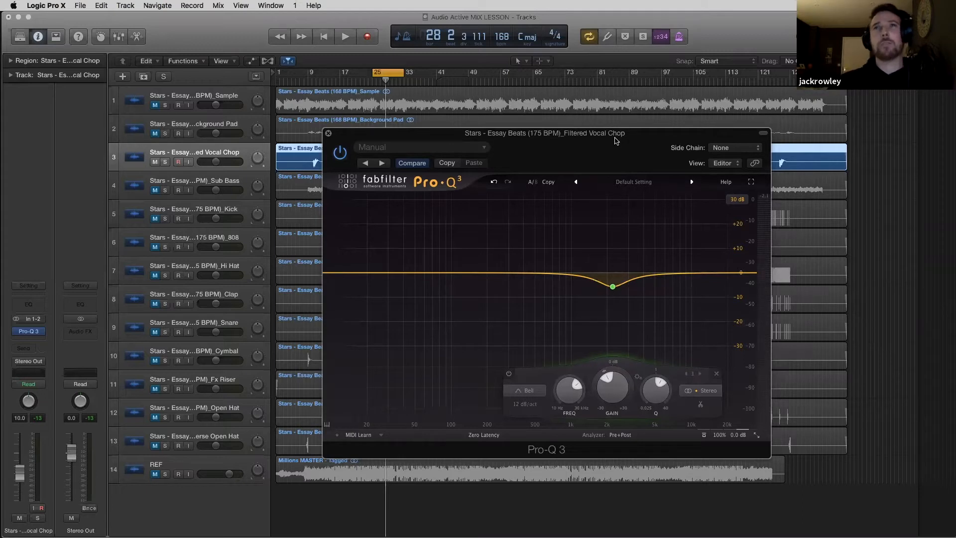
pyautogui.moveTo(616, 141); pyautogui.dragTo(627, 107)
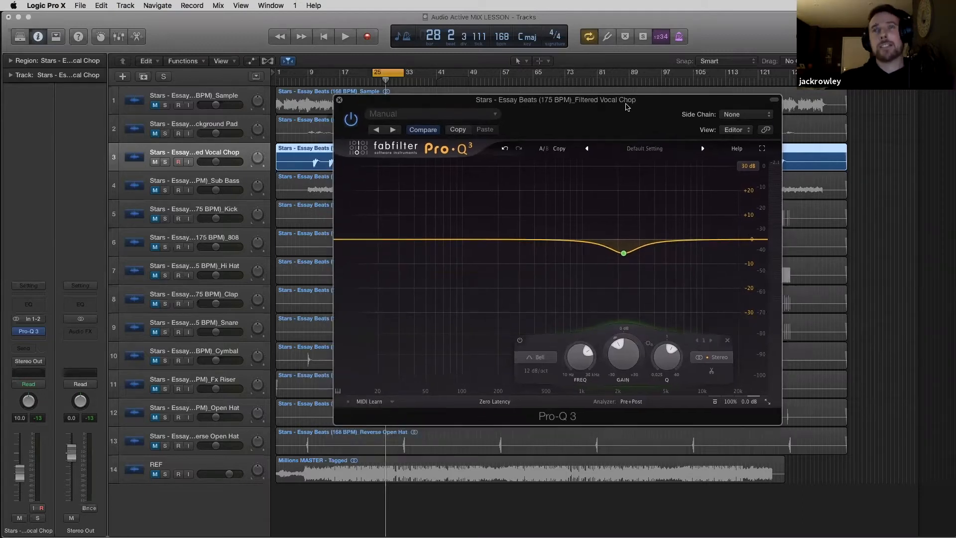
# Resume playback, add a high band, change it to a High Cut with a 48 dB/oct slope and move it to about 4.5 kHz.
pyautogui.press('space')
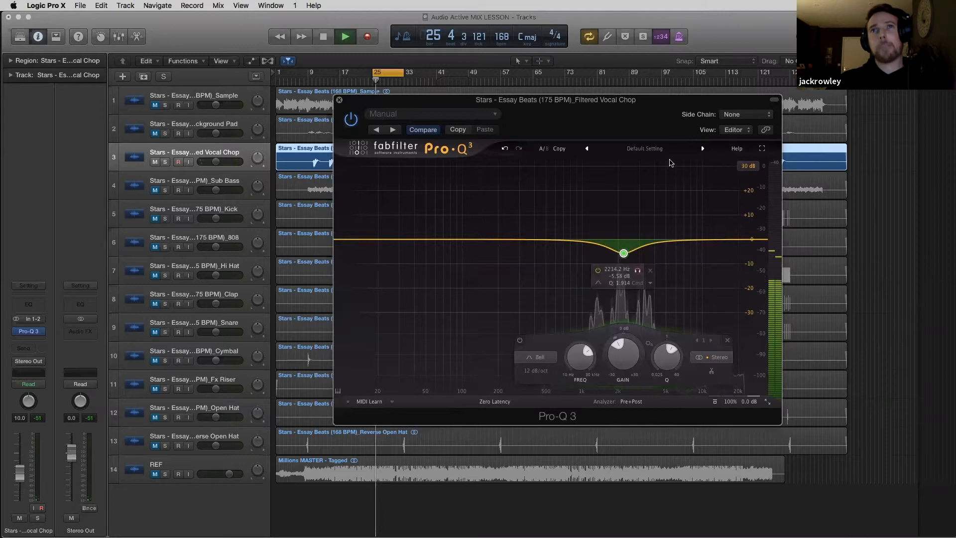
pyautogui.moveTo(673, 106); pyautogui.dragTo(655, 56)
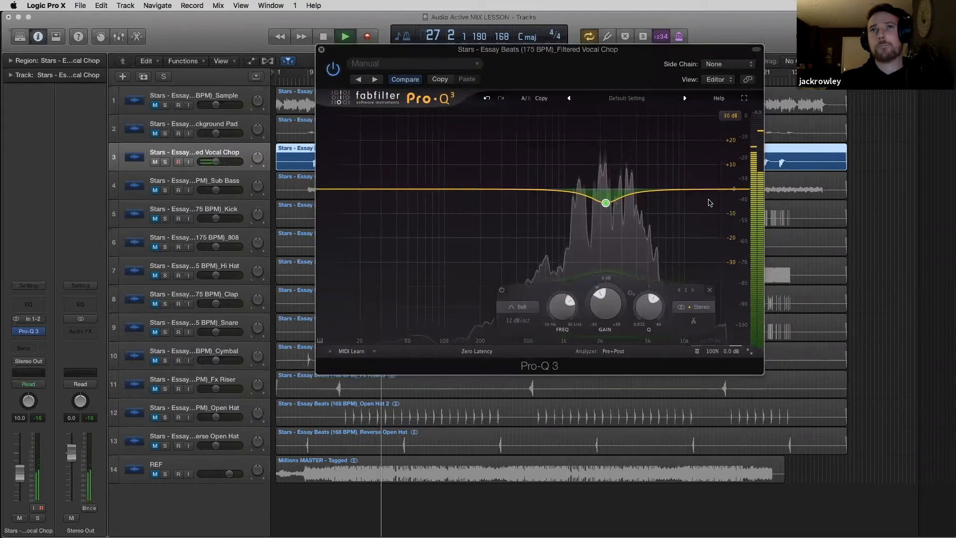
pyautogui.moveTo(694, 190); pyautogui.dragTo(691, 209)
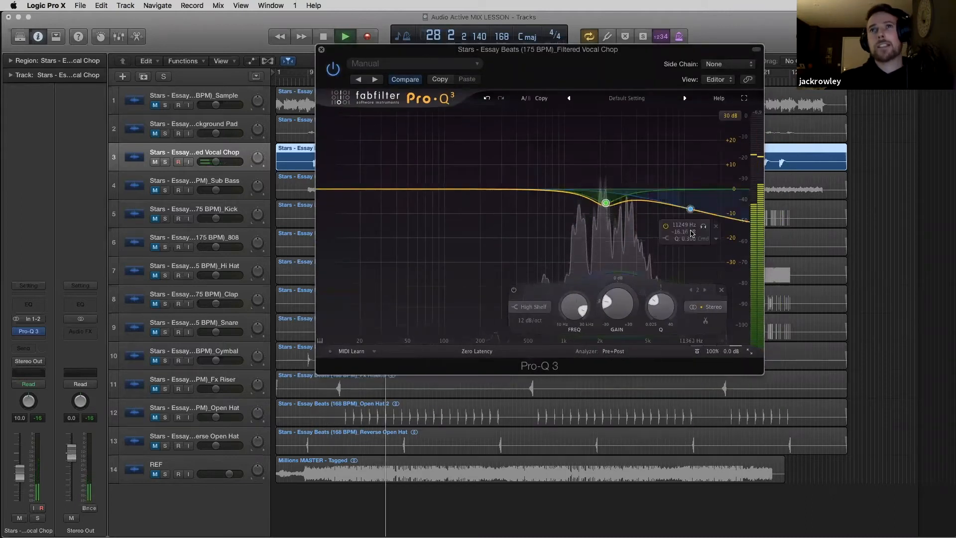
pyautogui.click(664, 241)
pyautogui.click(710, 249)
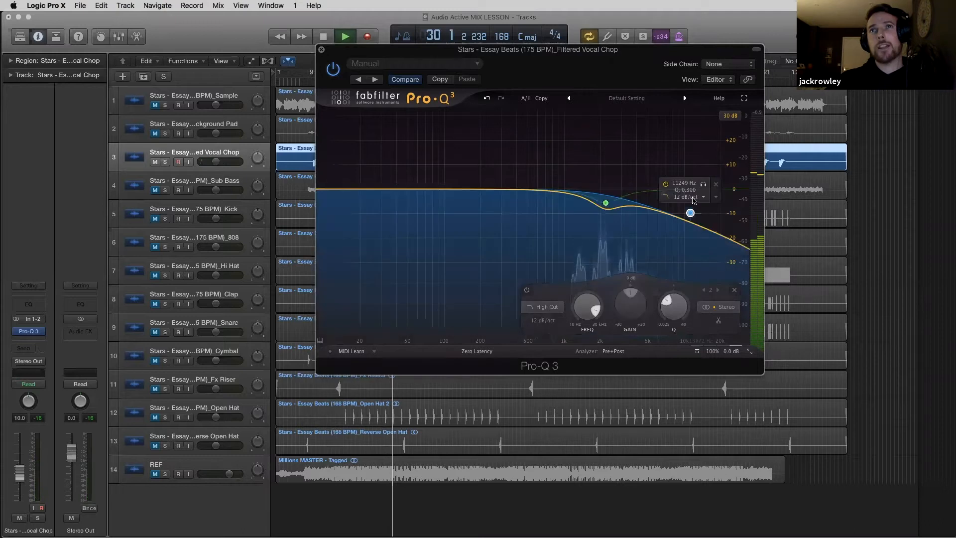
pyautogui.click(693, 201)
pyautogui.click(697, 258)
pyautogui.moveTo(690, 213); pyautogui.dragTo(643, 193)
# Audition the high cut with the band soloed and settle it at about 6.5 kHz.
pyautogui.click(657, 165)
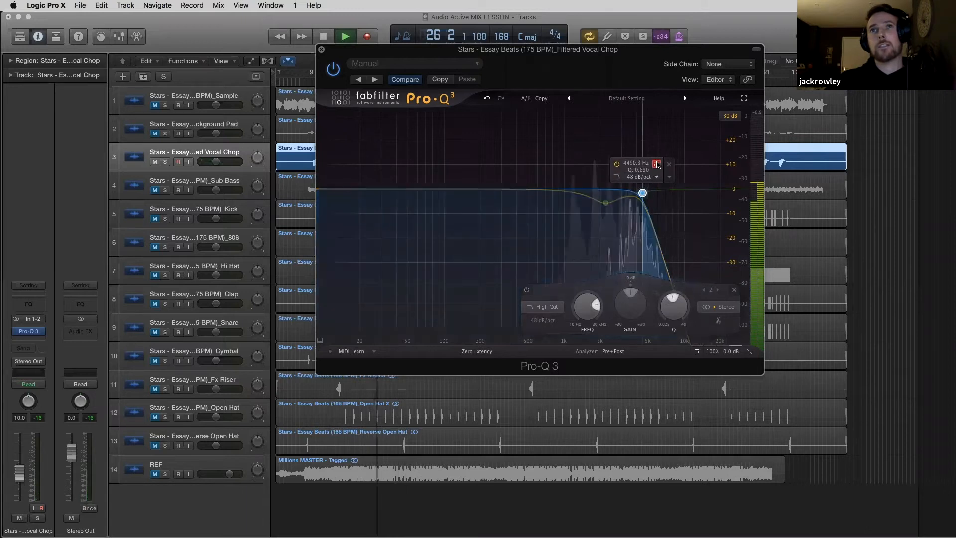
pyautogui.moveTo(676, 161); pyautogui.dragTo(677, 161)
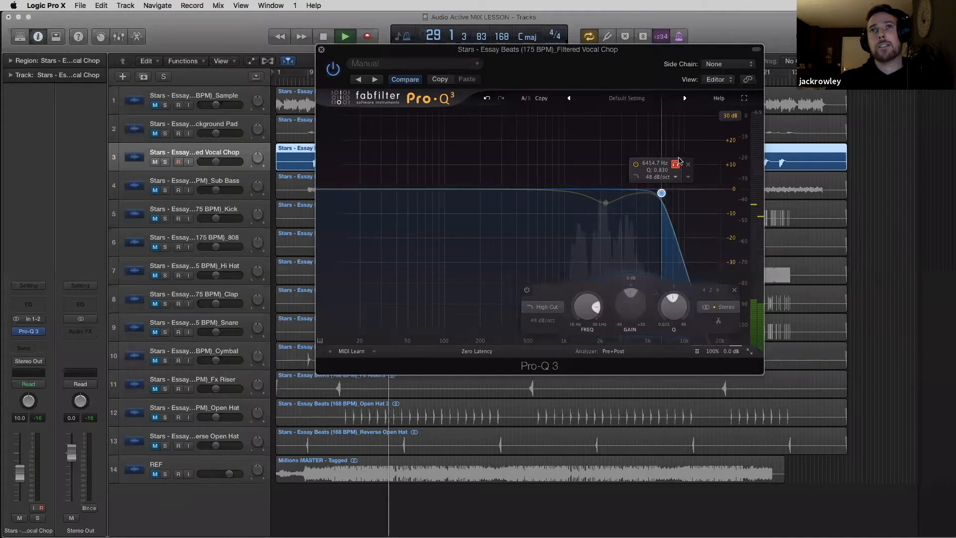
pyautogui.moveTo(679, 161); pyautogui.dragTo(679, 161)
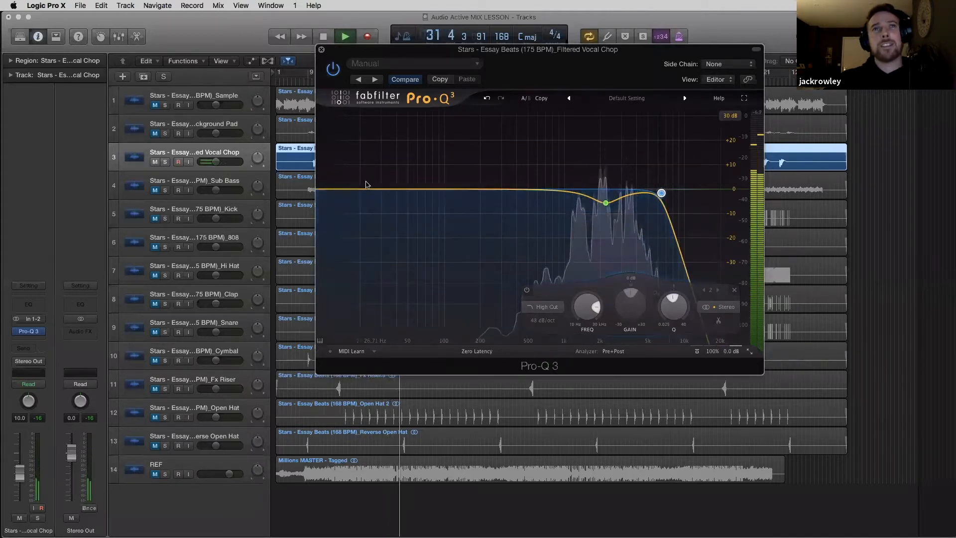
# Add a 48 dB/oct Low Cut at about 870 Hz to the Filtered Vocal Chop, stop playback and close its EQ.
pyautogui.click(376, 239)
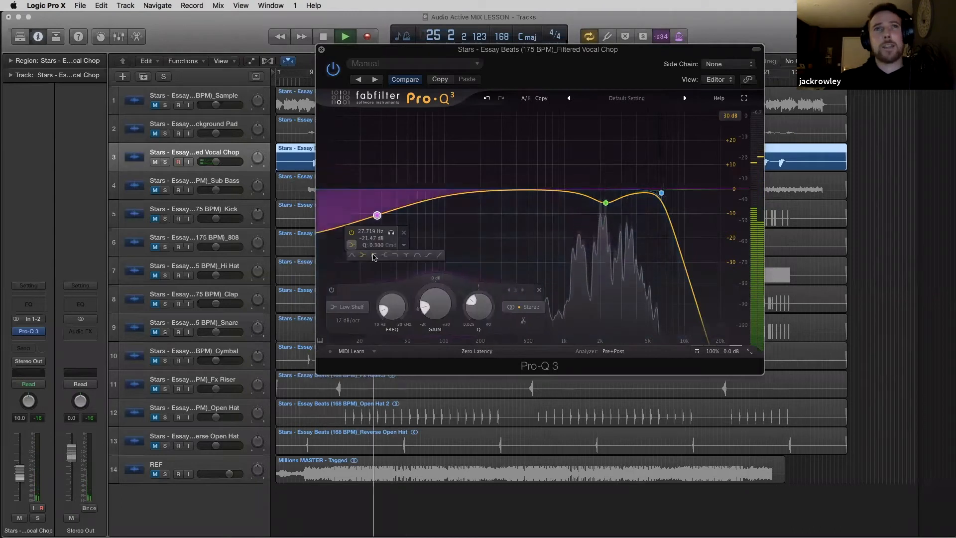
pyautogui.click(375, 197)
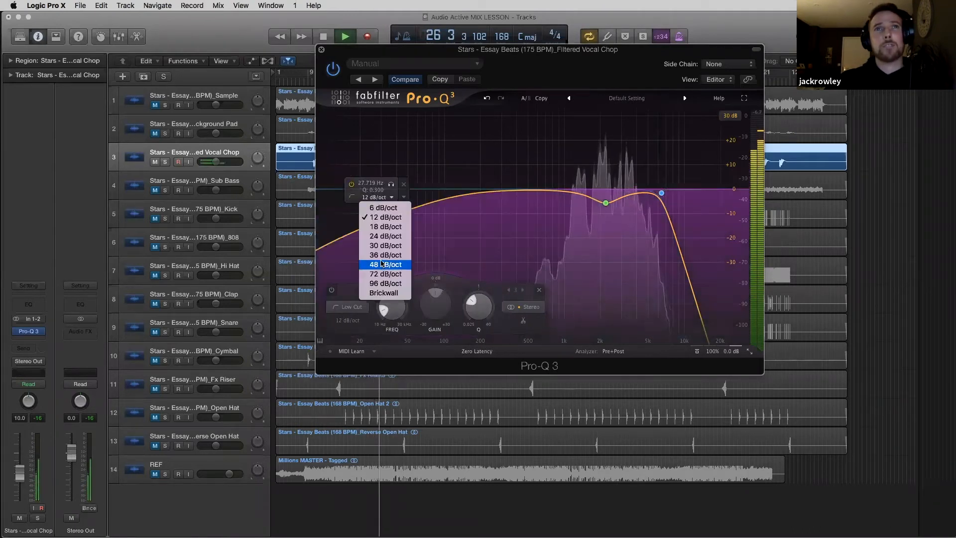
pyautogui.click(381, 265)
pyautogui.moveTo(377, 214); pyautogui.dragTo(558, 194)
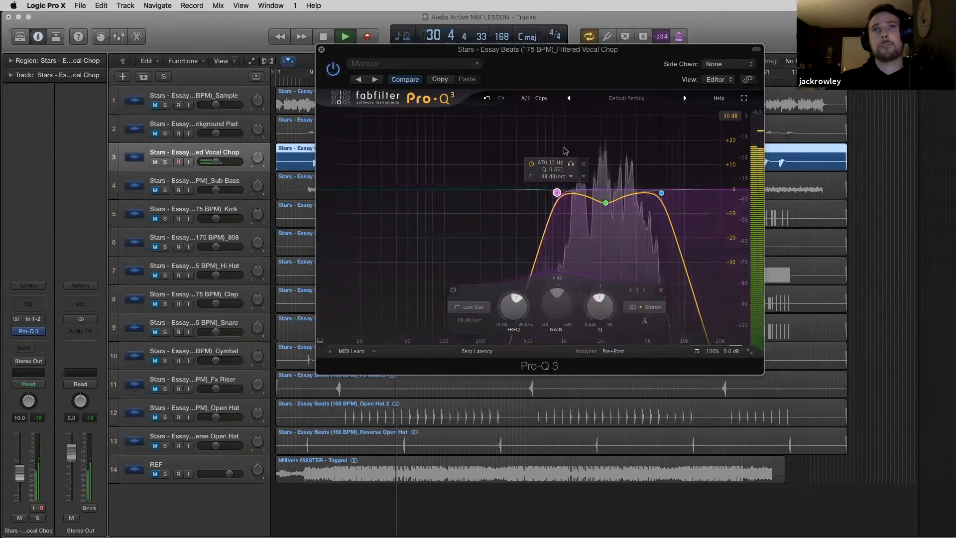
pyautogui.press('space')
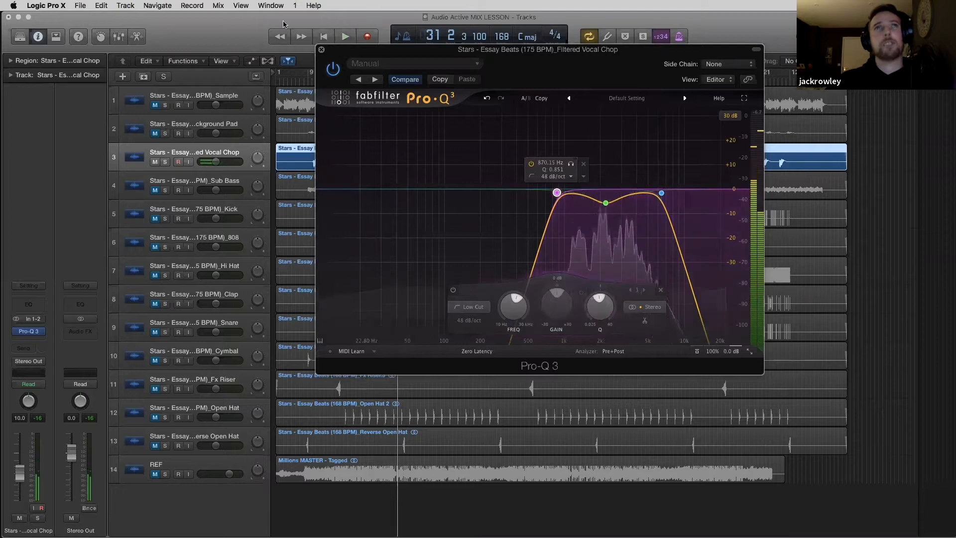
pyautogui.click(321, 49)
# Mute the Filtered Vocal Chop, unmute the Sub Bass, start playback and select the Sub Bass track.
pyautogui.click(156, 191)
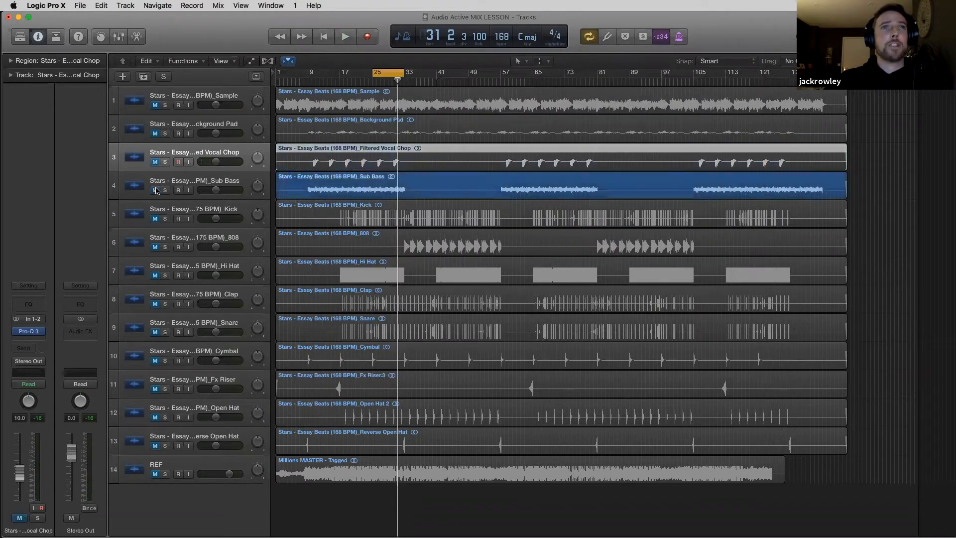
pyautogui.press('space')
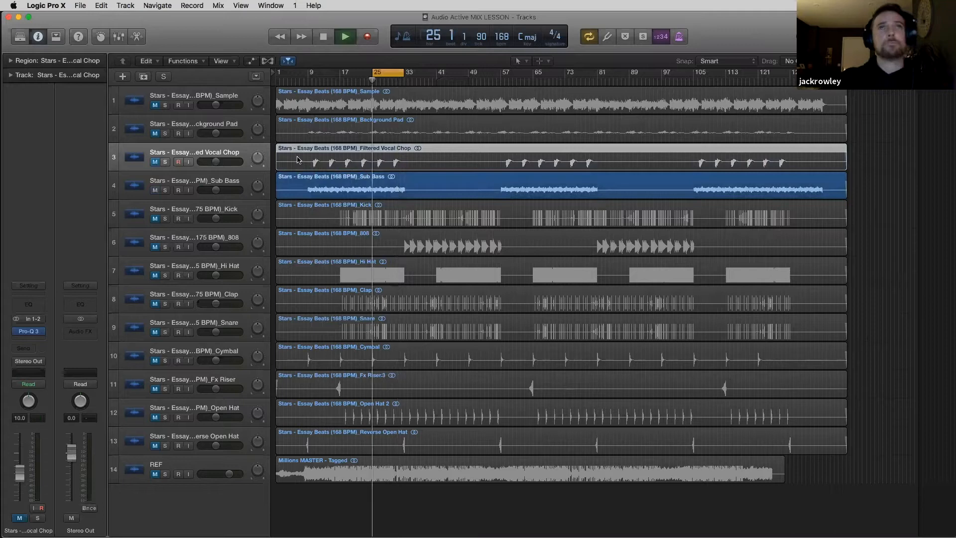
pyautogui.click(238, 177)
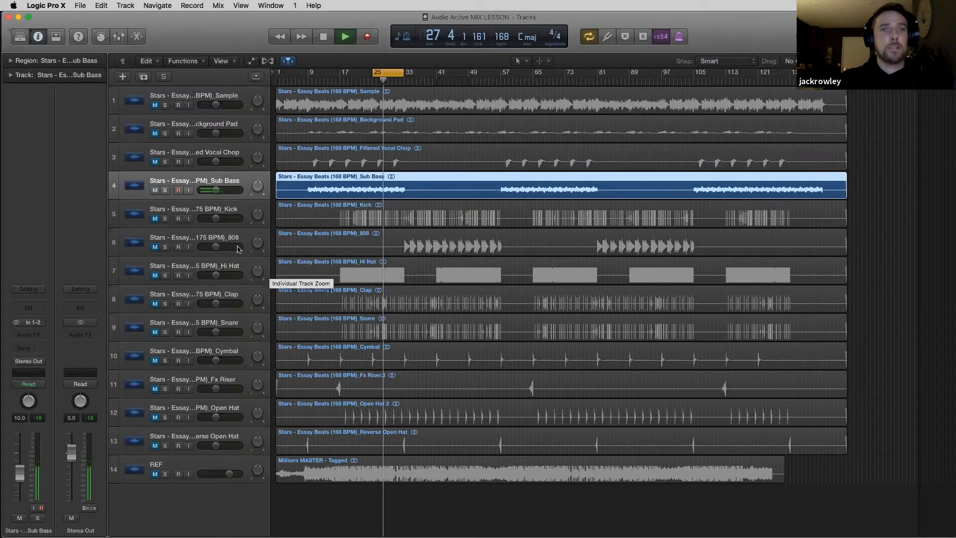
# Insert a stereo FabFilter Pro-Q 3 on the Sub Bass track.
pyautogui.click(28, 334)
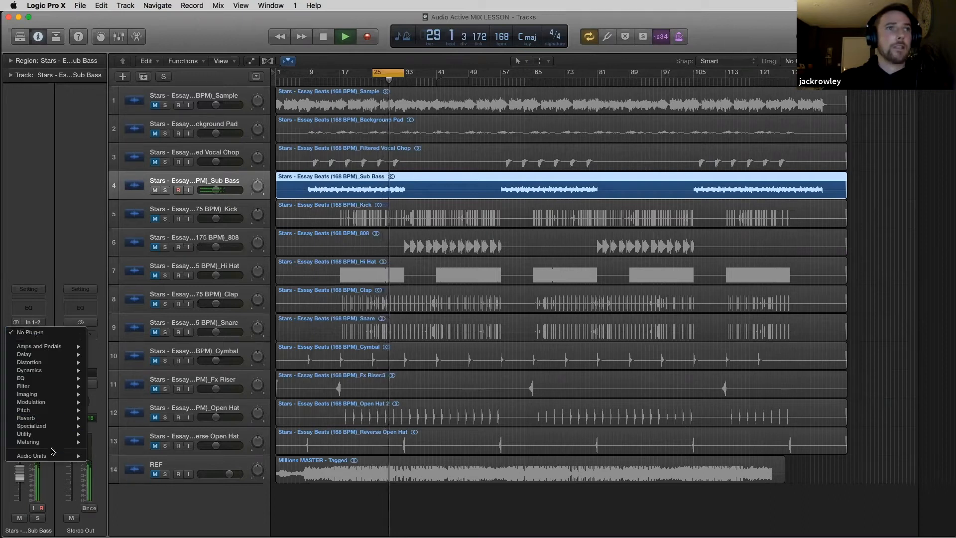
pyautogui.moveTo(50, 456)
pyautogui.moveTo(146, 479)
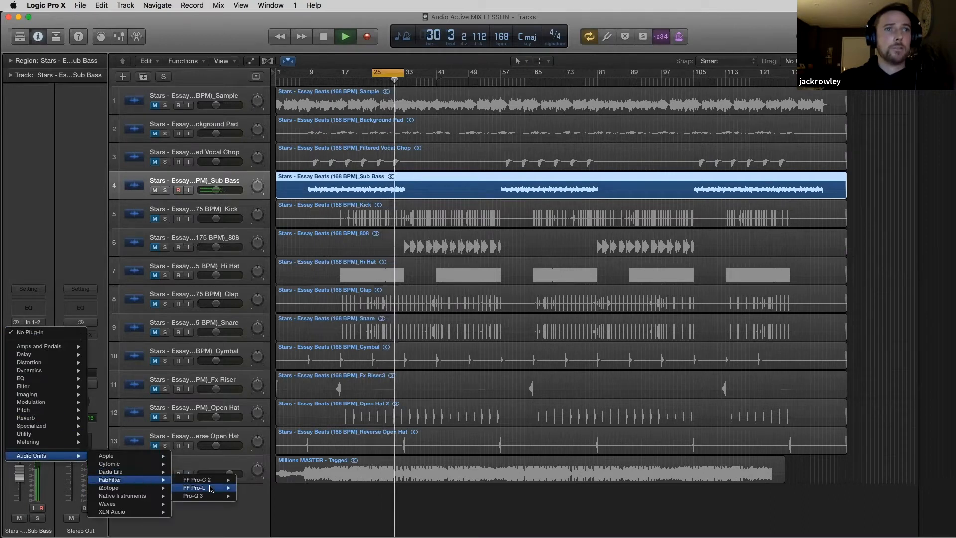
pyautogui.moveTo(212, 496)
pyautogui.click(255, 496)
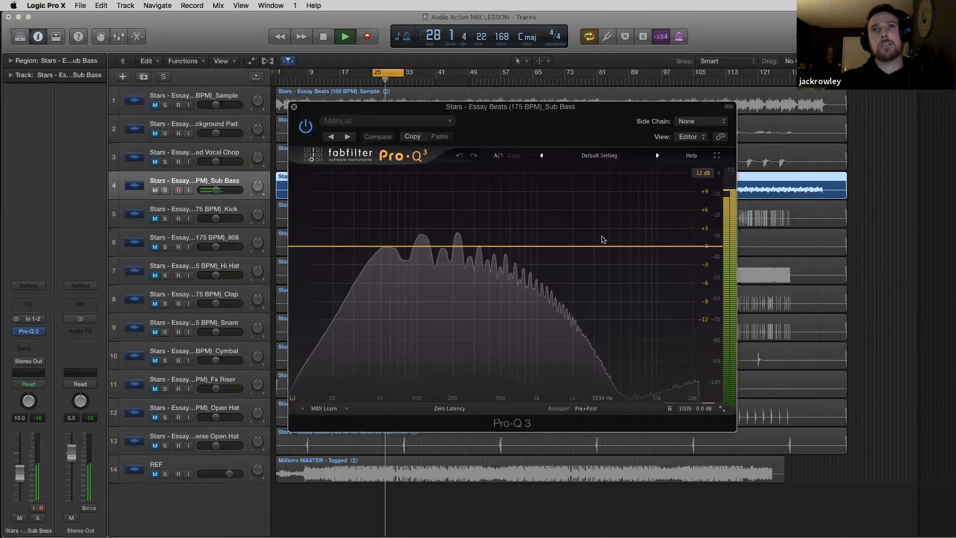
# Stop playback, add a 48 dB/oct High Cut at about 4.4 kHz to the Sub Bass EQ, and set the display range to 30 dB.
pyautogui.press('space')
pyautogui.moveTo(614, 247); pyautogui.dragTo(614, 255)
pyautogui.click(589, 284)
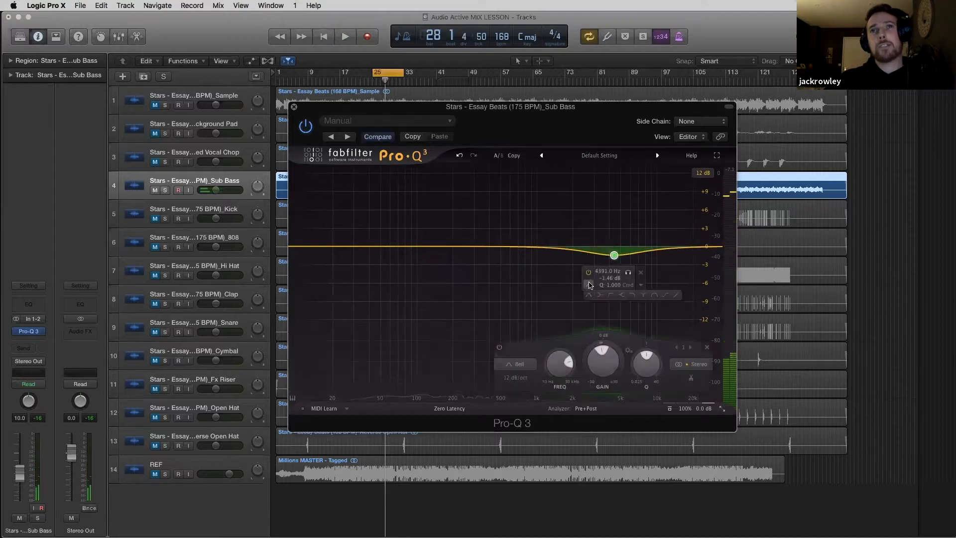
pyautogui.click(632, 295)
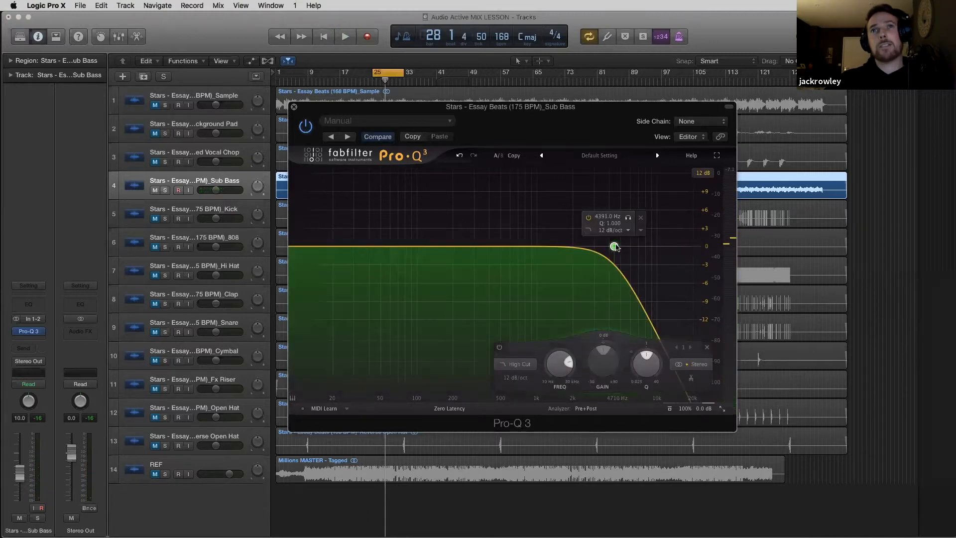
pyautogui.click(703, 173)
pyautogui.click(704, 213)
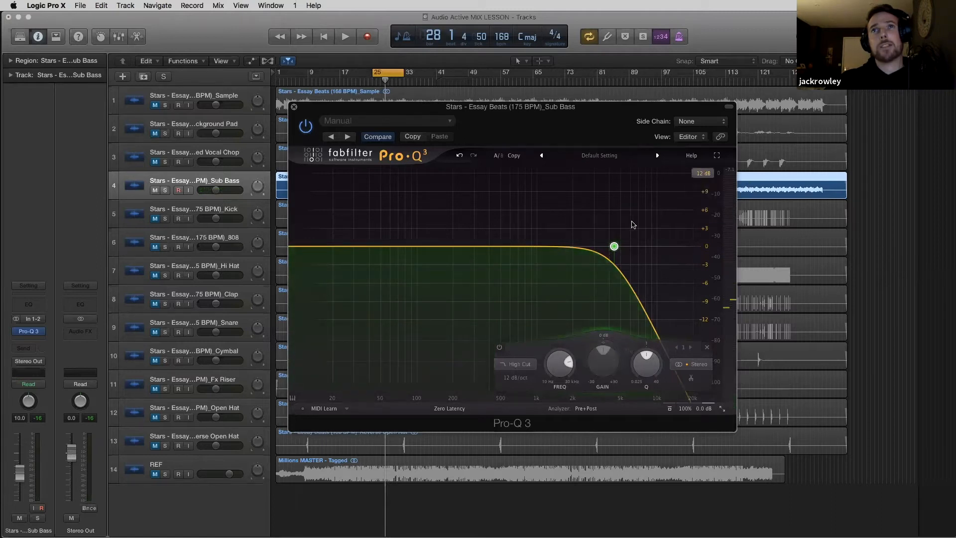
pyautogui.click(613, 231)
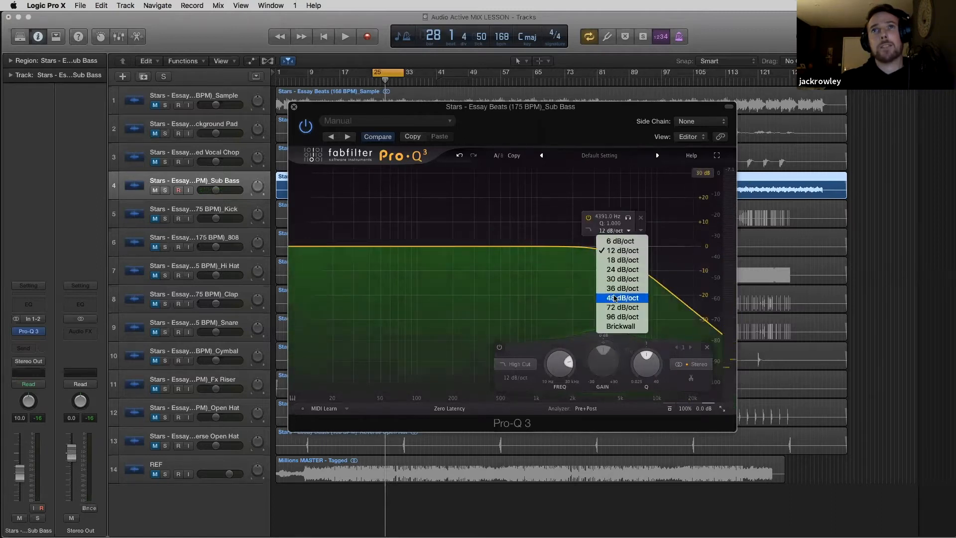
pyautogui.click(615, 298)
# Move the Sub Bass high cut down to about 3.3 kHz during playback, then stop playback and close the EQ.
pyautogui.press('space')
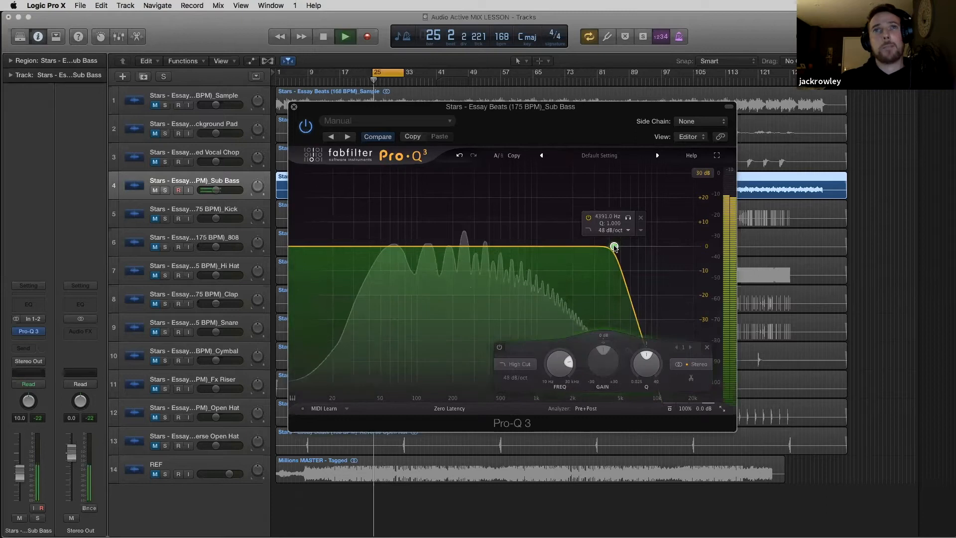
pyautogui.moveTo(614, 246); pyautogui.dragTo(600, 247)
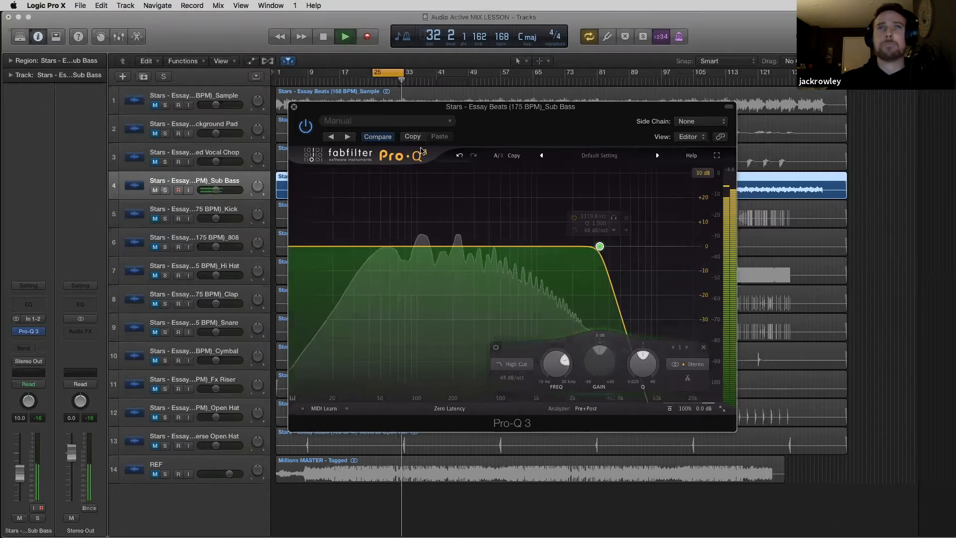
pyautogui.press('space')
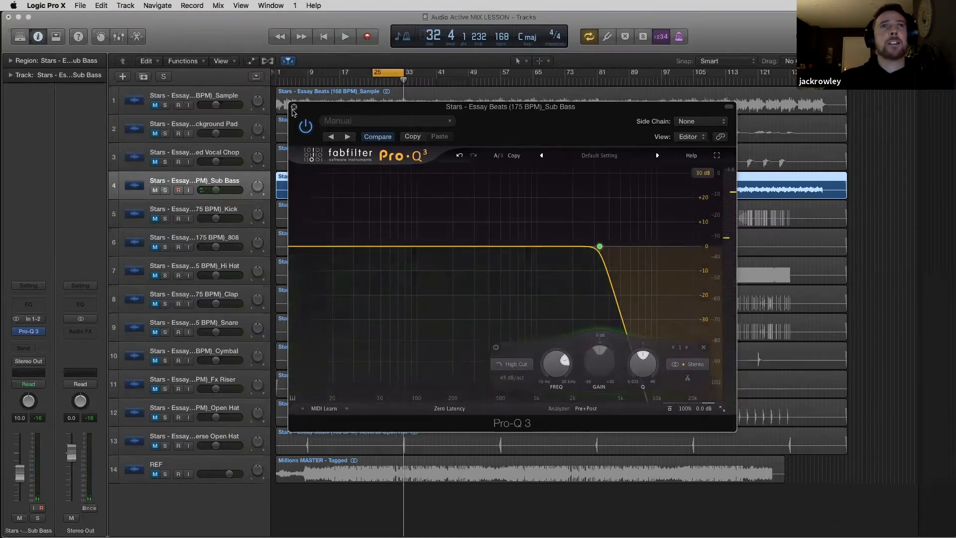
pyautogui.press('super+w')
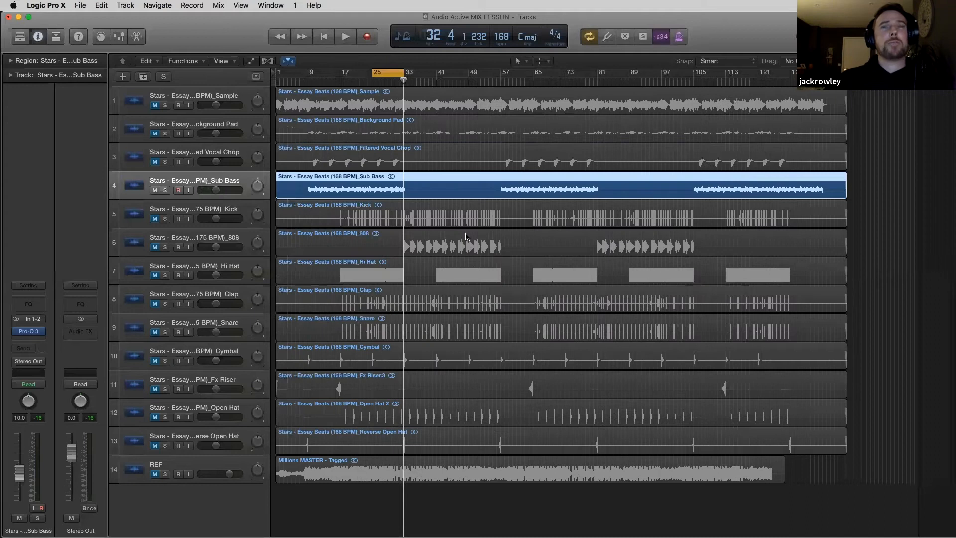
# Insert the Dada Life Sausage Fattener plug-in after Pro-Q 3 on the Sub Bass track.
pyautogui.click(36, 341)
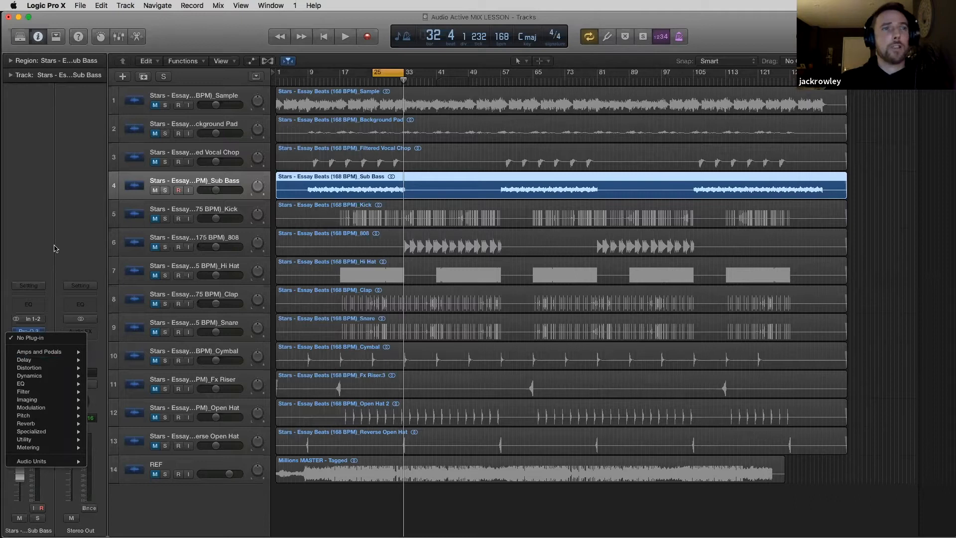
pyautogui.moveTo(52, 366)
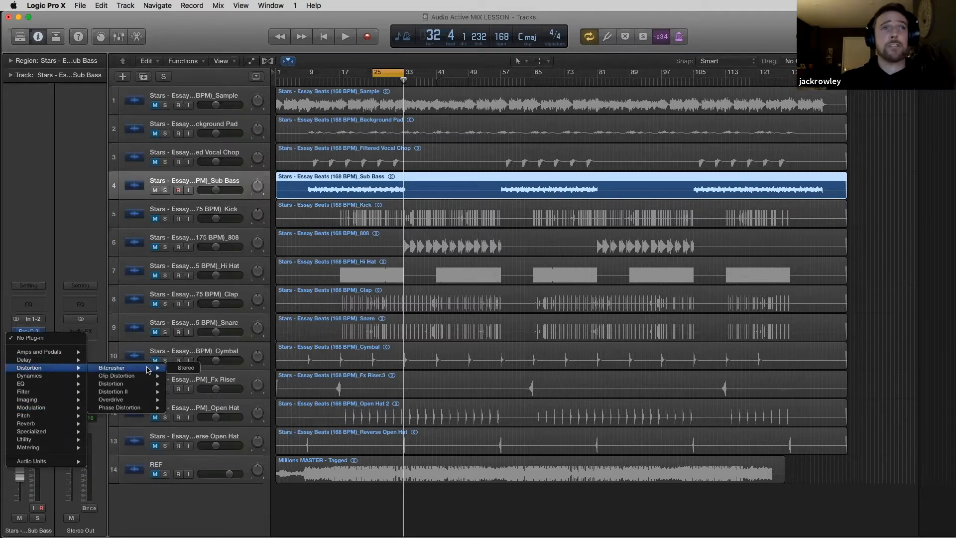
pyautogui.moveTo(138, 401)
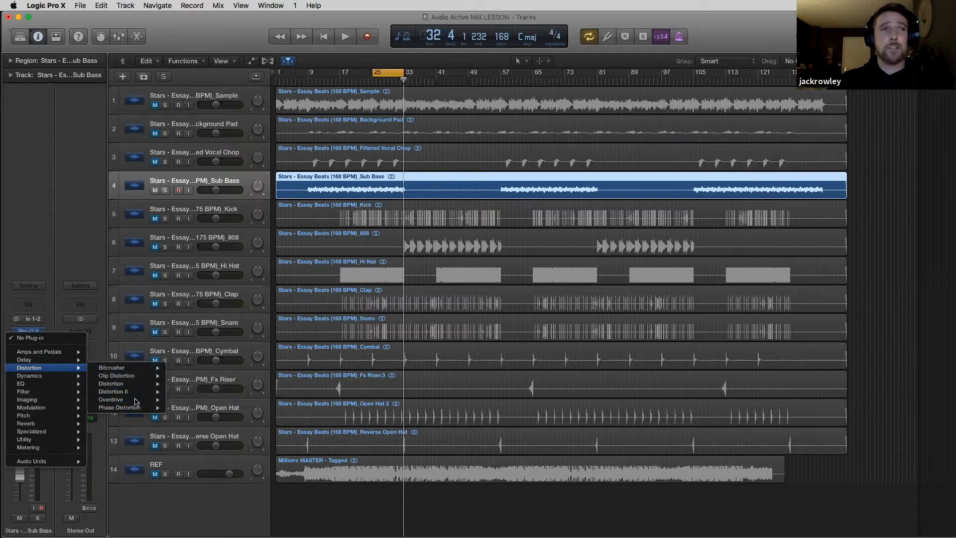
pyautogui.moveTo(64, 461)
pyautogui.moveTo(121, 478)
pyautogui.moveTo(242, 482)
pyautogui.click(274, 478)
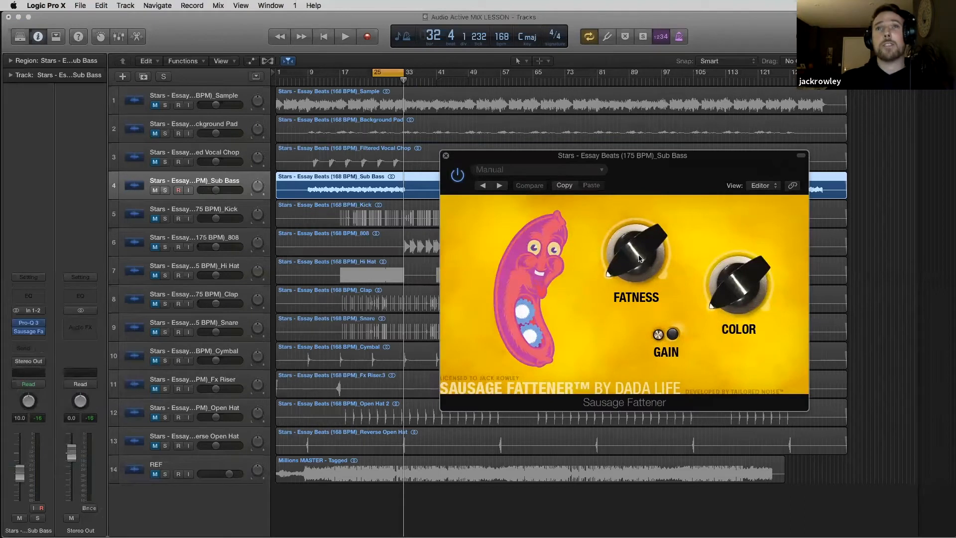
# Raise Sausage Fattener's Fatness well up while playing the Sub Bass to audition the distortion, then stop playback.
pyautogui.moveTo(638, 256); pyautogui.dragTo(663, 307)
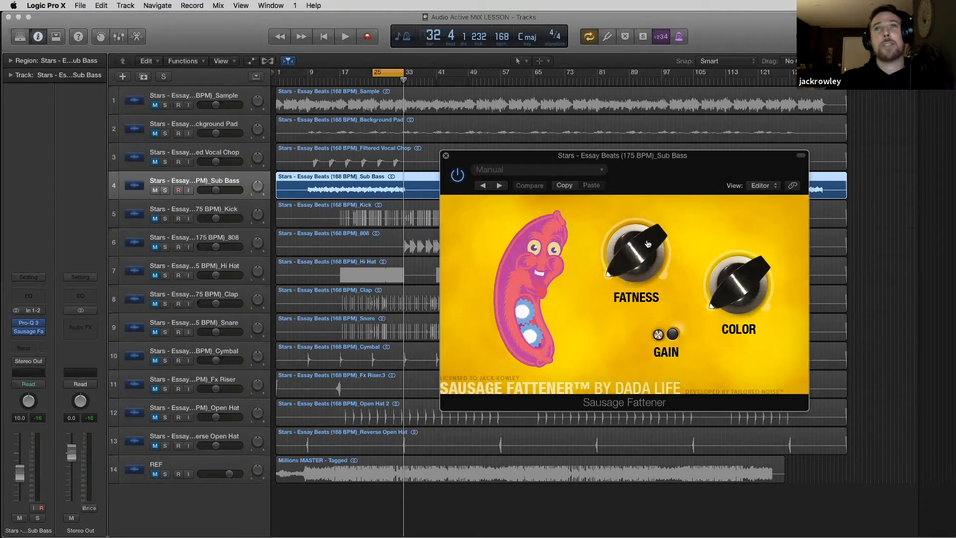
pyautogui.press('space')
pyautogui.moveTo(648, 244); pyautogui.dragTo(633, 131)
pyautogui.press('space')
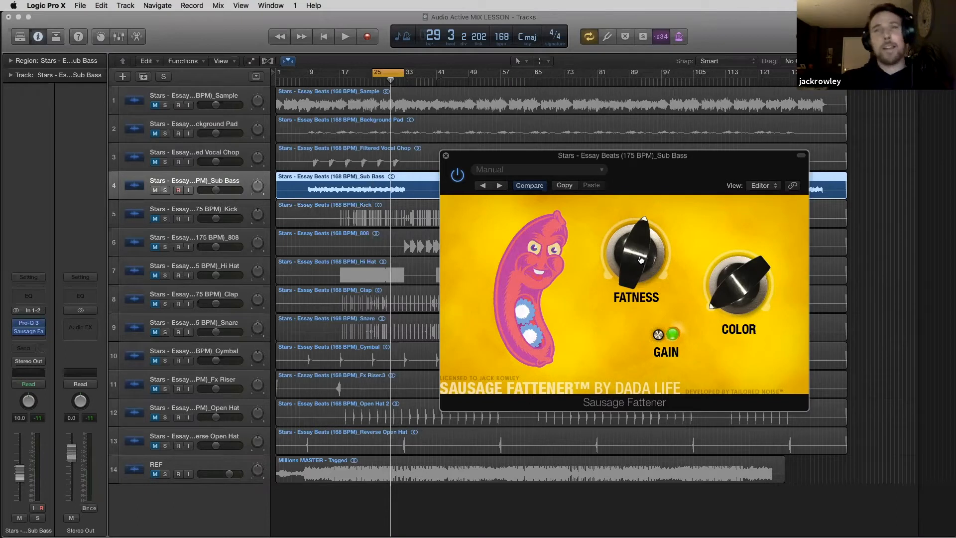
# Set Sausage Fattener's Fatness to about 20% and raise Color slightly during playback, then stop and close the plug-in.
pyautogui.moveTo(637, 249); pyautogui.dragTo(635, 267)
pyautogui.press('space')
pyautogui.moveTo(739, 284); pyautogui.dragTo(722, 237)
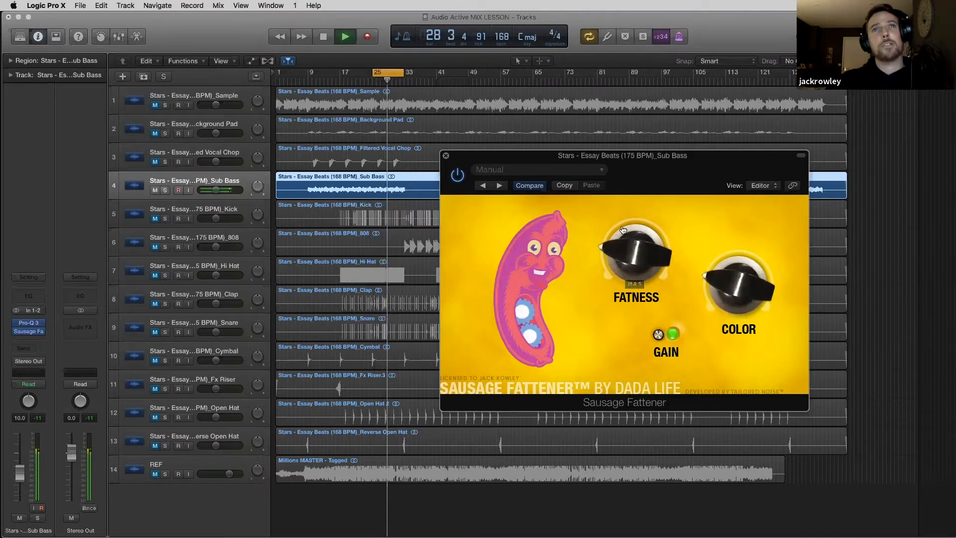
pyautogui.press('space')
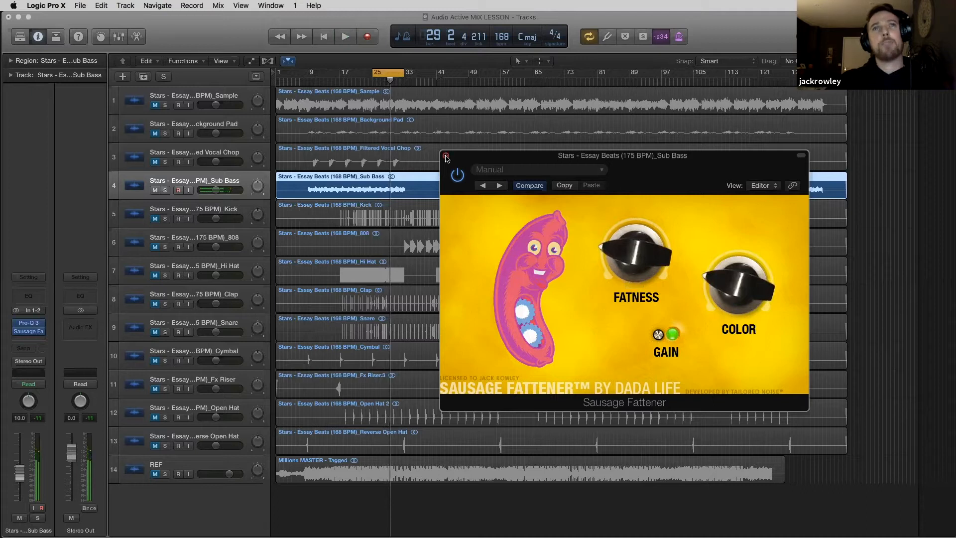
pyautogui.click(446, 156)
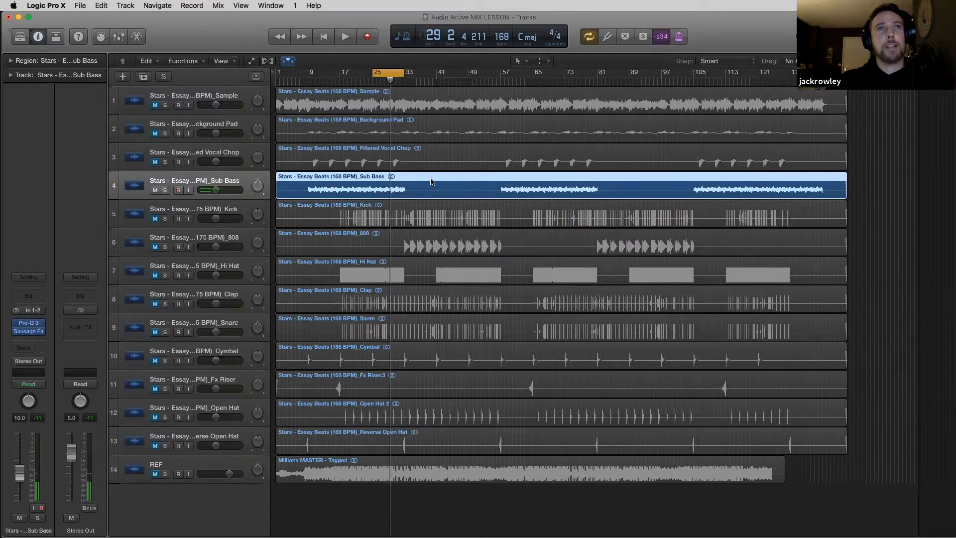
# Mute the Sub Bass, unmute the Kick and select the Kick track.
pyautogui.click(156, 191)
pyautogui.click(156, 220)
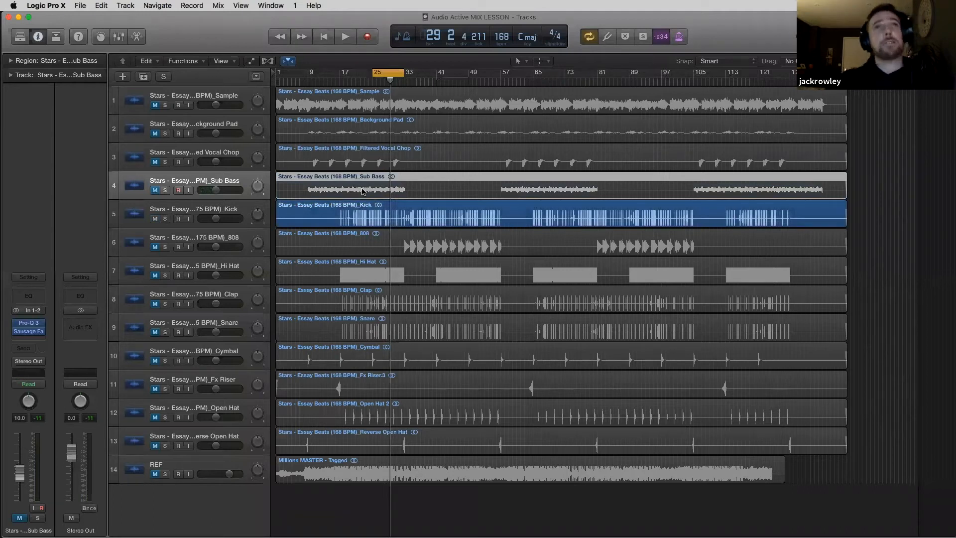
pyautogui.click(185, 213)
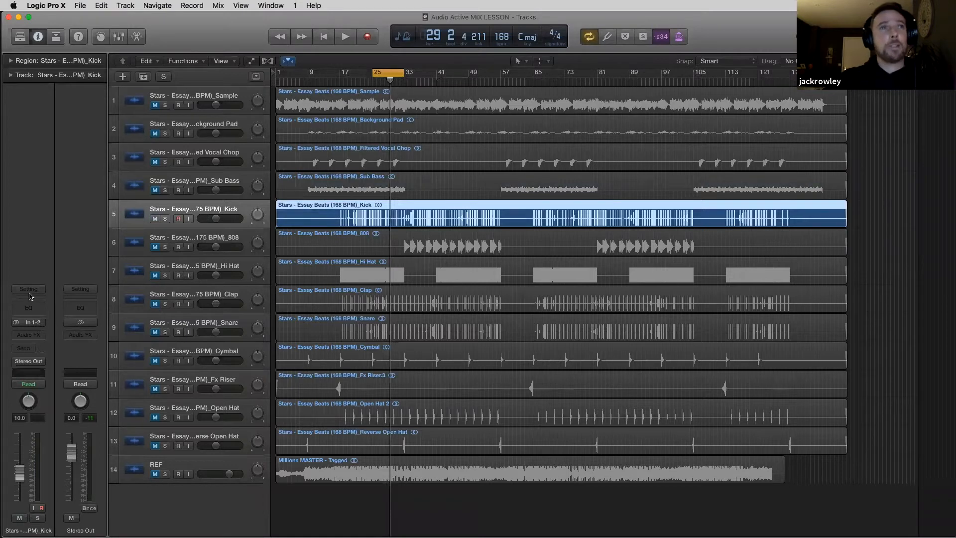
# Insert a stereo Pro-Q 3 on the Kick track and set its display range to 30 dB.
pyautogui.click(37, 337)
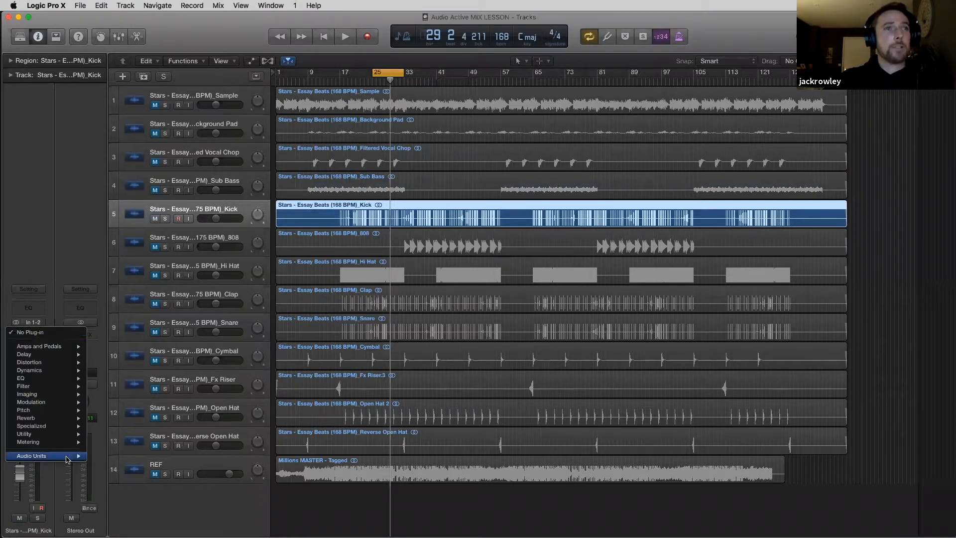
pyautogui.moveTo(70, 455)
pyautogui.moveTo(145, 479)
pyautogui.moveTo(215, 496)
pyautogui.click(254, 496)
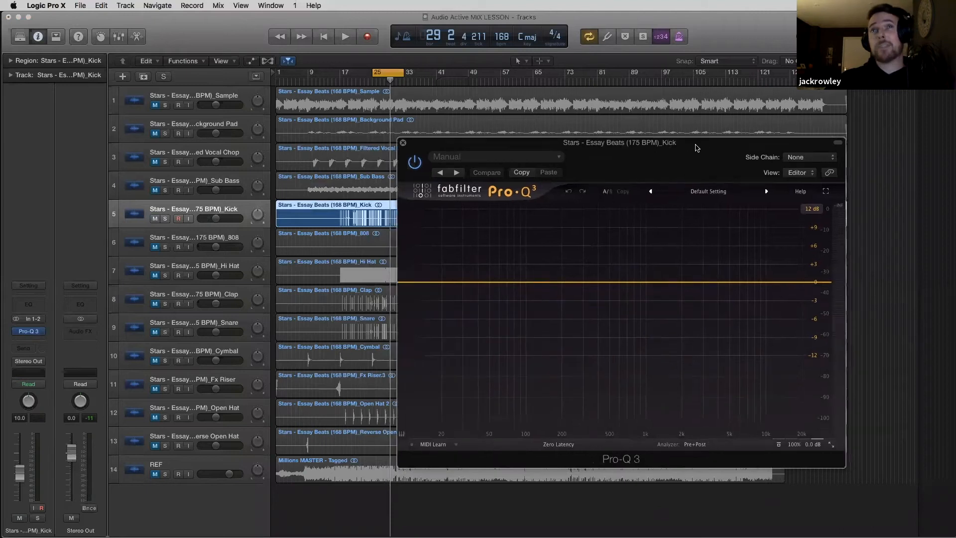
pyautogui.moveTo(696, 148); pyautogui.dragTo(686, 148)
pyautogui.click(802, 209)
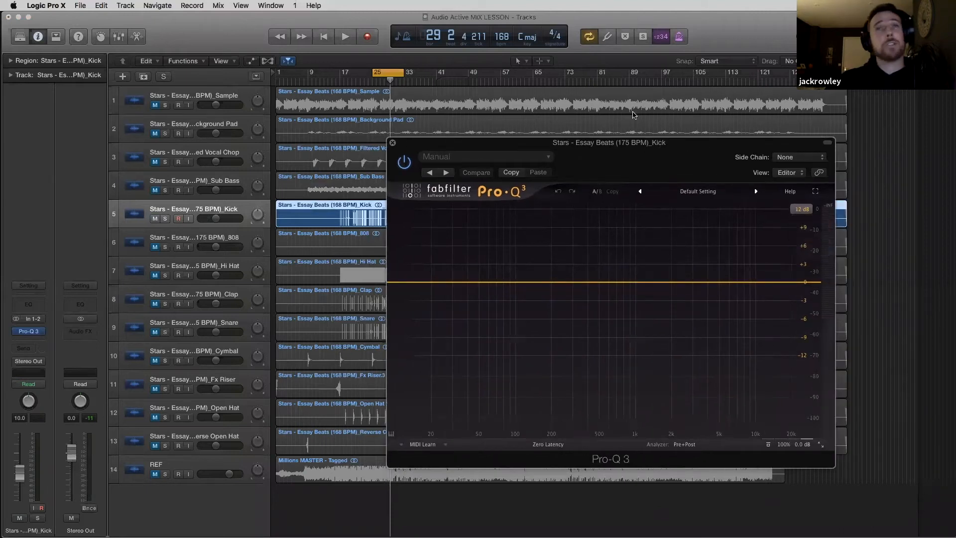
pyautogui.moveTo(595, 145); pyautogui.dragTo(600, 181)
# Play the Kick and examine its frequency peaks in Pro-Q 3, then stop playback and close the plug-in.
pyautogui.press('space')
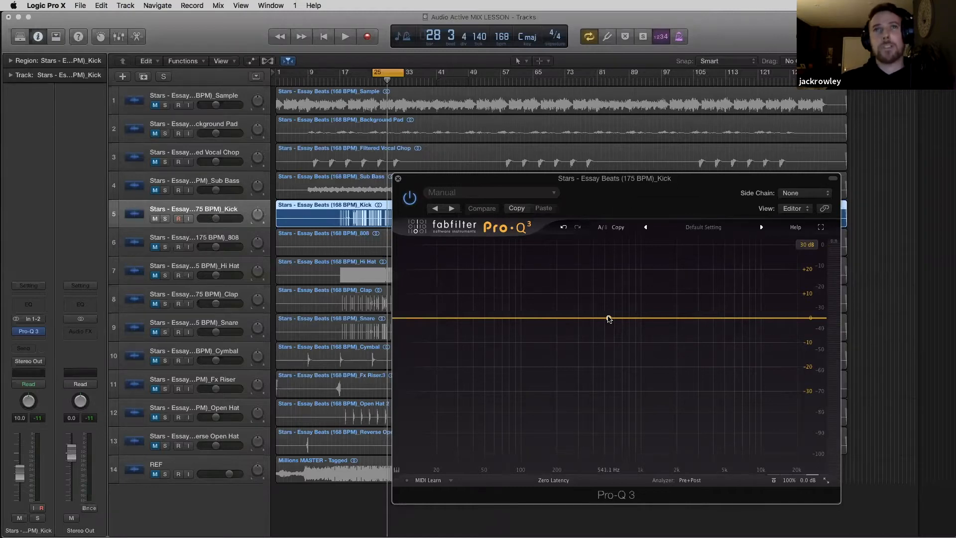
pyautogui.press('space')
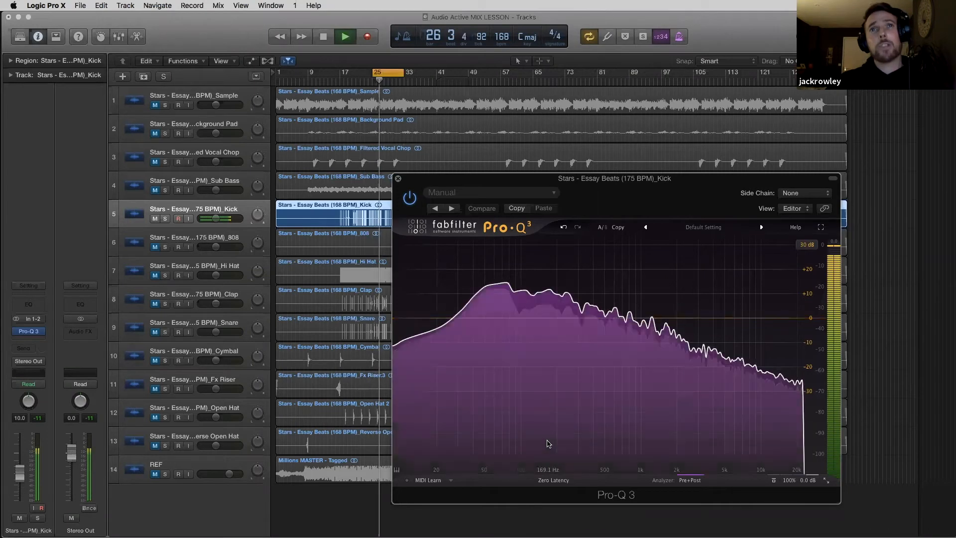
pyautogui.moveTo(545, 444)
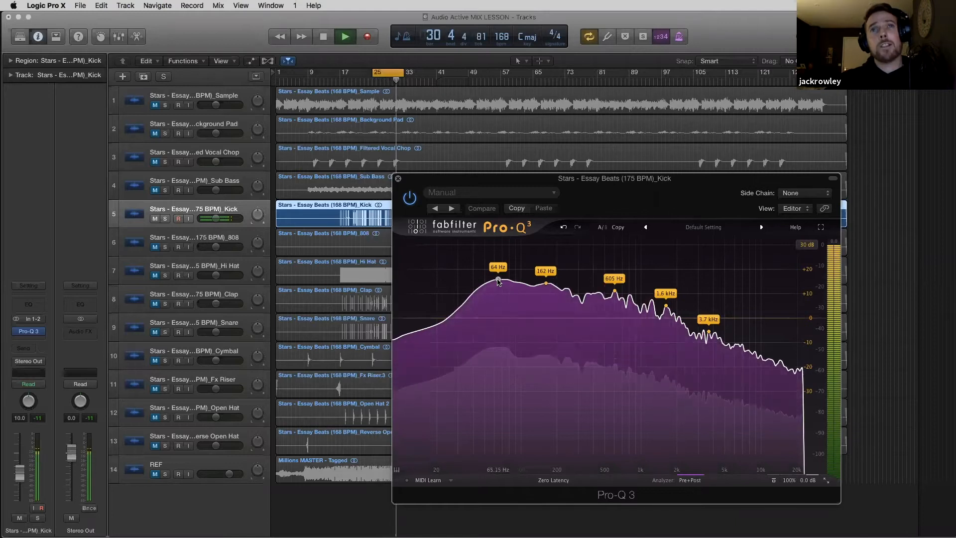
pyautogui.press('space')
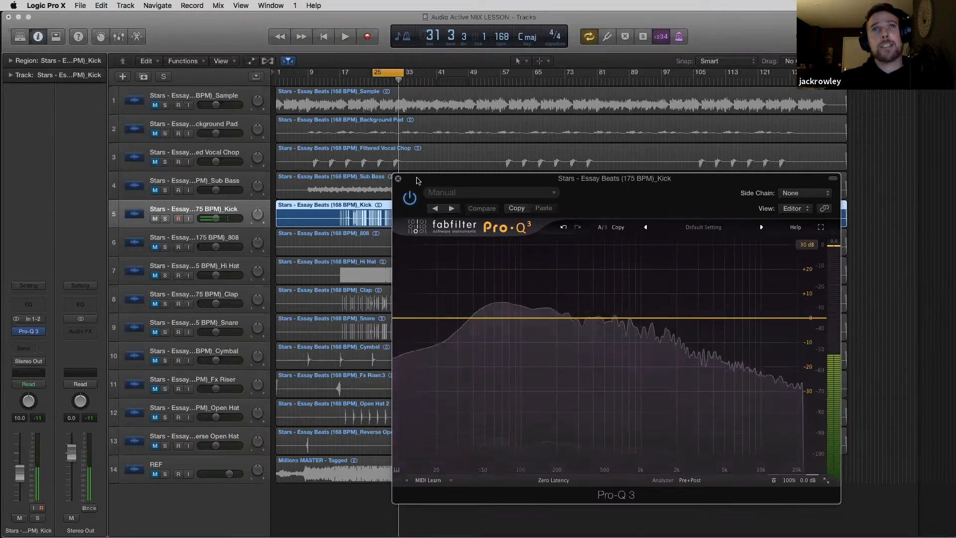
pyautogui.click(397, 178)
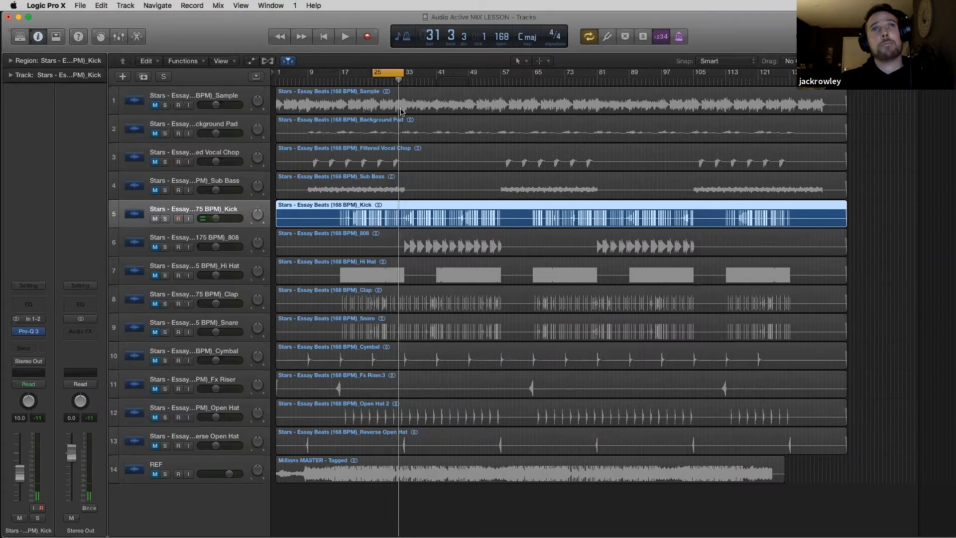
# Move the cycle range to bars 33–41, mute the Kick, and unmute and select the 808 track.
pyautogui.moveTo(389, 74); pyautogui.dragTo(422, 75)
pyautogui.click(229, 245)
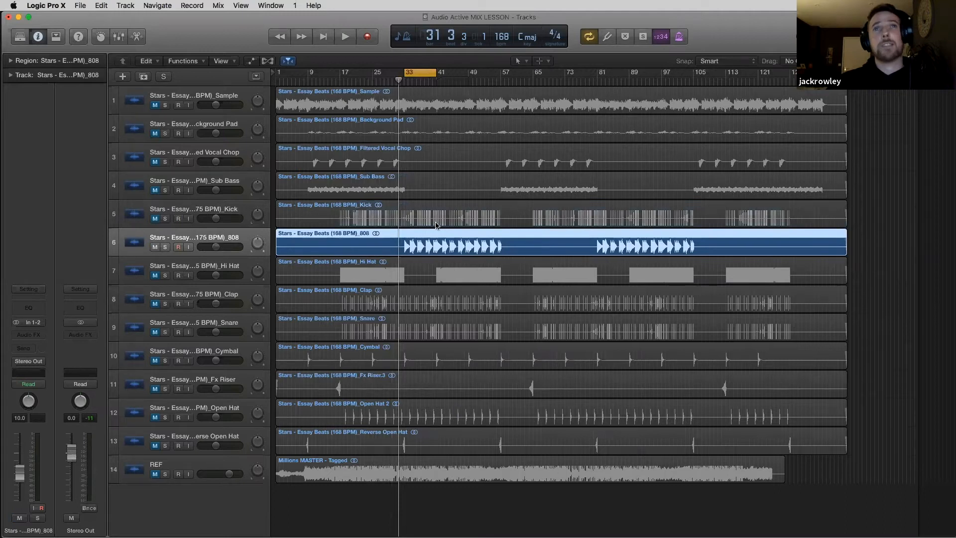
pyautogui.click(283, 201)
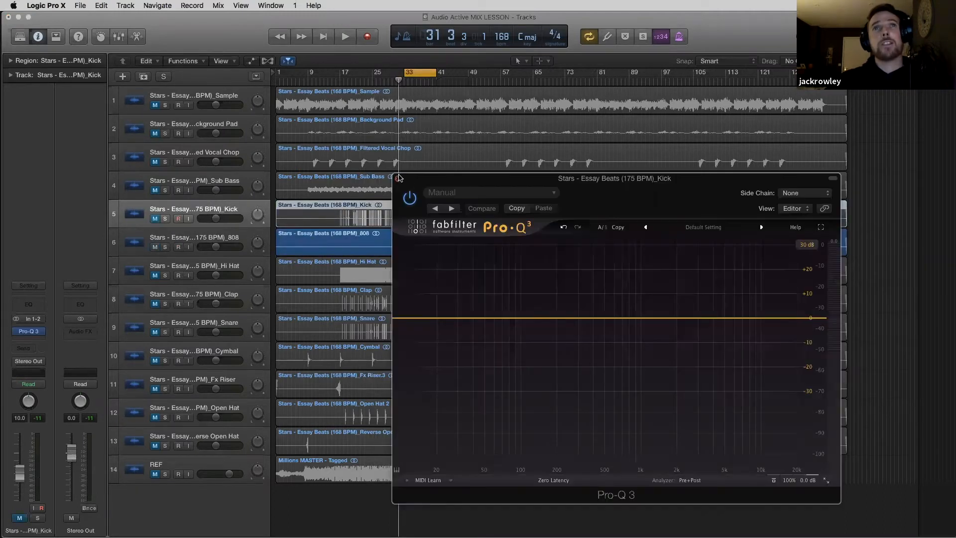
pyautogui.click(398, 178)
pyautogui.click(209, 236)
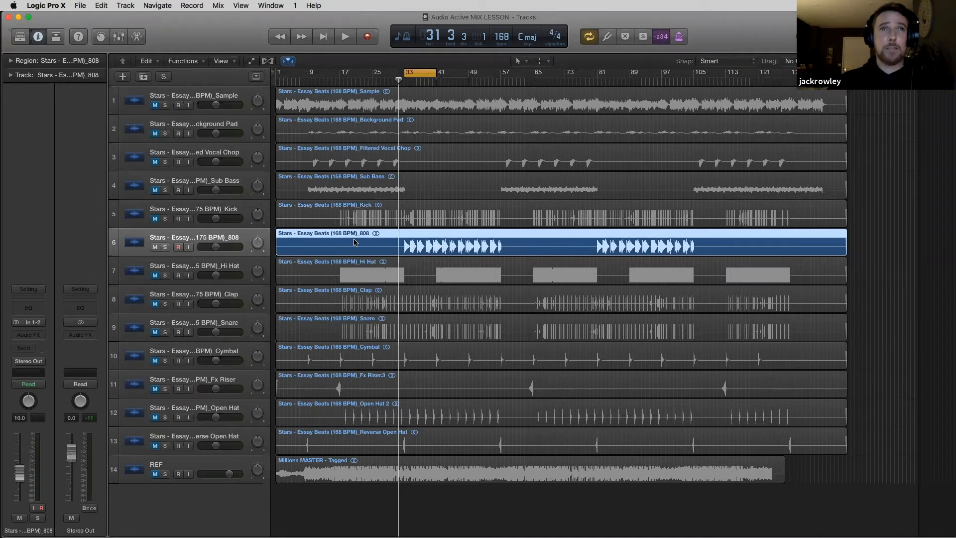
# Insert a stereo Pro-Q 3 on the 808 track during playback and set its display range to 30 dB, then stop playback.
pyautogui.press('space')
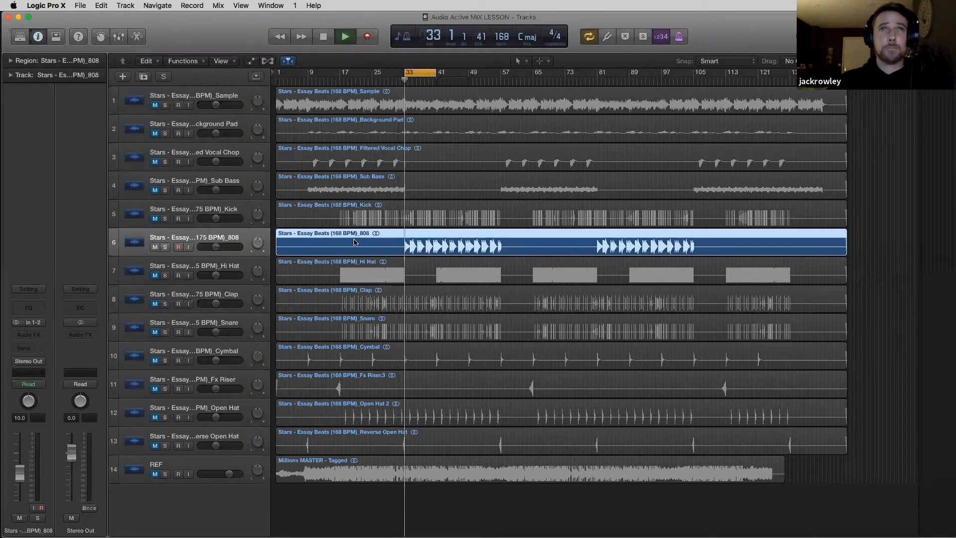
pyautogui.click(48, 335)
pyautogui.moveTo(54, 456)
pyautogui.moveTo(134, 465)
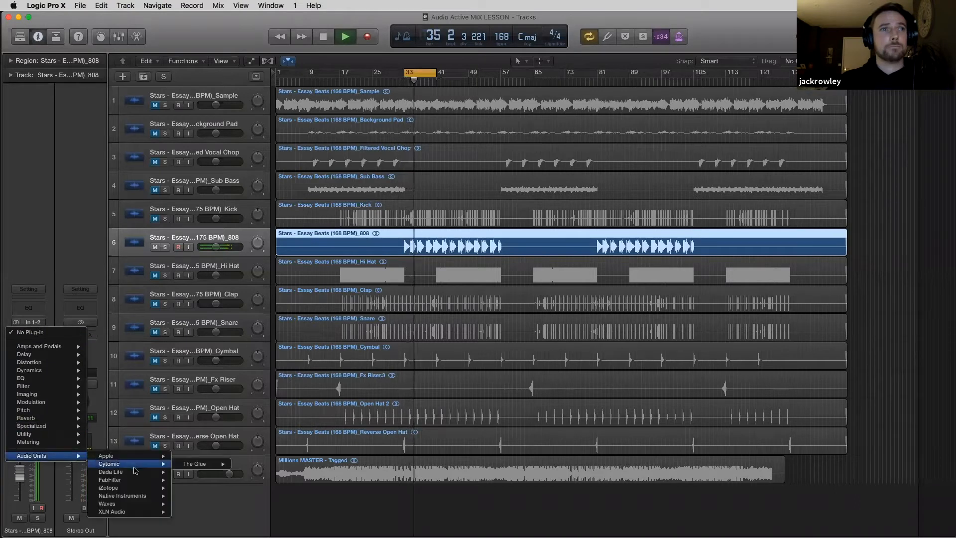
pyautogui.moveTo(204, 496)
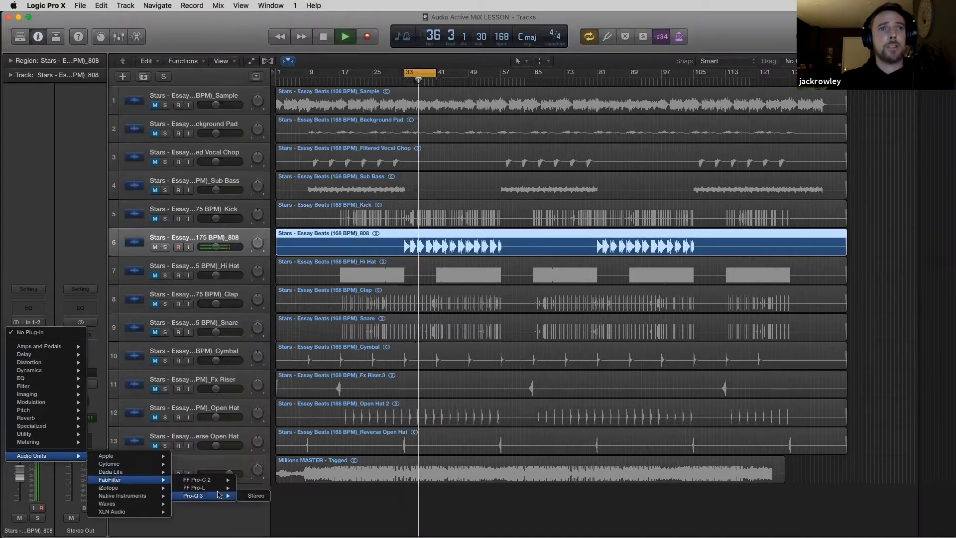
pyautogui.click(262, 498)
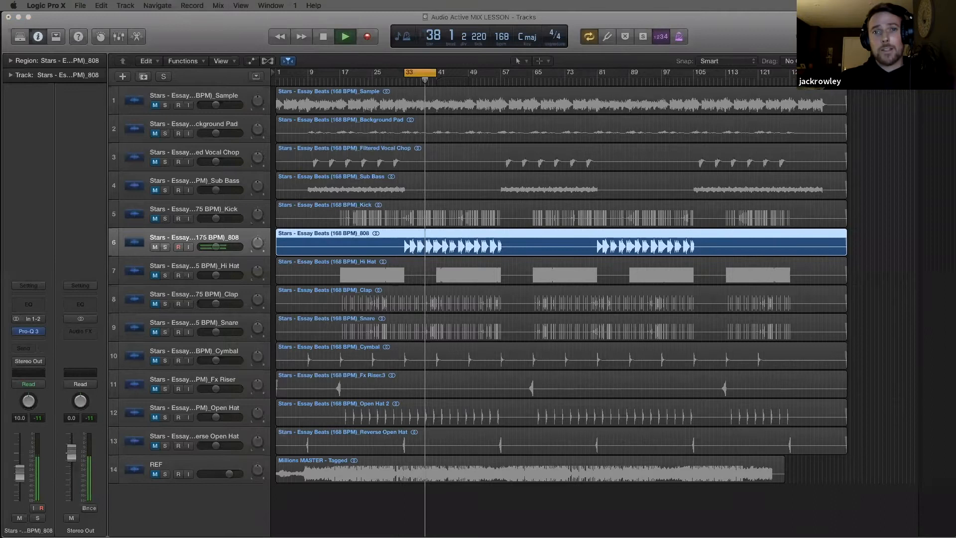
pyautogui.click(770, 234)
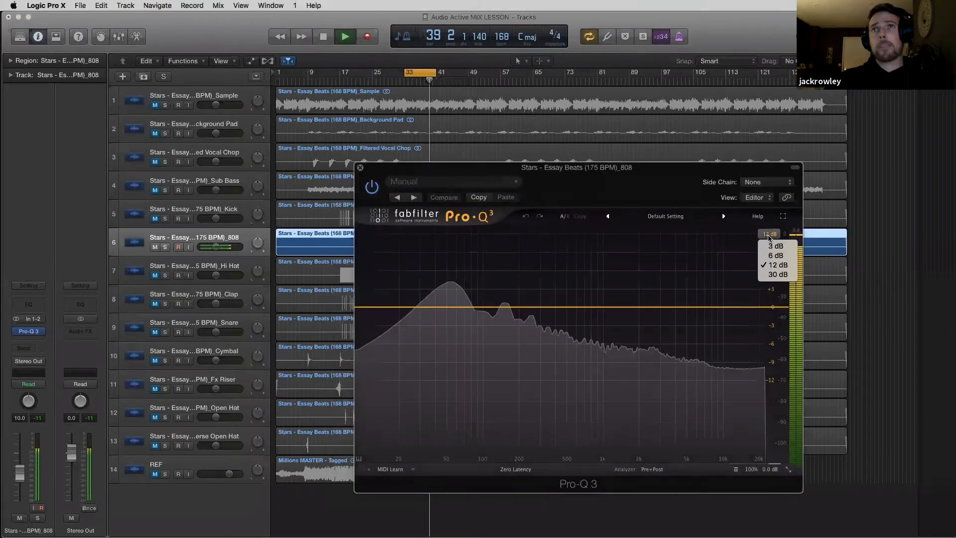
pyautogui.click(778, 274)
pyautogui.moveTo(638, 172); pyautogui.dragTo(667, 158)
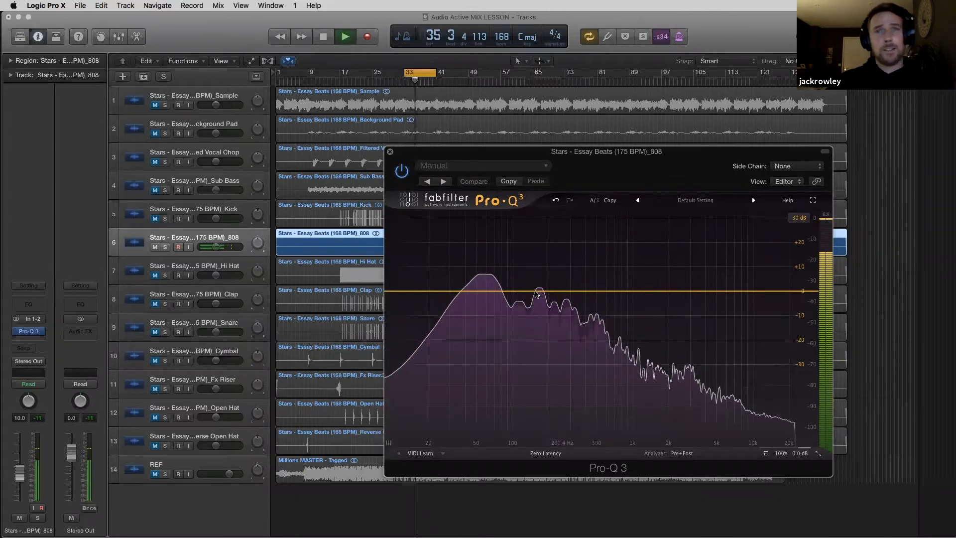
pyautogui.press('space')
pyautogui.moveTo(542, 150); pyautogui.dragTo(566, 155)
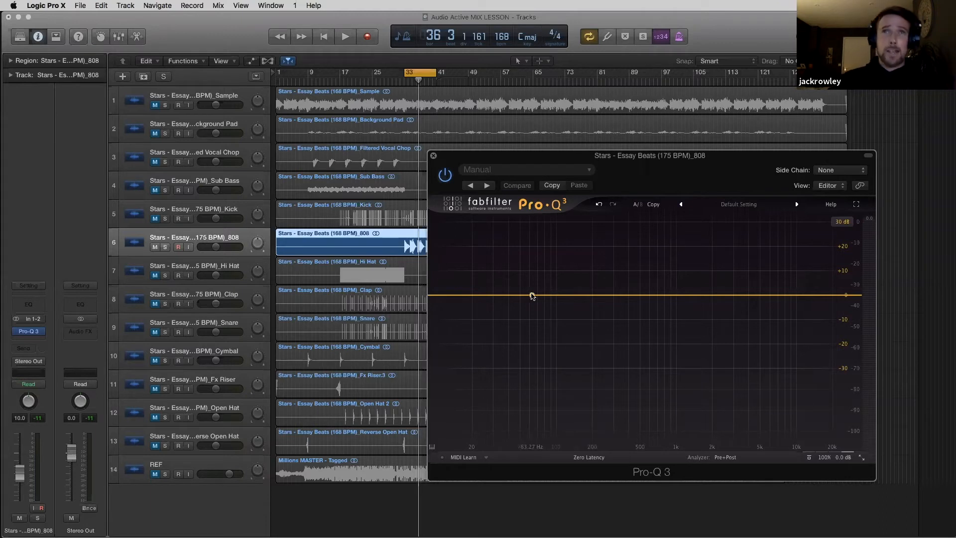
# Add a High Cut band at about 6.2 kHz with a 48 dB/oct slope while playing the 808, then stop playback.
pyautogui.press('space')
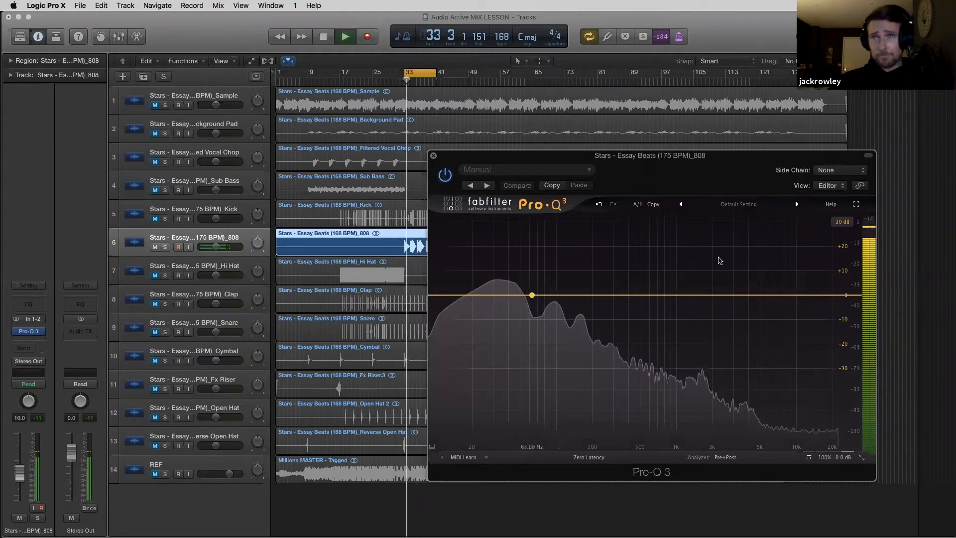
pyautogui.moveTo(767, 295); pyautogui.dragTo(768, 322)
pyautogui.click(743, 352)
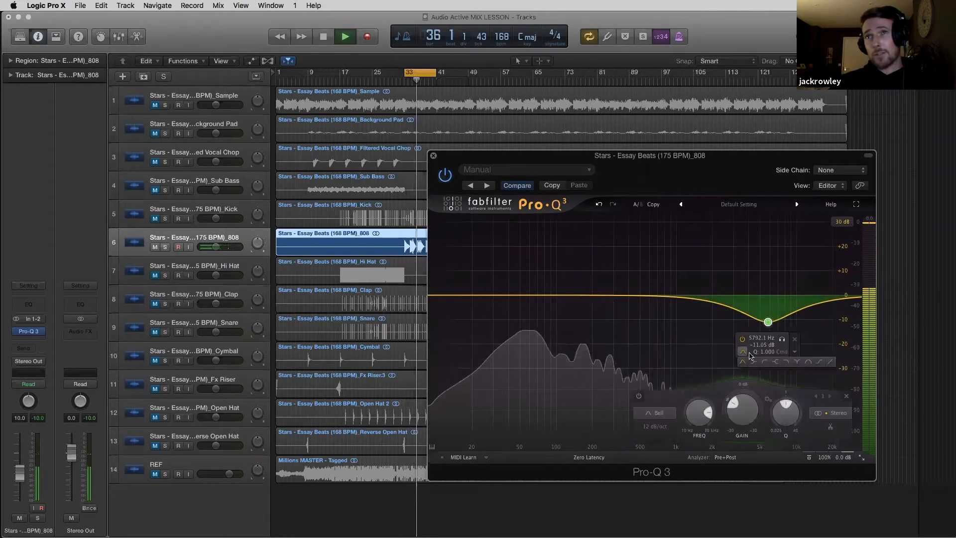
pyautogui.click(785, 363)
pyautogui.click(763, 281)
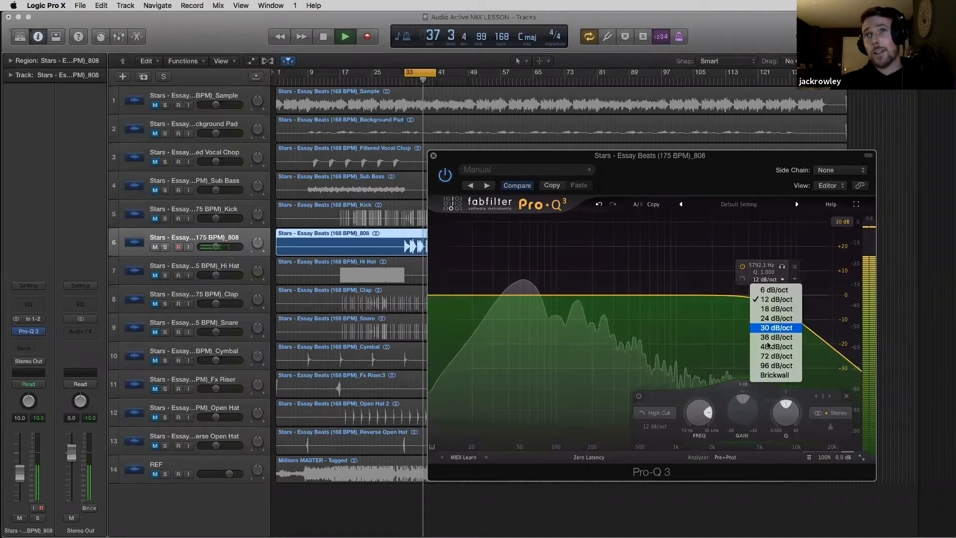
pyautogui.click(776, 347)
pyautogui.moveTo(768, 296); pyautogui.dragTo(784, 270)
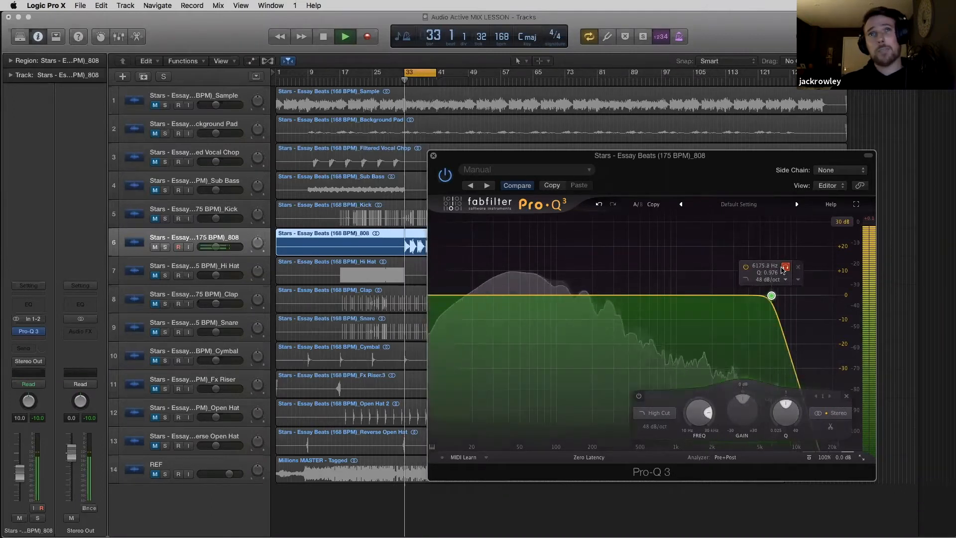
pyautogui.press('space')
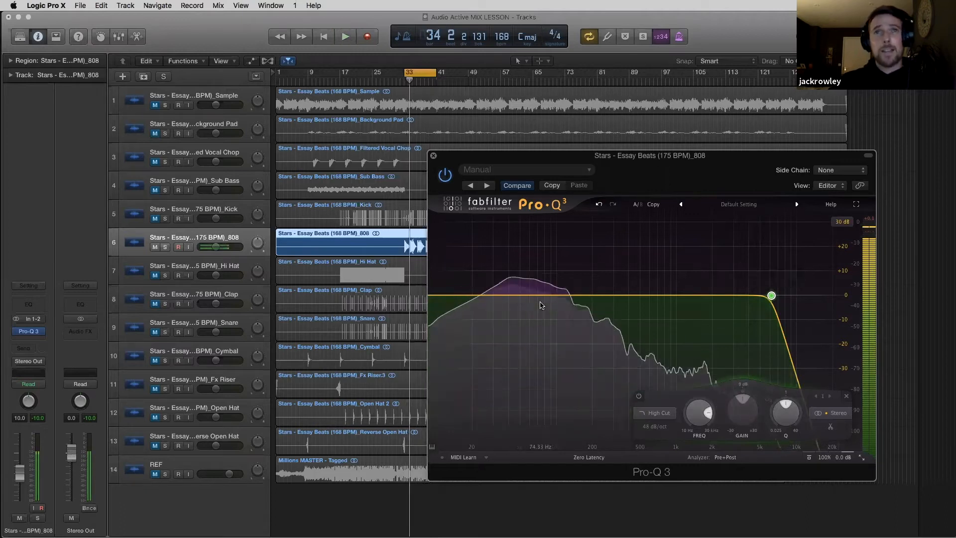
# Add a bell cut of about 10 dB at 64 Hz with a Q of about 3, then audition the 808.
pyautogui.click(521, 296)
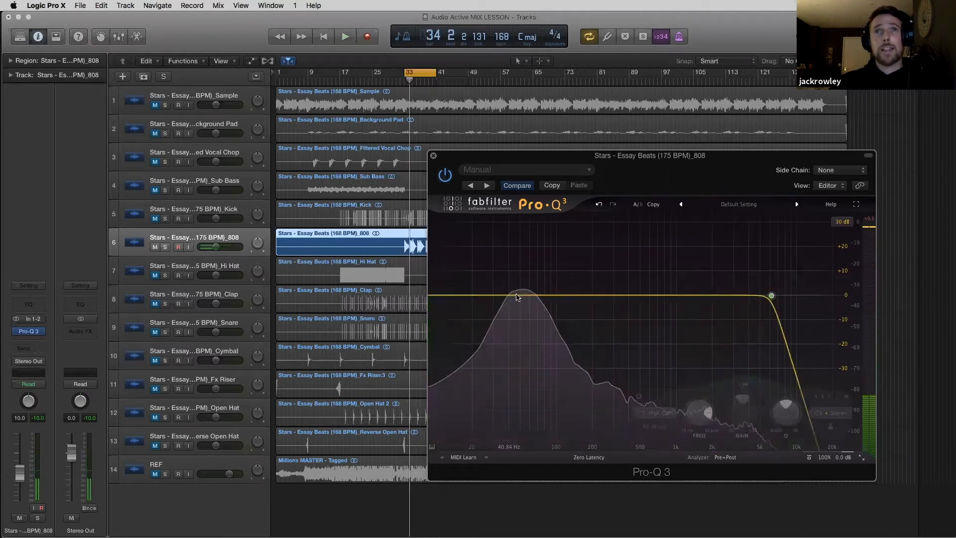
pyautogui.moveTo(521, 297); pyautogui.dragTo(516, 297)
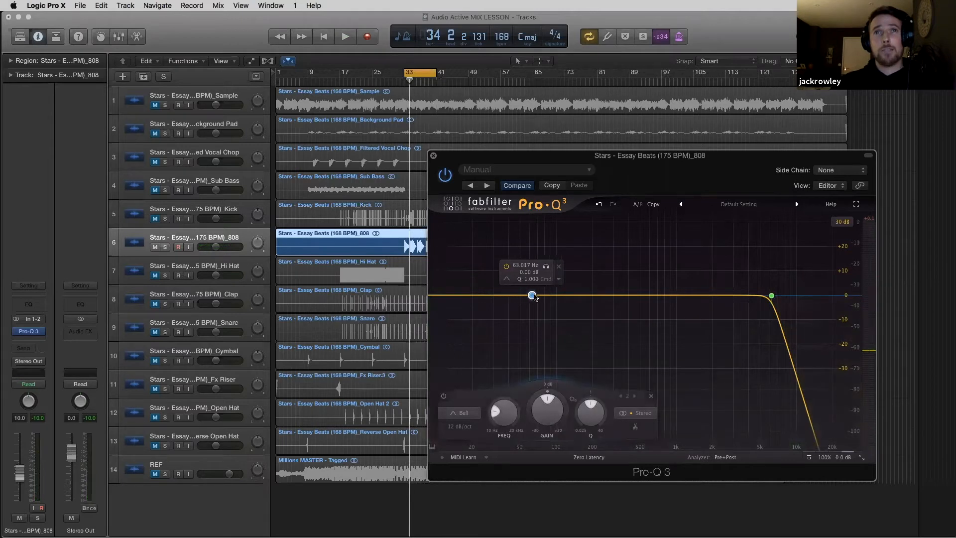
pyautogui.moveTo(535, 295); pyautogui.dragTo(534, 296)
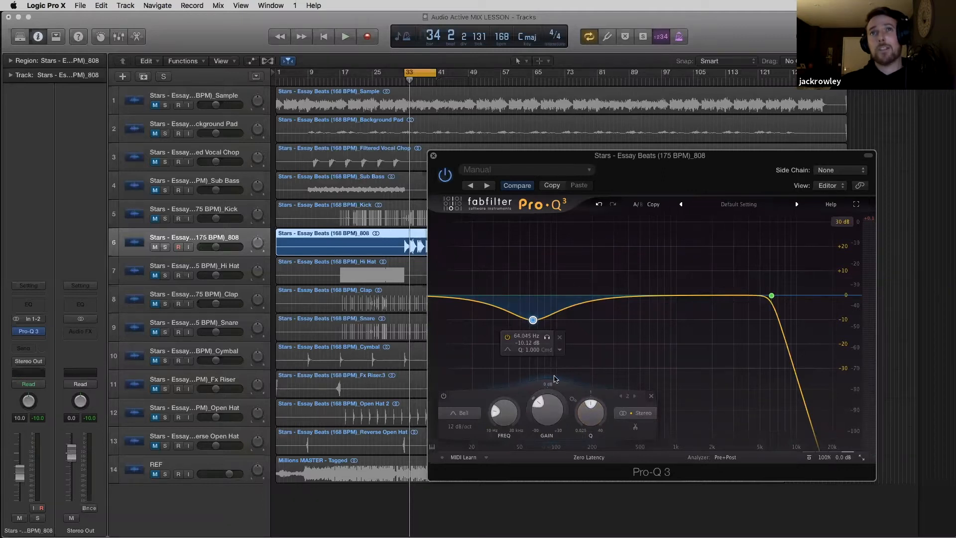
pyautogui.moveTo(590, 411); pyautogui.dragTo(588, 396)
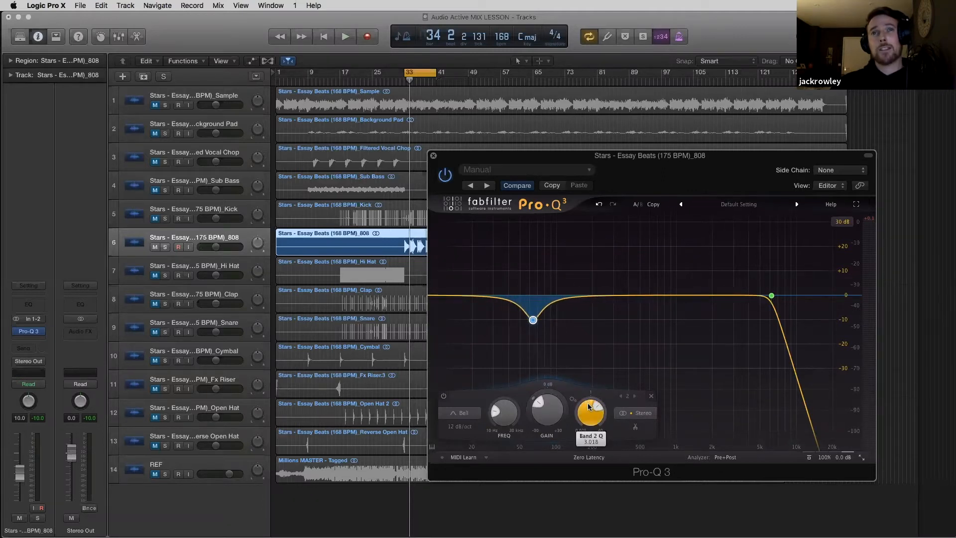
pyautogui.press('space')
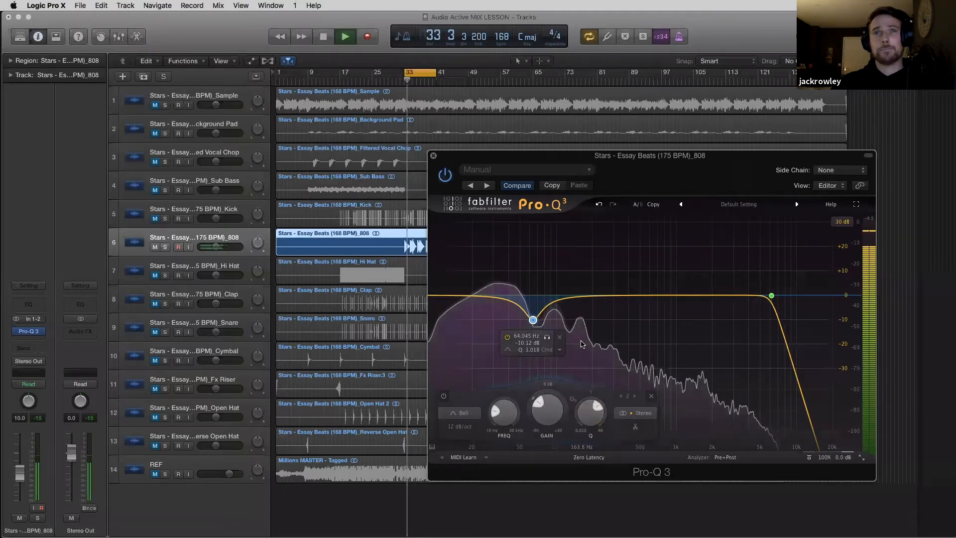
pyautogui.moveTo(583, 342)
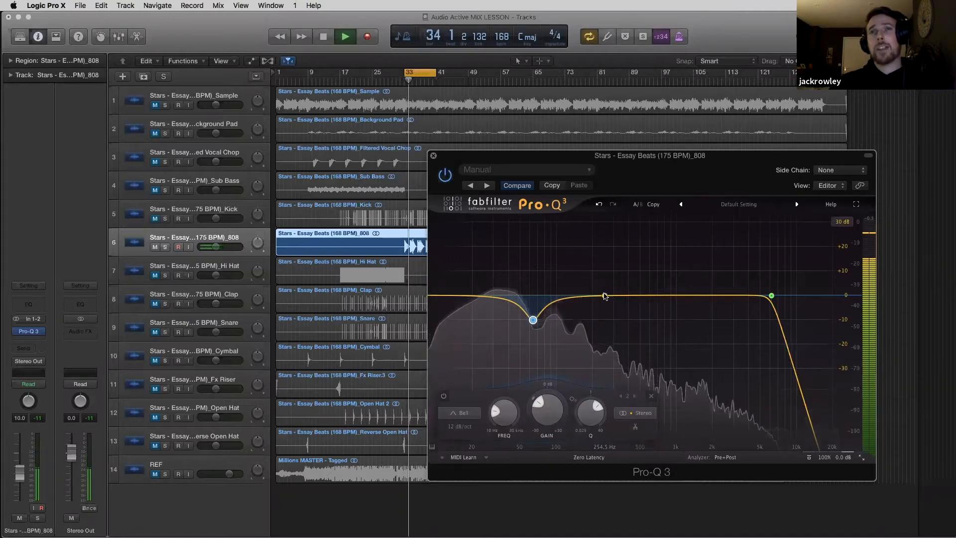
pyautogui.press('space')
# Add a bell boost of about 7.5 dB at roughly 225 Hz to the 808's Pro-Q 3.
pyautogui.moveTo(666, 295); pyautogui.dragTo(610, 275)
pyautogui.moveTo(667, 159); pyautogui.dragTo(667, 135)
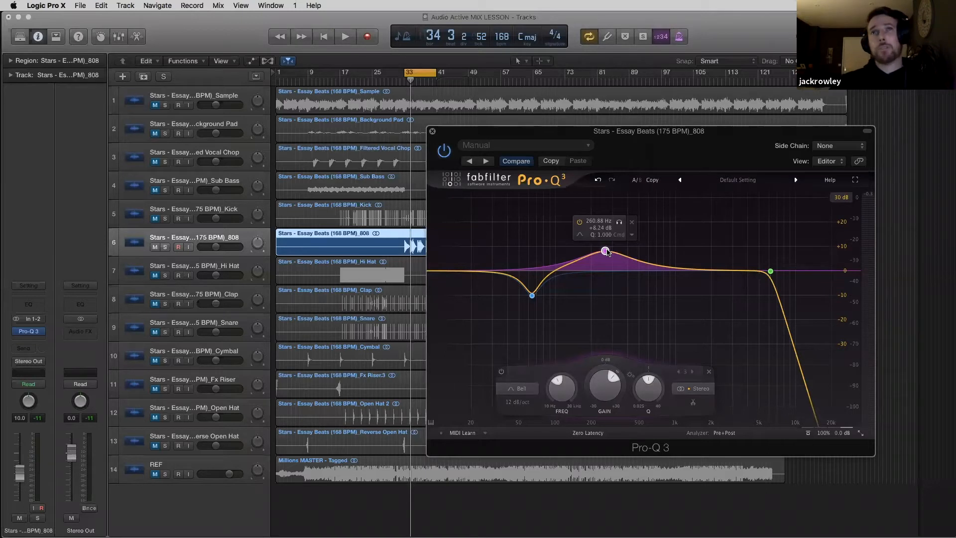
pyautogui.moveTo(604, 254); pyautogui.dragTo(601, 255)
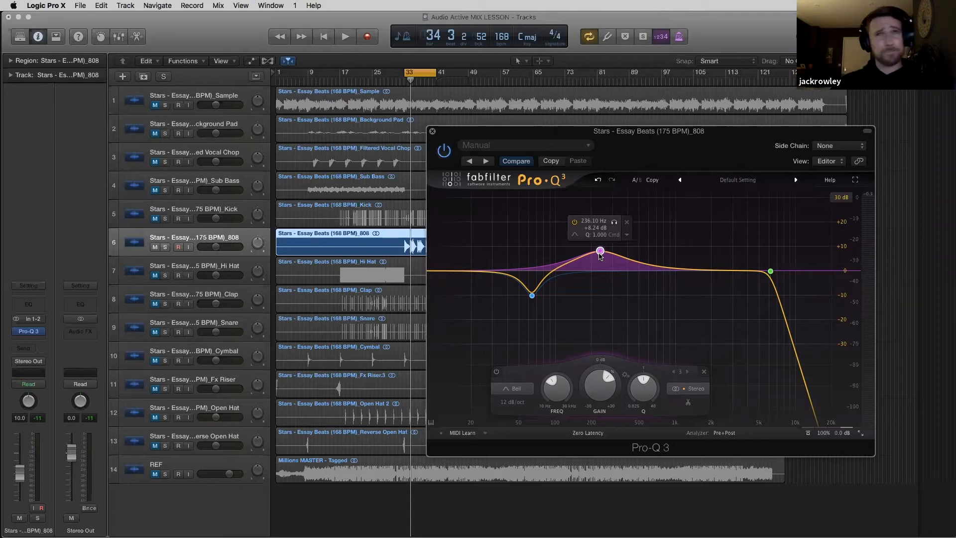
pyautogui.moveTo(601, 254); pyautogui.dragTo(598, 256)
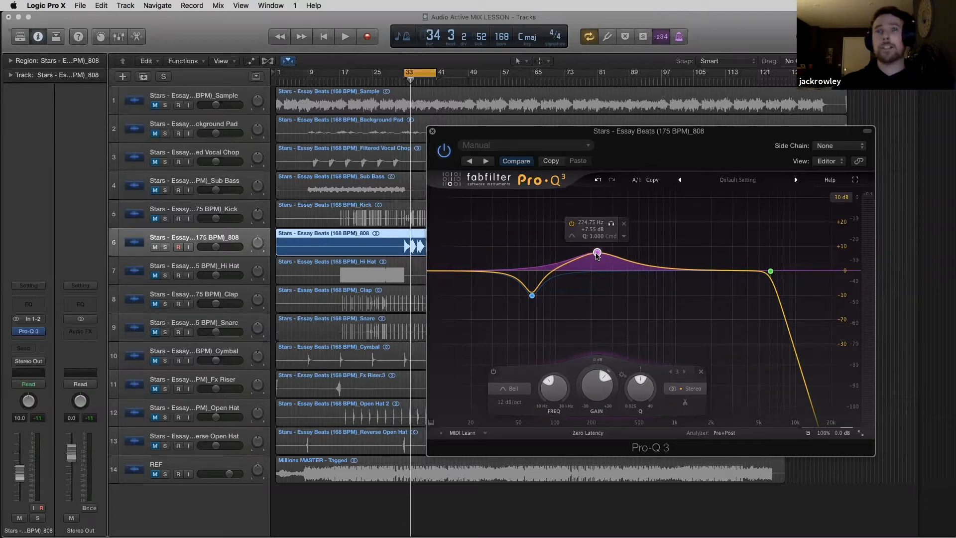
# Move the 808's bell boost to about 332 Hz at +7.25 dB during playback, then stop and reset the peak level indicators.
pyautogui.press('space')
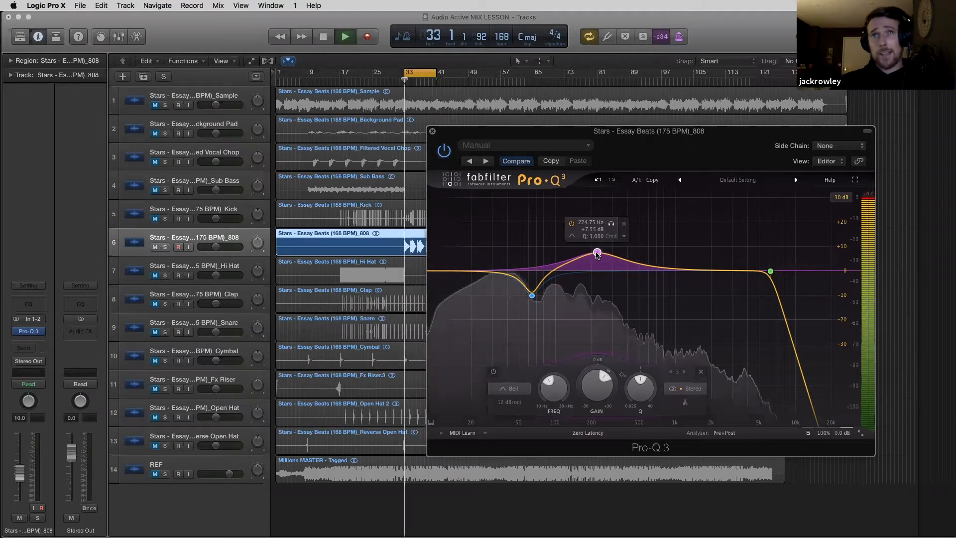
pyautogui.moveTo(598, 254); pyautogui.dragTo(618, 253)
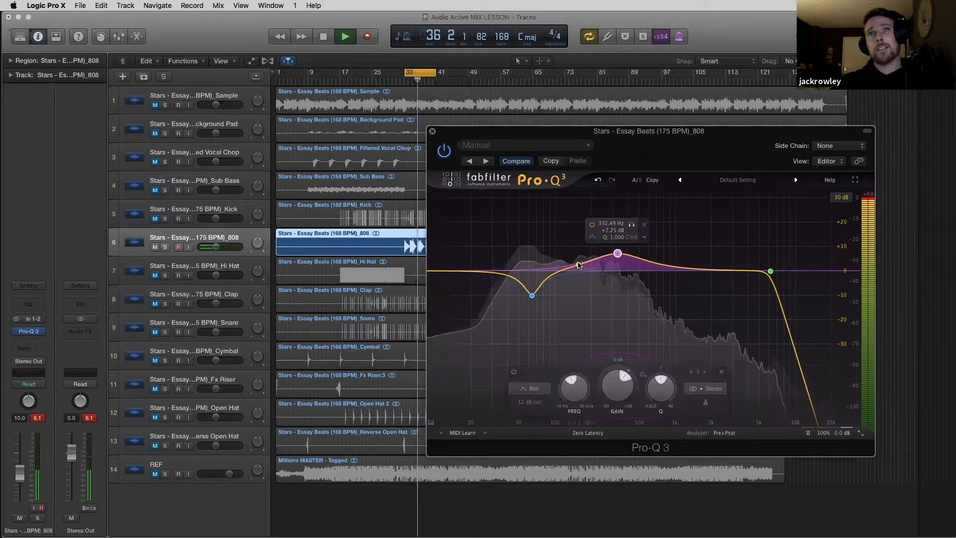
pyautogui.press('space')
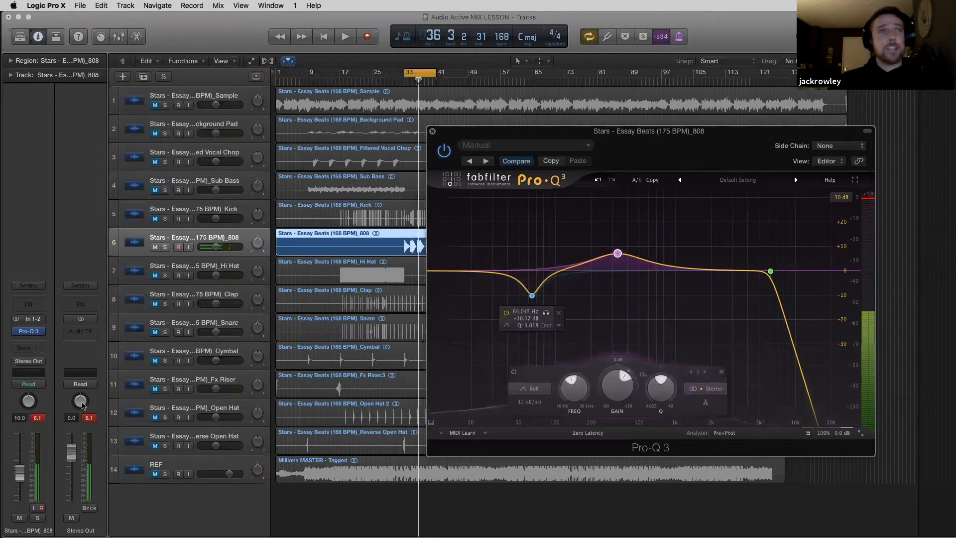
pyautogui.click(36, 420)
pyautogui.click(36, 419)
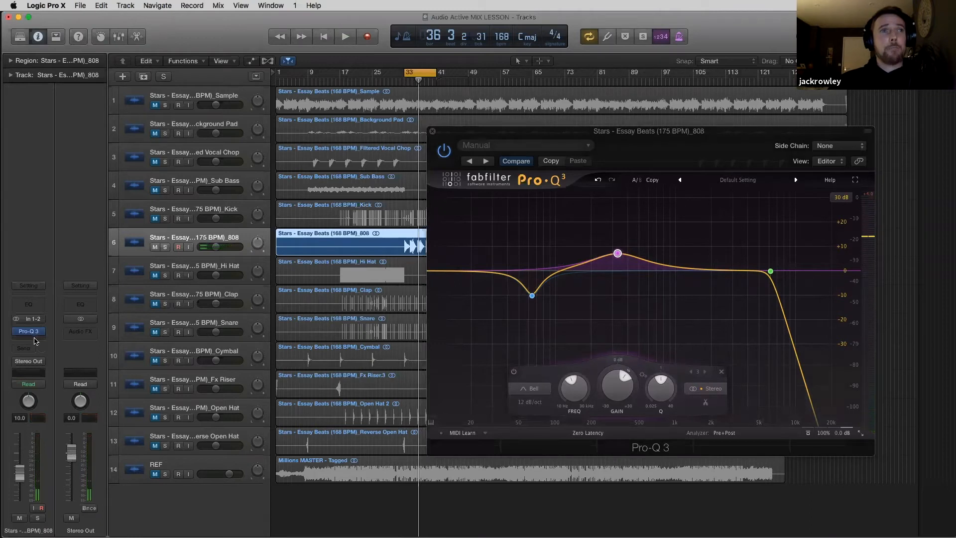
# Insert a stereo FF Pro-L after the 808's Pro-Q 3, closing the EQ window and repositioning the limiter window.
pyautogui.click(35, 341)
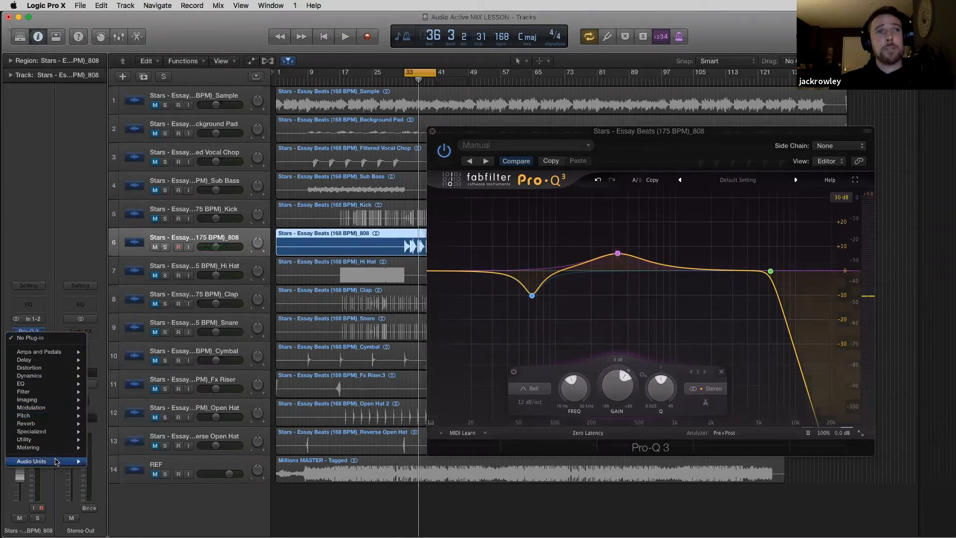
pyautogui.moveTo(56, 462)
pyautogui.moveTo(119, 485)
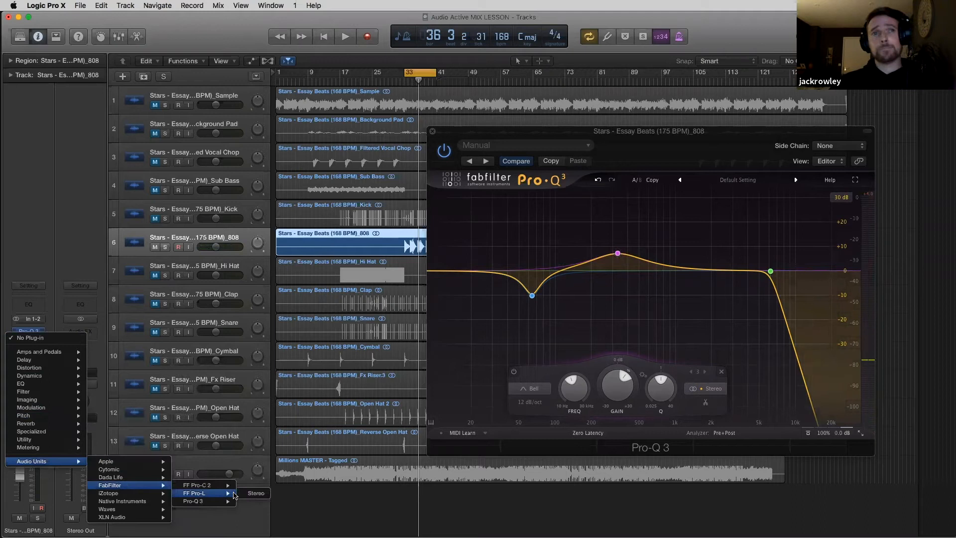
pyautogui.click(252, 493)
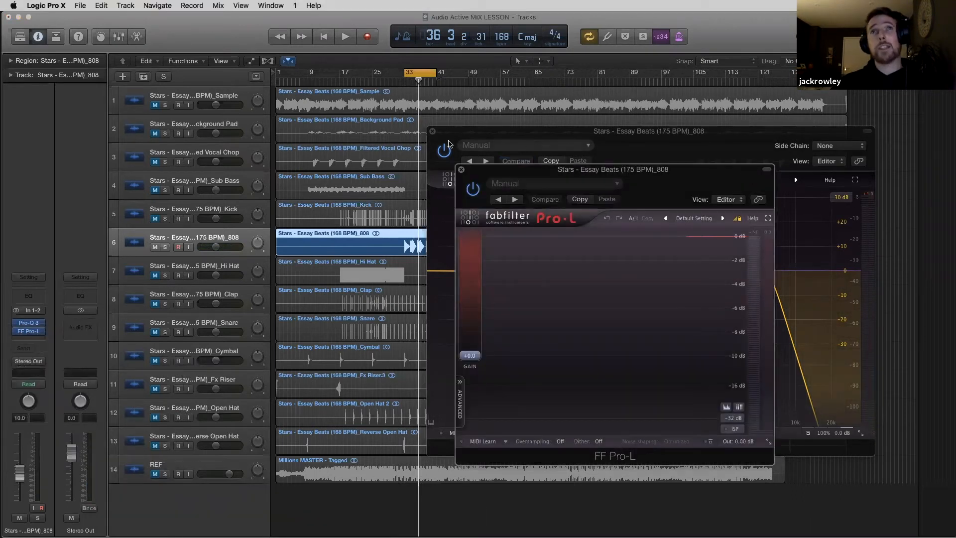
pyautogui.click(432, 132)
pyautogui.moveTo(564, 174); pyautogui.dragTo(603, 141)
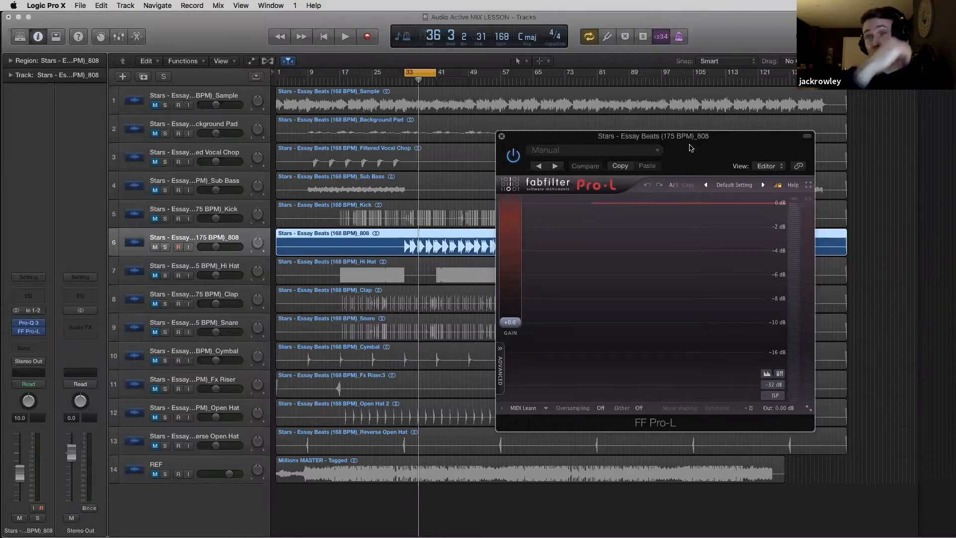
pyautogui.moveTo(691, 140); pyautogui.dragTo(667, 118)
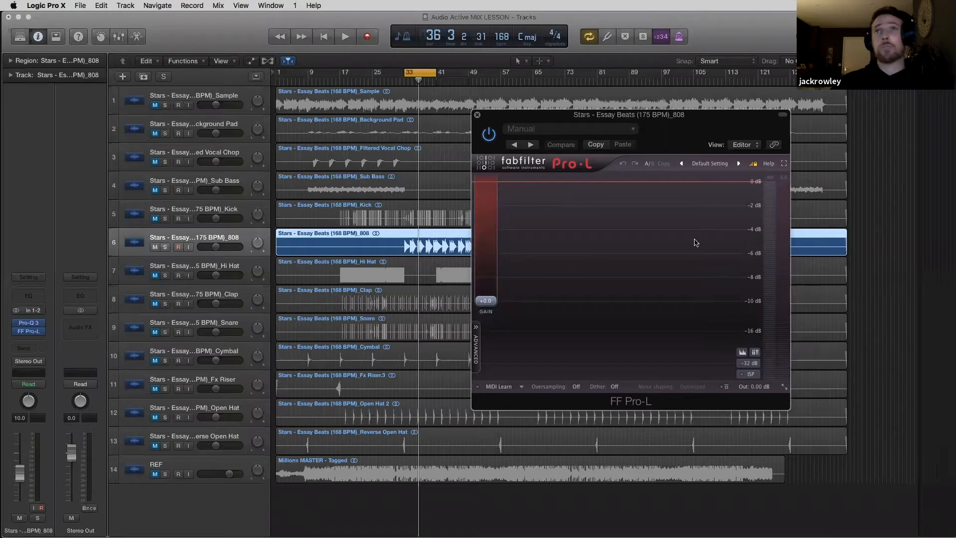
# Set the 808's Pro-L gain to +5.7 dB while the track plays, then stop playback.
pyautogui.press('space')
pyautogui.moveTo(487, 302); pyautogui.dragTo(491, 279)
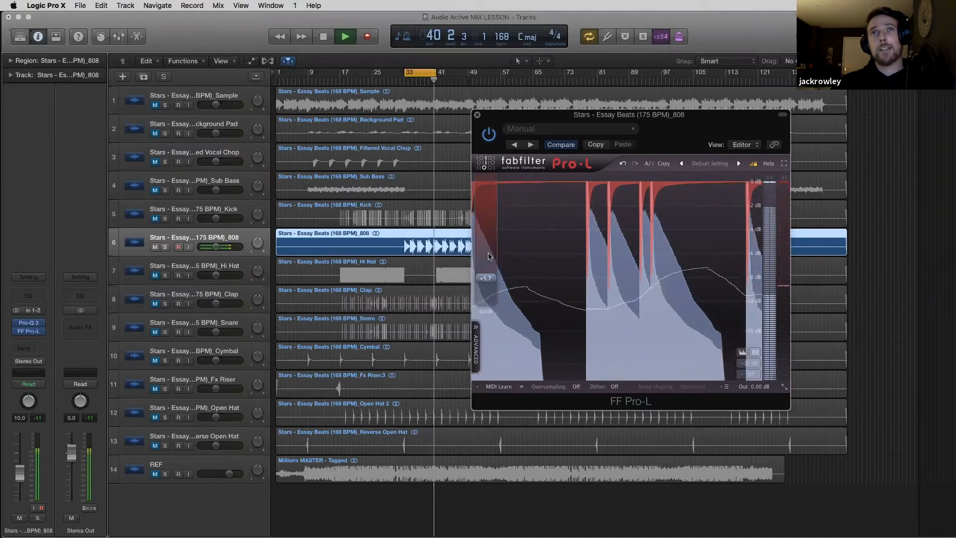
pyautogui.moveTo(491, 281)
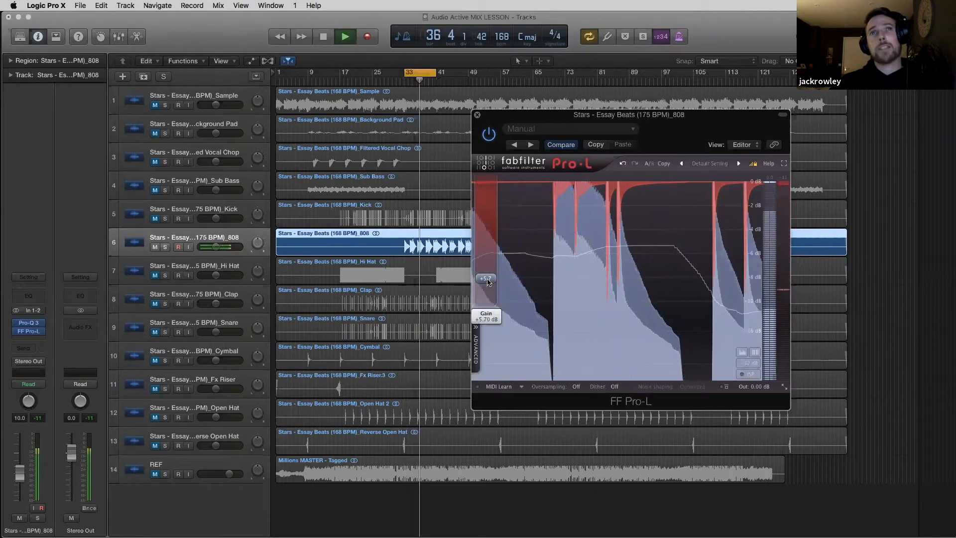
pyautogui.press('space')
# Unmute the Kick track and insert a stereo FF Pro-L after its Pro-Q 3, closing the 808's limiter window.
pyautogui.click(153, 219)
pyautogui.click(134, 214)
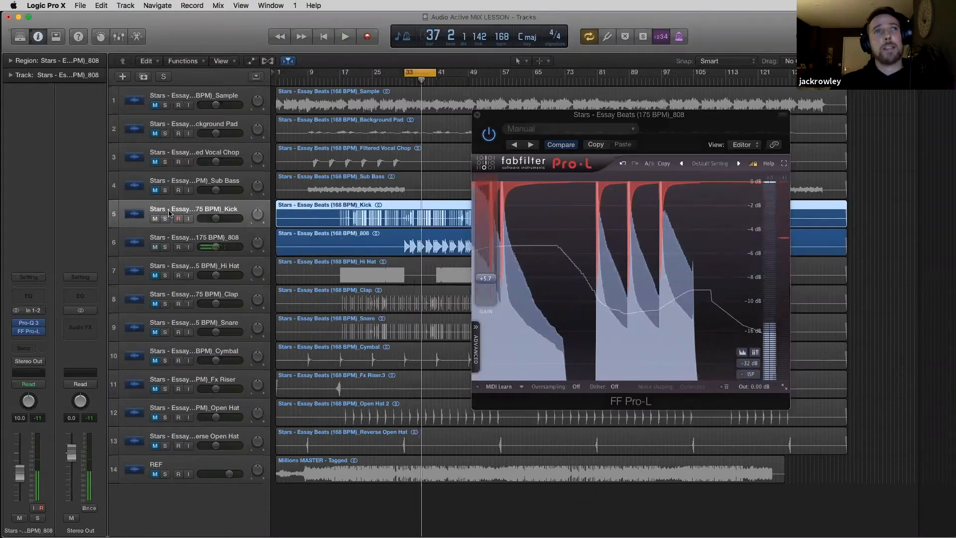
pyautogui.click(28, 338)
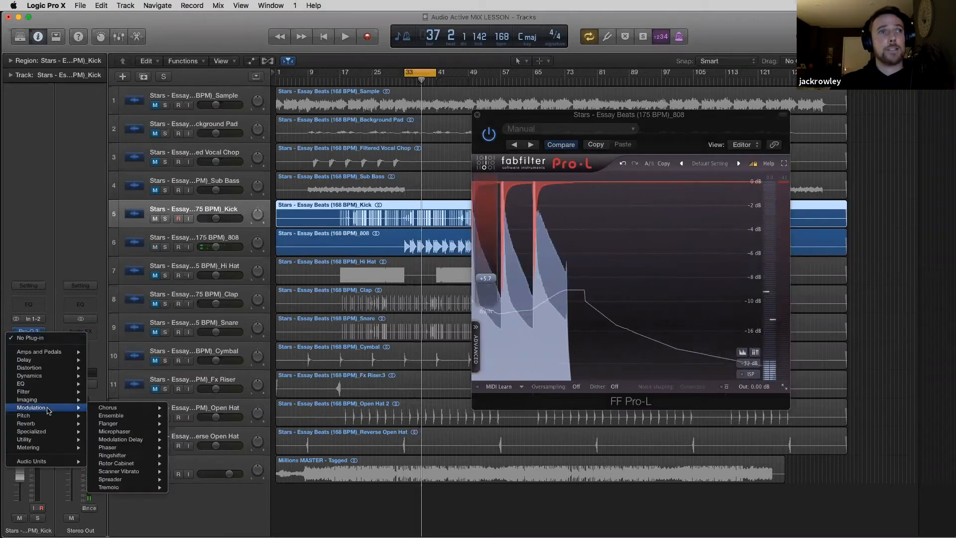
pyautogui.moveTo(49, 461)
pyautogui.moveTo(140, 485)
pyautogui.moveTo(199, 493)
pyautogui.click(257, 493)
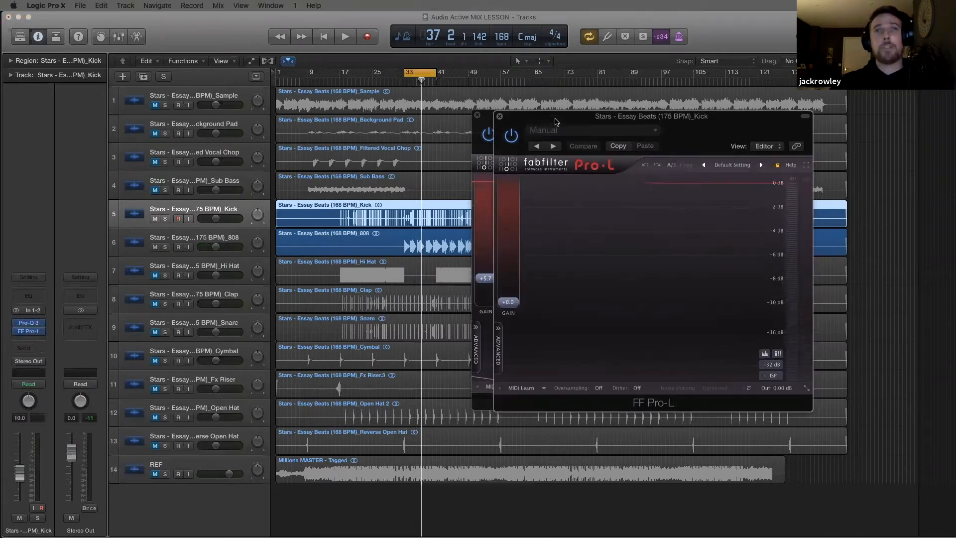
pyautogui.click(477, 116)
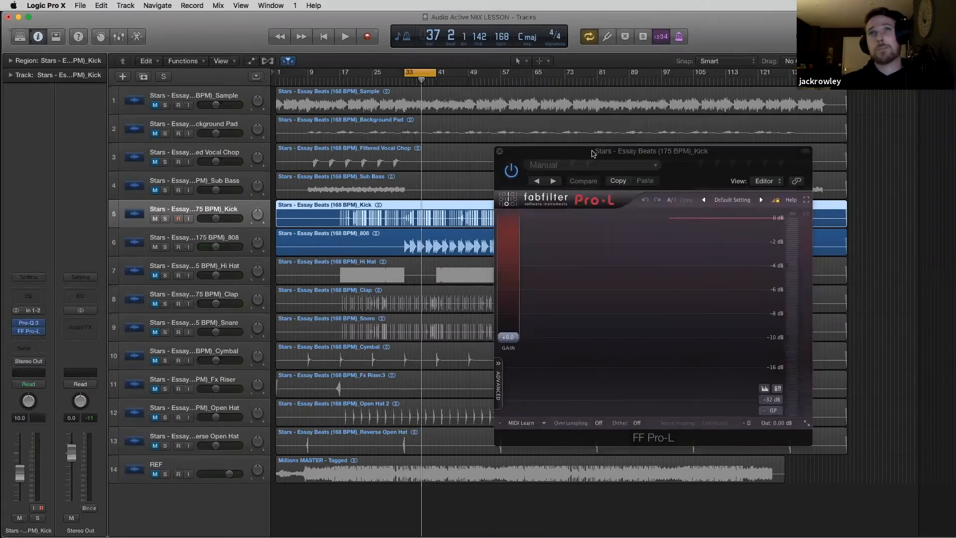
# Set the Kick's Pro-L gain to +4.4 dB while the kick and 808 play.
pyautogui.moveTo(577, 202); pyautogui.dragTo(574, 146)
pyautogui.press('space')
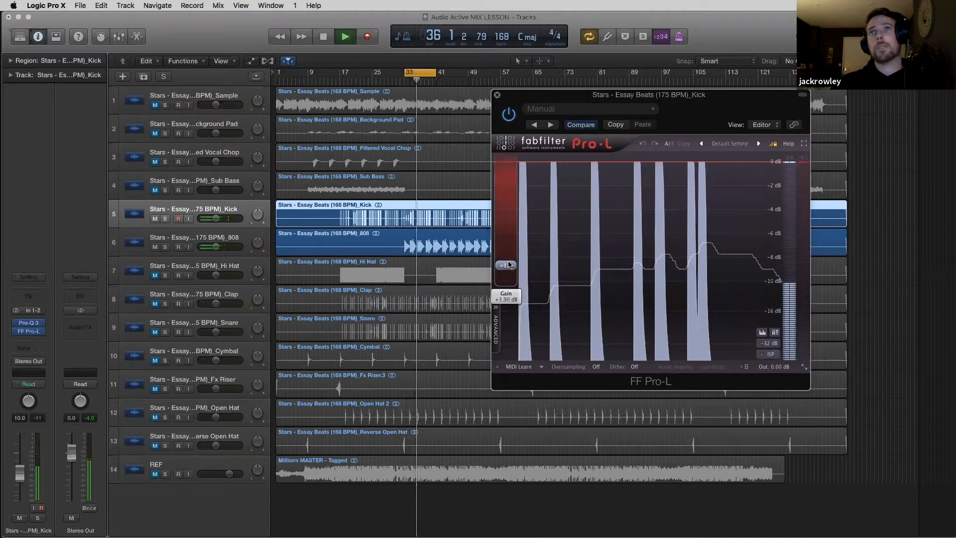
pyautogui.moveTo(509, 272); pyautogui.dragTo(509, 262)
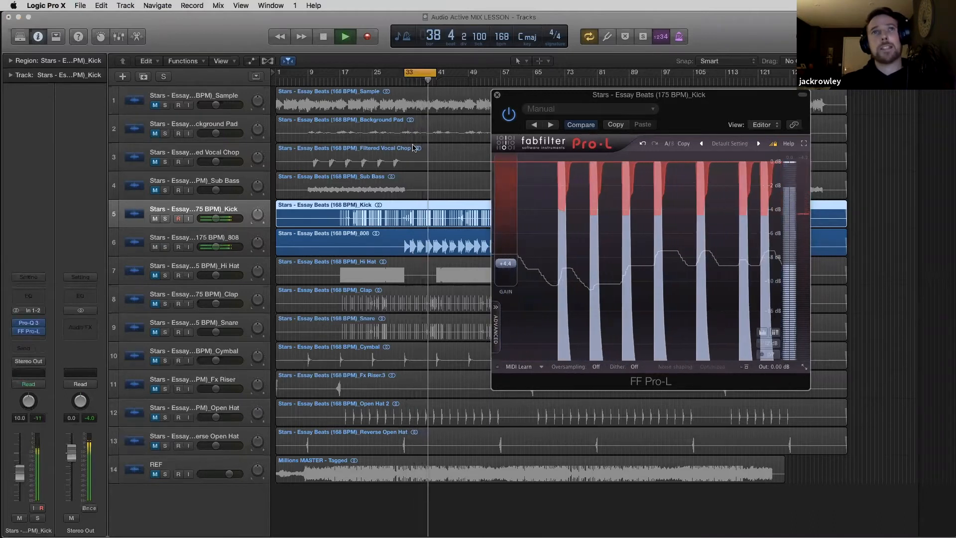
# Set the 808 track's volume to -7.8 dB during playback, then stop and close the Kick's Pro-L window.
pyautogui.press('Down')
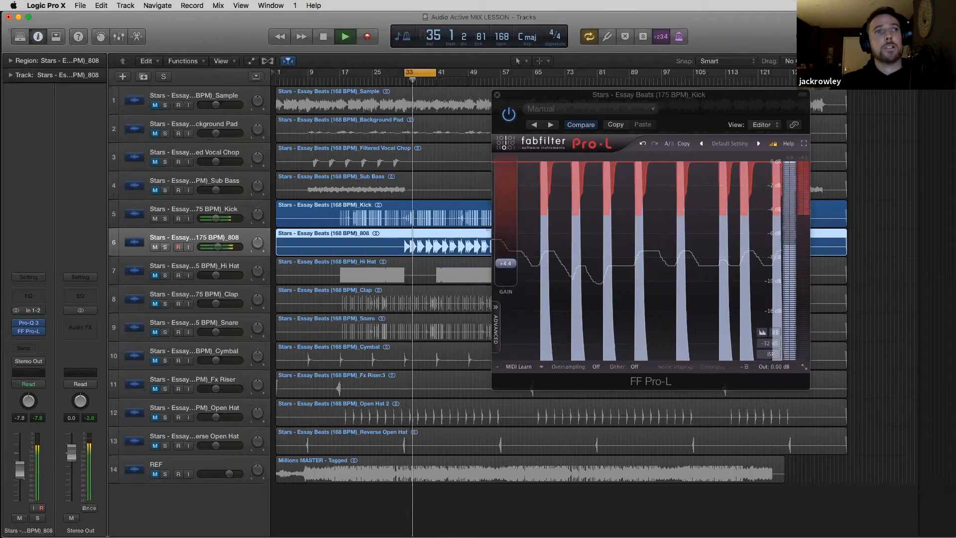
pyautogui.press('space')
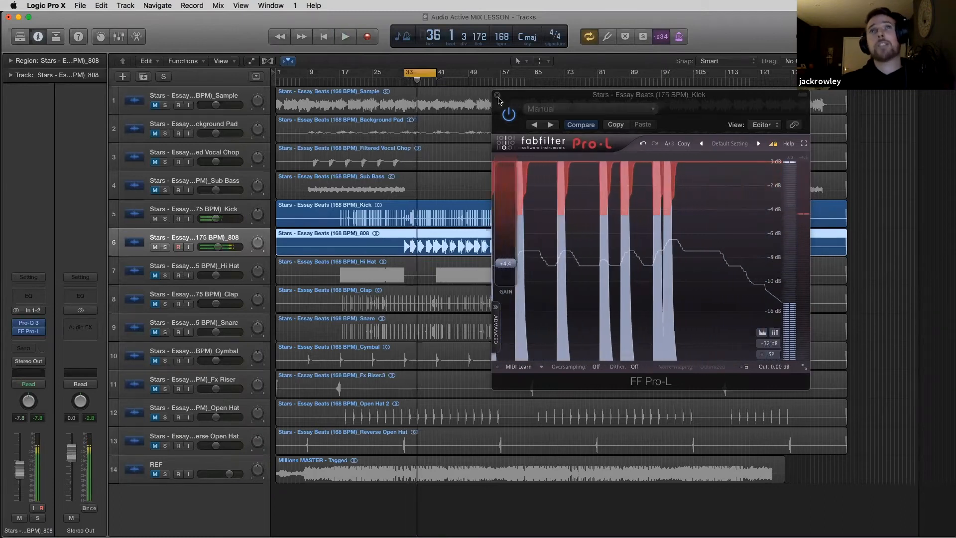
pyautogui.click(497, 95)
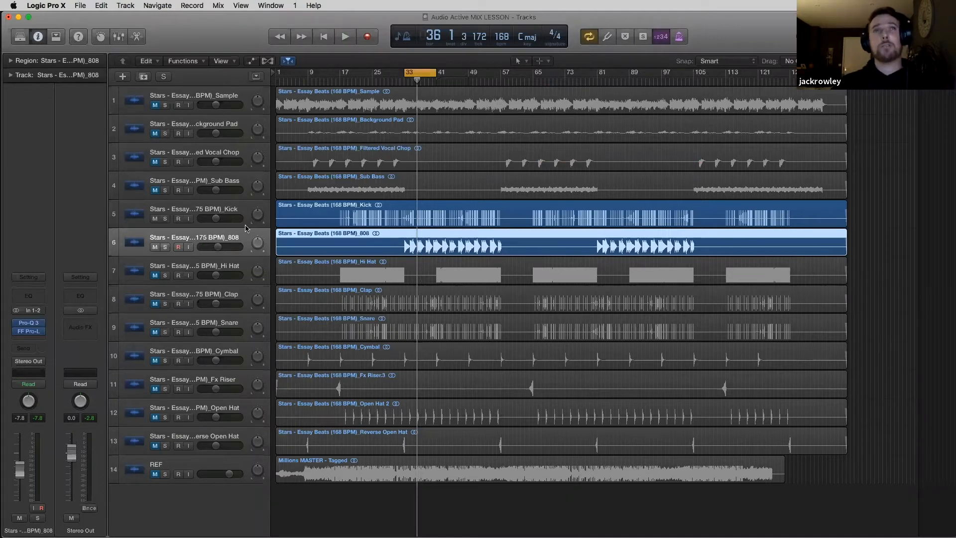
# Select the Kick track and unmute the Sample, Background Pad, Filtered Vocal Chop and Sub Bass tracks.
pyautogui.click(224, 211)
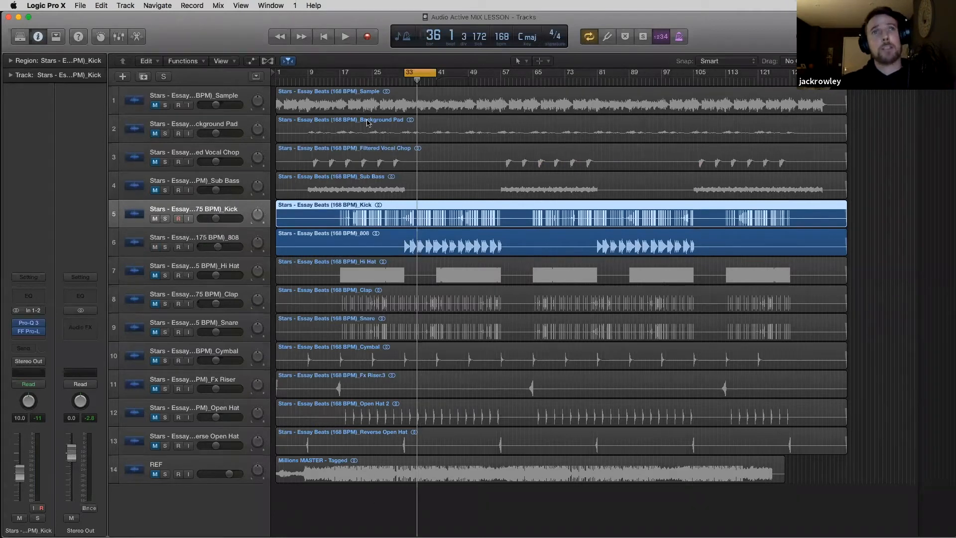
pyautogui.moveTo(158, 108); pyautogui.dragTo(157, 184)
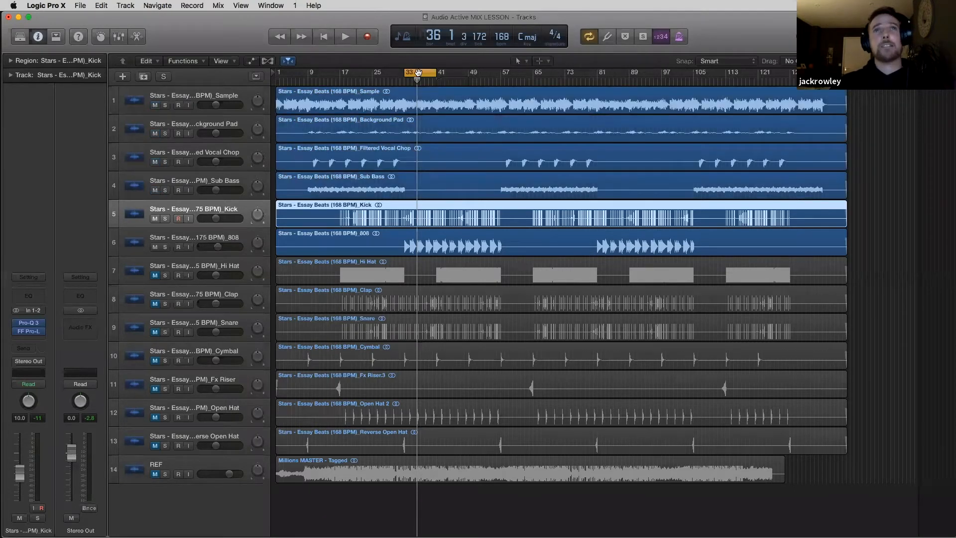
# Extend the cycle range back to bar 25, audition the unmuted tracks together, then stop and place the playhead at bar 33.
pyautogui.moveTo(407, 74); pyautogui.dragTo(375, 74)
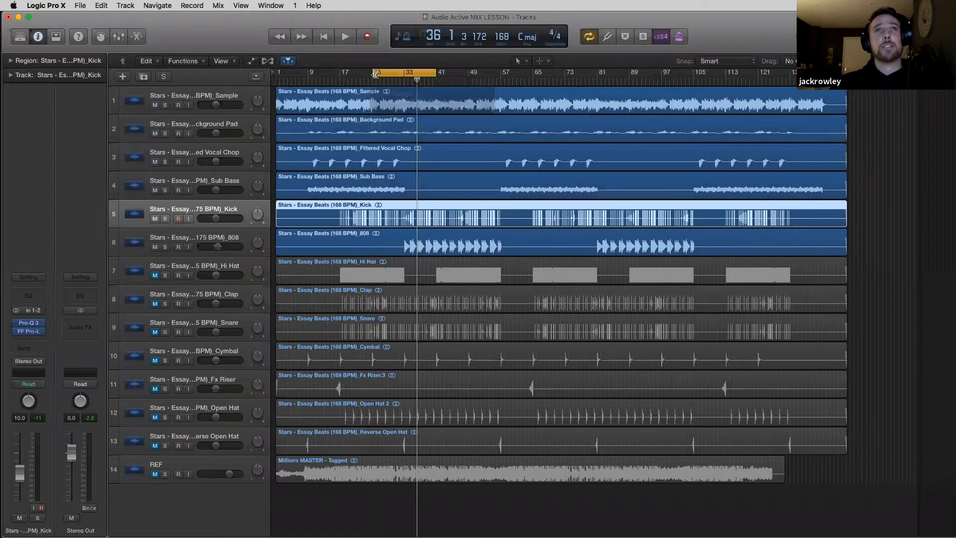
pyautogui.press('space')
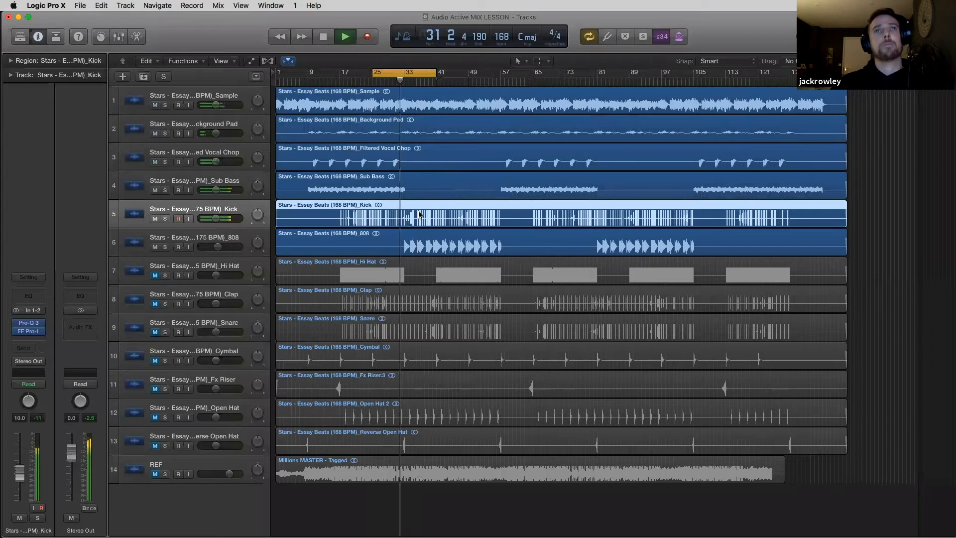
pyautogui.scroll(8, 501, 218)
pyautogui.scroll(-6, 545, 172)
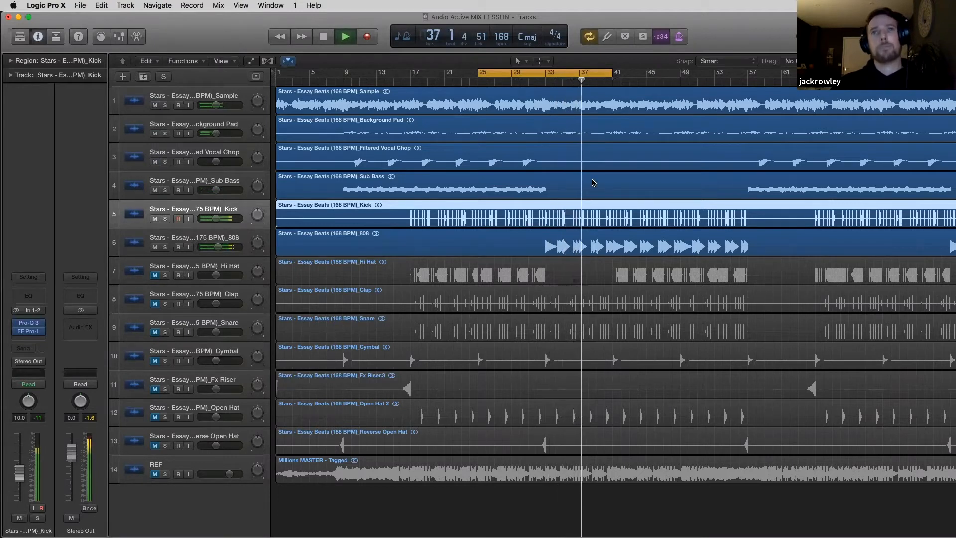
pyautogui.press('space')
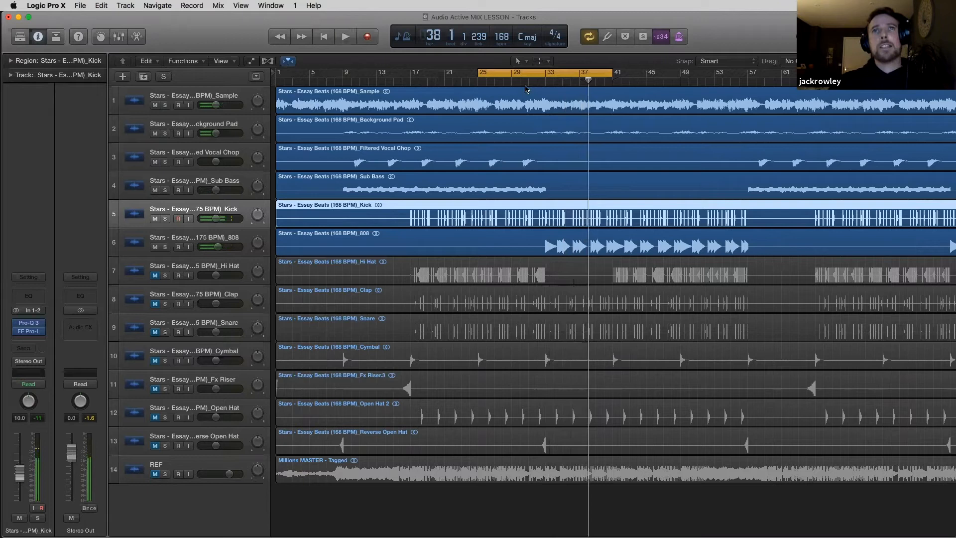
pyautogui.click(547, 79)
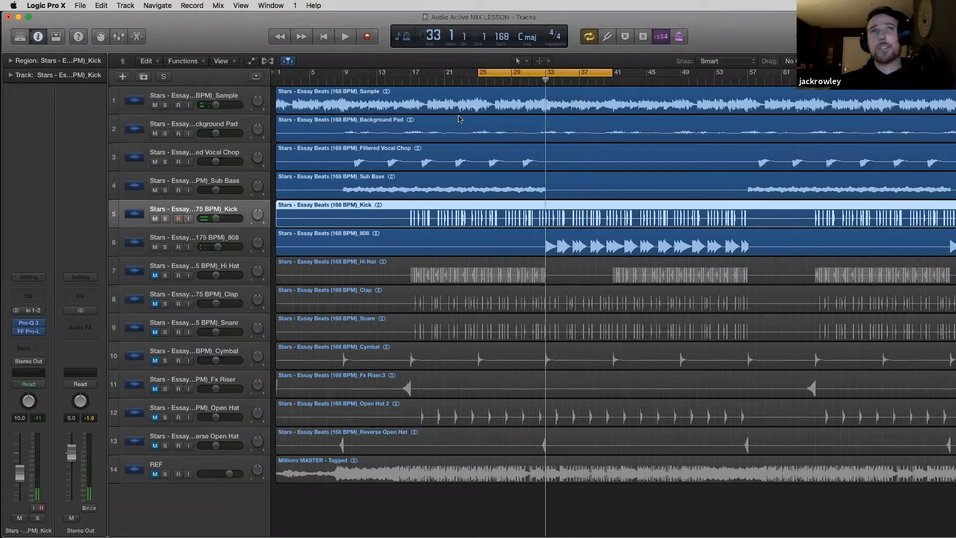
# Add a send to Bus 1 on the Kick track.
pyautogui.click(190, 94)
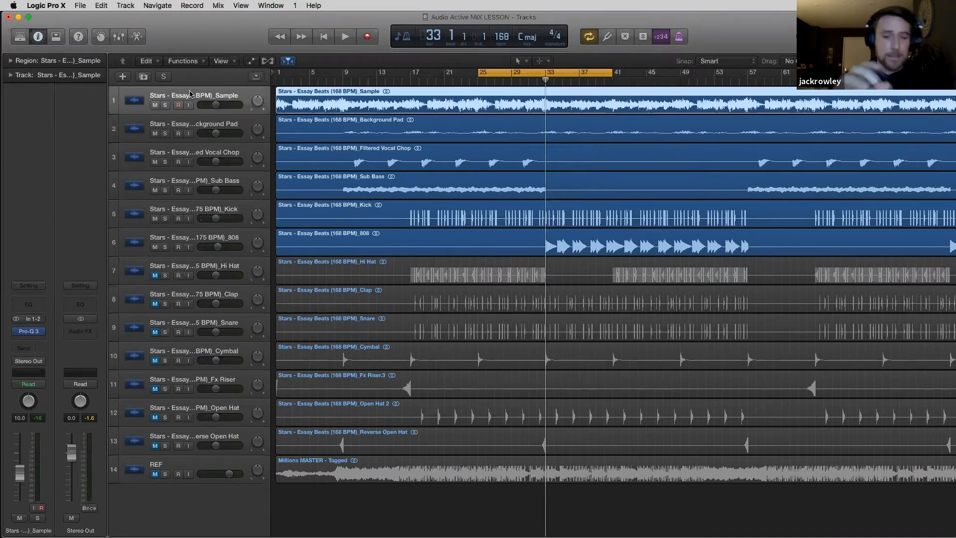
pyautogui.click(190, 210)
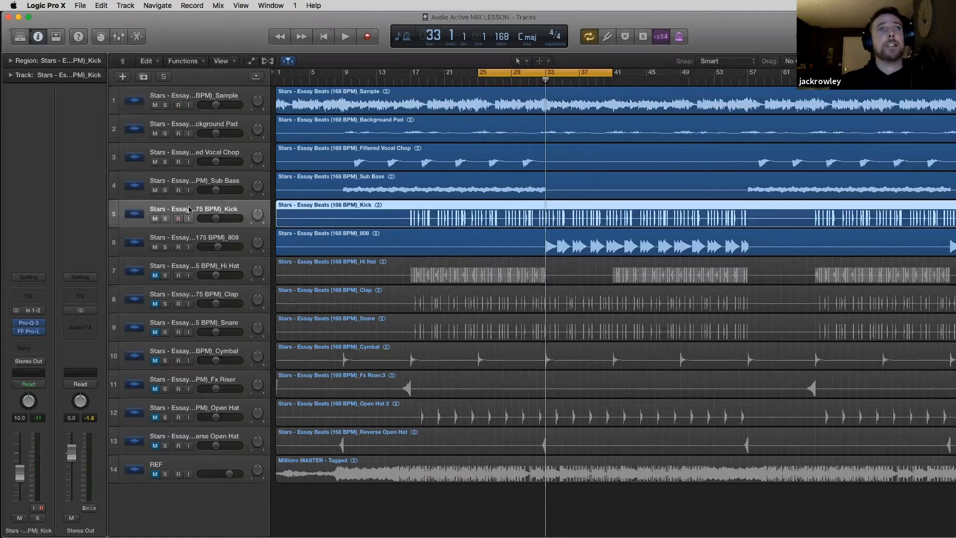
pyautogui.click(28, 353)
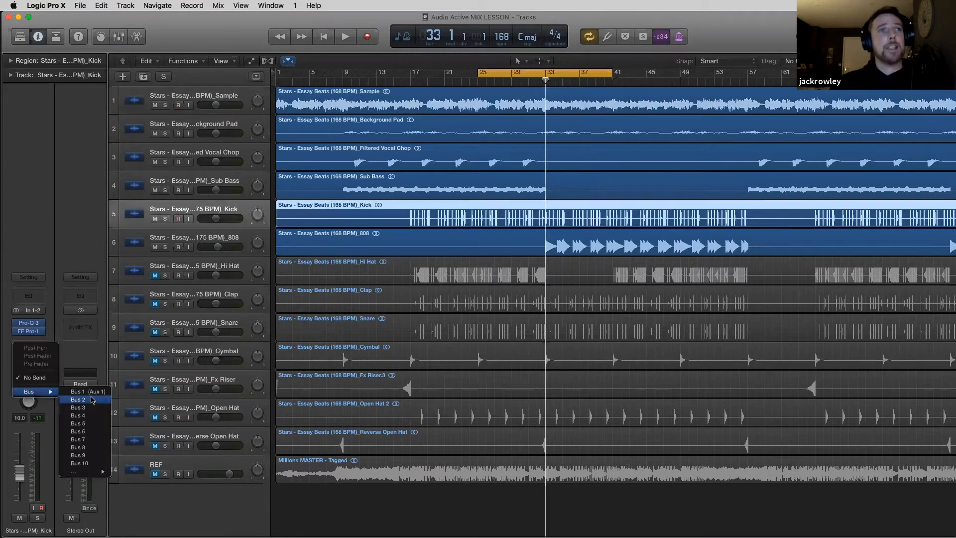
pyautogui.click(132, 289)
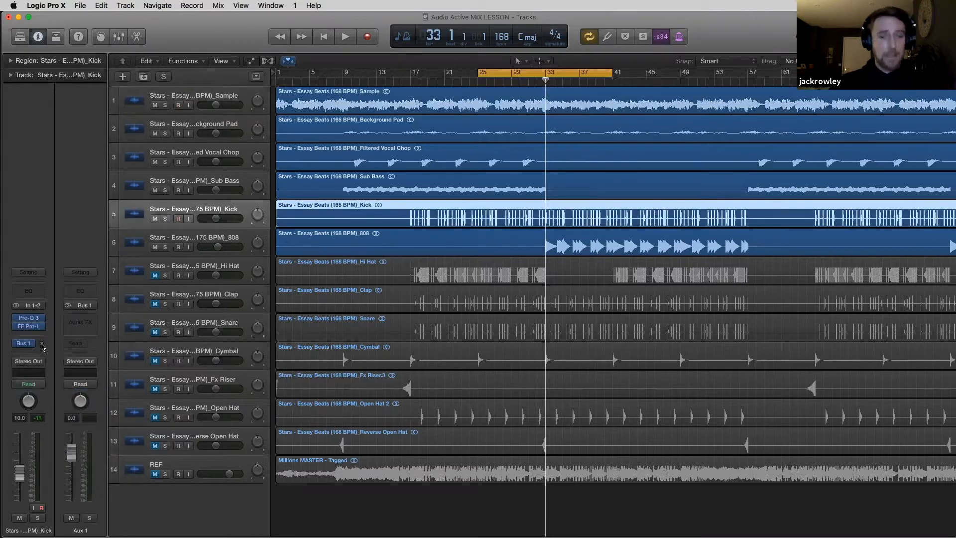
# Insert a stereo Compressor after Pro-Q 3 on the Sample track.
pyautogui.click(223, 99)
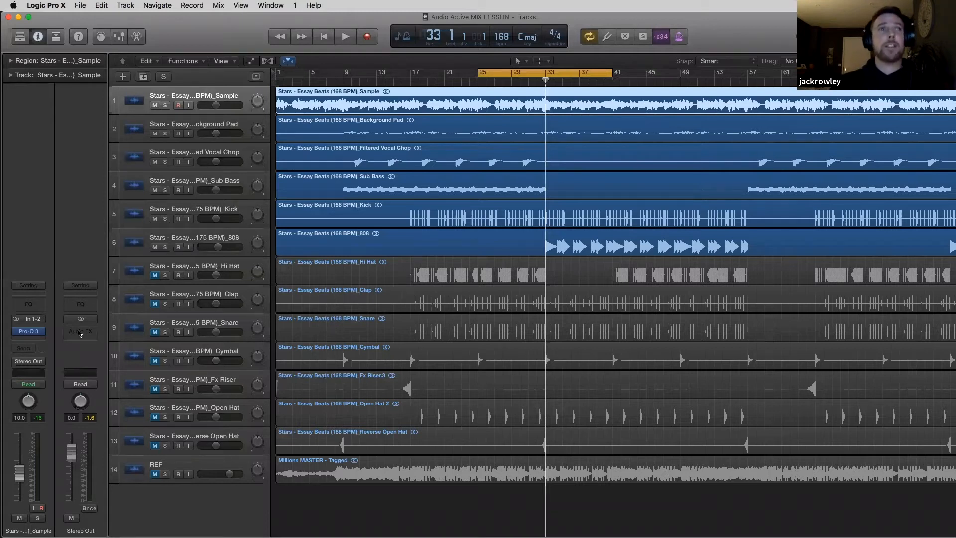
pyautogui.click(27, 340)
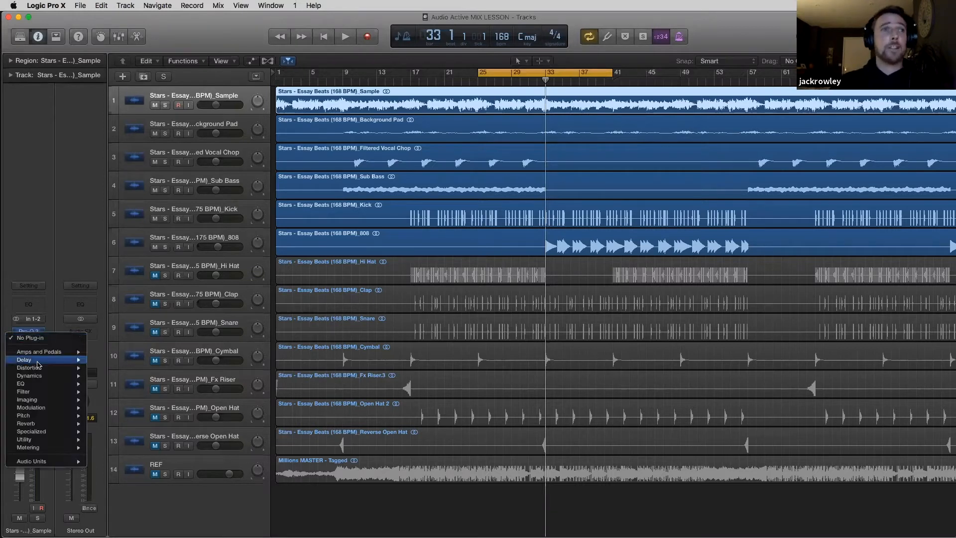
pyautogui.moveTo(40, 375)
pyautogui.moveTo(132, 384)
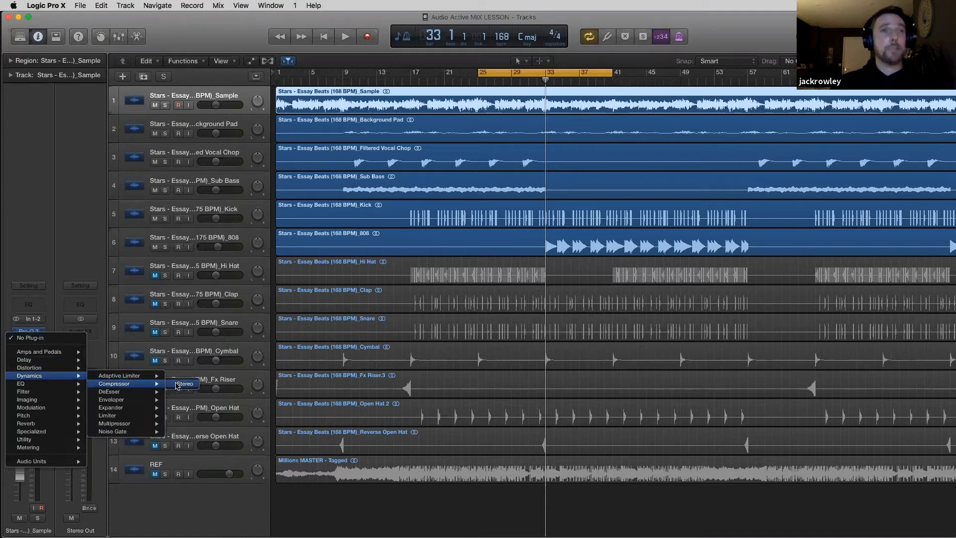
pyautogui.click(438, 352)
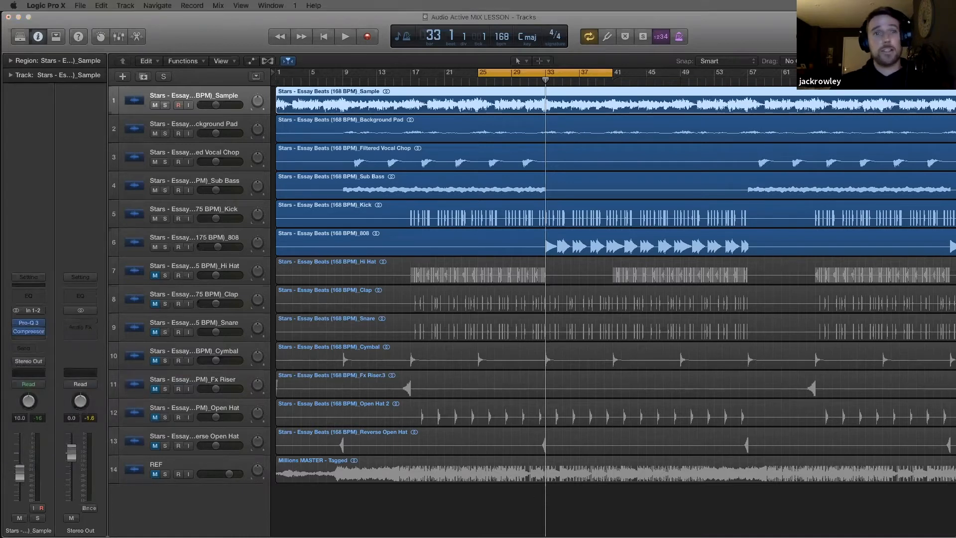
# Load the Hench Sidechain preset in the Sample track's Compressor and set its side chain source to Bus 1.
pyautogui.click(640, 185)
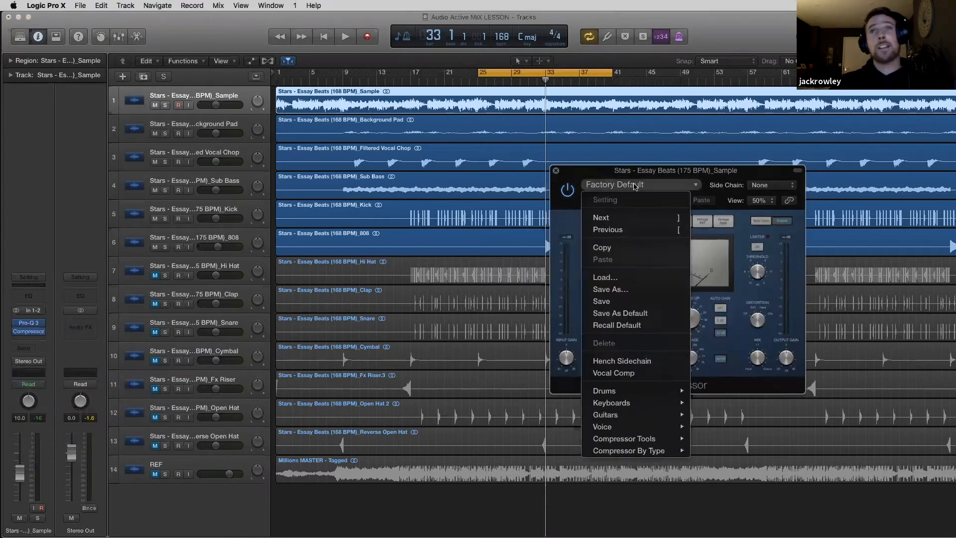
pyautogui.click(626, 361)
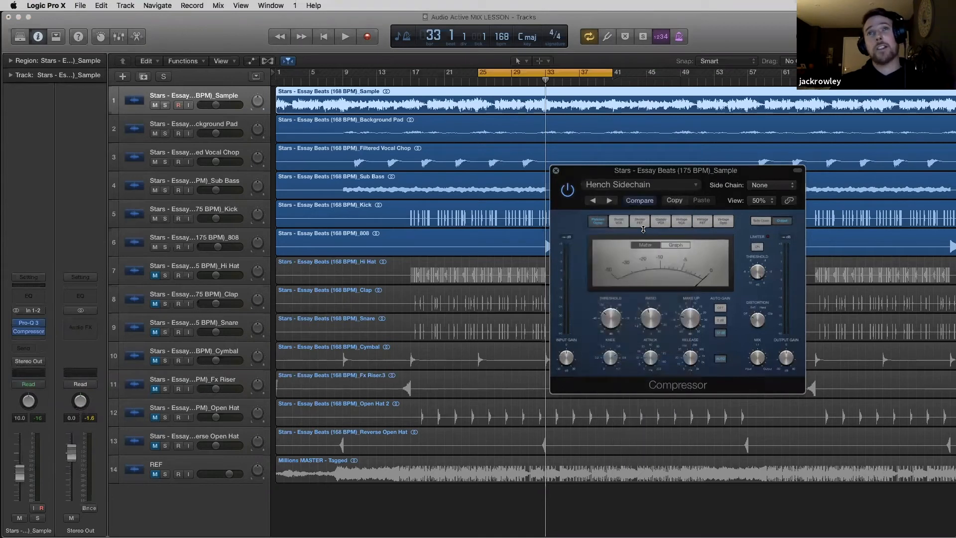
pyautogui.moveTo(651, 172); pyautogui.dragTo(690, 175)
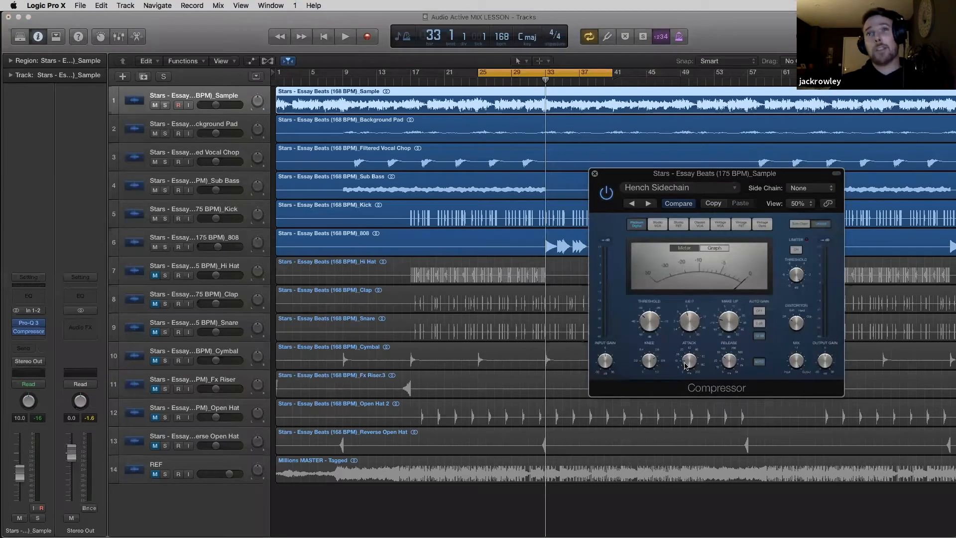
pyautogui.click(804, 193)
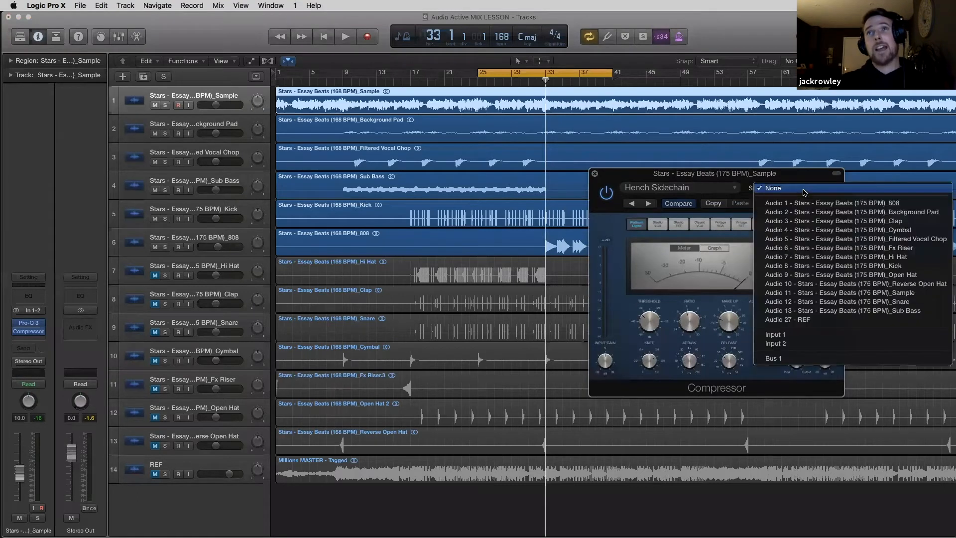
pyautogui.click(793, 357)
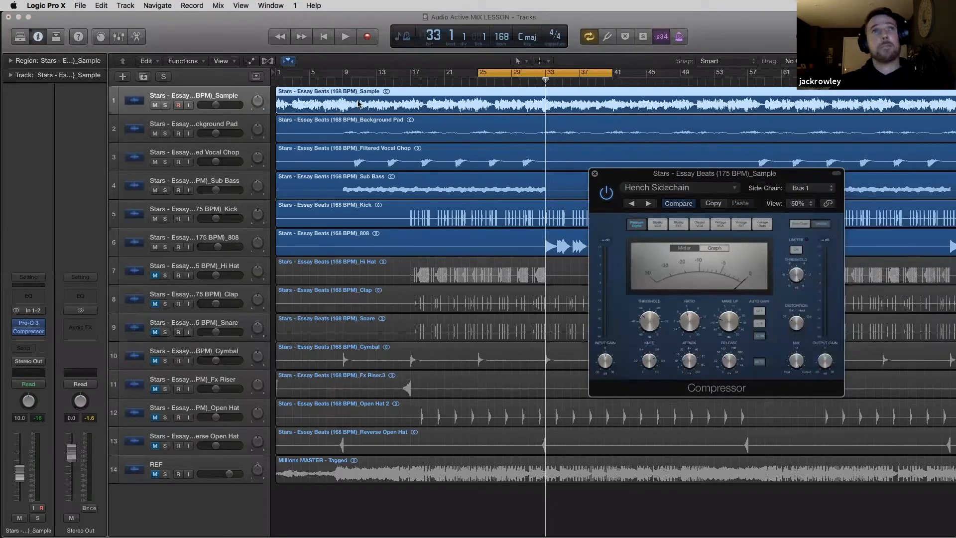
# Mute the Background Pad, Filtered Vocal Chop, Sub Bass and 808 tracks, and audition the Sample with the Kick.
pyautogui.moveTo(154, 133); pyautogui.dragTo(157, 198)
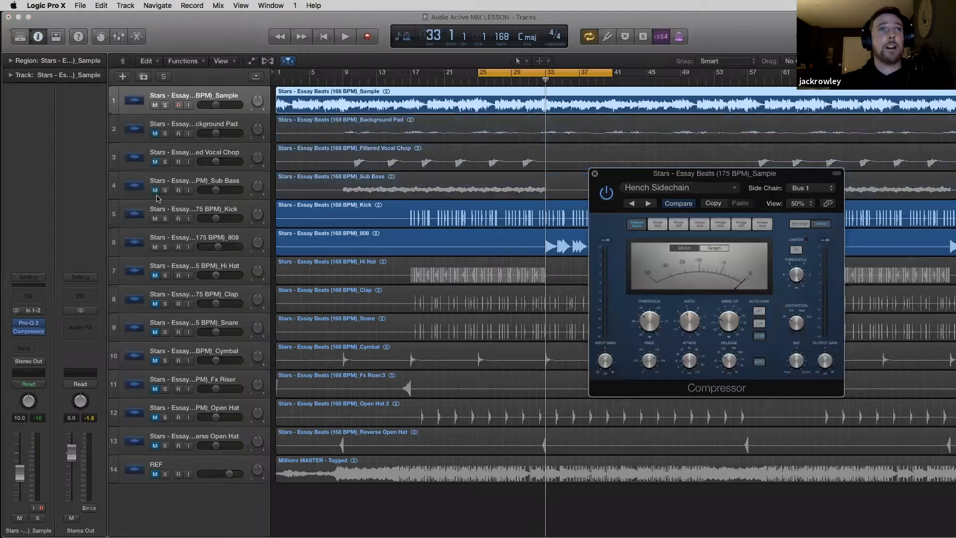
pyautogui.click(156, 247)
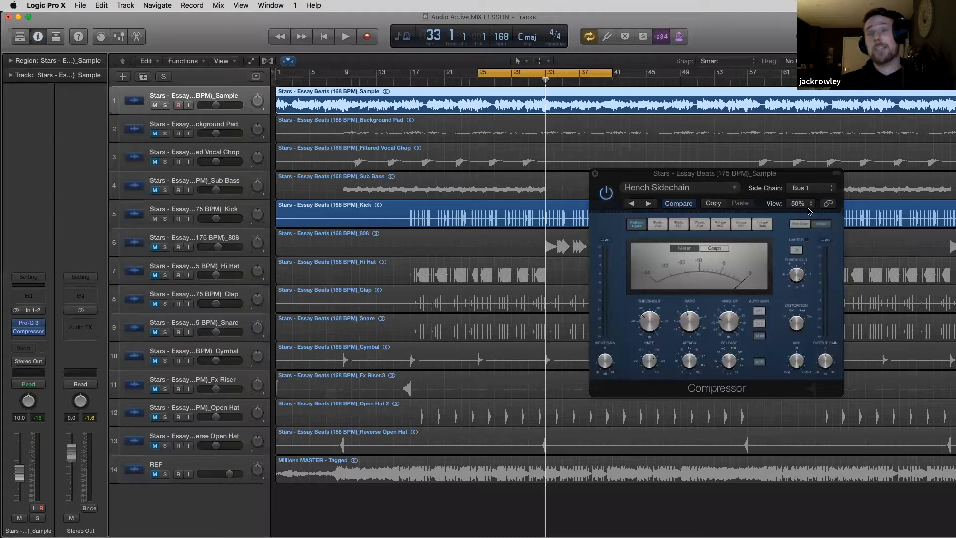
pyautogui.press('space')
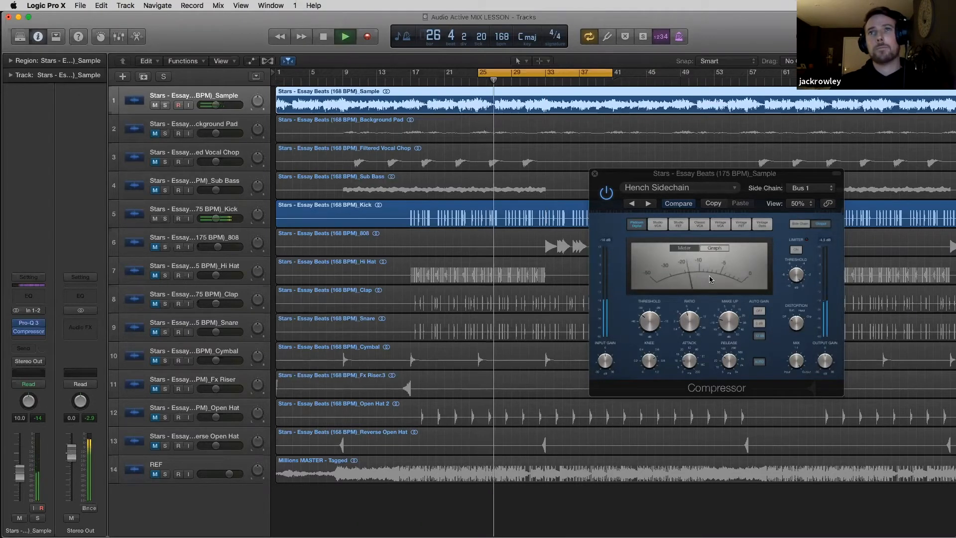
pyautogui.press('space')
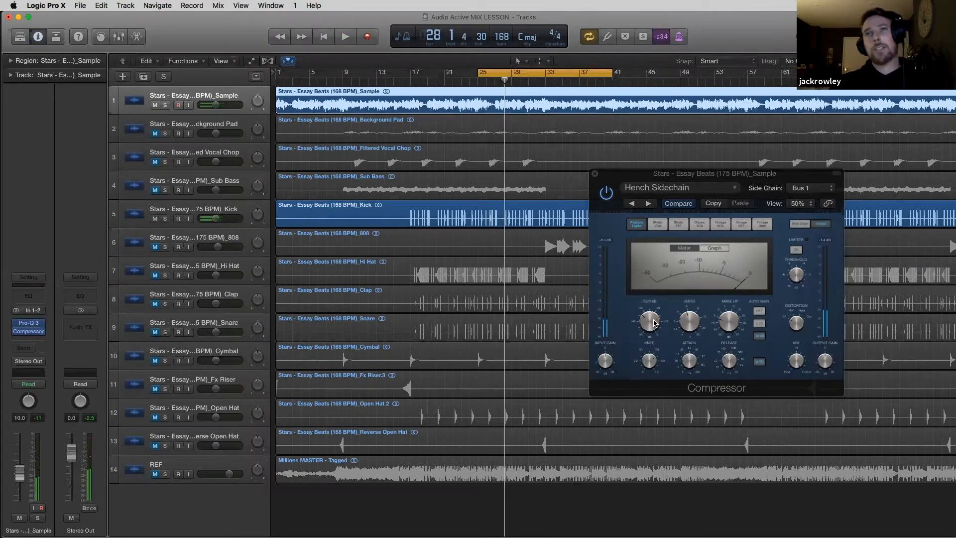
# Raise the Sample compressor's threshold slightly during playback, and stop.
pyautogui.press('space')
pyautogui.moveTo(654, 323); pyautogui.dragTo(649, 311)
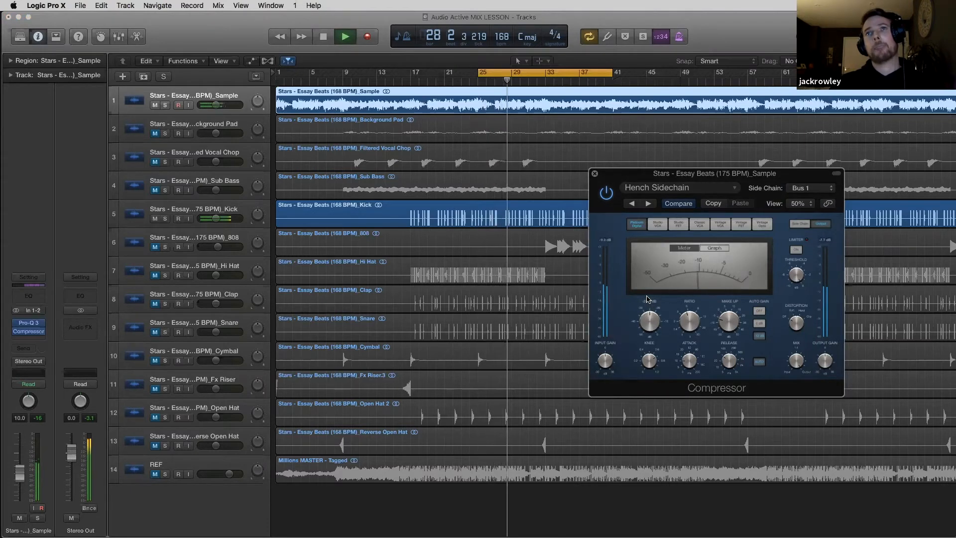
pyautogui.press('space')
# Lower the Kick track's volume to -15.2 dB and restart playback.
pyautogui.click(236, 209)
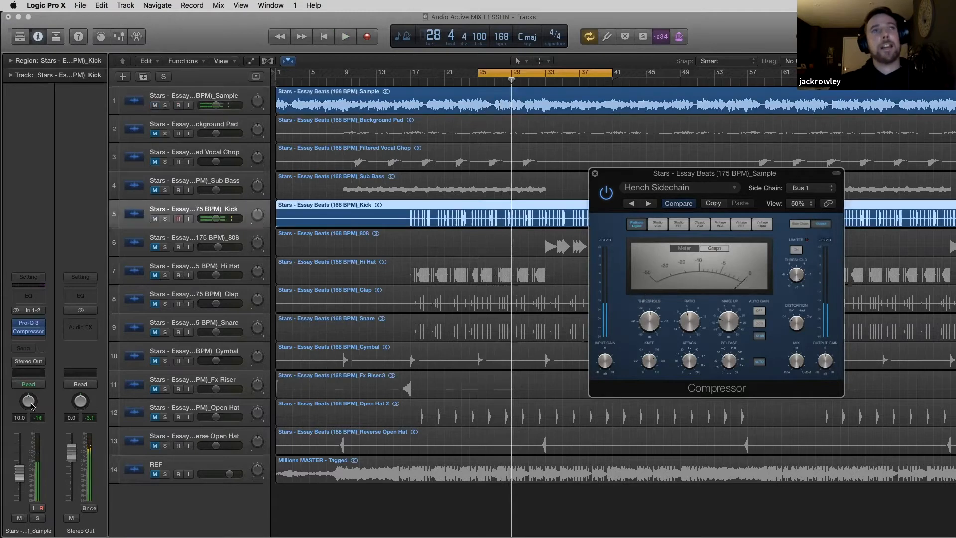
pyautogui.moveTo(22, 475); pyautogui.dragTo(23, 480)
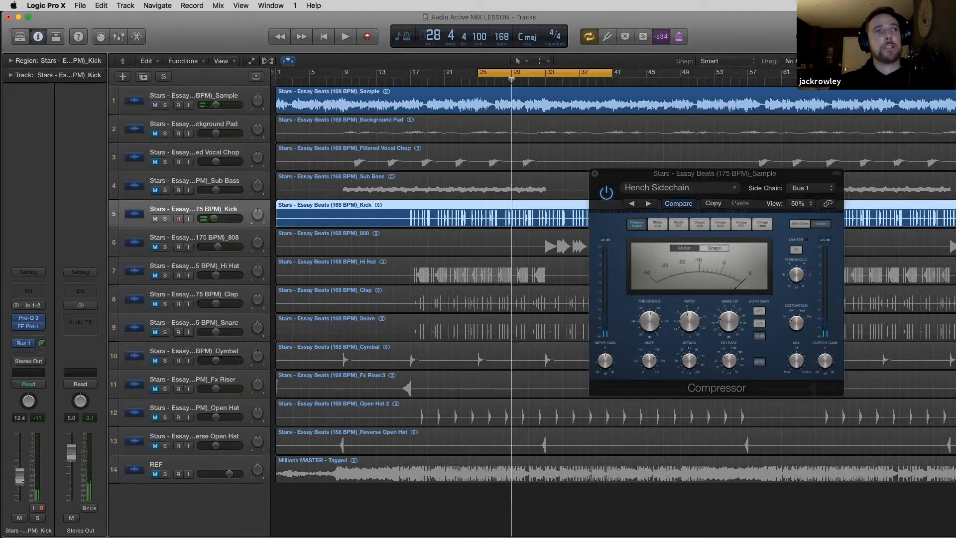
pyautogui.press('space')
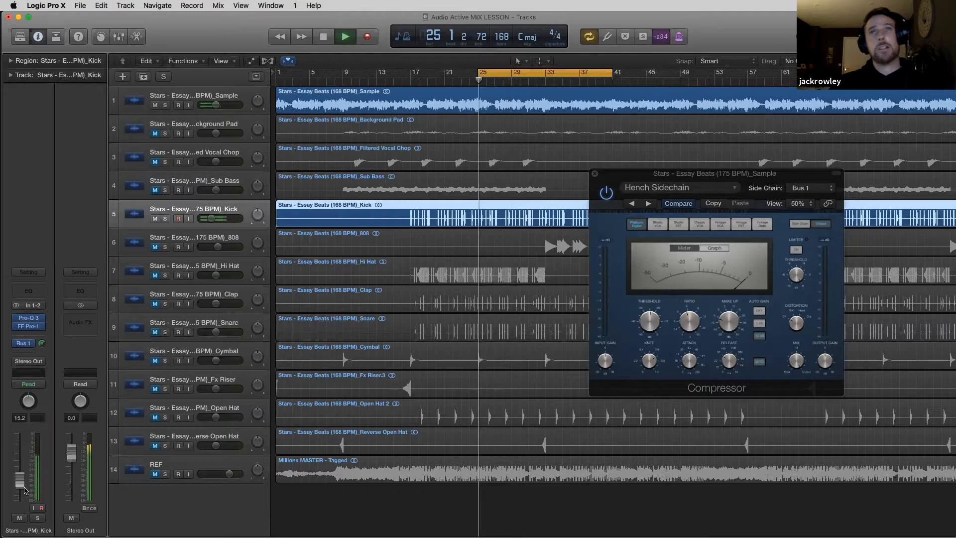
# Fine-tune the Sample compressor's threshold while listening to the cycle, then stop playback and close the Compressor.
pyautogui.moveTo(657, 175); pyautogui.dragTo(598, 158)
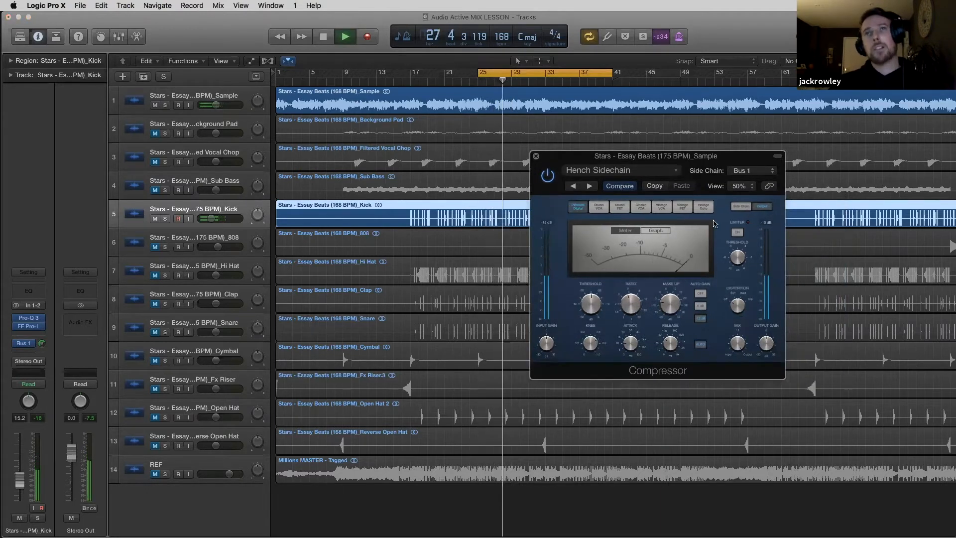
pyautogui.moveTo(591, 306)
pyautogui.moveTo(591, 304); pyautogui.dragTo(591, 310)
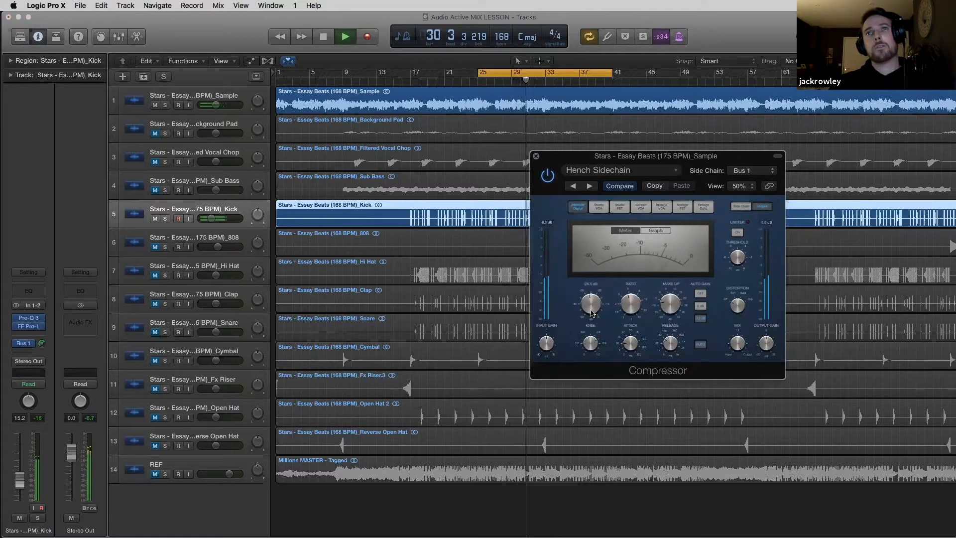
pyautogui.moveTo(589, 297); pyautogui.dragTo(590, 301)
pyautogui.press('space')
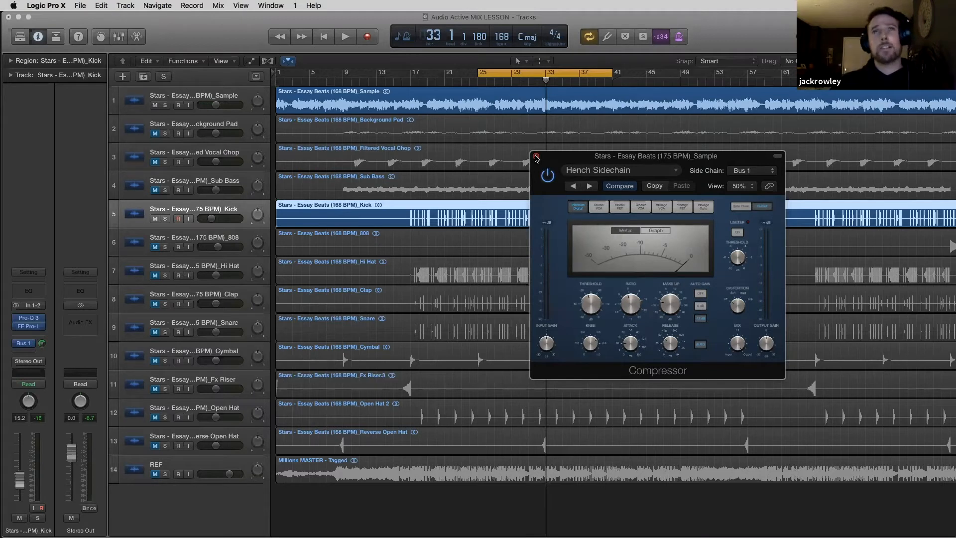
pyautogui.click(537, 158)
# Select the Background Pad track, mute the Sample and unmute the Background Pad.
pyautogui.click(190, 127)
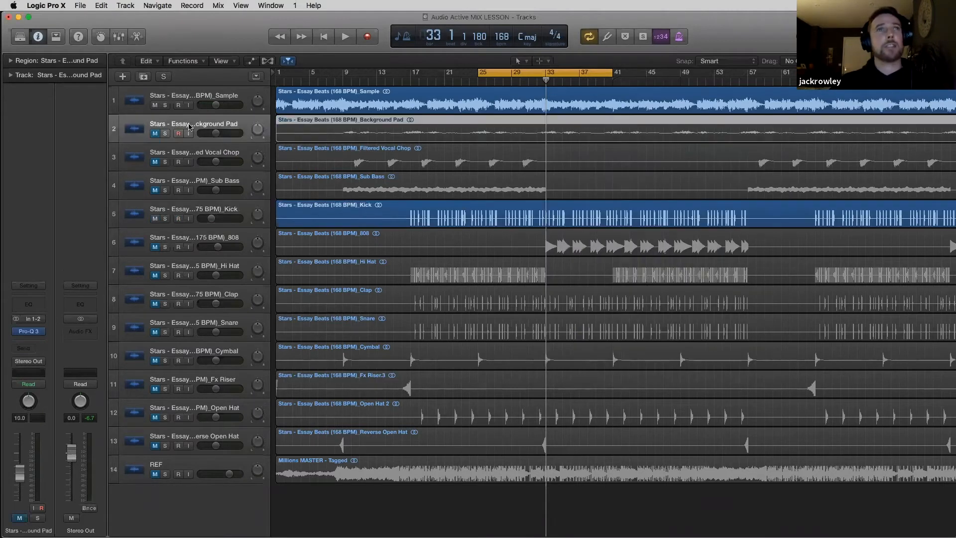
pyautogui.click(155, 105)
pyautogui.click(155, 133)
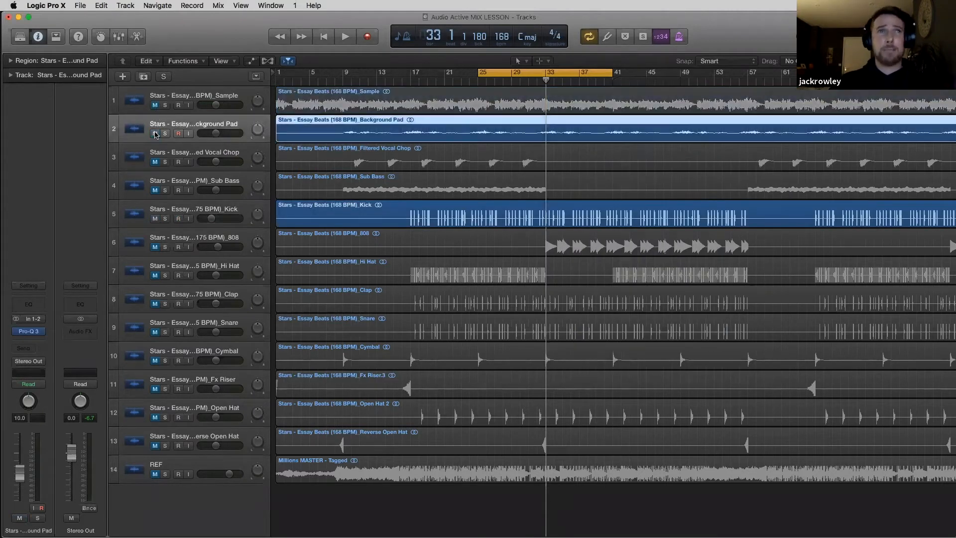
# Insert a stereo Compressor after Pro-Q 3 on Background Pad, using the Hench Sidechain preset and Bus 1 as side chain.
pyautogui.click(28, 340)
pyautogui.moveTo(50, 376)
pyautogui.moveTo(109, 384)
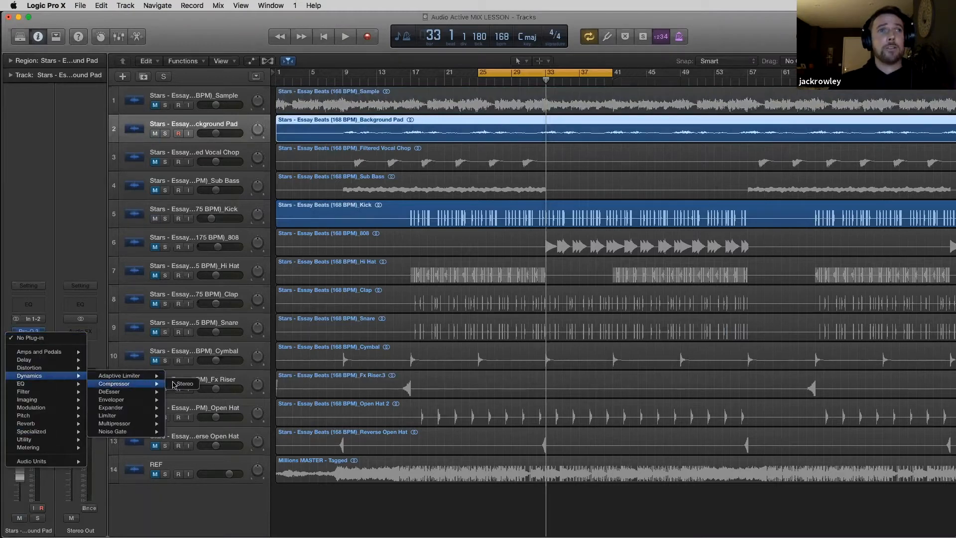
pyautogui.click(174, 383)
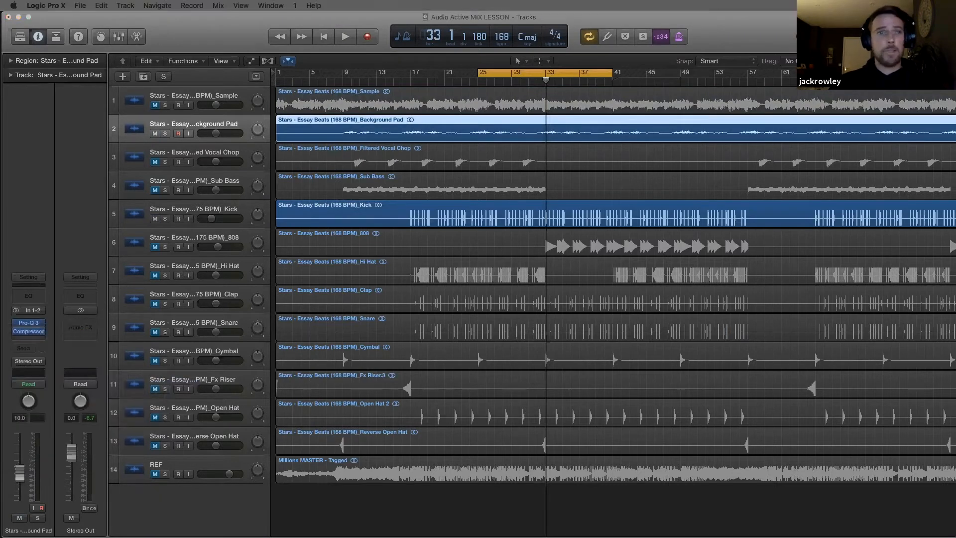
pyautogui.click(662, 161)
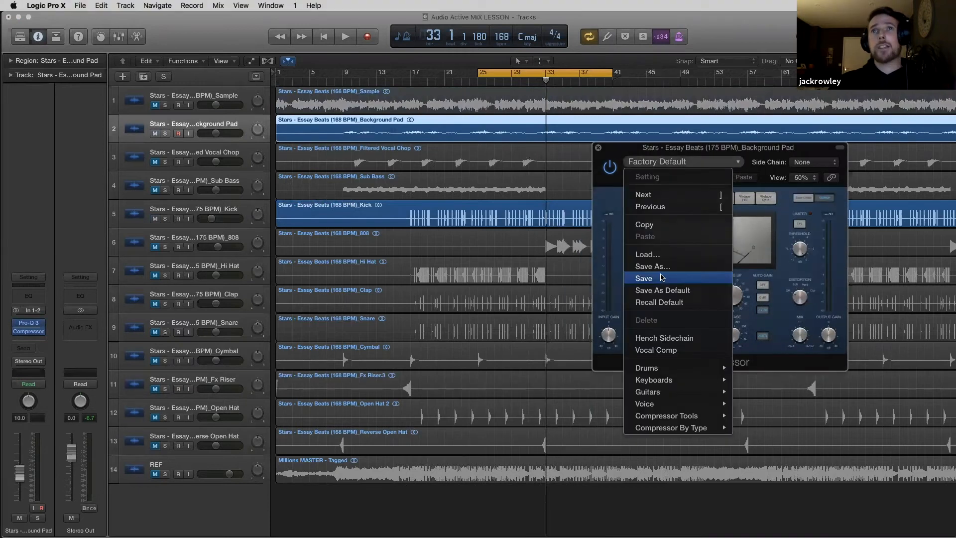
pyautogui.click(664, 337)
pyautogui.click(814, 162)
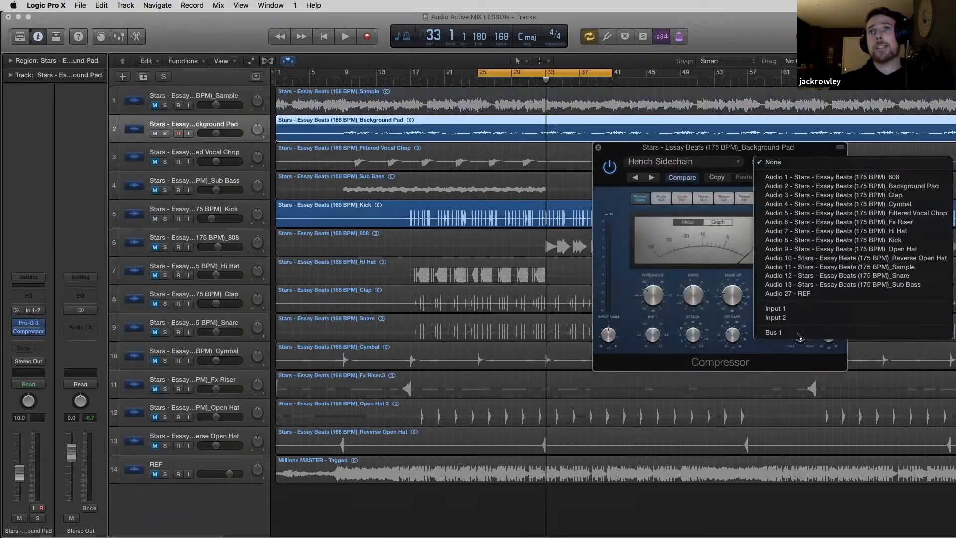
pyautogui.click(797, 334)
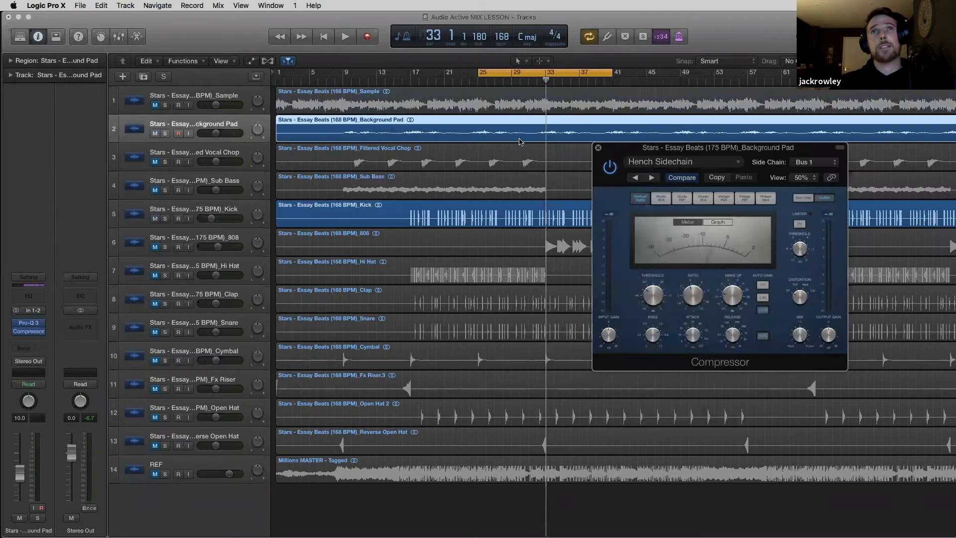
# Audition the Background Pad with the Kick while adjusting its compressor threshold, and save the project.
pyautogui.press('space')
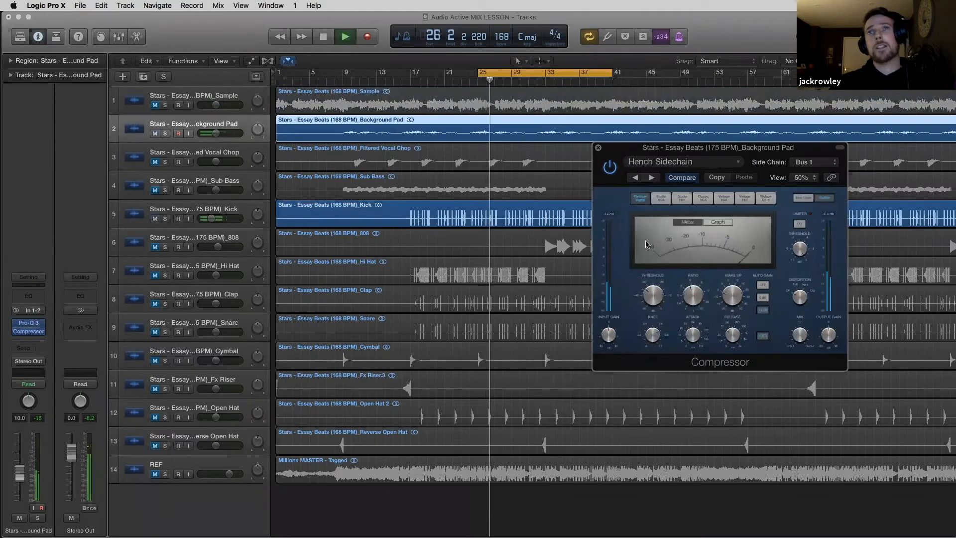
pyautogui.press('space')
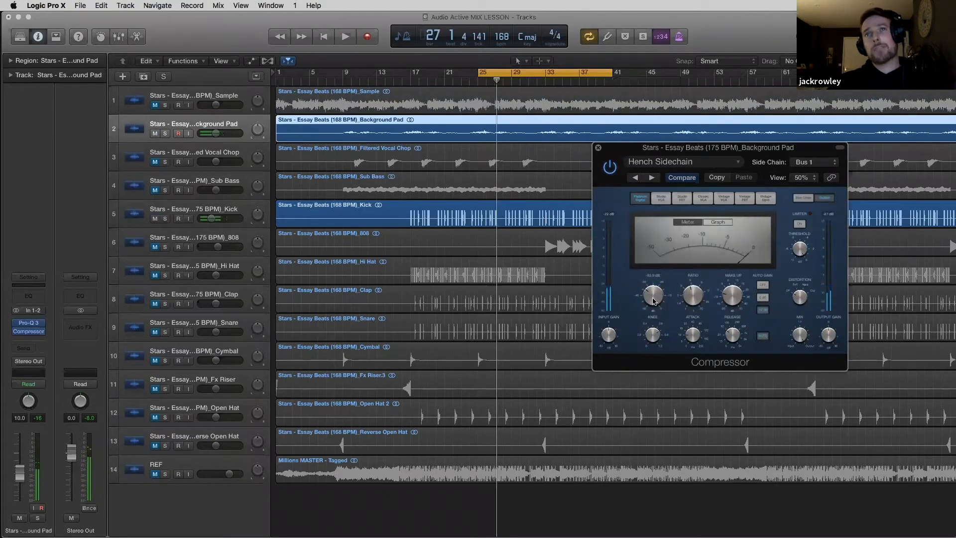
pyautogui.press('space')
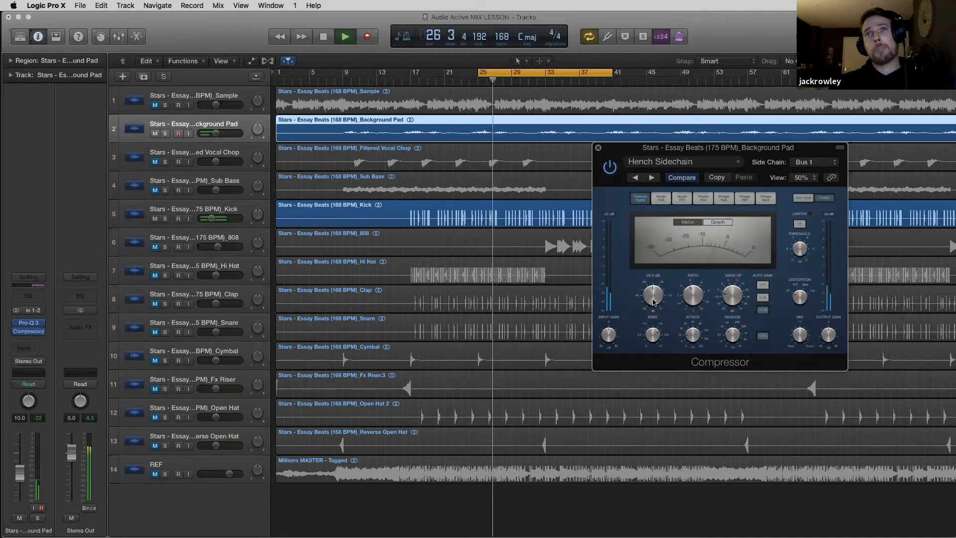
pyautogui.press('space')
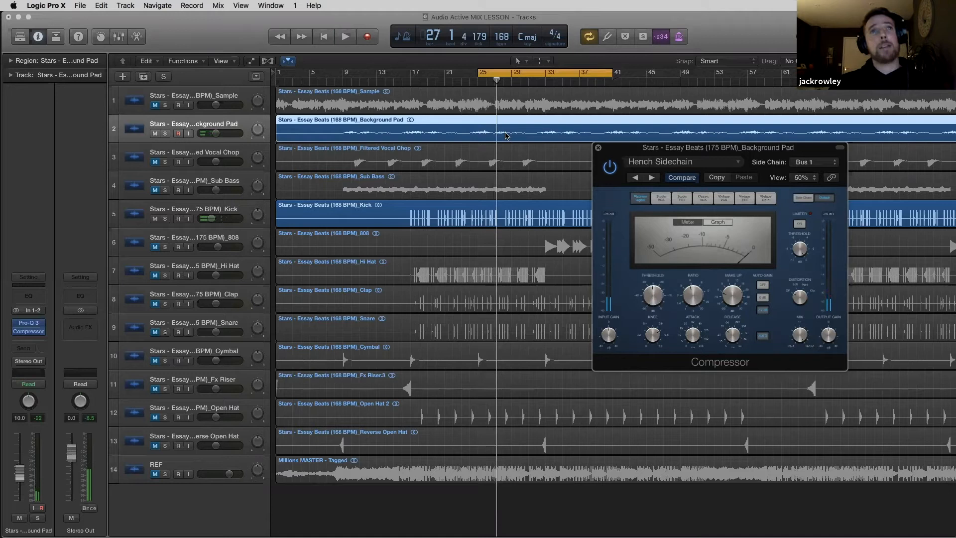
pyautogui.press('super+s')
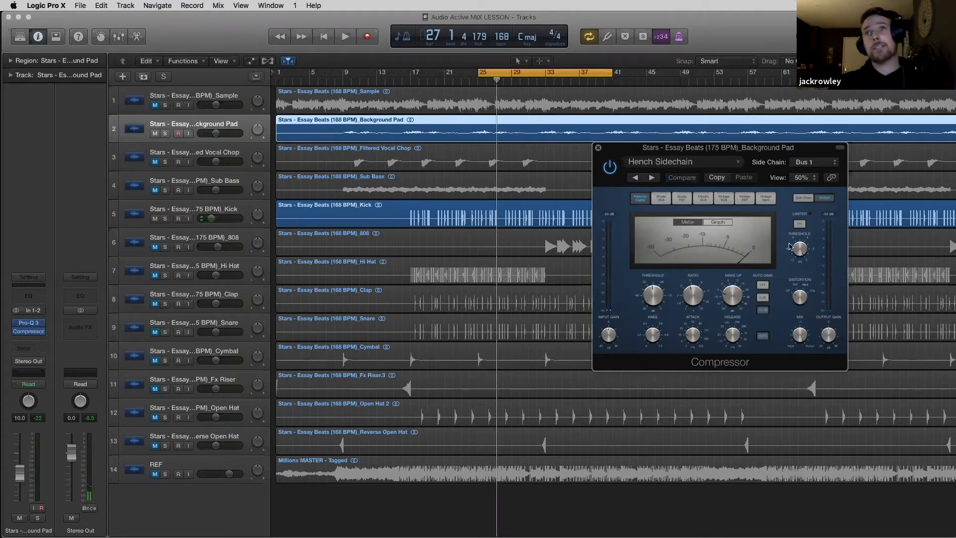
# Raise the Background Pad compressor's output gain, audition the result with the Kick and close the Compressor.
pyautogui.moveTo(829, 340); pyautogui.dragTo(829, 334)
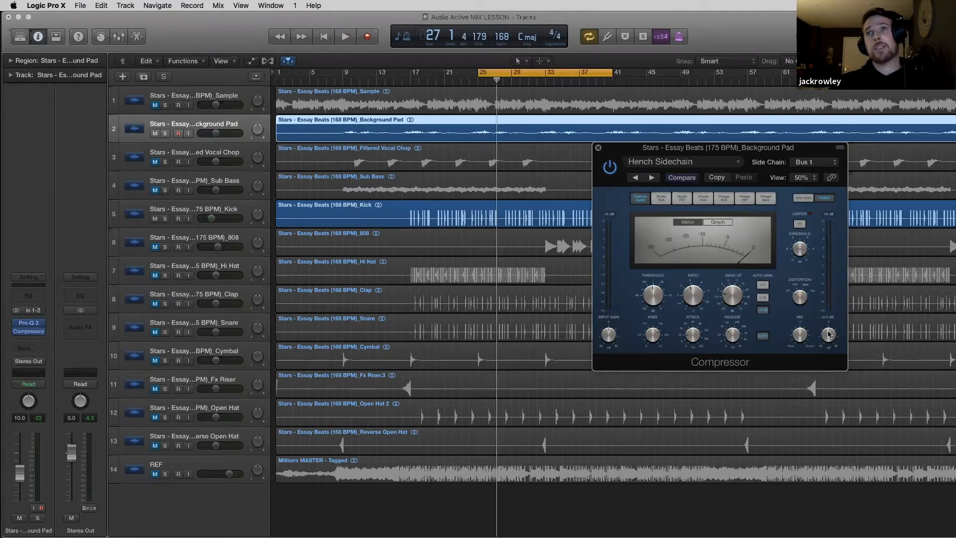
pyautogui.press('space')
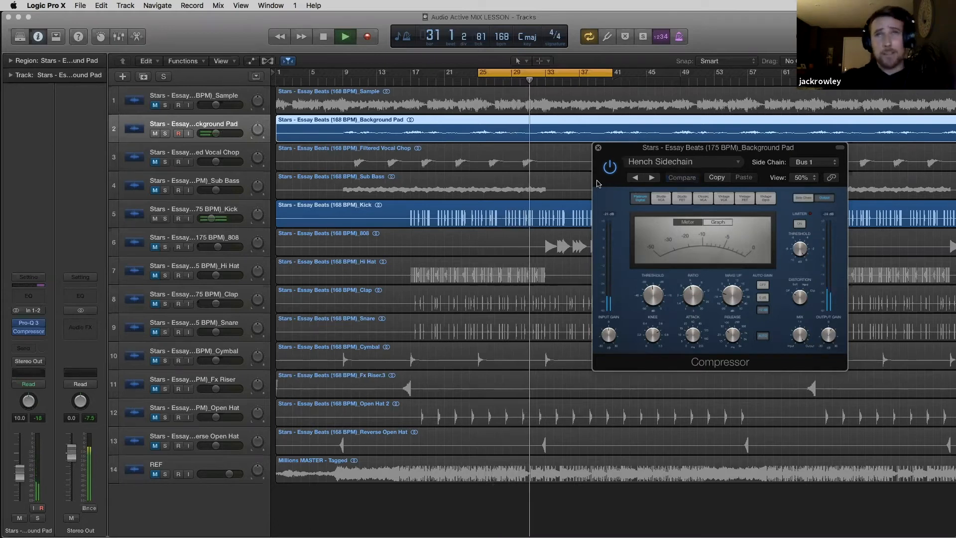
pyautogui.press('space')
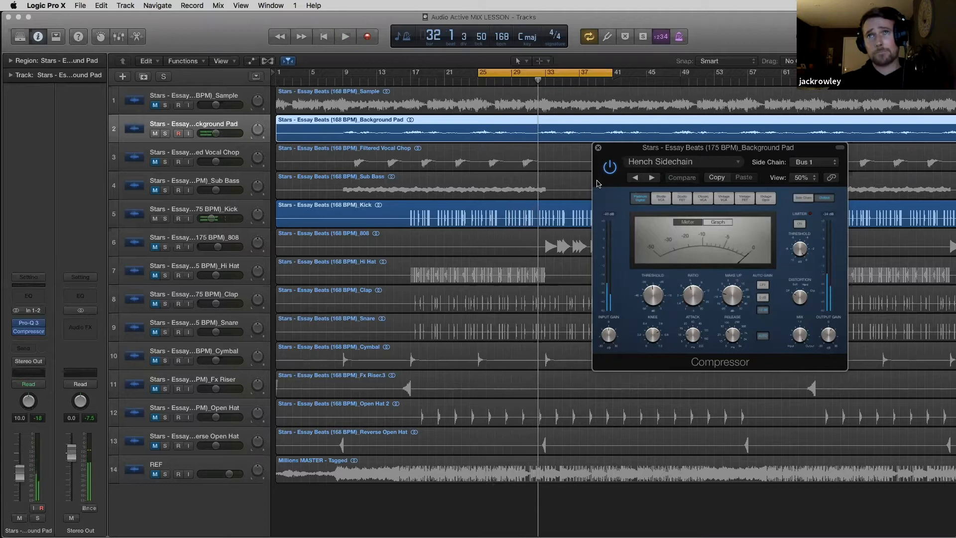
pyautogui.click(599, 149)
# Mute the Background Pad, unmute and select the Filtered Vocal Chop, and shorten the cycle range to end at bar 33.
pyautogui.click(155, 133)
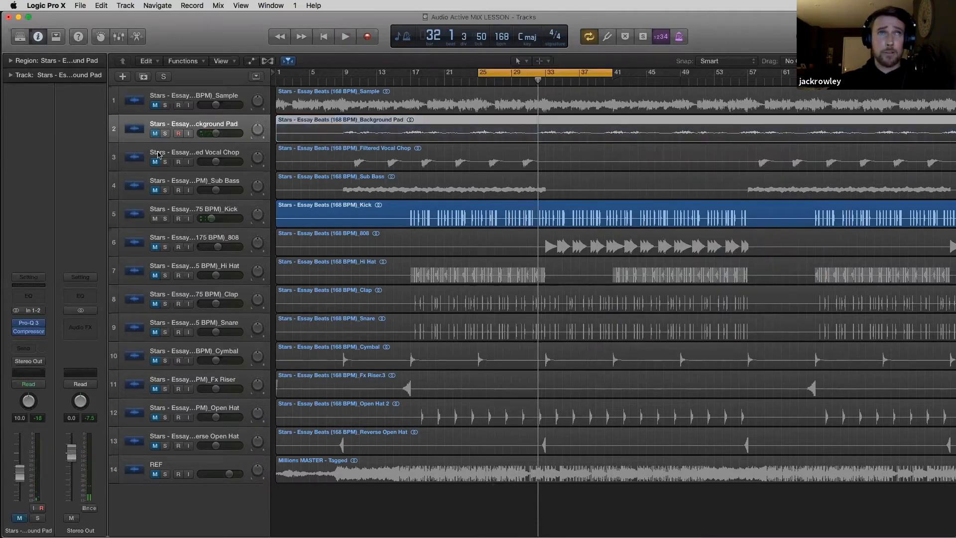
pyautogui.click(188, 157)
pyautogui.moveTo(610, 73); pyautogui.dragTo(544, 75)
pyautogui.click(210, 149)
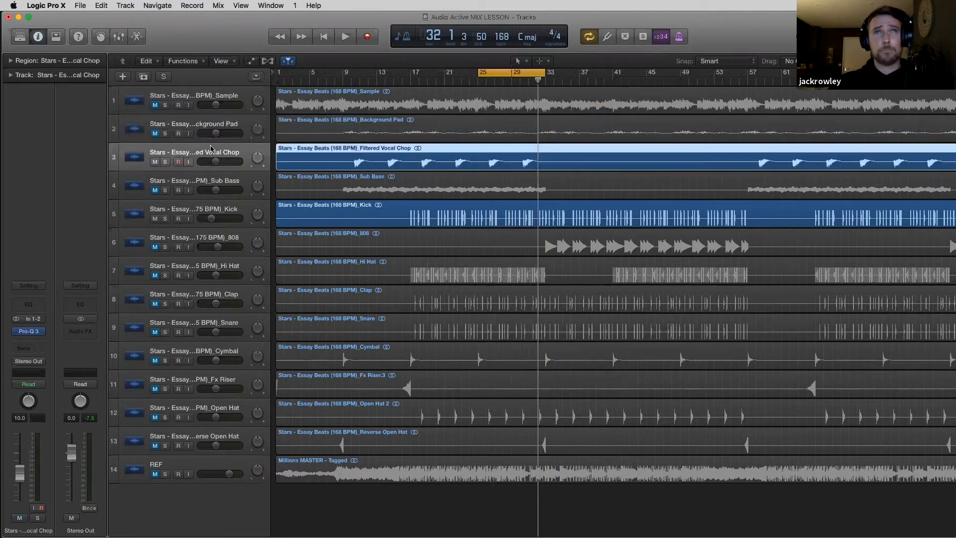
# Start playback and insert a stereo Compressor after Pro-Q 3 on the Filtered Vocal Chop track.
pyautogui.press('space')
pyautogui.click(28, 339)
pyautogui.moveTo(29, 375)
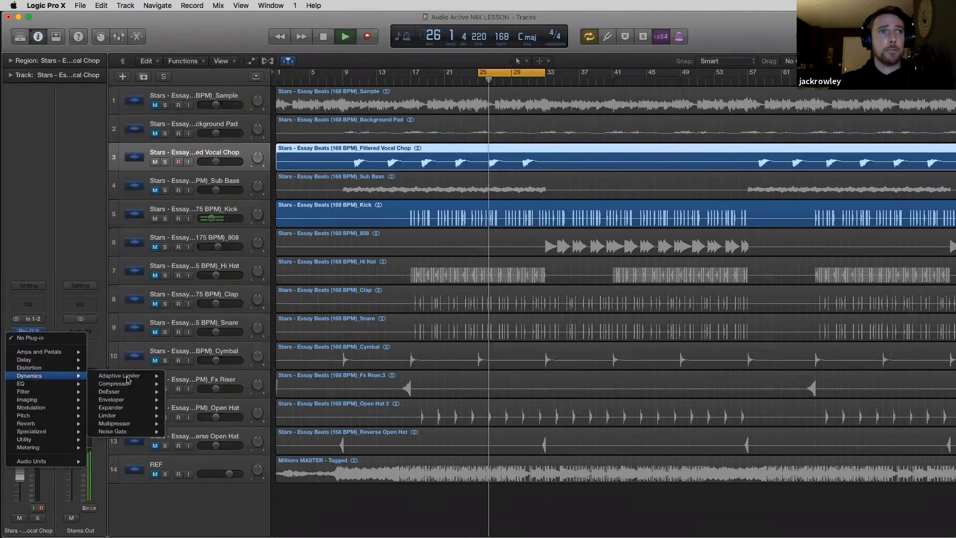
pyautogui.moveTo(150, 383)
pyautogui.click(180, 383)
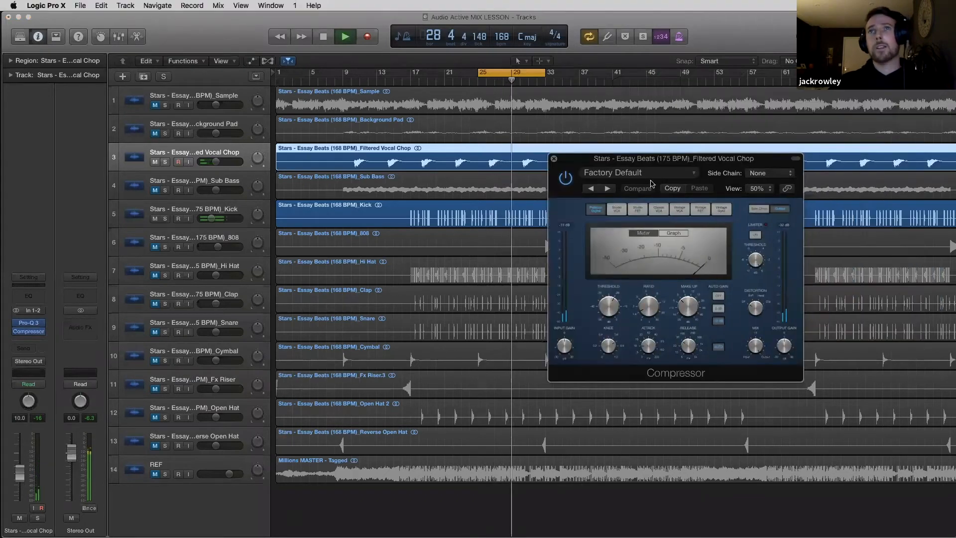
# Load the Hench Sidechain preset in the Filtered Vocal Chop compressor, set its side chain to Bus 1 and stop playback.
pyautogui.click(637, 172)
pyautogui.click(620, 348)
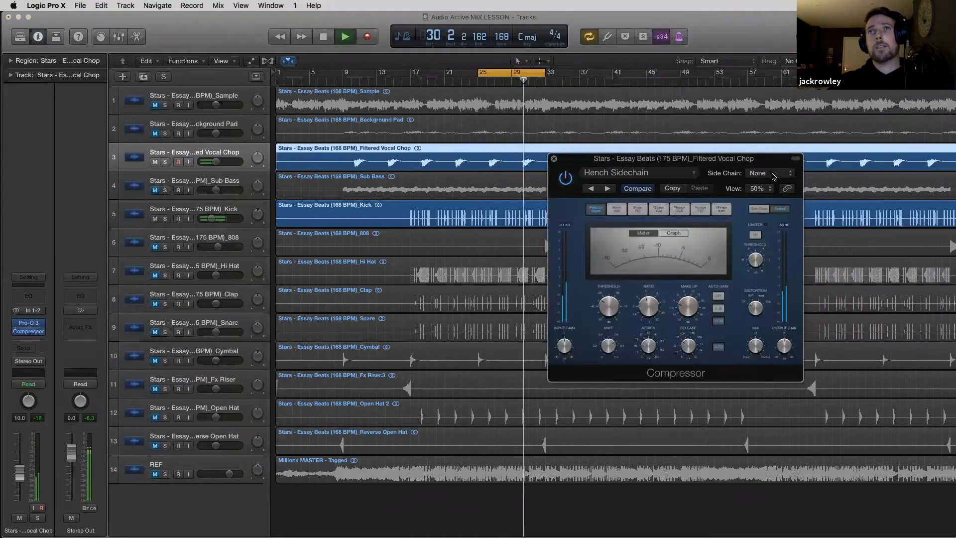
pyautogui.click(770, 173)
pyautogui.click(758, 343)
pyautogui.press('space')
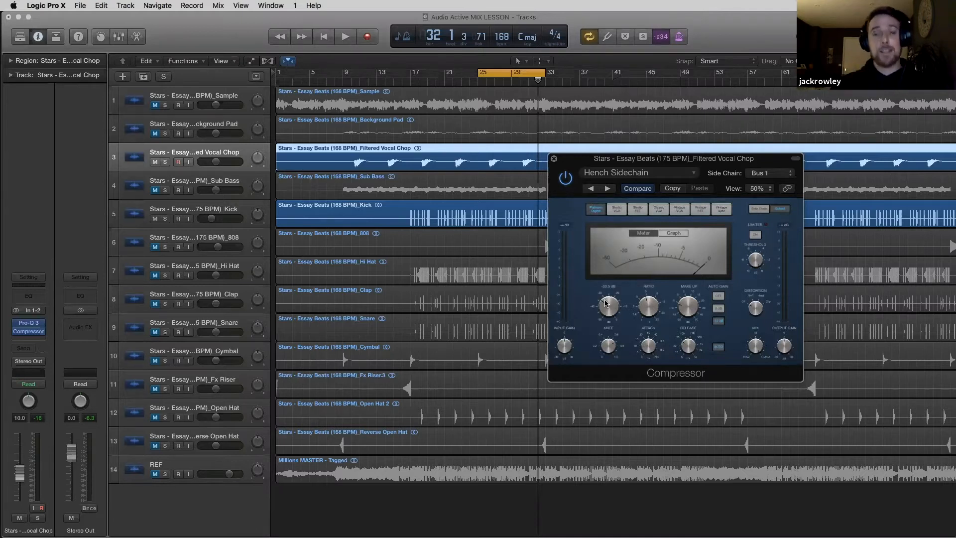
# Audition the Filtered Vocal Chop with the Kick while adjusting the compressor threshold, and close the Compressor.
pyautogui.press('space')
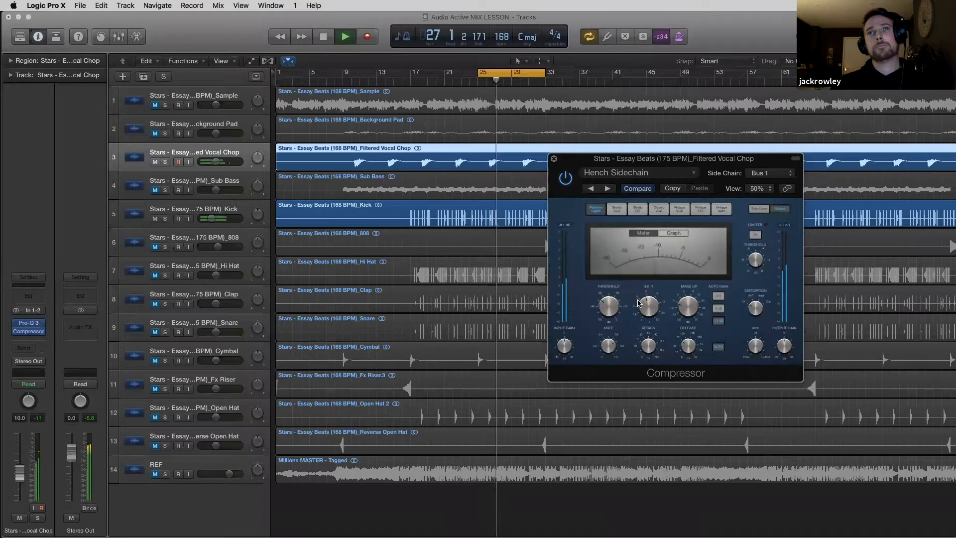
pyautogui.moveTo(612, 307)
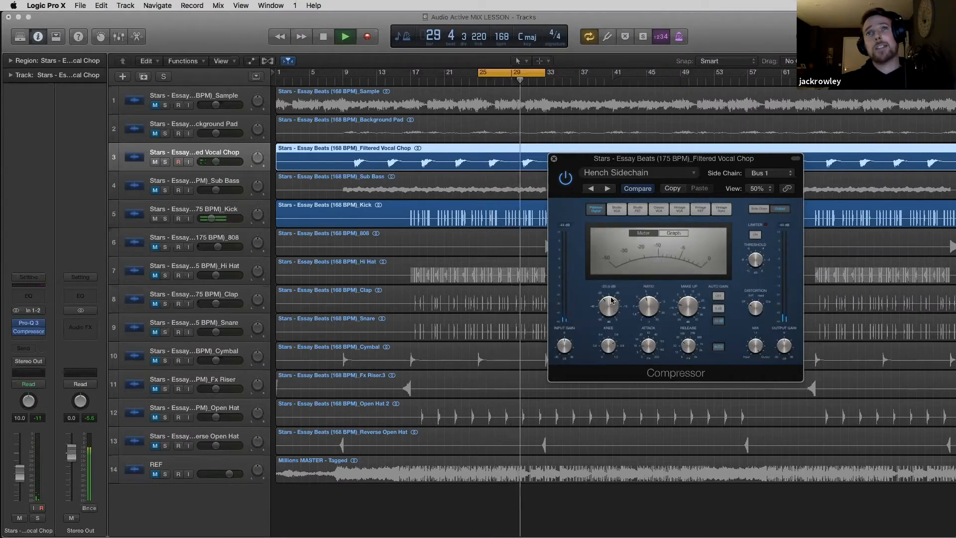
pyautogui.moveTo(612, 297); pyautogui.dragTo(612, 293)
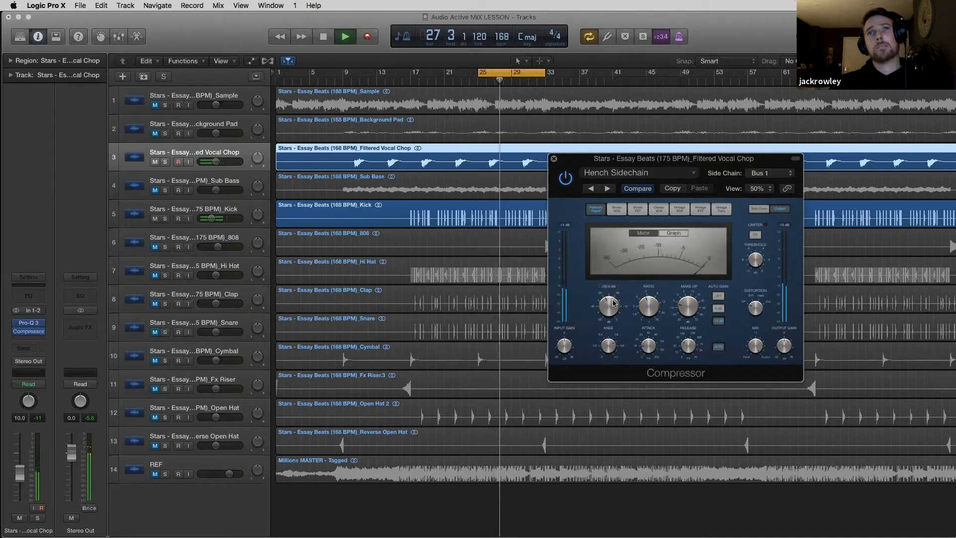
pyautogui.press('space')
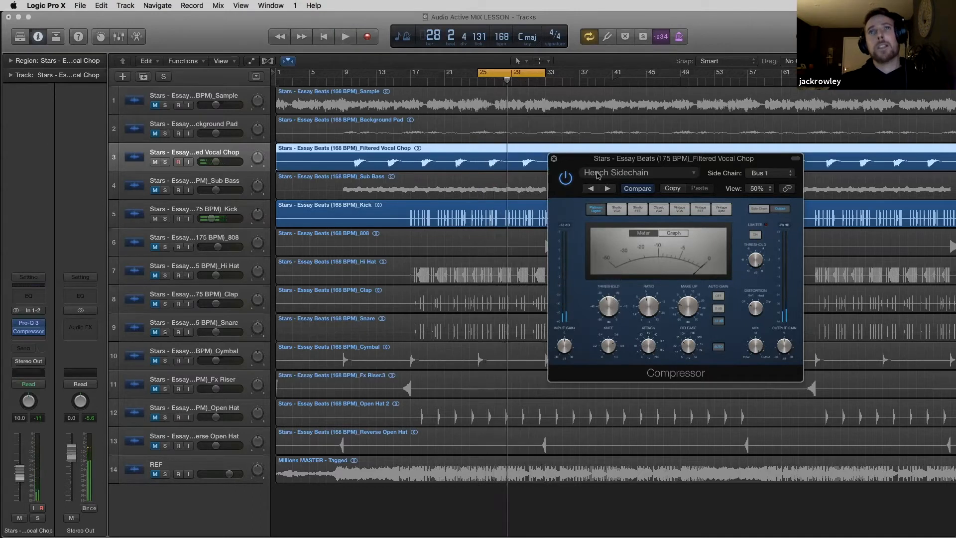
pyautogui.click(554, 159)
# Mute the Filtered Vocal Chop, unmute and select the Sub Bass, and audition it briefly with the Kick.
pyautogui.click(155, 162)
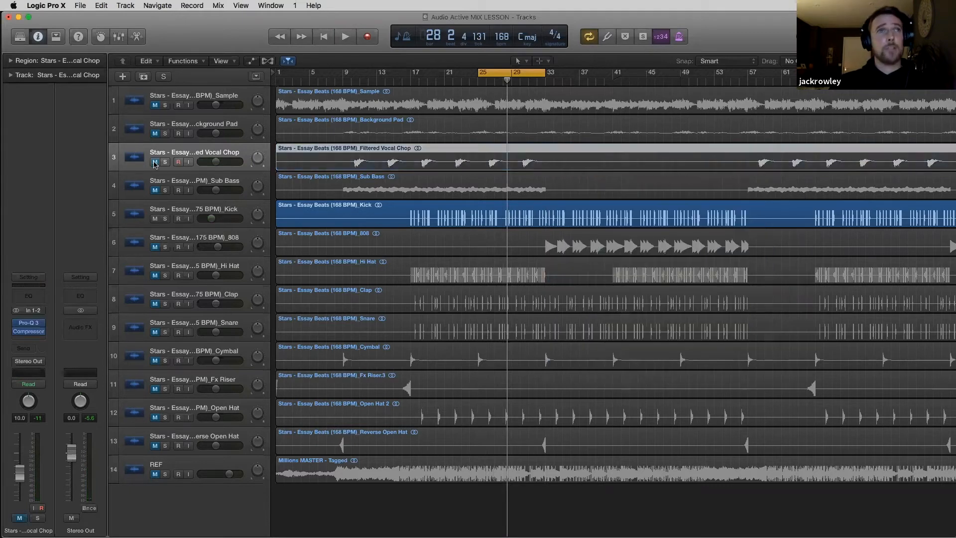
pyautogui.click(155, 190)
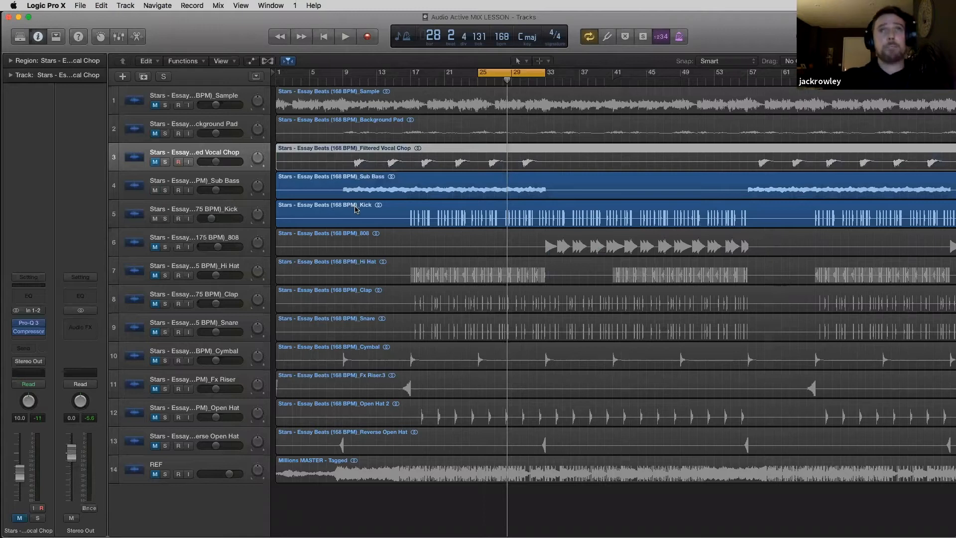
pyautogui.click(198, 182)
pyautogui.press('space')
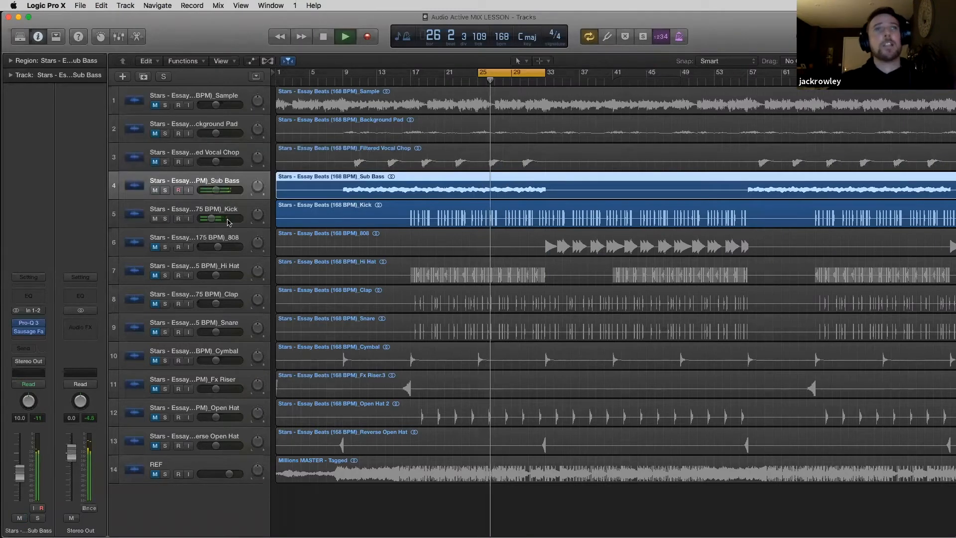
pyautogui.press('space')
# Check the Kick's Bus 1 send and insert a stereo Compressor as the last plug-in on the Sub Bass track.
pyautogui.click(199, 212)
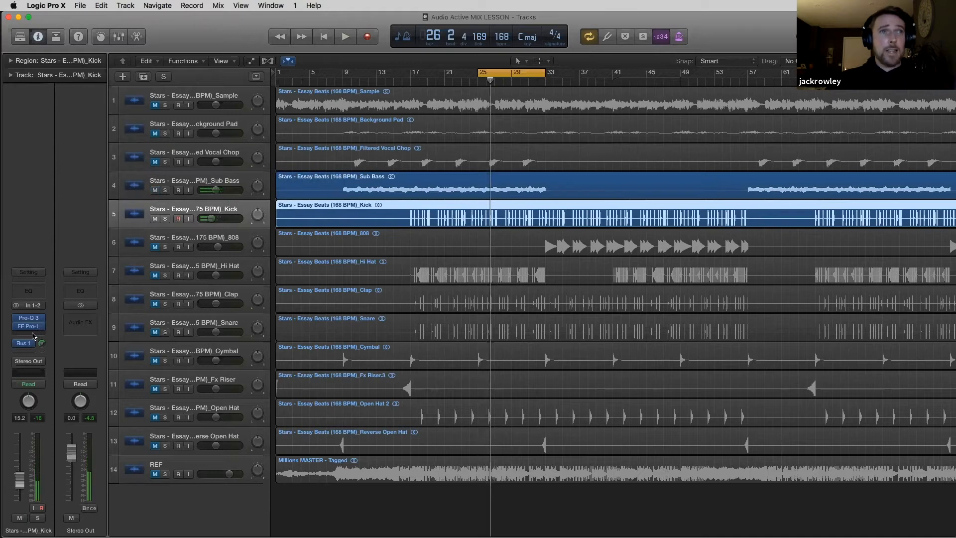
pyautogui.click(192, 186)
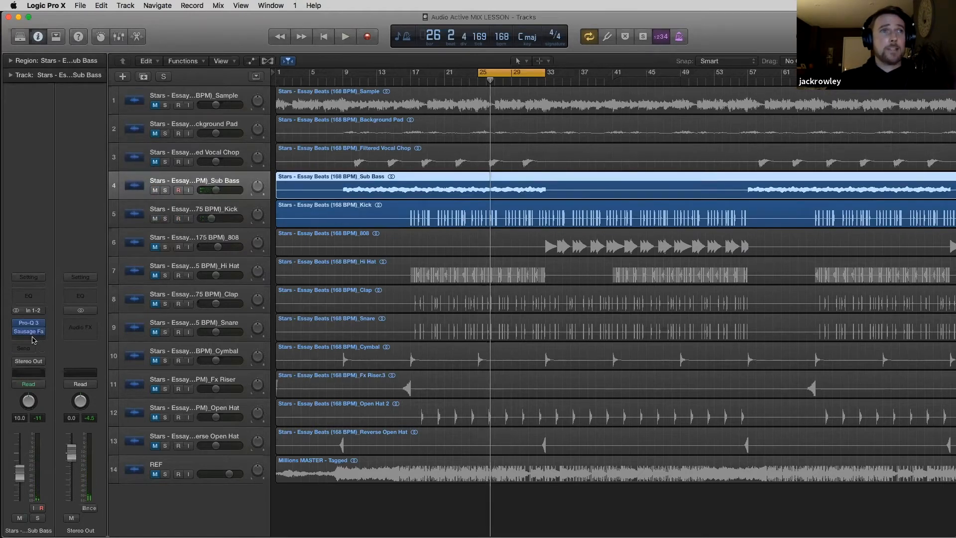
pyautogui.click(29, 337)
pyautogui.moveTo(131, 383)
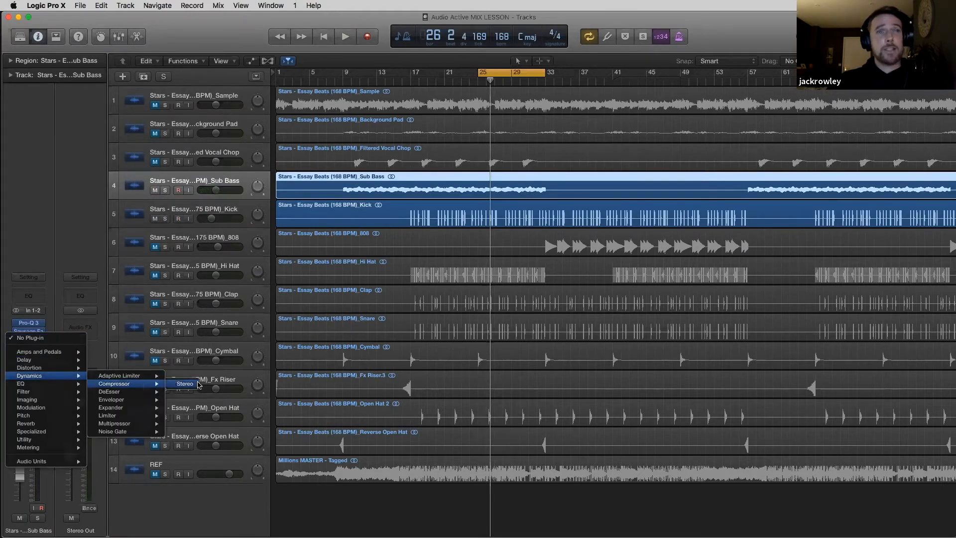
pyautogui.click(184, 384)
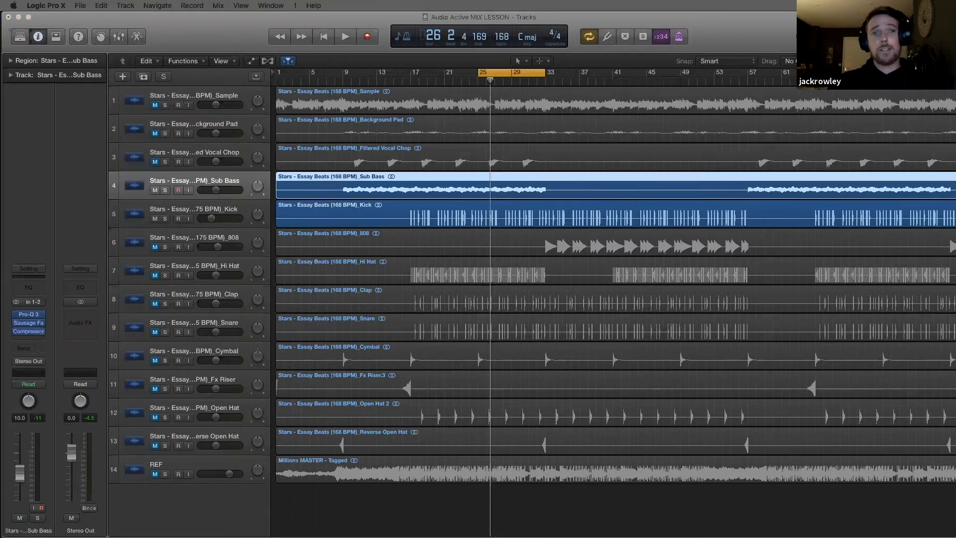
# Load the Hench Sidechain preset in the Sub Bass compressor and set its side chain to Bus 1.
pyautogui.moveTo(616, 142); pyautogui.dragTo(668, 142)
pyautogui.click(666, 157)
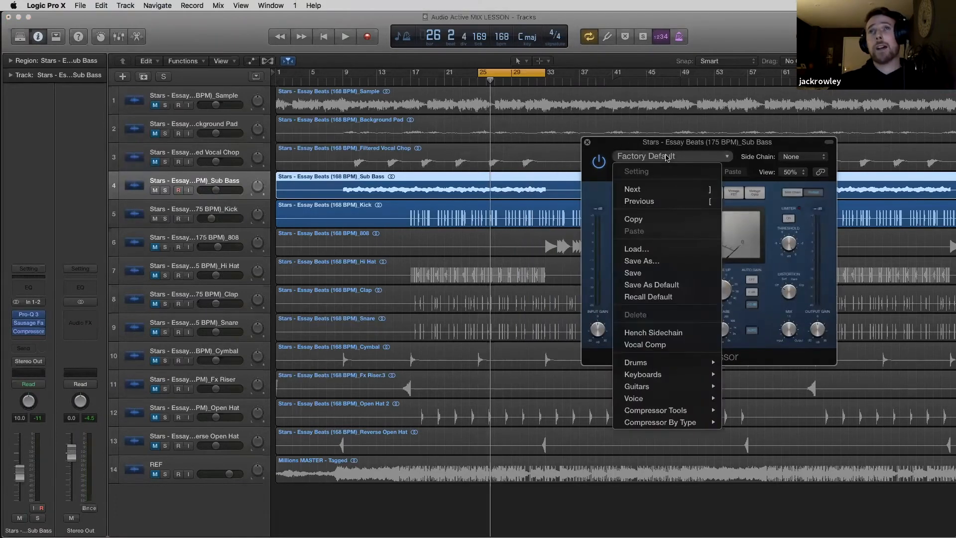
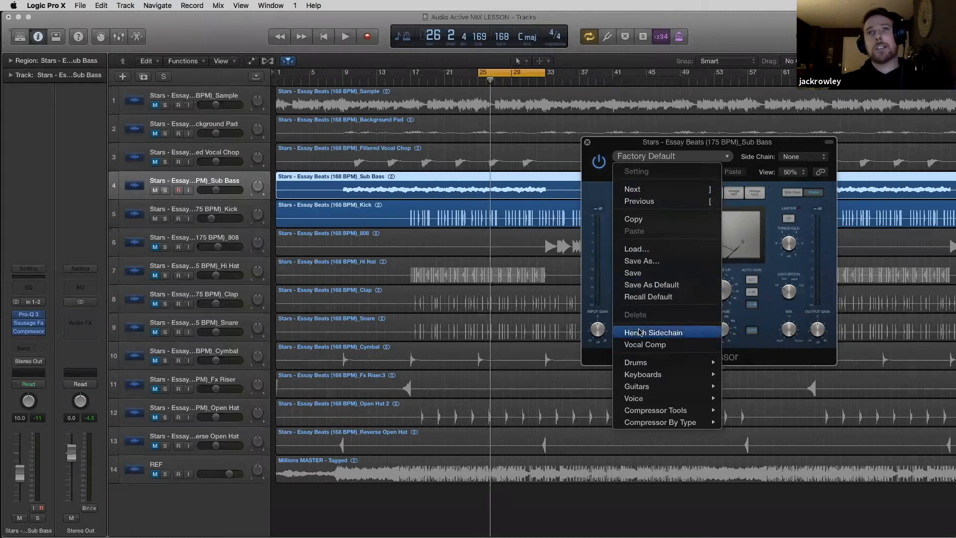
pyautogui.click(705, 153)
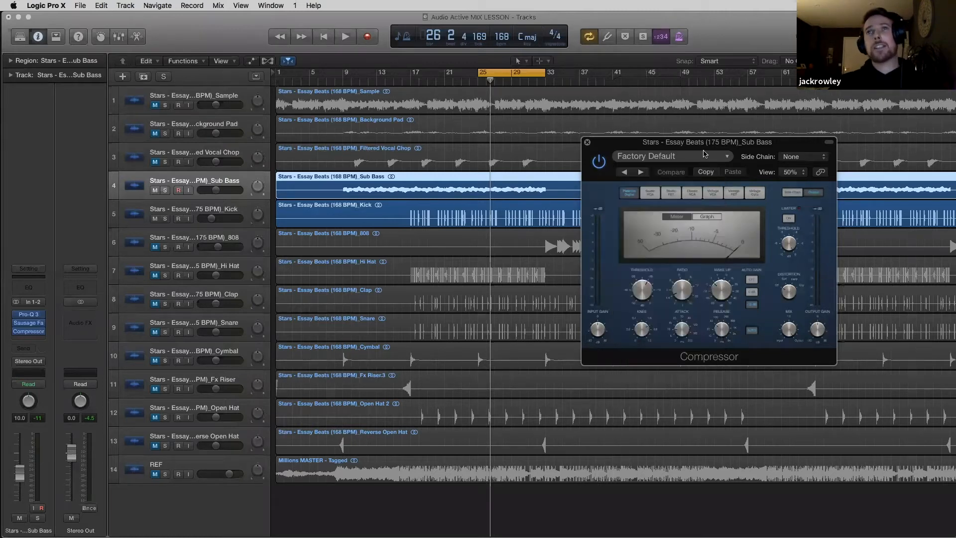
pyautogui.click(795, 158)
pyautogui.click(777, 327)
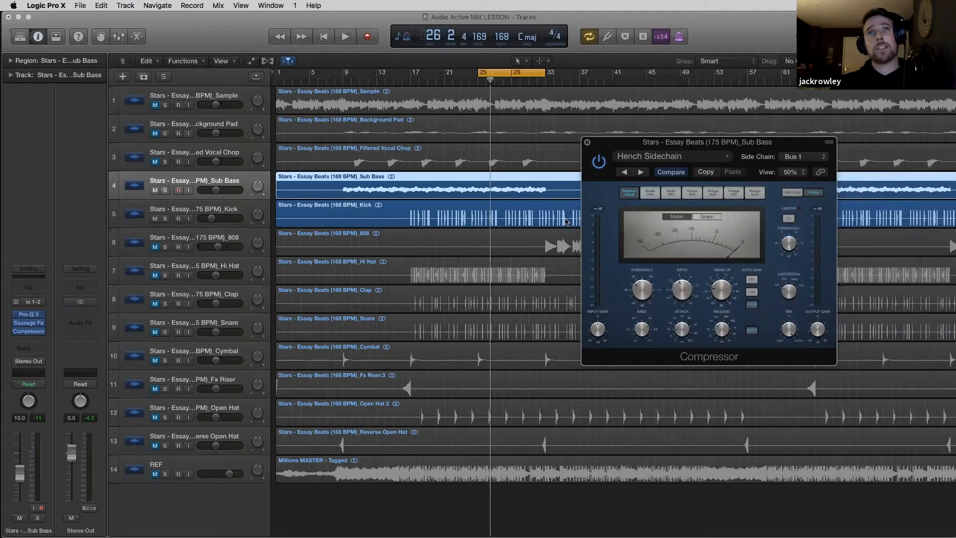
# Adjust the Sub Bass compressor's threshold while auditioning it with the Kick, and close the Compressor.
pyautogui.press('space')
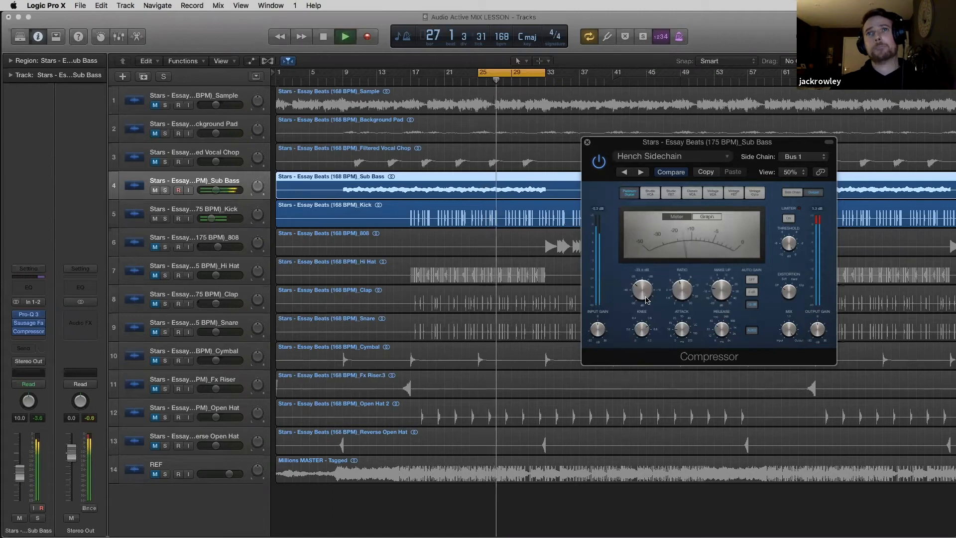
pyautogui.moveTo(647, 300); pyautogui.dragTo(641, 265)
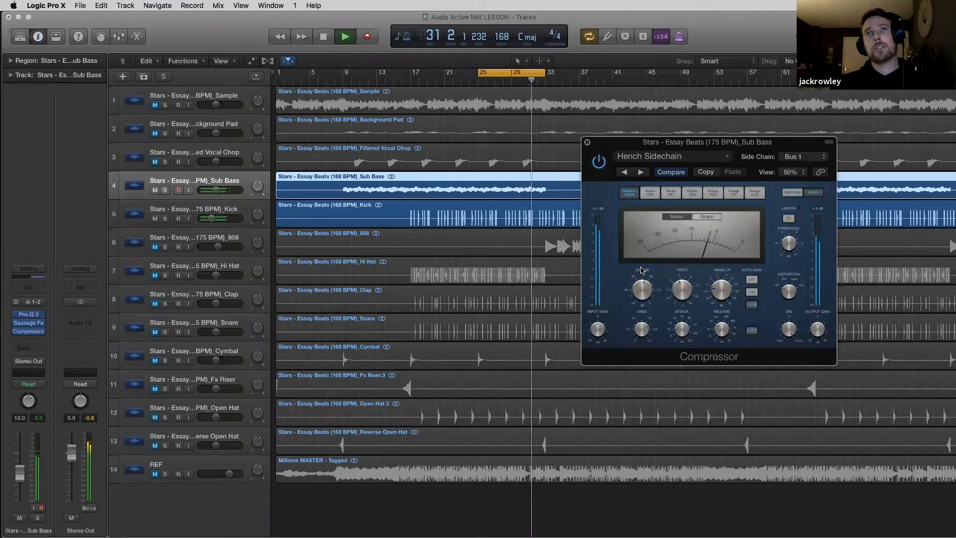
pyautogui.press('space')
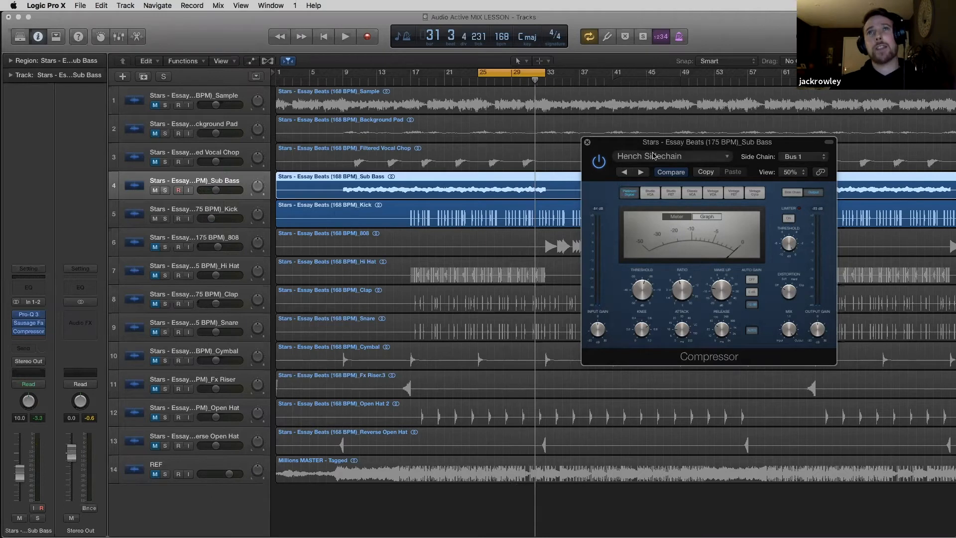
pyautogui.moveTo(28, 326)
pyautogui.press('space')
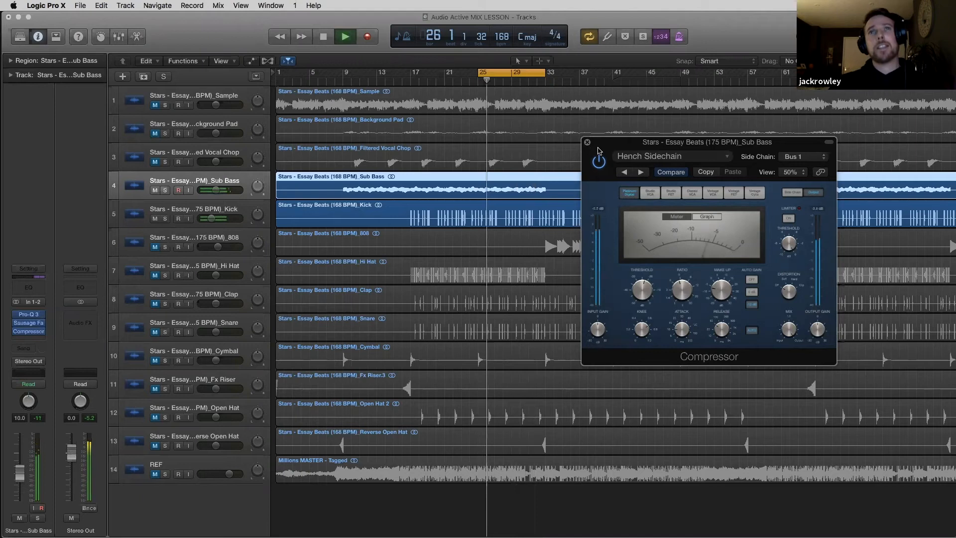
pyautogui.click(588, 143)
# Move the cycle range to bars 33–41 and unmute the Sample, Background Pad, Filtered Vocal Chop and 808 tracks.
pyautogui.moveTo(525, 73); pyautogui.dragTo(592, 73)
pyautogui.moveTo(155, 105); pyautogui.dragTo(177, 163)
pyautogui.click(155, 247)
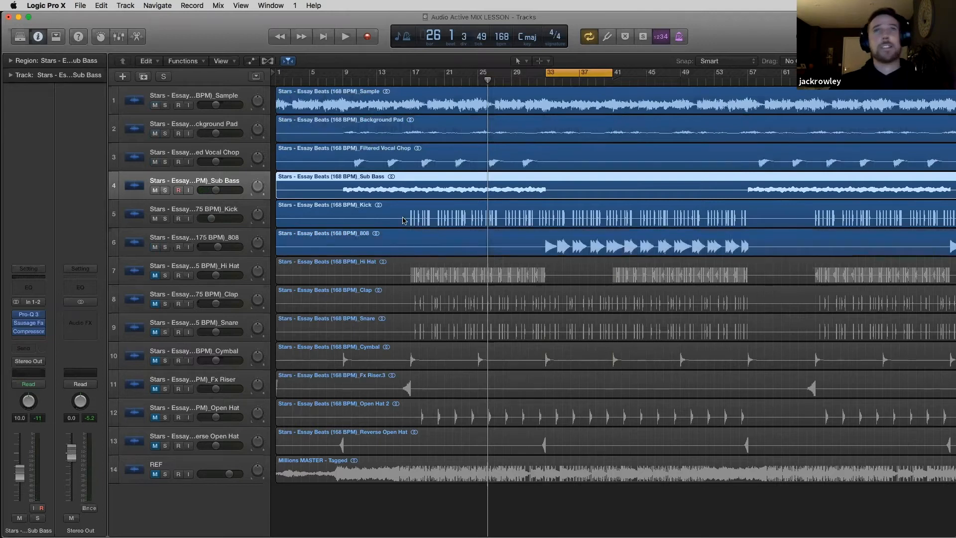
# Audition the unmuted tracks from bar 33, select the 808 and open its Pro-Q 3.
pyautogui.press('space')
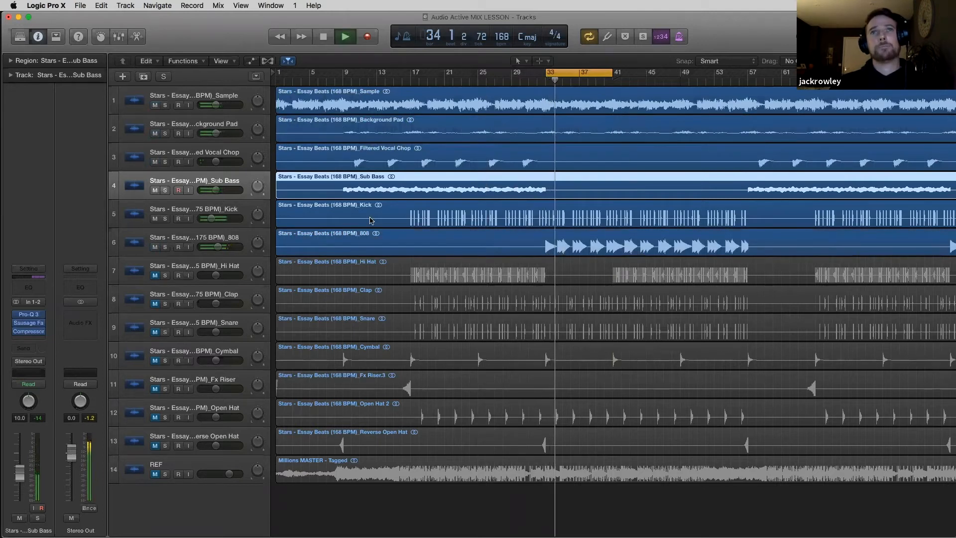
pyautogui.click(350, 233)
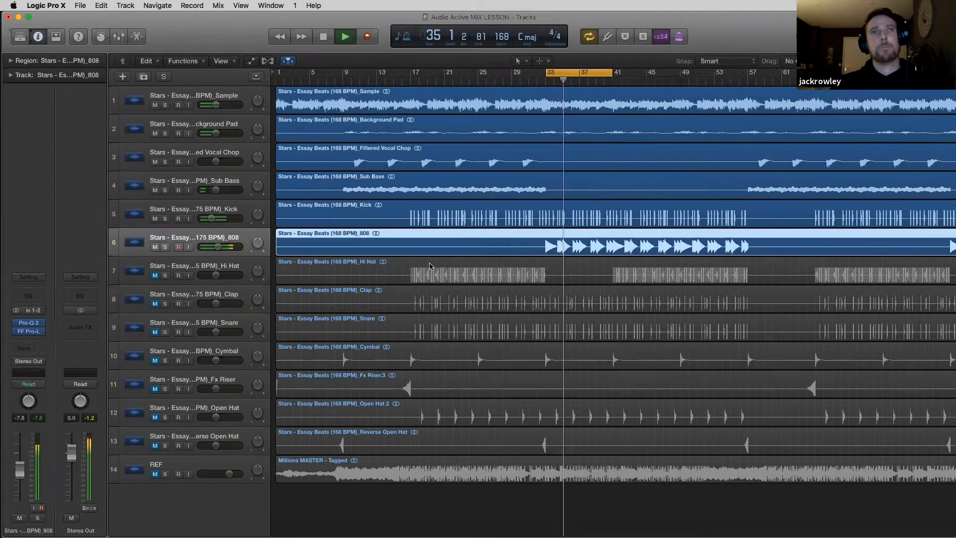
pyautogui.press('space')
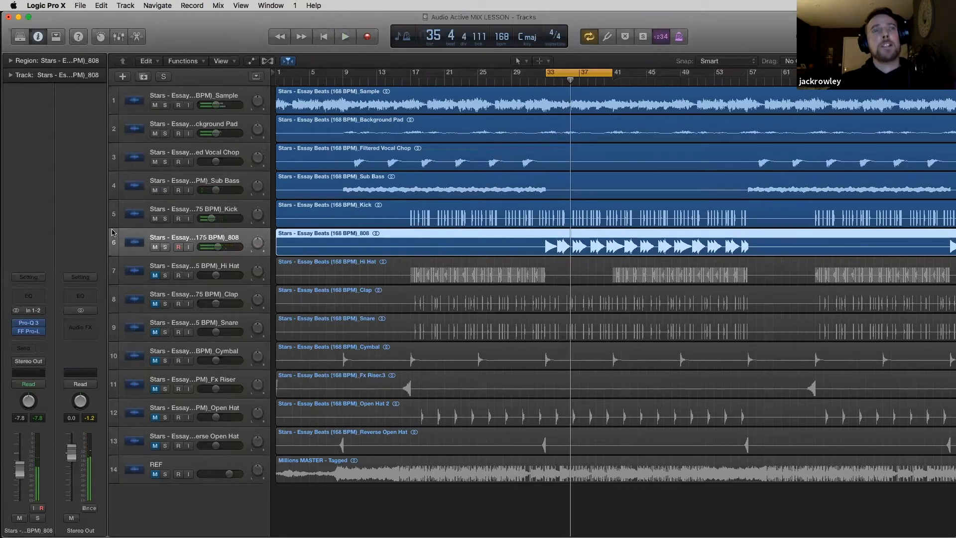
pyautogui.click(31, 324)
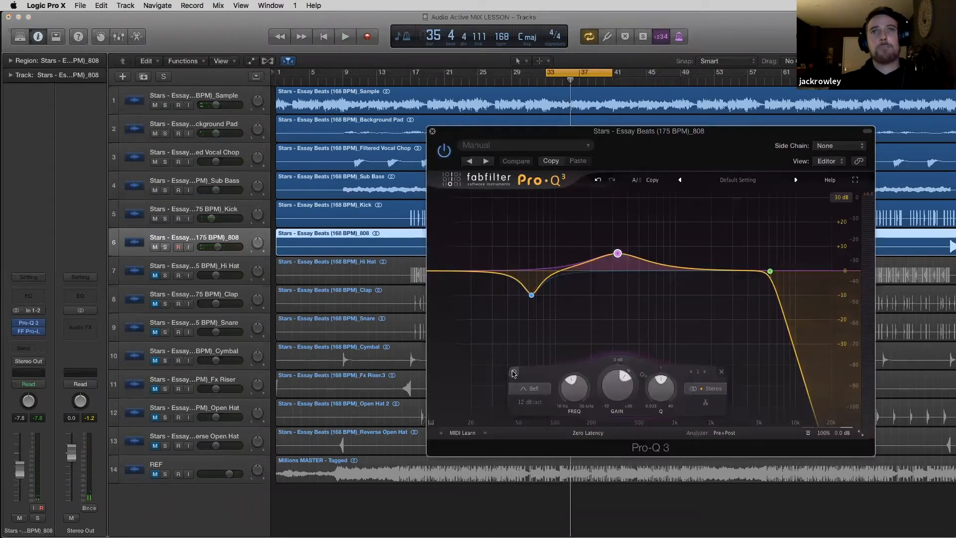
pyautogui.moveTo(514, 140)
pyautogui.mouseDown()
pyautogui.moveTo(448, 132)
pyautogui.moveTo(509, 163)
pyautogui.moveTo(466, 287)
pyautogui.moveTo(486, 139)
pyautogui.moveTo(498, 148)
pyautogui.mouseUp()
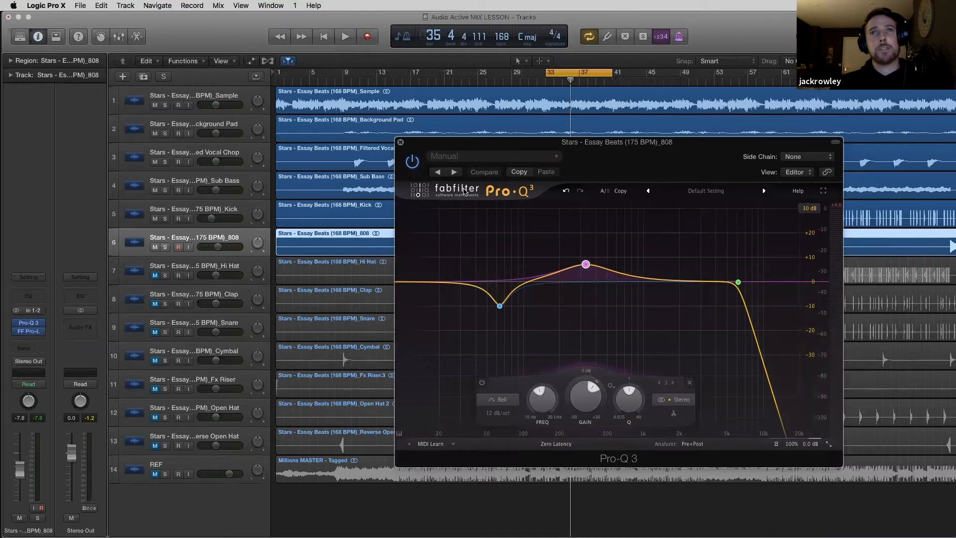
# Start playback and add a low shelf to the 808's EQ at about 29 Hz with about -4.2 dB gain.
pyautogui.press('space')
pyautogui.doubleClick(444, 287)
pyautogui.moveTo(447, 300)
pyautogui.mouseDown()
pyautogui.moveTo(458, 378)
pyautogui.moveTo(458, 294)
pyautogui.mouseUp()
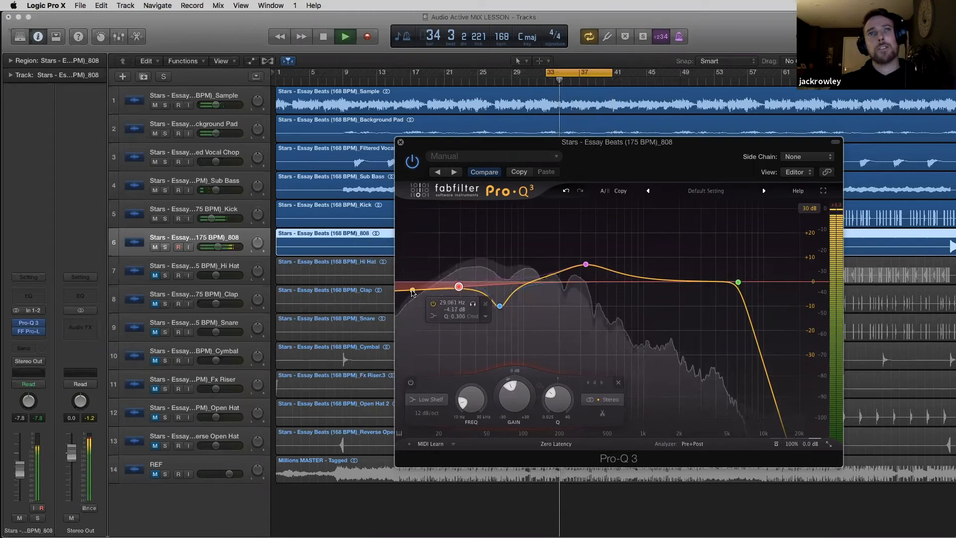
# Add an EQ band at about 12 Hz and a low cut at about 17 Hz with a 48 dB/oct slope.
pyautogui.click(412, 285)
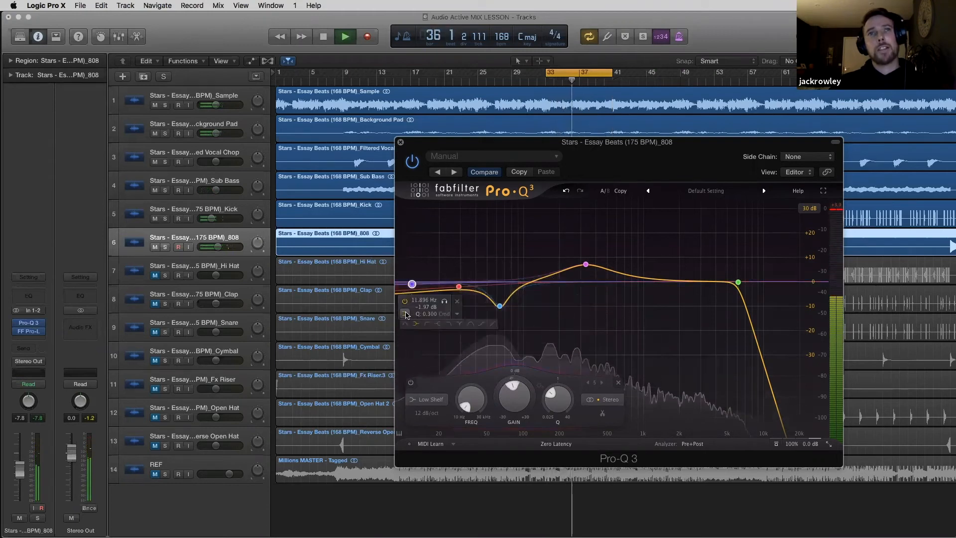
pyautogui.doubleClick(431, 326)
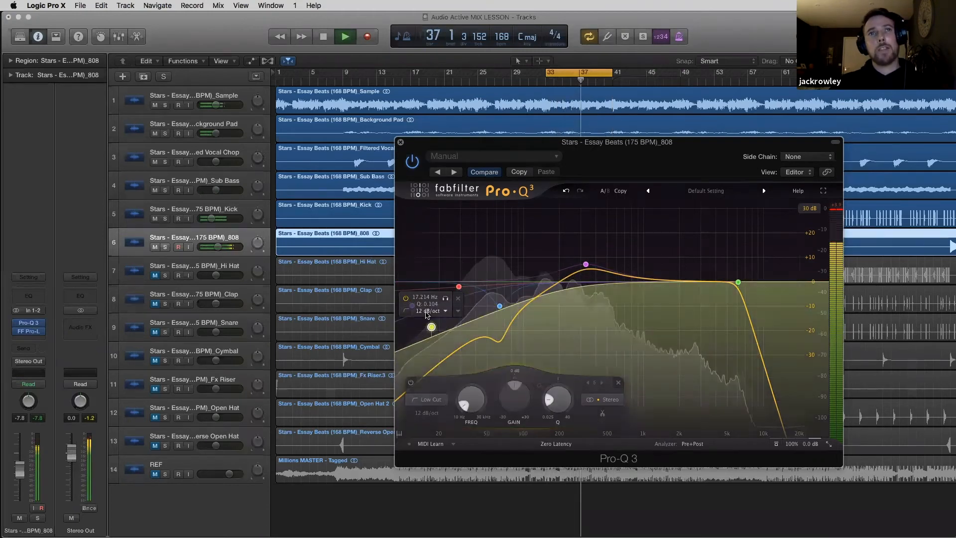
pyautogui.click(427, 311)
pyautogui.click(429, 380)
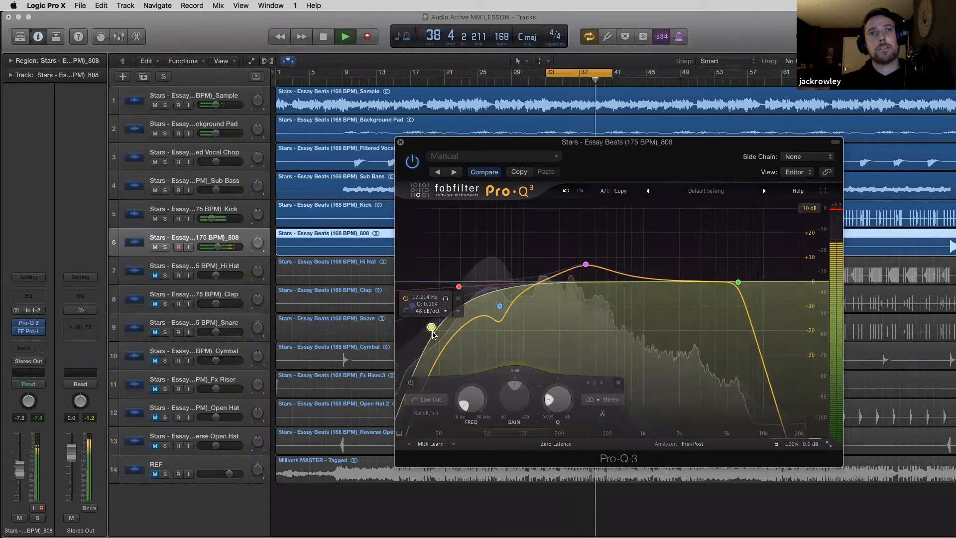
# Set the 808's low cut to 72 dB/oct, move it to about 13.5 Hz with Q 0.470, and solo the band briefly.
pyautogui.click(429, 311)
pyautogui.click(432, 378)
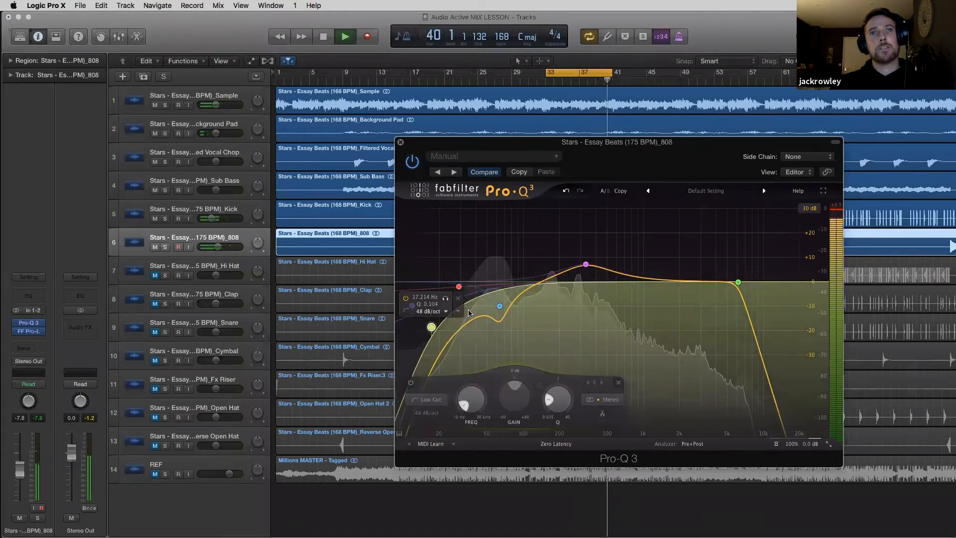
pyautogui.moveTo(432, 327); pyautogui.dragTo(421, 299)
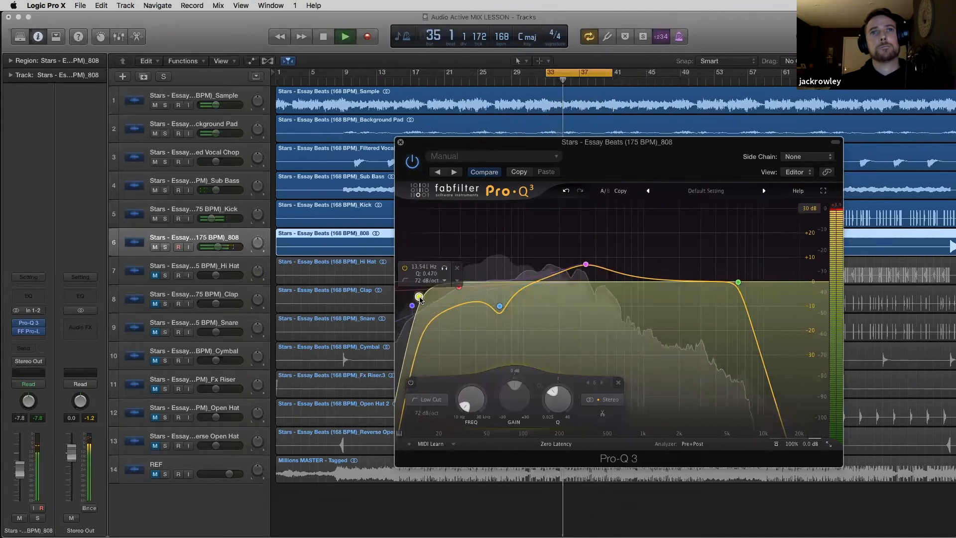
pyautogui.click(445, 268)
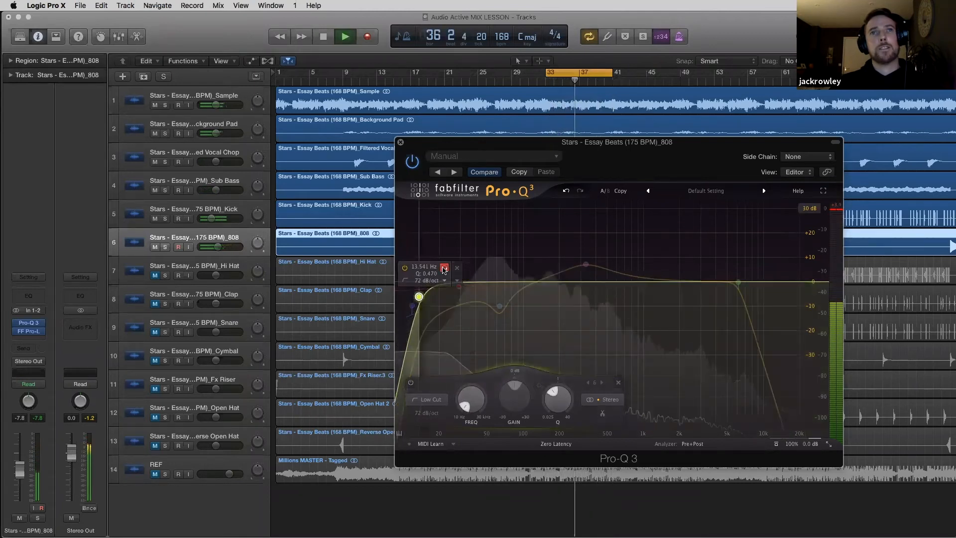
pyautogui.click(444, 268)
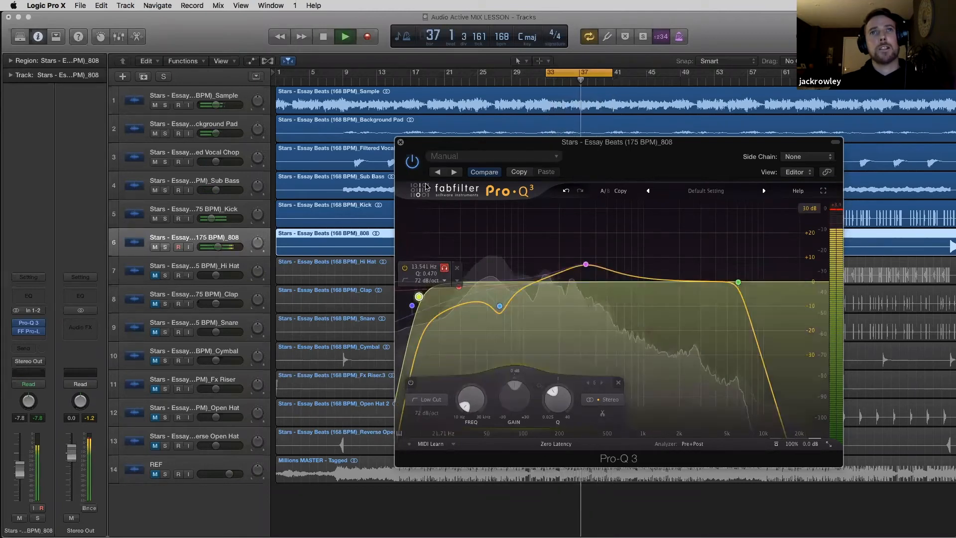
# Close the 808's EQ, extend the cycle region's start to bar 25, audition the unmuted tracks, and select the Sample track.
pyautogui.press('space')
pyautogui.click(401, 144)
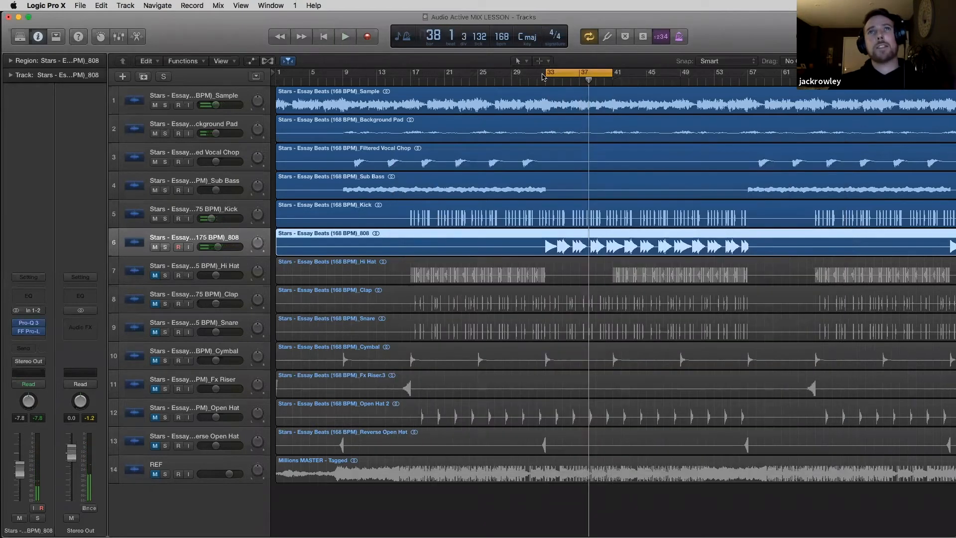
pyautogui.moveTo(547, 73); pyautogui.dragTo(478, 80)
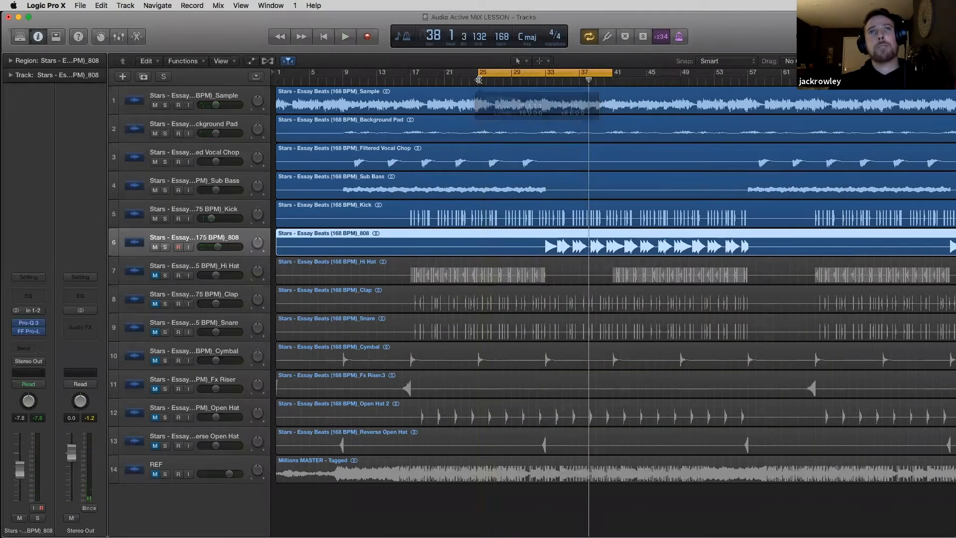
pyautogui.press('space')
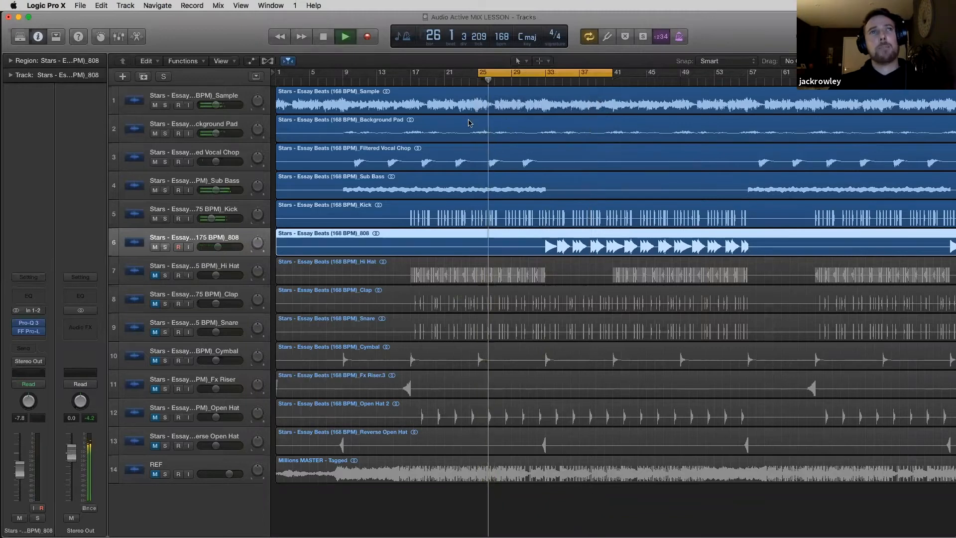
pyautogui.click(219, 95)
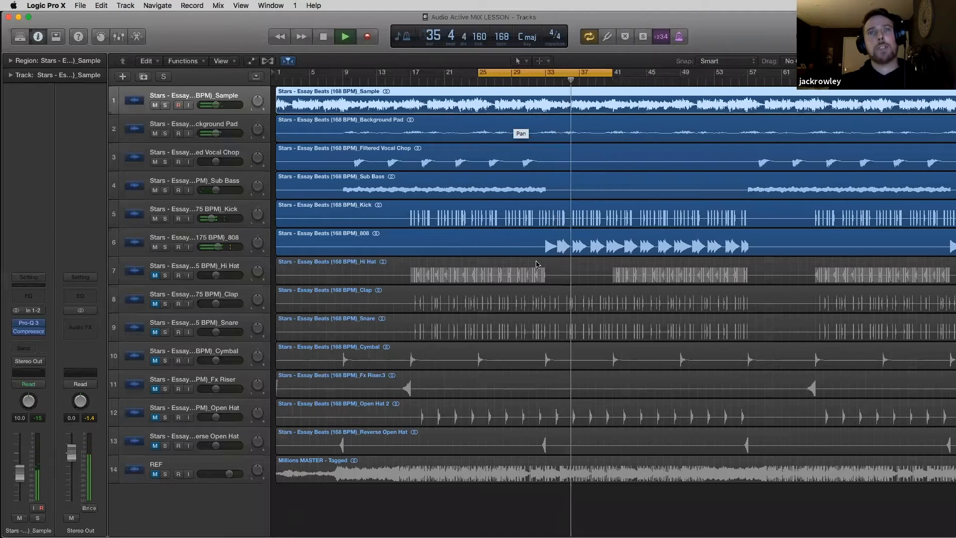
pyautogui.press('space')
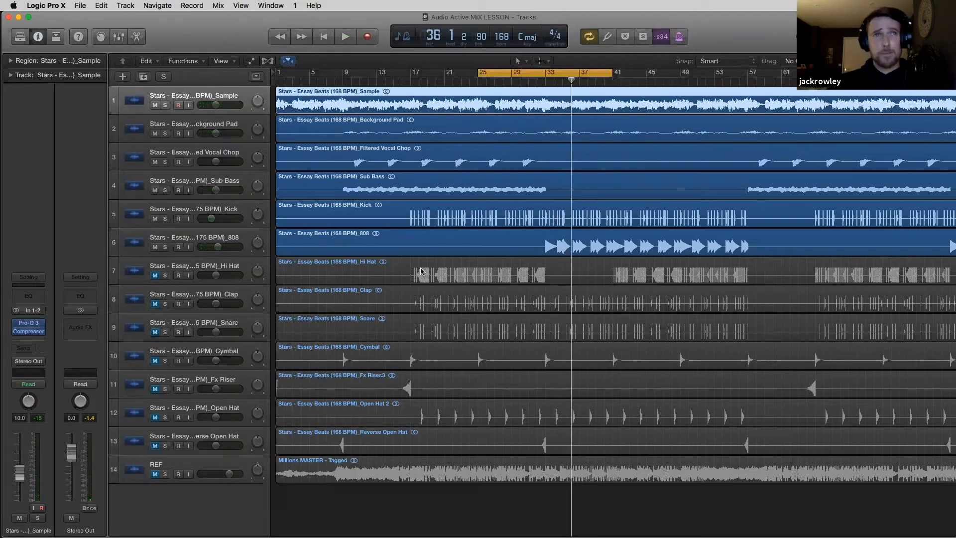
# Unmute the Hi Hat, leave the Clap through Reverse Open Hat tracks muted, and solo the Hi Hat.
pyautogui.moveTo(157, 278); pyautogui.dragTo(156, 416)
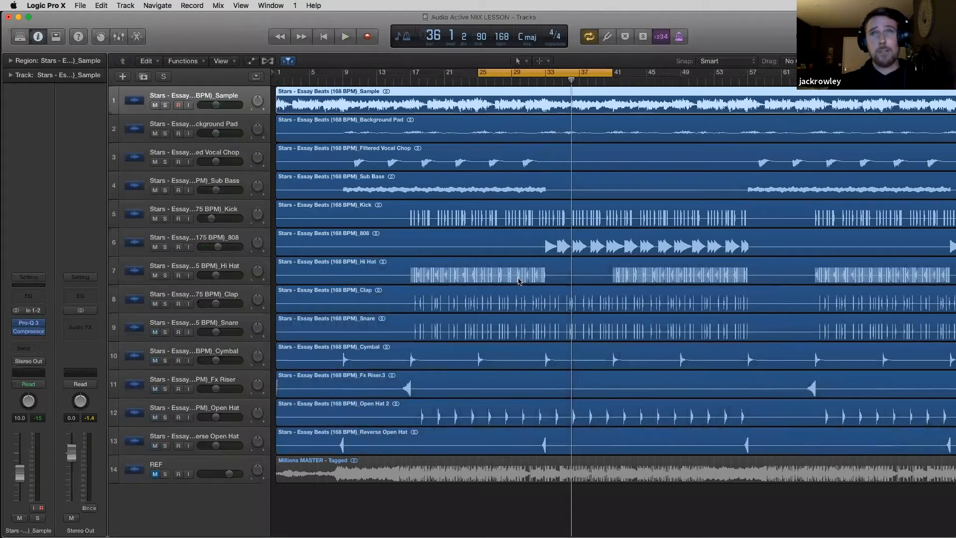
pyautogui.click(500, 512)
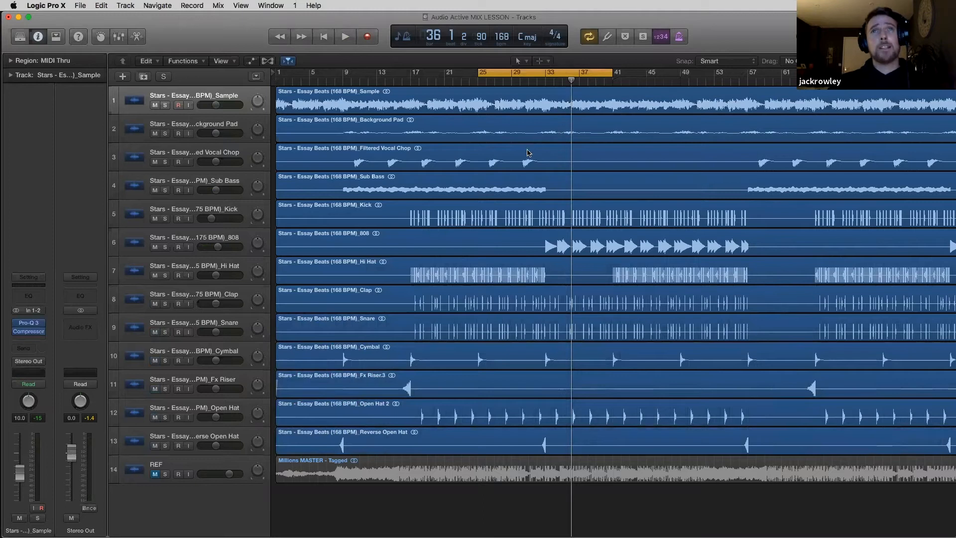
pyautogui.click(212, 264)
pyautogui.moveTo(155, 303); pyautogui.dragTo(161, 447)
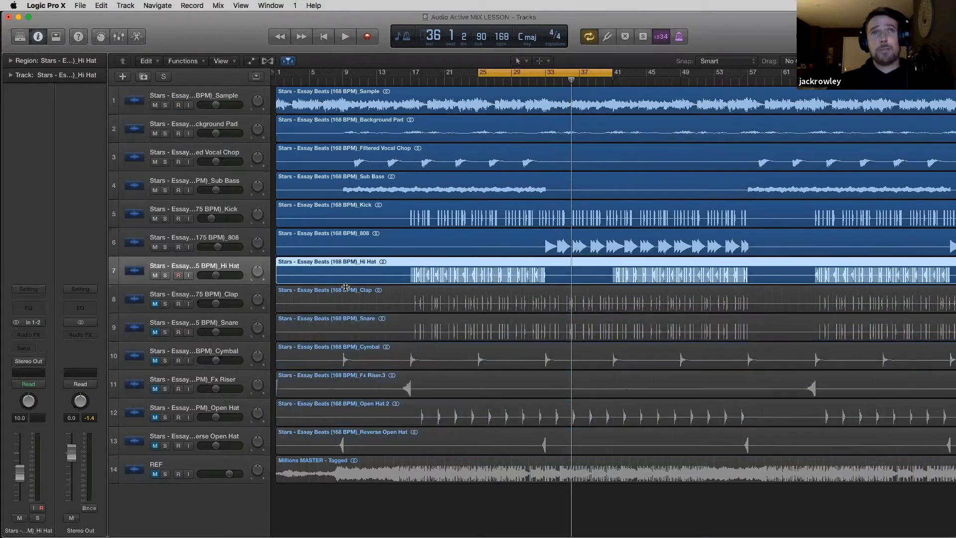
pyautogui.click(165, 276)
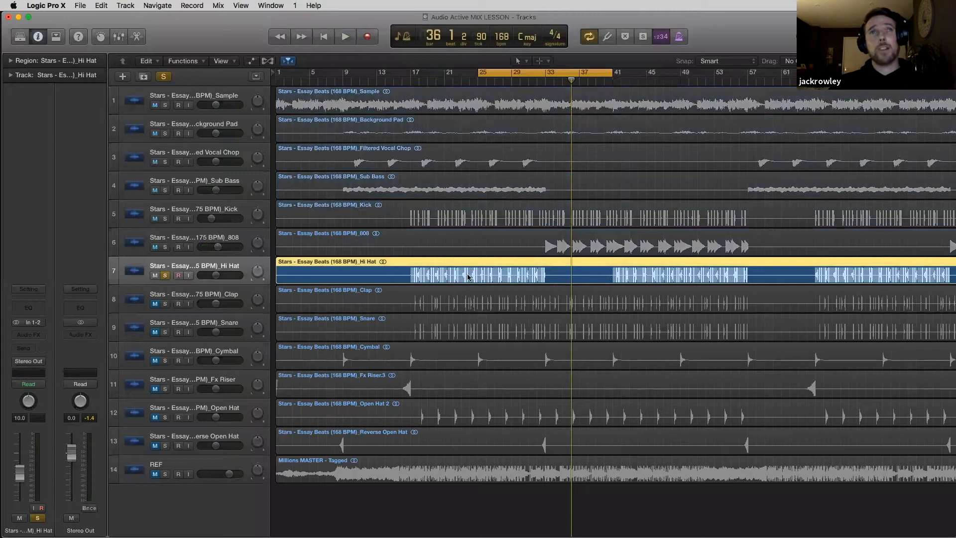
# Insert a stereo FabFilter Pro-Q 3 on the Hi Hat with a 30 dB display range and start playback.
pyautogui.click(34, 339)
pyautogui.moveTo(59, 456)
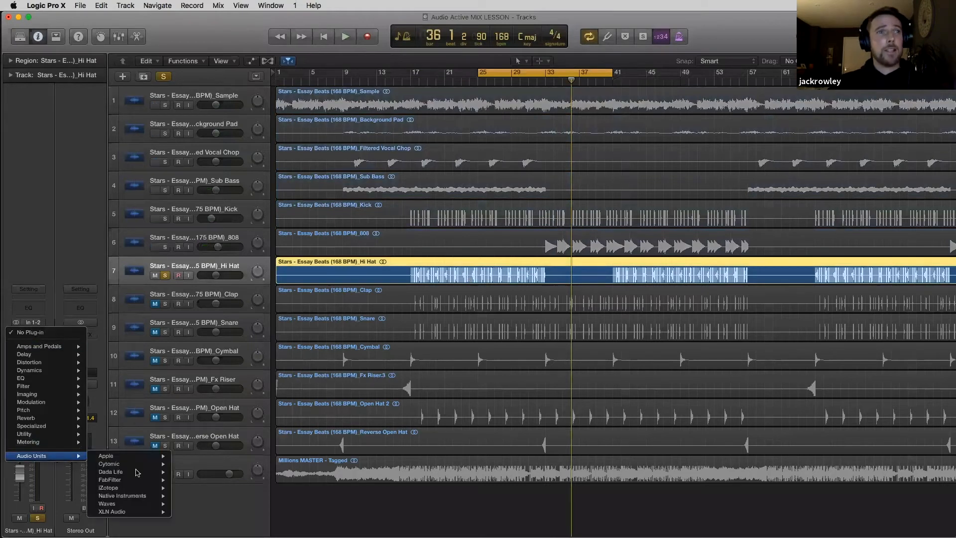
pyautogui.moveTo(144, 480)
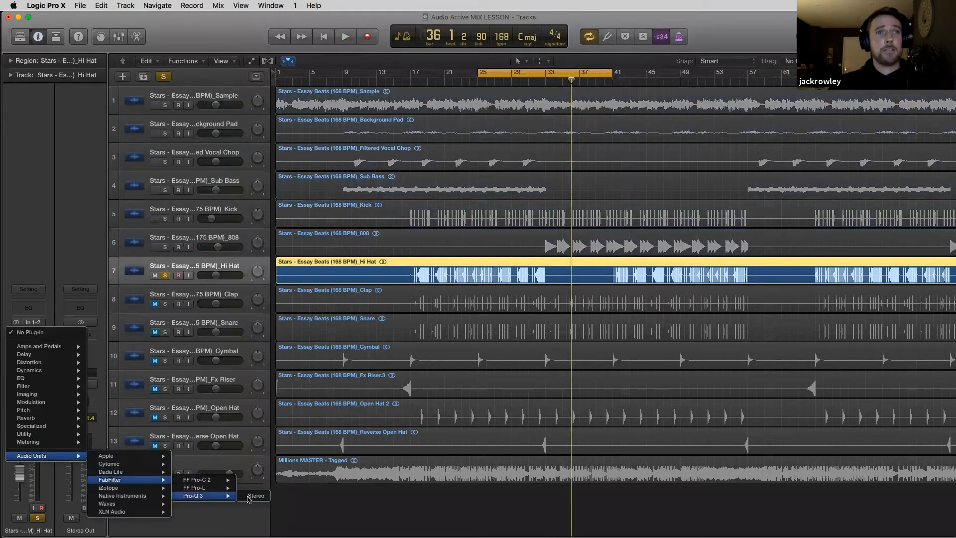
pyautogui.click(254, 496)
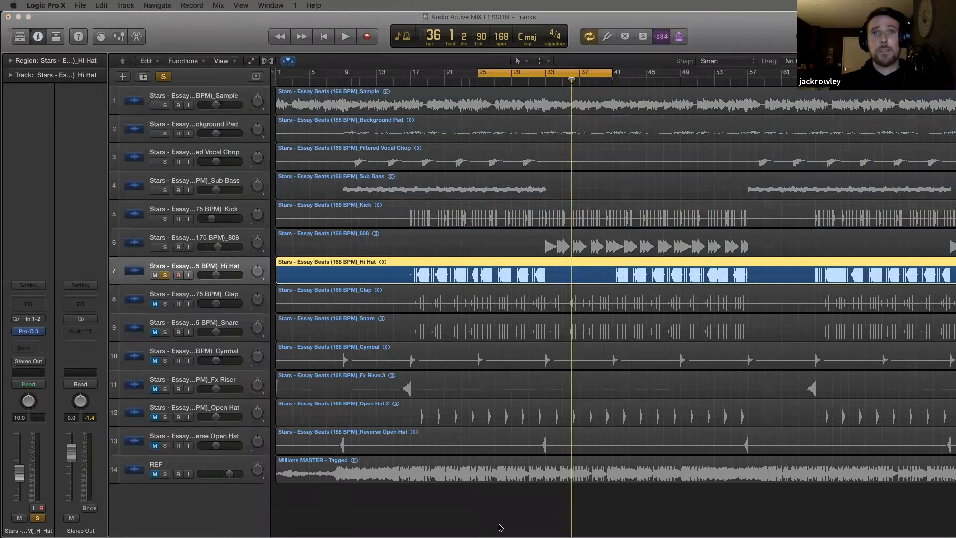
pyautogui.click(823, 198)
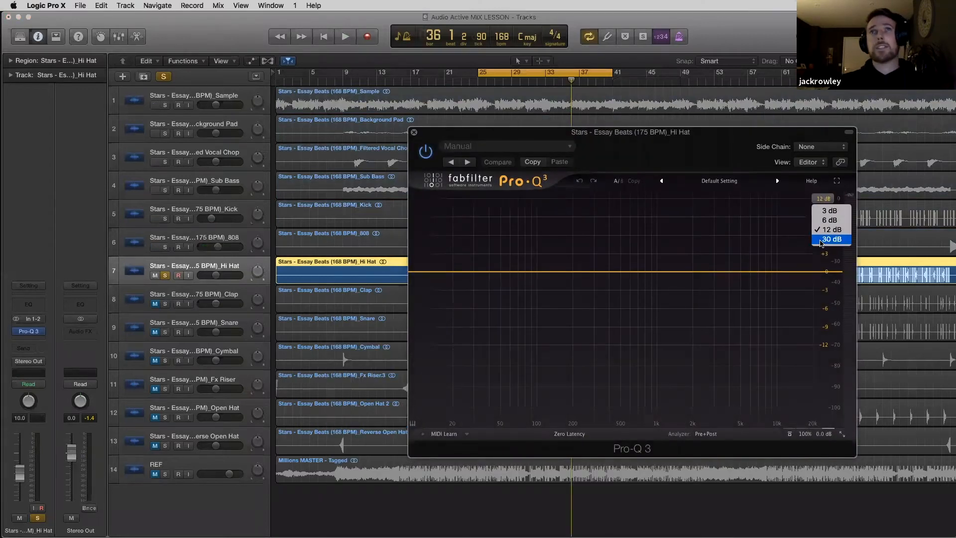
pyautogui.click(831, 239)
pyautogui.press('space')
pyautogui.moveTo(781, 135); pyautogui.dragTo(709, 137)
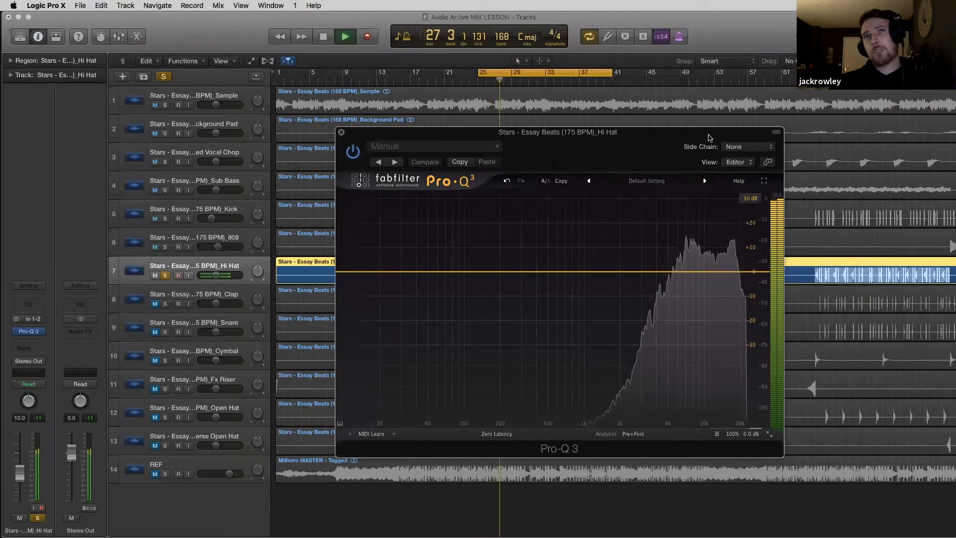
# Dip the Hi Hat by about 5 dB near 8 kHz and add a 48 dB/oct high cut at about 14.9 kHz.
pyautogui.click(687, 272)
pyautogui.moveTo(689, 273); pyautogui.dragTo(691, 286)
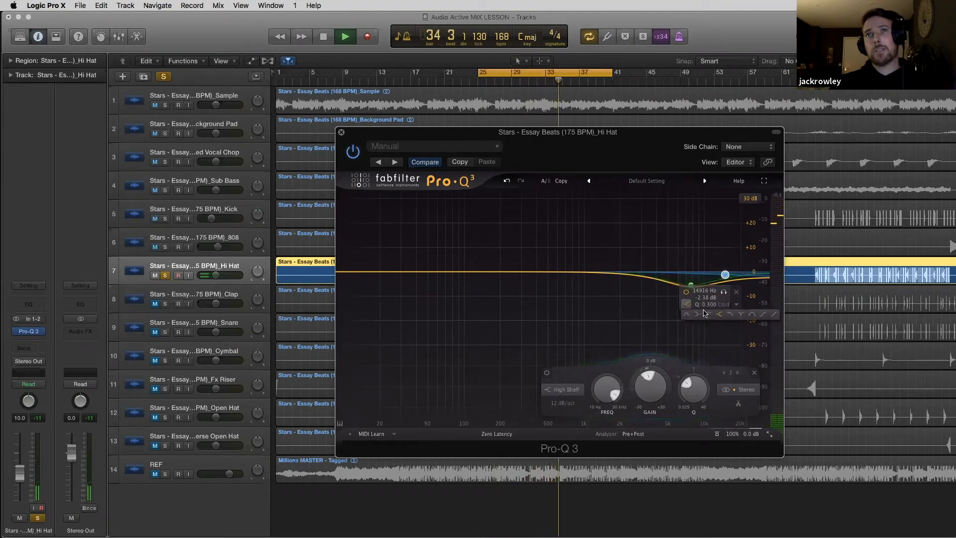
pyautogui.click(730, 314)
pyautogui.click(704, 281)
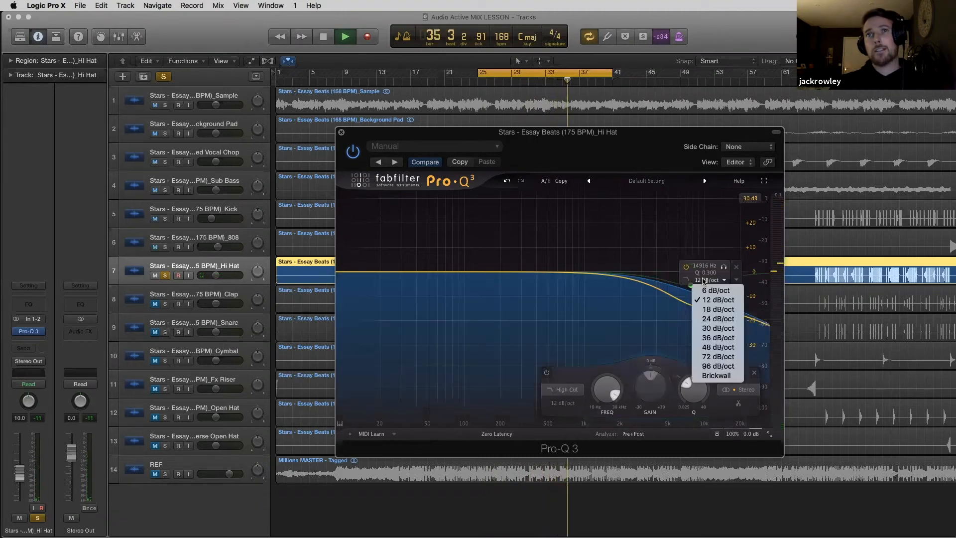
pyautogui.click(711, 347)
# Shorten the cycle to end at bar 33, lower the Hi Hat's high cut to about 12 kHz with higher Q, and close the EQ.
pyautogui.moveTo(612, 77); pyautogui.dragTo(545, 77)
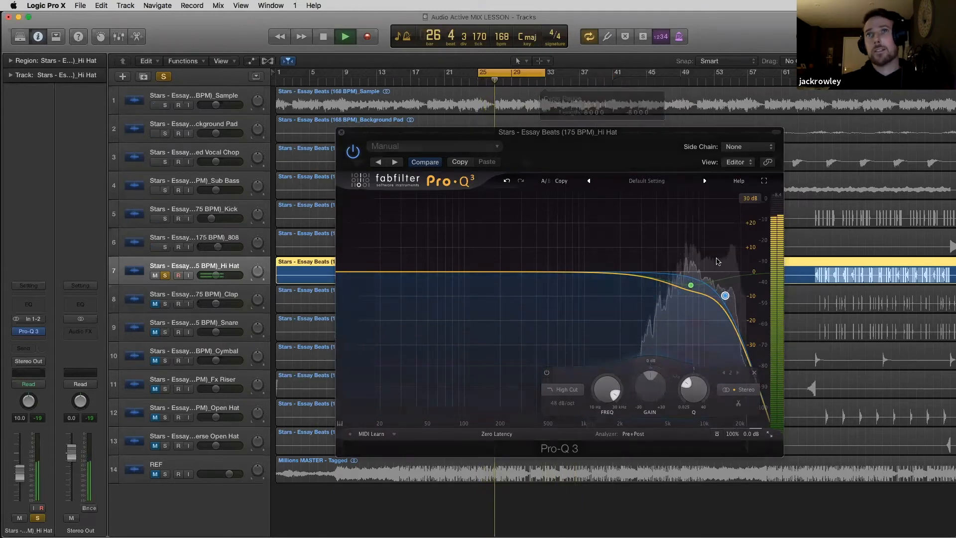
pyautogui.moveTo(725, 294); pyautogui.dragTo(713, 263)
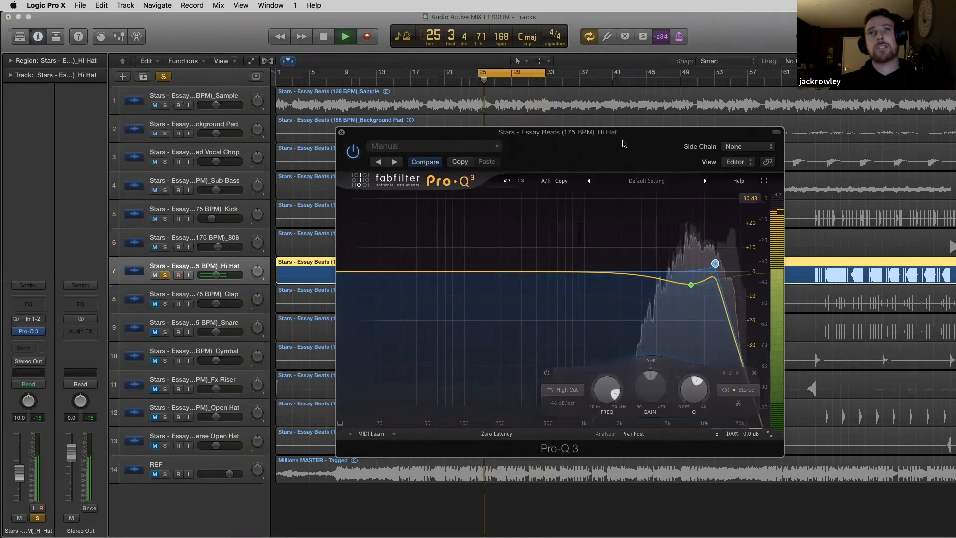
pyautogui.press('space')
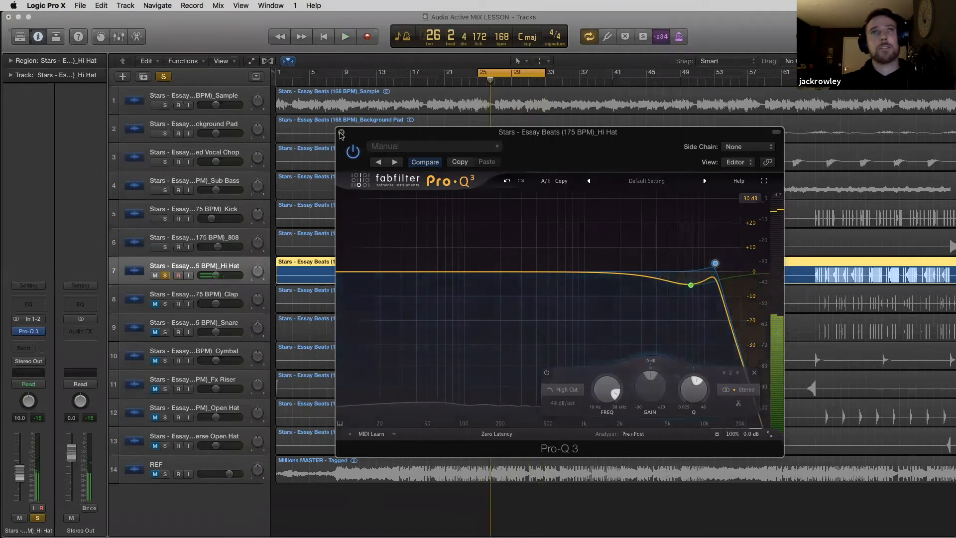
pyautogui.press('super+w')
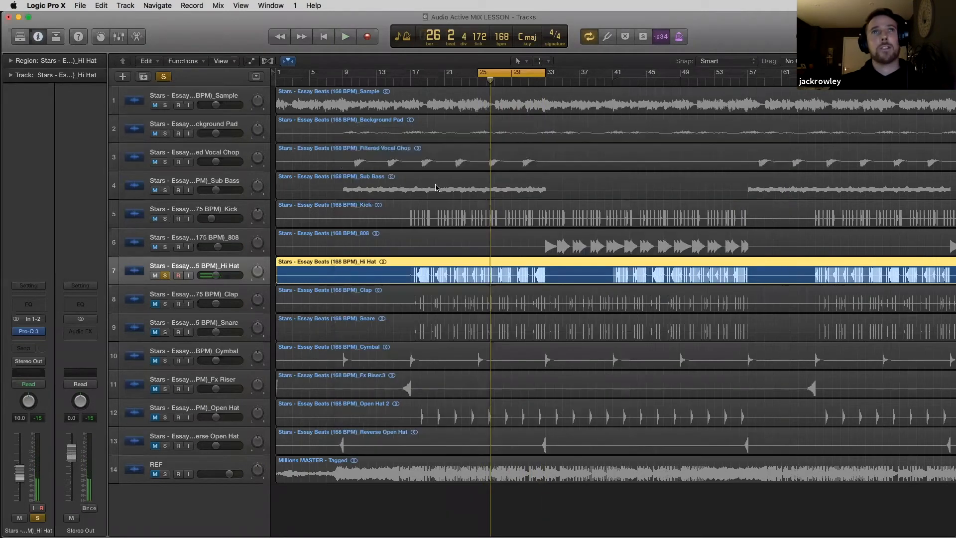
# Unsolo the Hi Hat, then unmute, solo and select the Clap track.
pyautogui.click(166, 276)
pyautogui.click(156, 303)
pyautogui.click(166, 304)
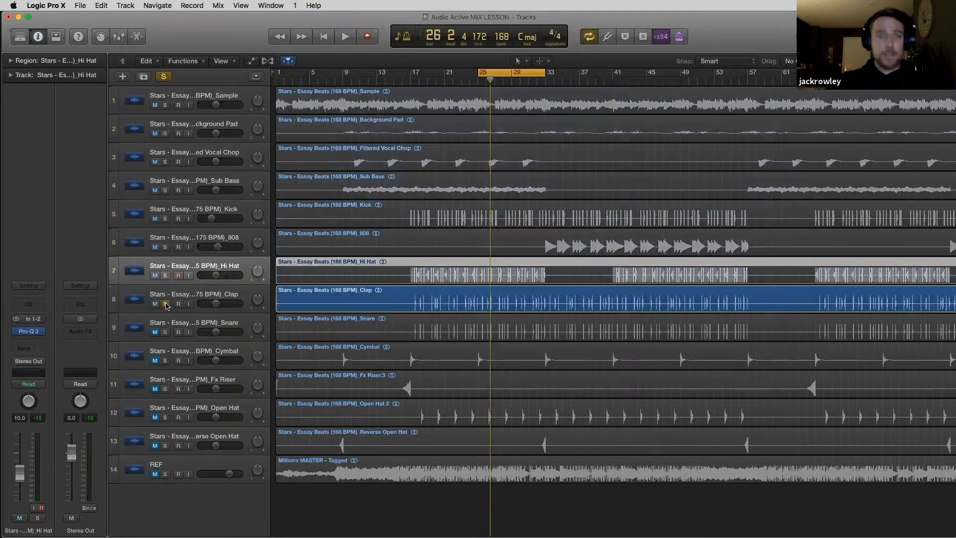
pyautogui.click(226, 298)
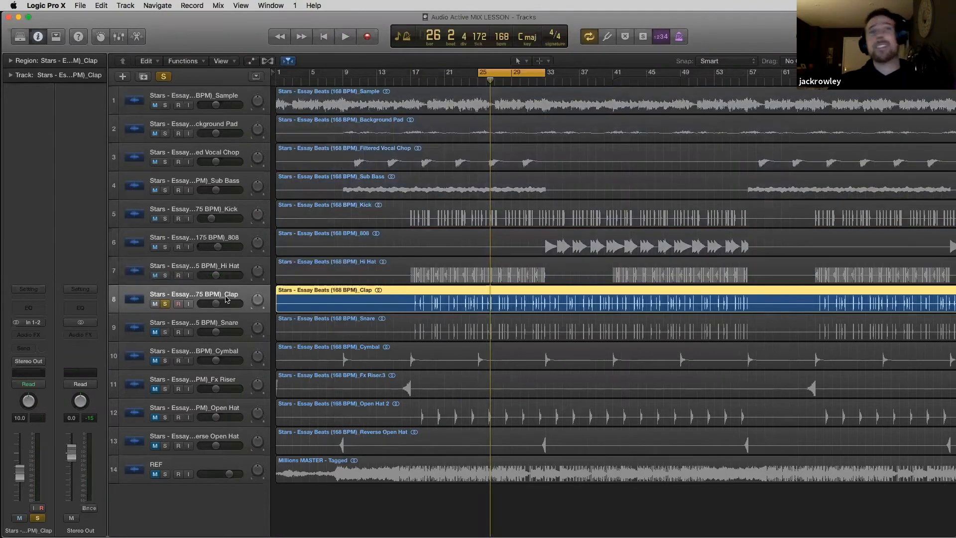
# Insert a stereo FabFilter Pro-Q 3 on the Clap with a 30 dB display range and audition the soloed track.
pyautogui.click(28, 335)
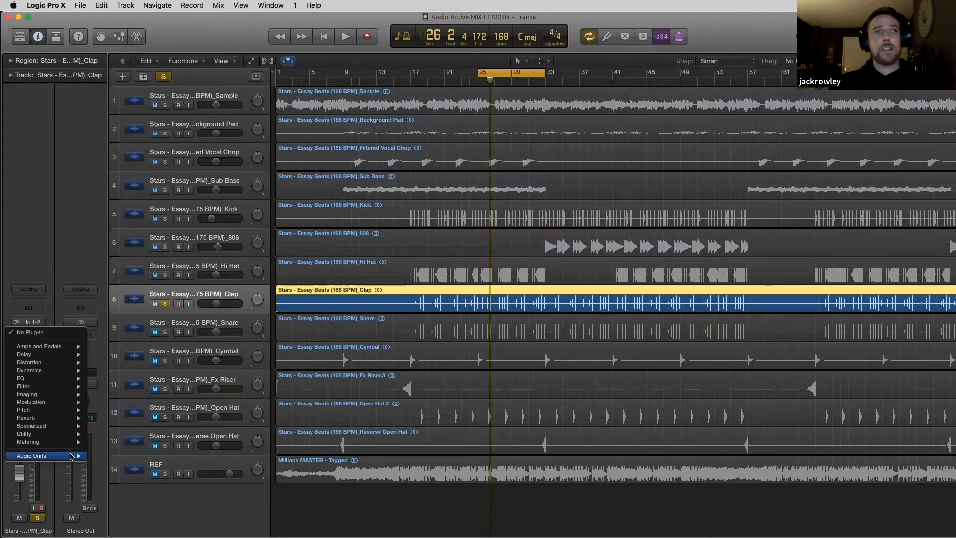
pyautogui.moveTo(71, 457)
pyautogui.moveTo(129, 480)
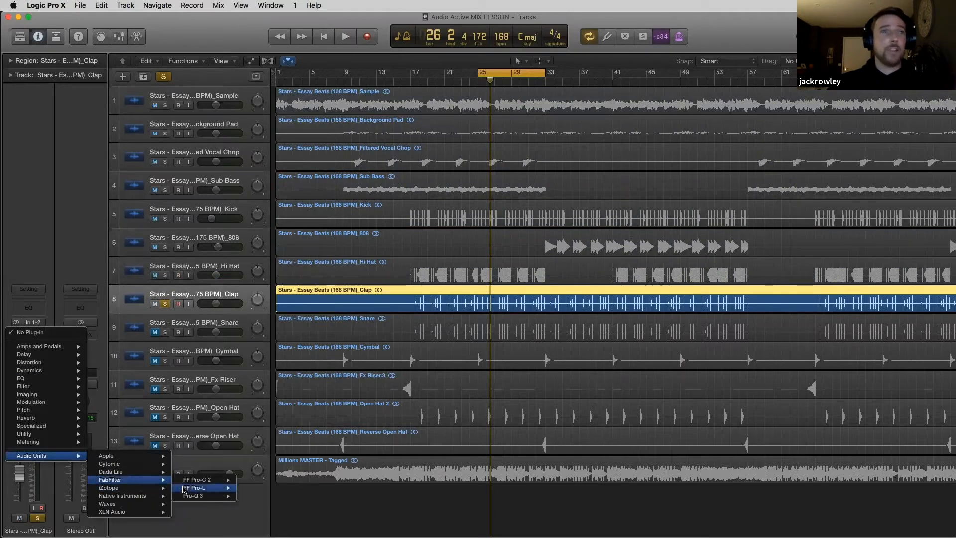
pyautogui.click(252, 493)
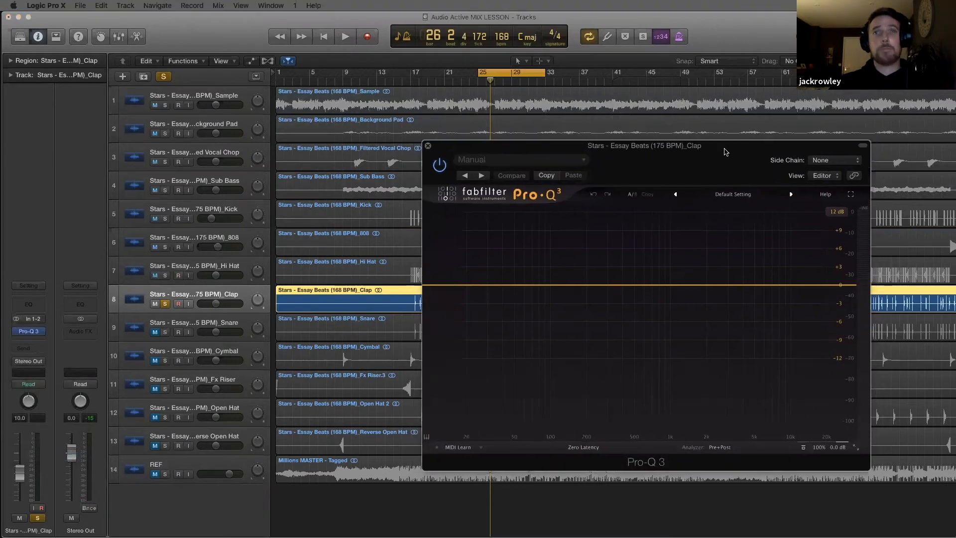
pyautogui.click(837, 215)
pyautogui.click(841, 254)
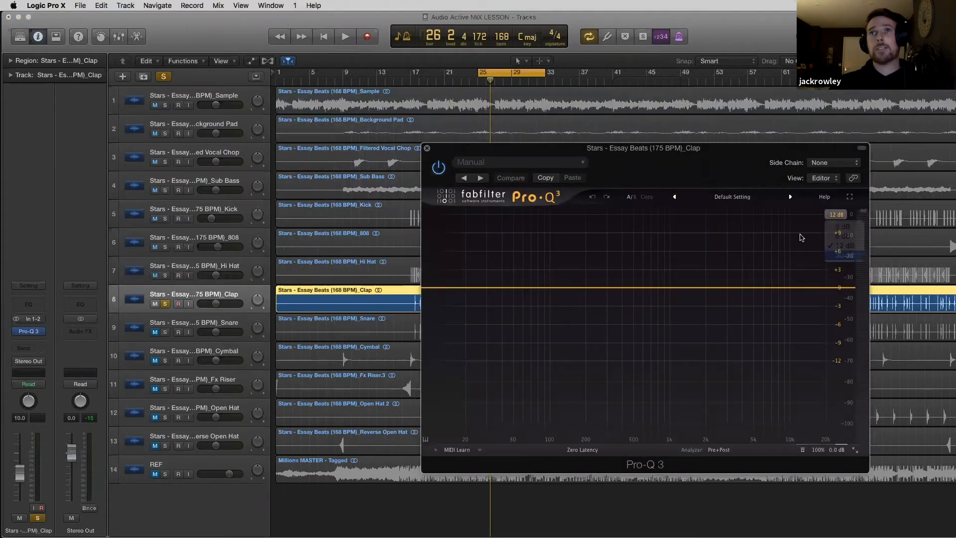
pyautogui.press('space')
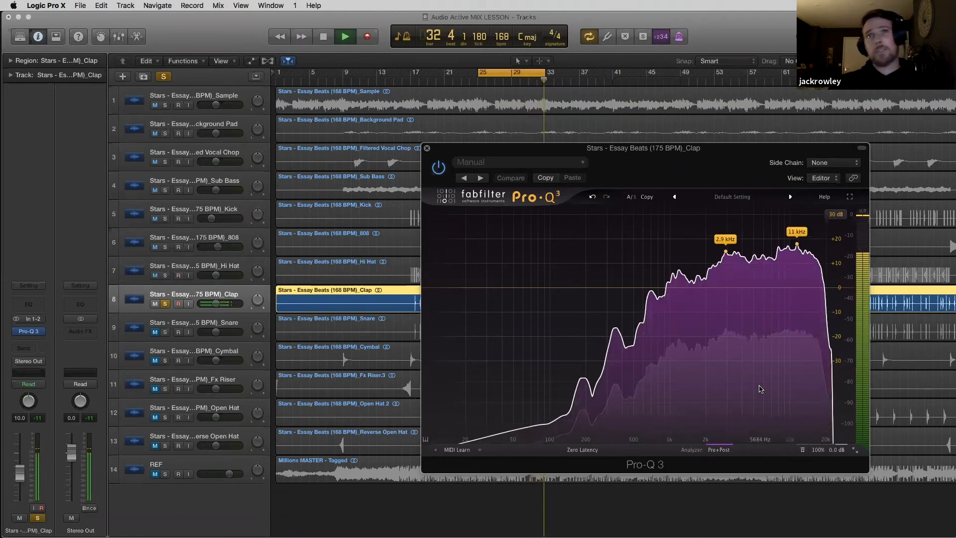
pyautogui.press('space')
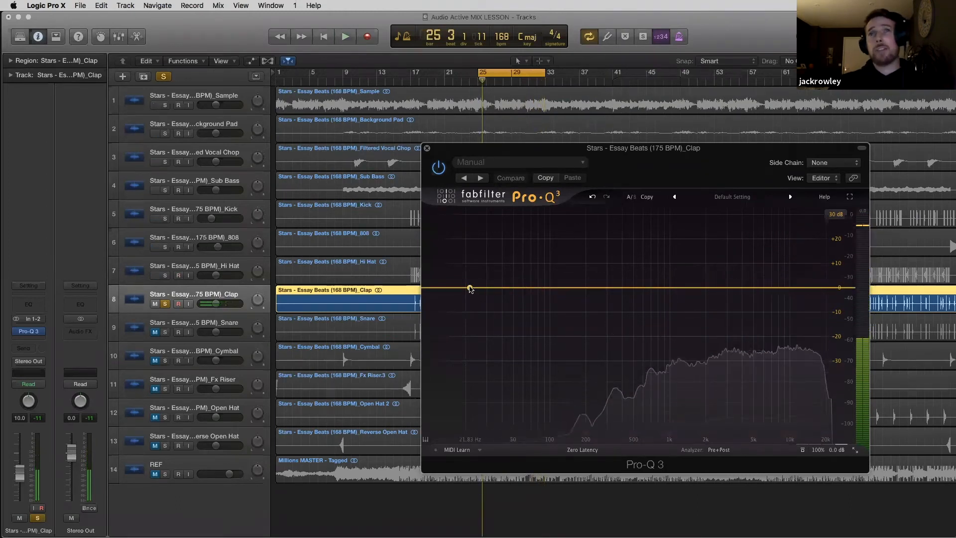
# Add a low cut at about 35 Hz with a 72 dB/oct slope to the Clap's EQ.
pyautogui.moveTo(470, 289); pyautogui.dragTo(469, 343)
pyautogui.click(468, 349)
pyautogui.click(493, 357)
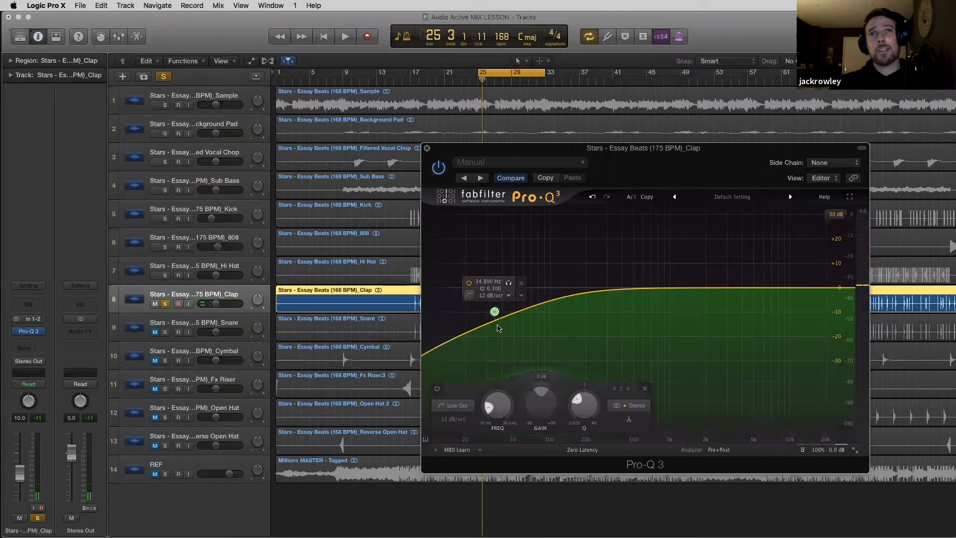
pyautogui.click(491, 295)
pyautogui.click(499, 374)
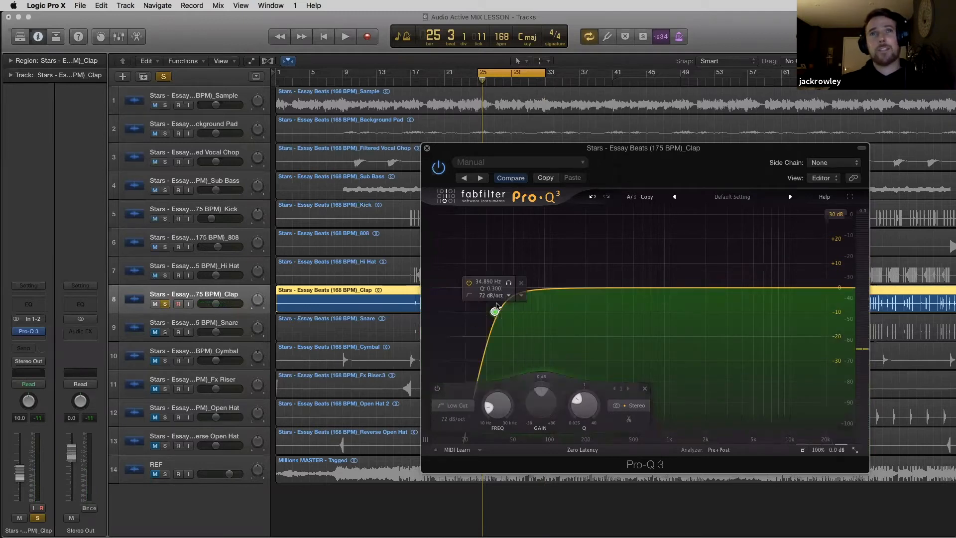
# Raise the Clap's low cut to about 201 Hz by auditioning the band during playback, and close the EQ.
pyautogui.moveTo(494, 311); pyautogui.dragTo(620, 286)
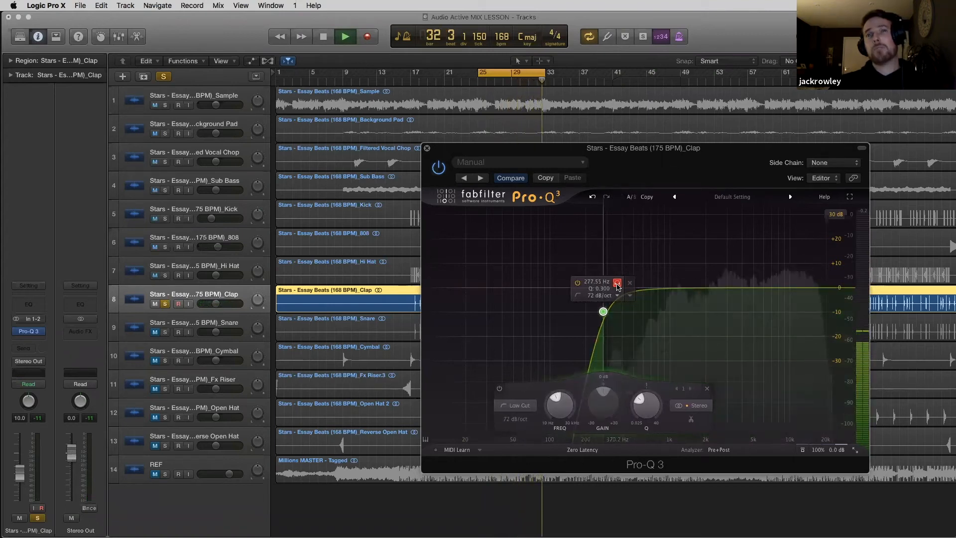
pyautogui.moveTo(619, 287); pyautogui.dragTo(599, 288)
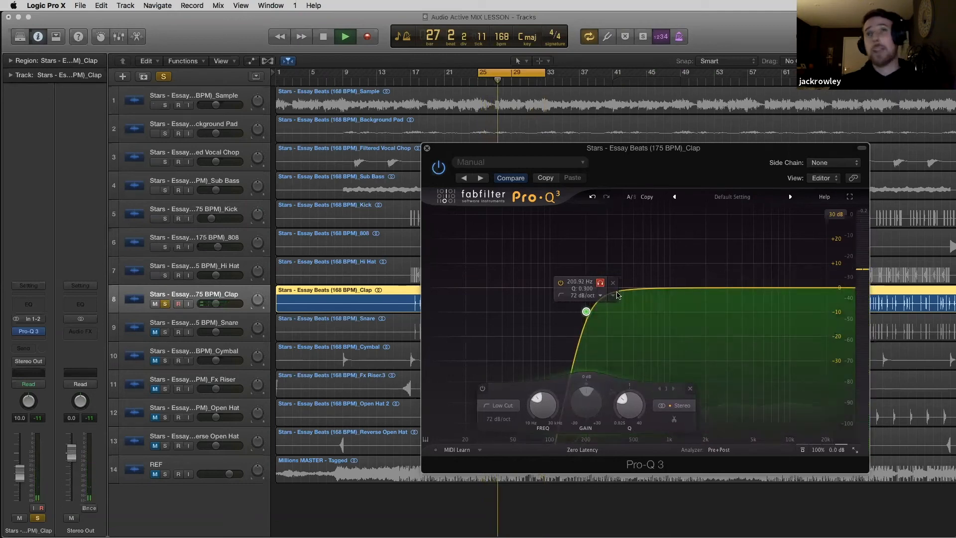
pyautogui.click(426, 148)
pyautogui.press('space')
# Solo the Snare instead of the Clap, start playback and select the Snare track.
pyautogui.click(165, 332)
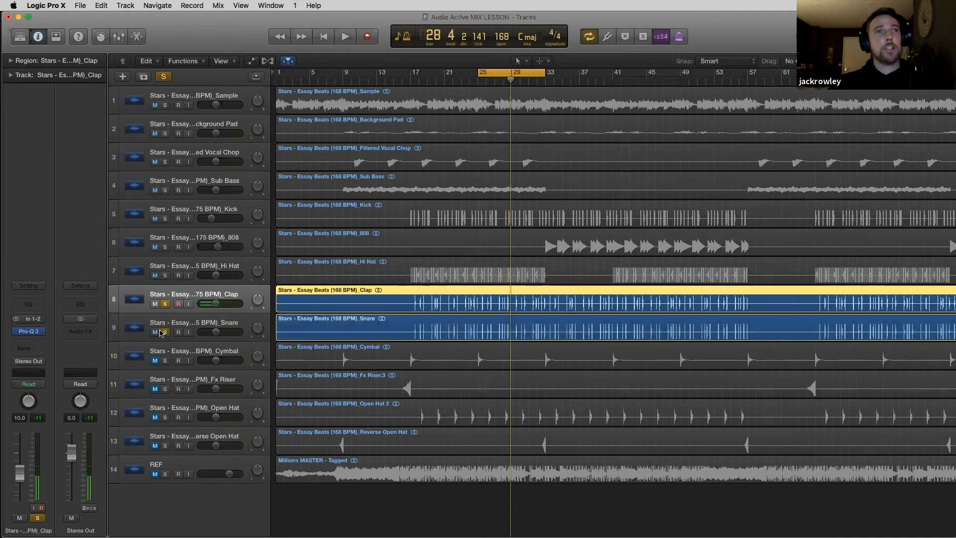
pyautogui.click(165, 304)
pyautogui.press('space')
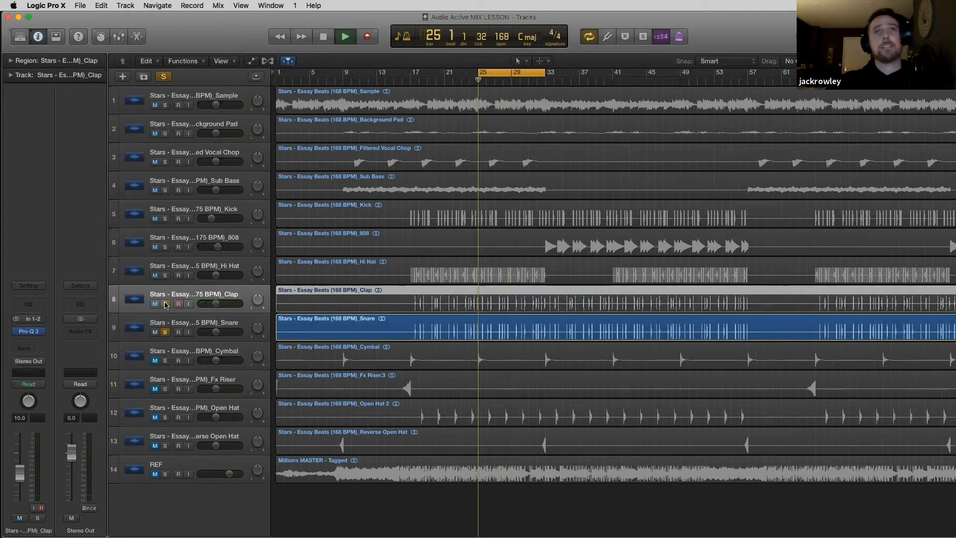
pyautogui.click(202, 321)
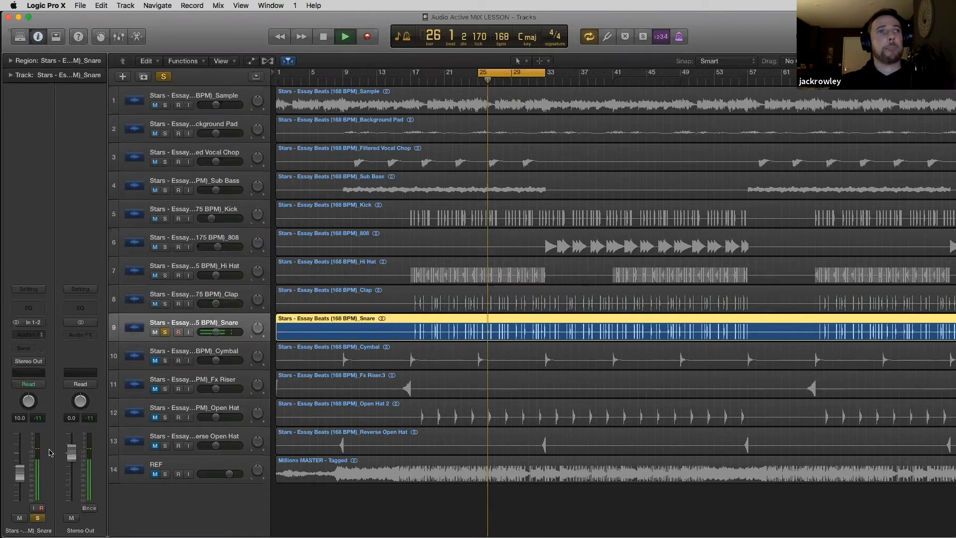
# Insert a stereo FabFilter Pro-Q 3 on the Snare track.
pyautogui.click(29, 334)
pyautogui.moveTo(50, 456)
pyautogui.moveTo(119, 480)
pyautogui.moveTo(199, 497)
pyautogui.click(252, 495)
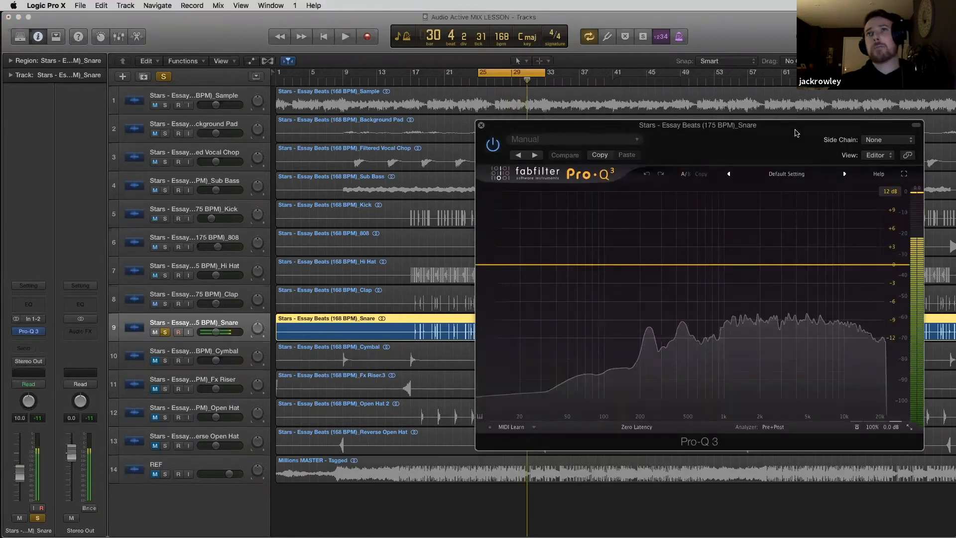
# Set the Snare EQ's display range to 30 dB and audition the soloed track against the analyzer.
pyautogui.press('space')
pyautogui.click(891, 192)
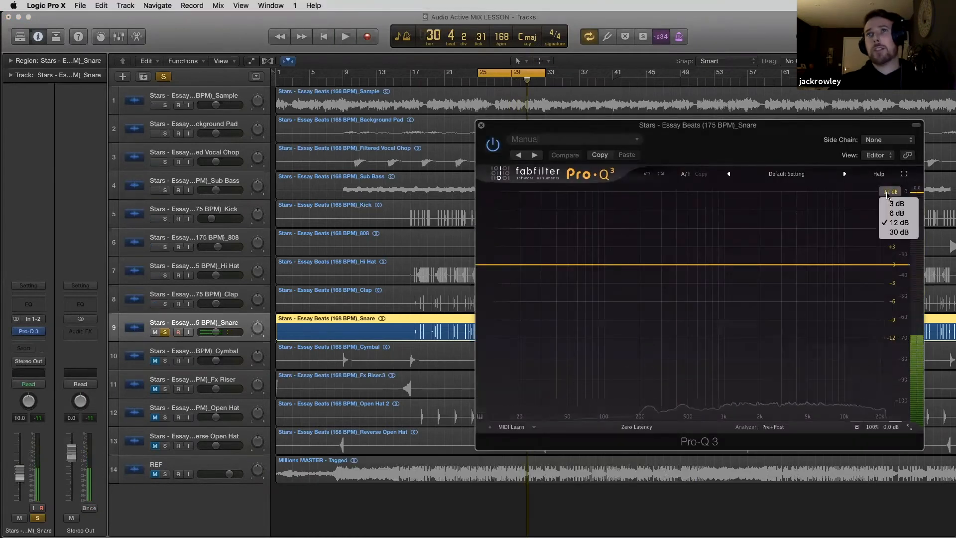
pyautogui.click(895, 233)
pyautogui.moveTo(758, 126); pyautogui.dragTo(706, 126)
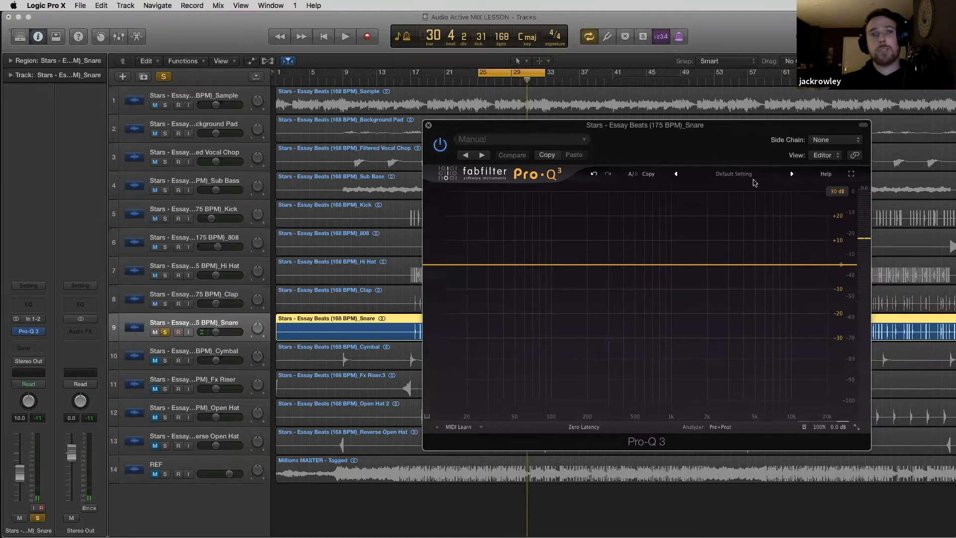
pyautogui.press('space')
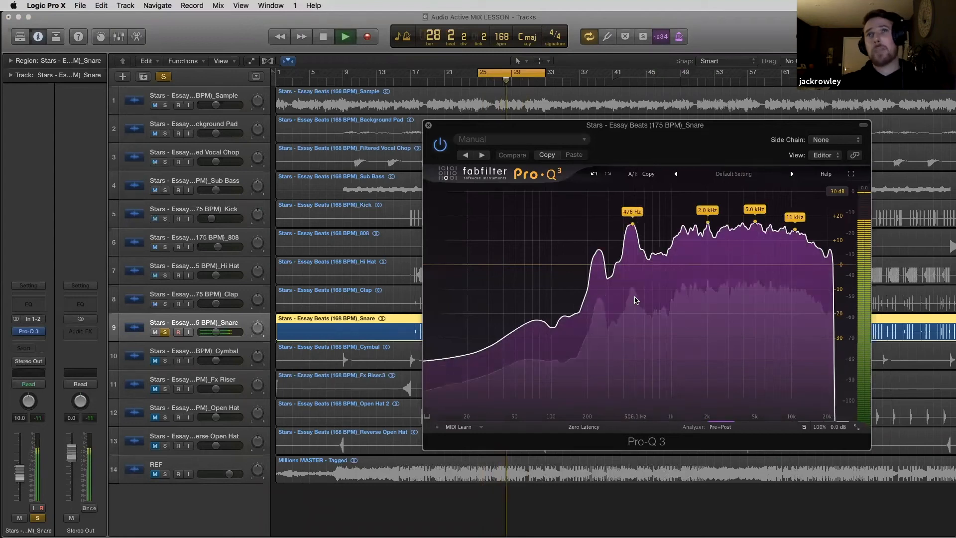
pyautogui.press('space')
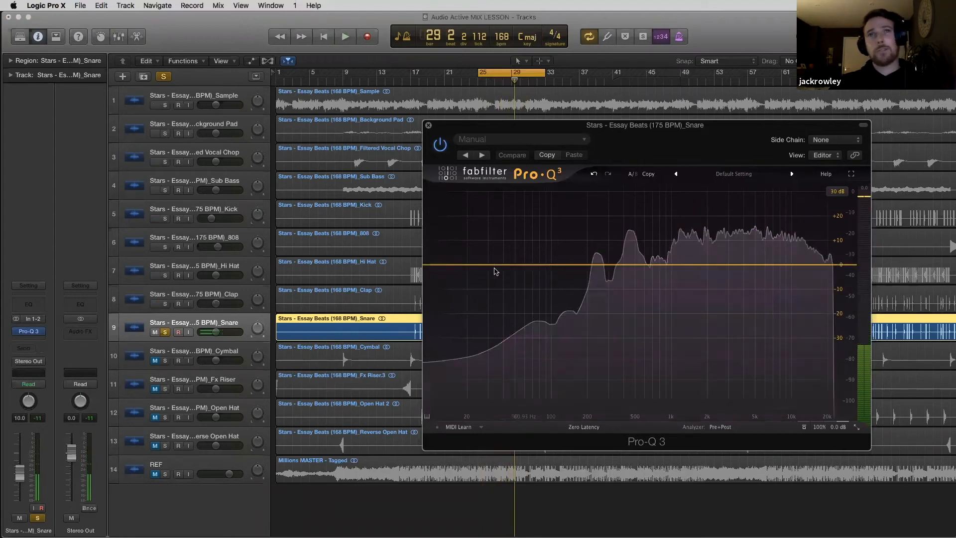
# Add a low cut at about 21 Hz with a 48 dB/oct slope to the Snare's EQ.
pyautogui.moveTo(468, 265); pyautogui.dragTo(471, 303)
pyautogui.click(446, 312)
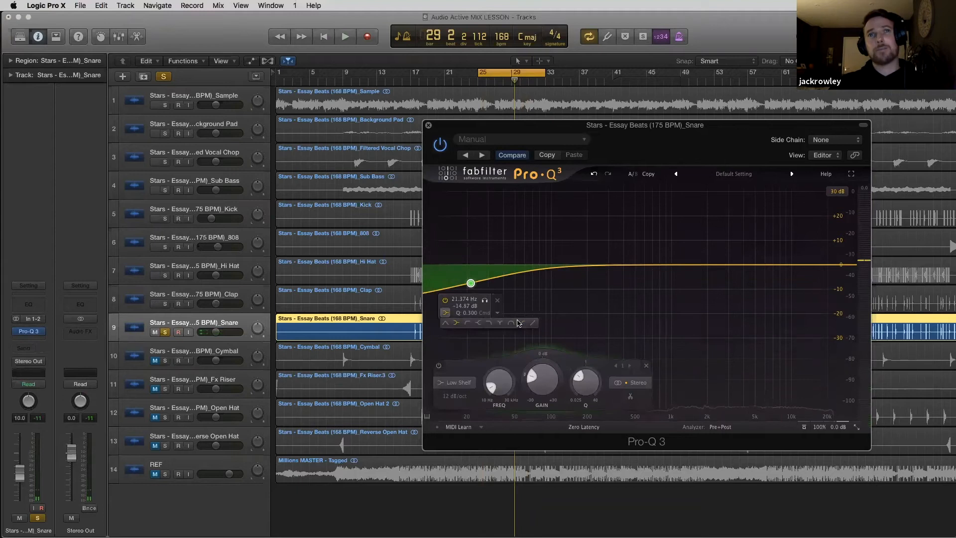
pyautogui.click(466, 323)
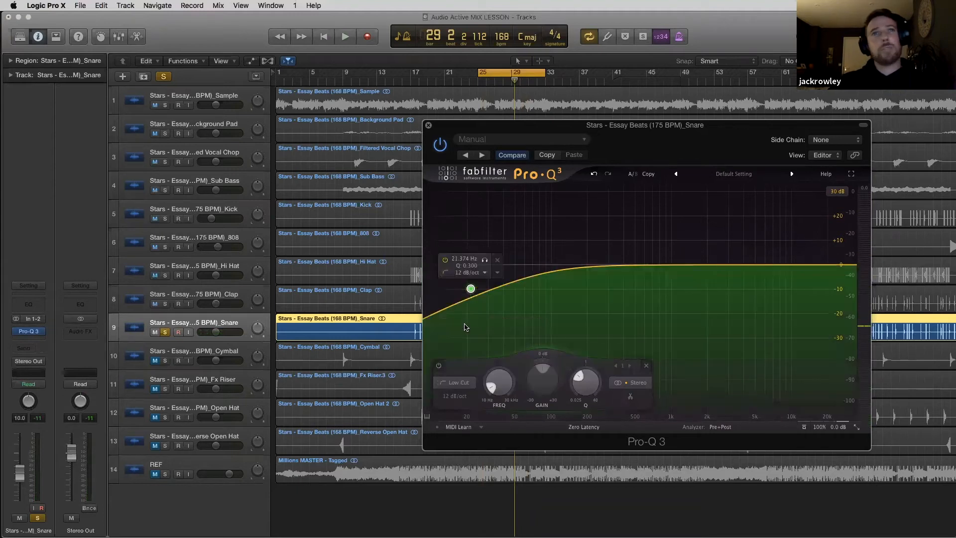
pyautogui.click(466, 273)
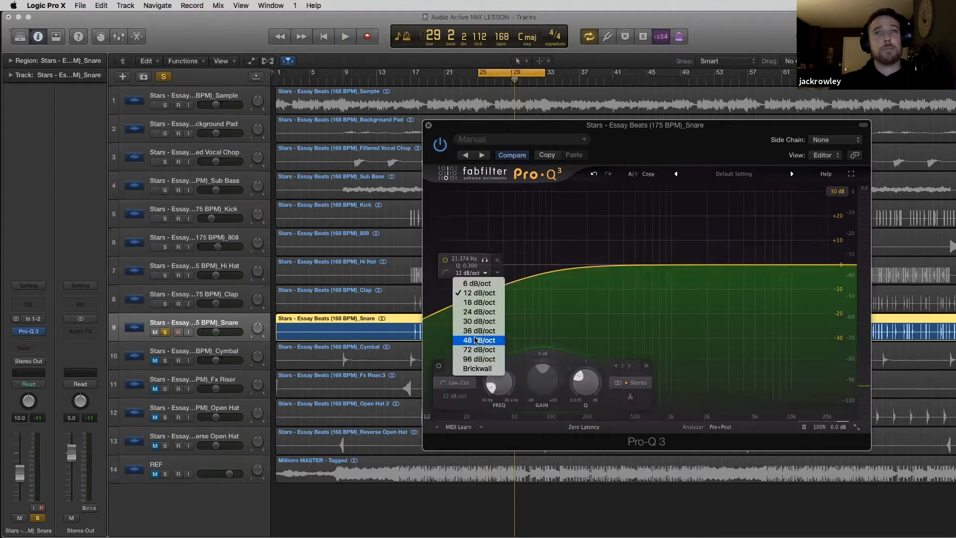
pyautogui.click(476, 340)
# Raise the Snare's low cut to roughly 80 Hz by auditioning the band, and close the EQ.
pyautogui.moveTo(472, 289); pyautogui.dragTo(556, 292)
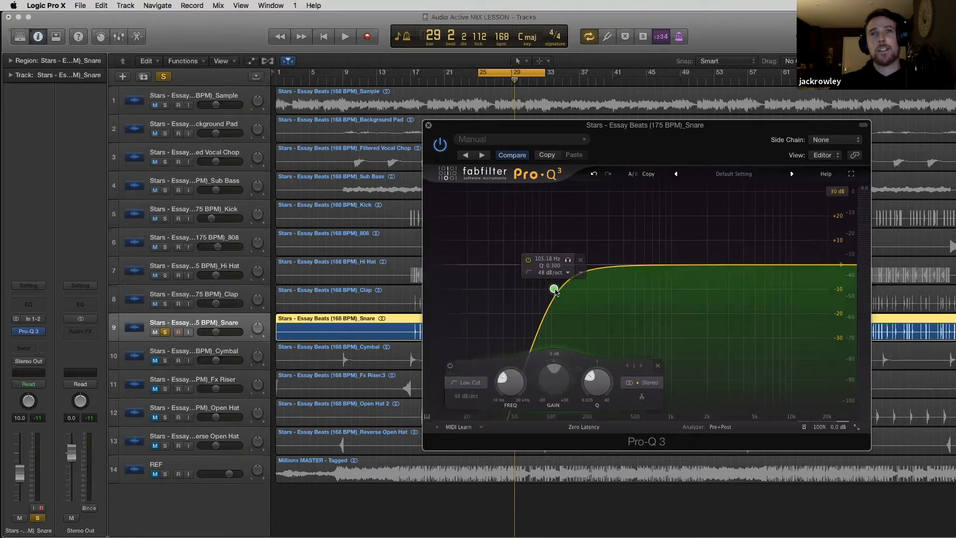
pyautogui.click(568, 260)
pyautogui.moveTo(628, 257); pyautogui.dragTo(559, 272)
pyautogui.press('space')
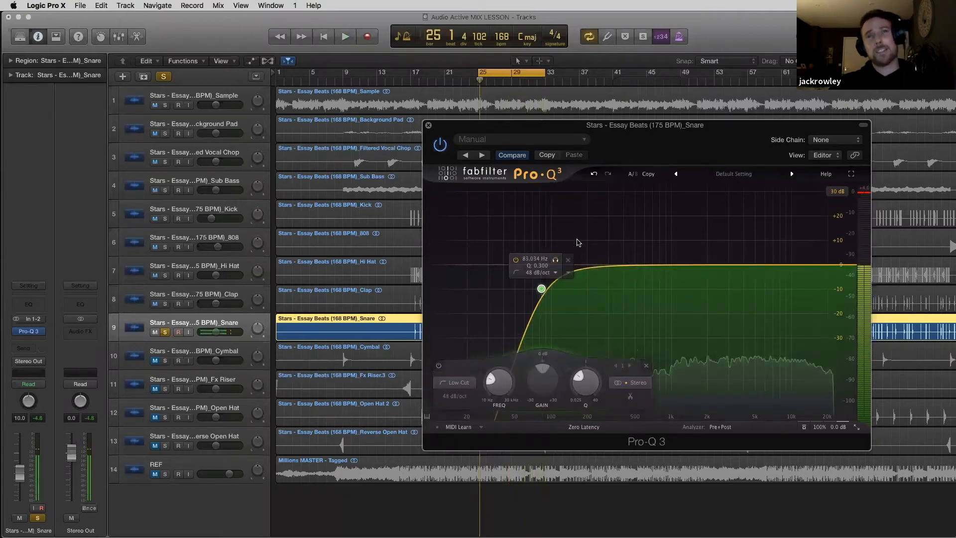
pyautogui.moveTo(542, 289); pyautogui.dragTo(536, 282)
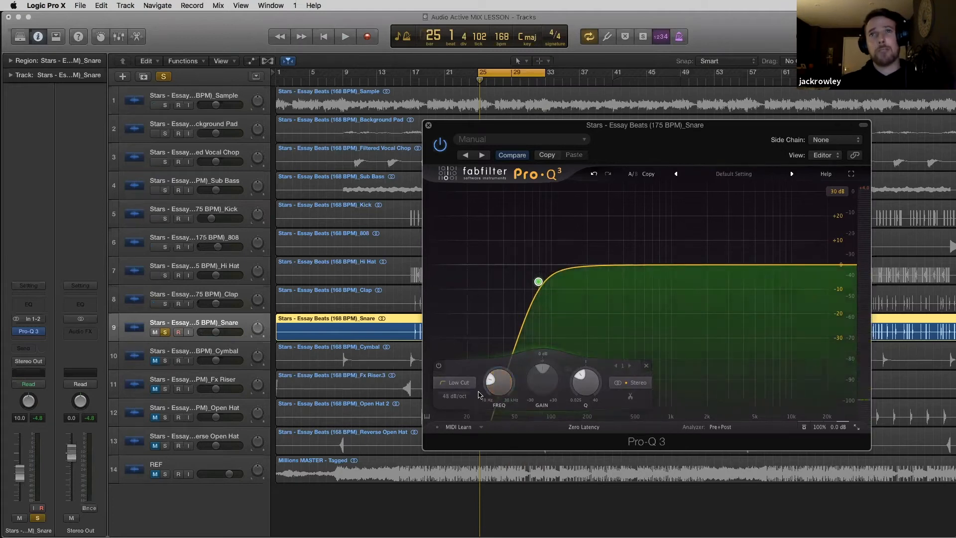
pyautogui.click(429, 126)
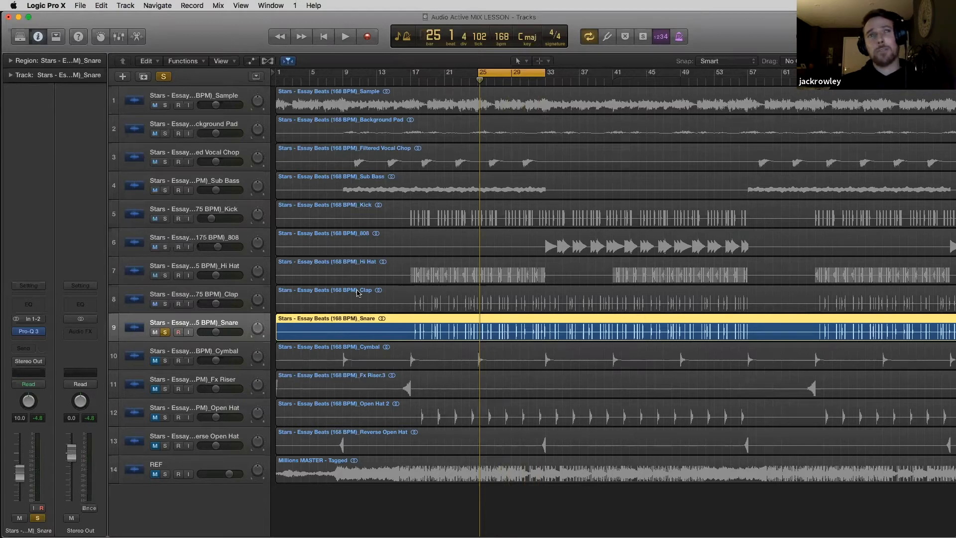
# Solo the Cymbal instead of the Snare and start playback.
pyautogui.click(244, 296)
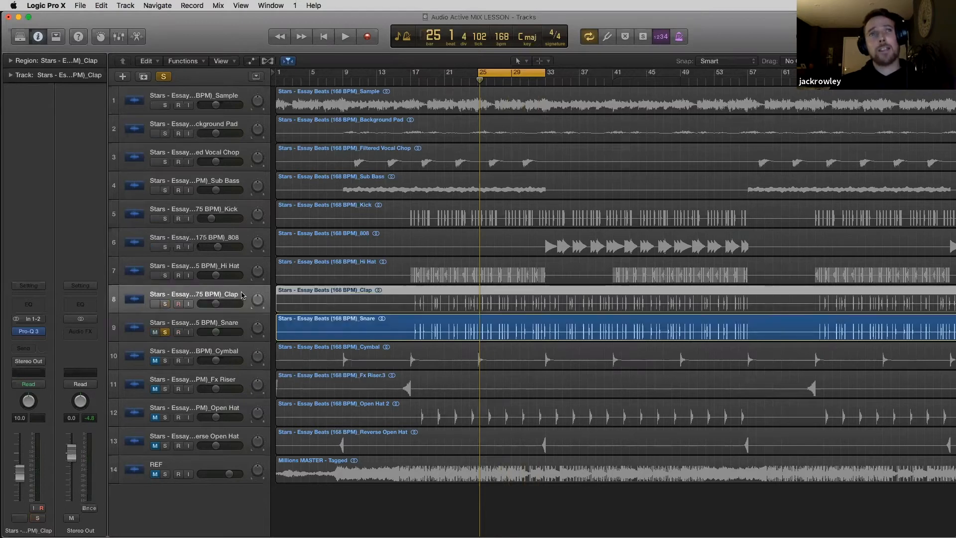
pyautogui.click(238, 321)
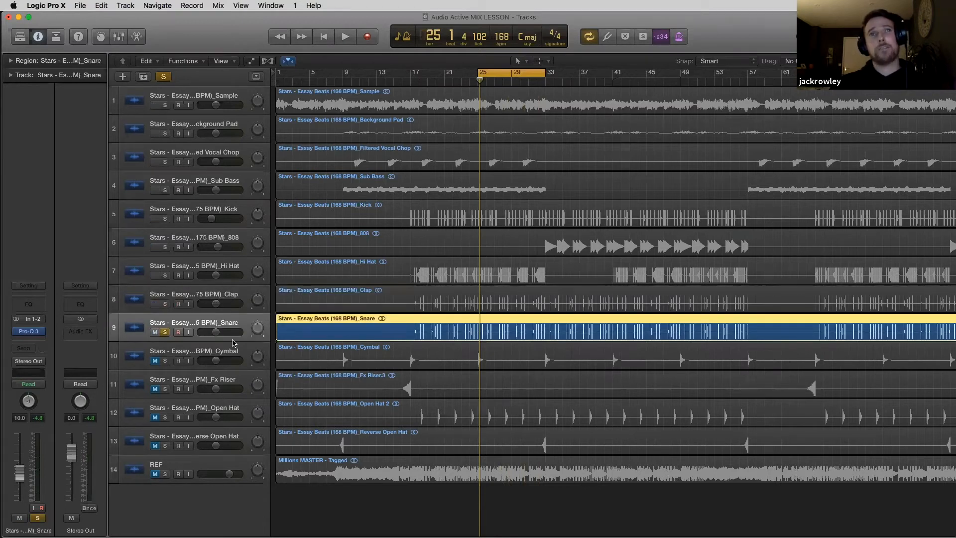
pyautogui.click(165, 332)
pyautogui.click(165, 361)
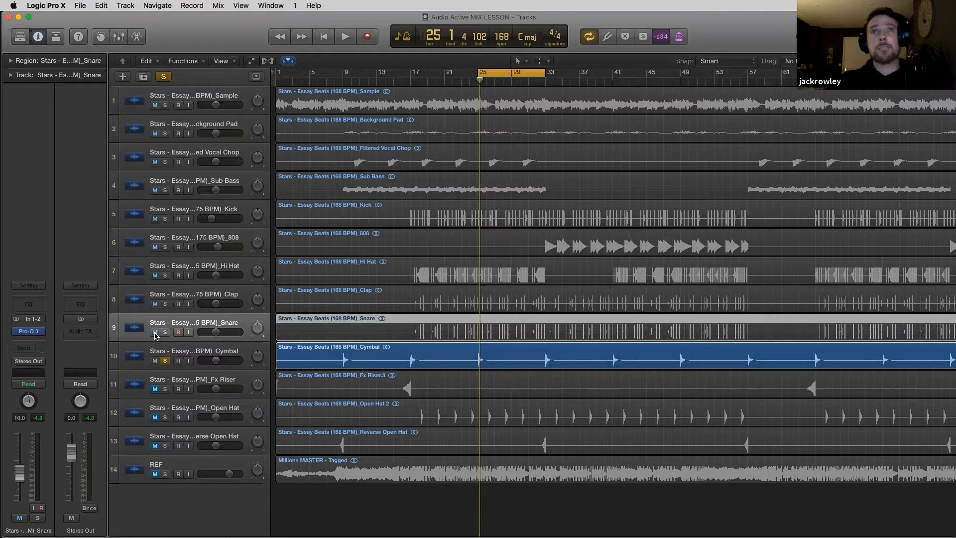
pyautogui.press('space')
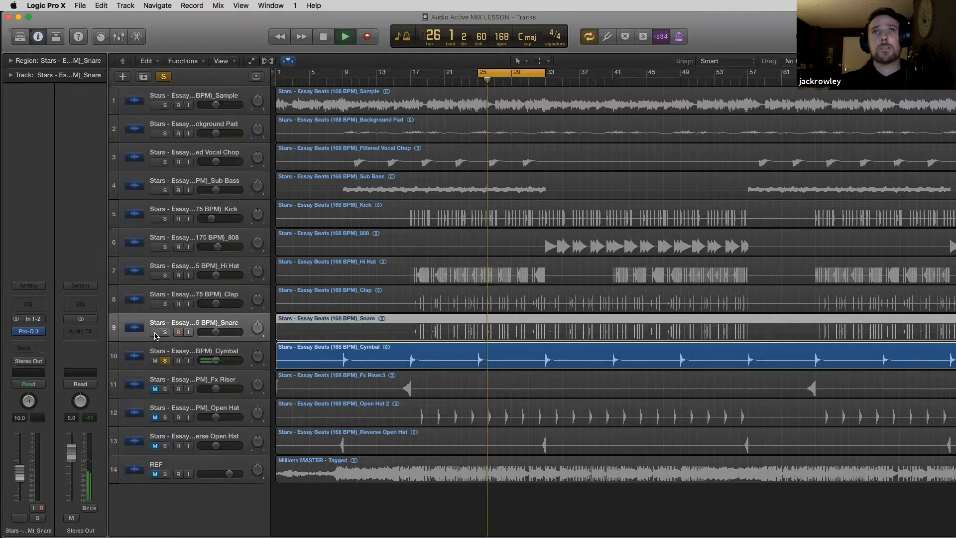
# Stop playback and shorten the cycle area to run from bar 25 to bar 27.
pyautogui.press('super+Right')
pyautogui.press('super+Right')
pyautogui.press('super+Right')
pyautogui.press('super+Right')
pyautogui.press('space')
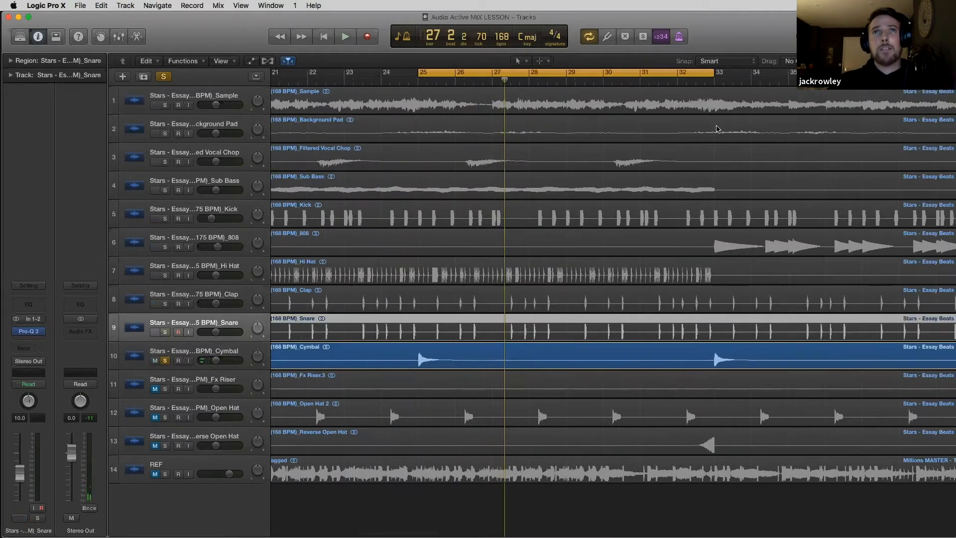
pyautogui.moveTo(711, 74); pyautogui.dragTo(493, 74)
# Insert a stereo FabFilter Pro-Q 3 on the Cymbal track.
pyautogui.click(195, 355)
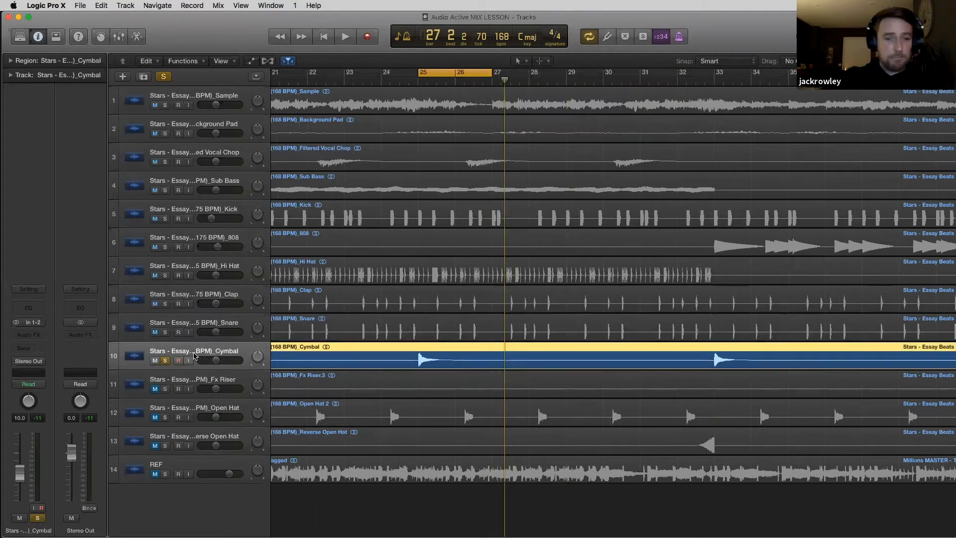
pyautogui.click(35, 333)
pyautogui.moveTo(50, 454)
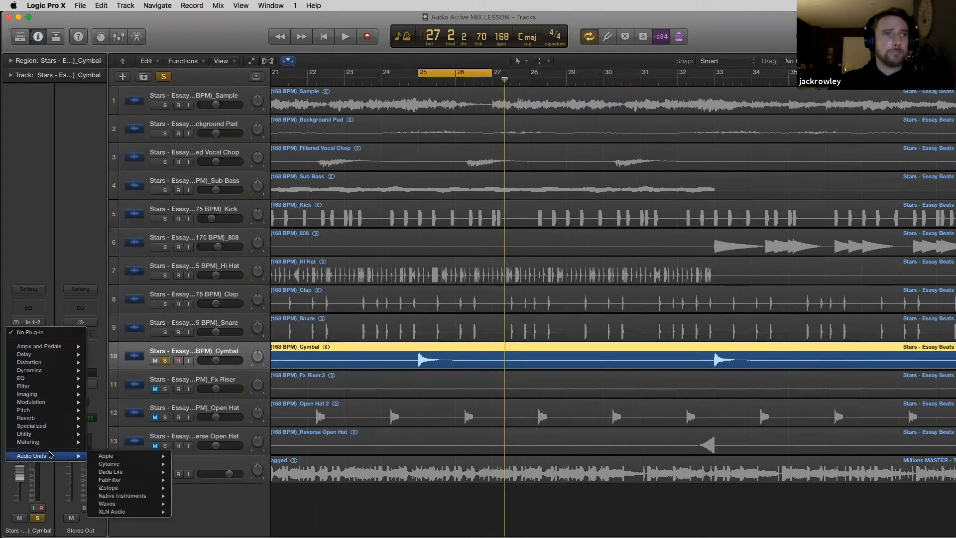
pyautogui.moveTo(144, 480)
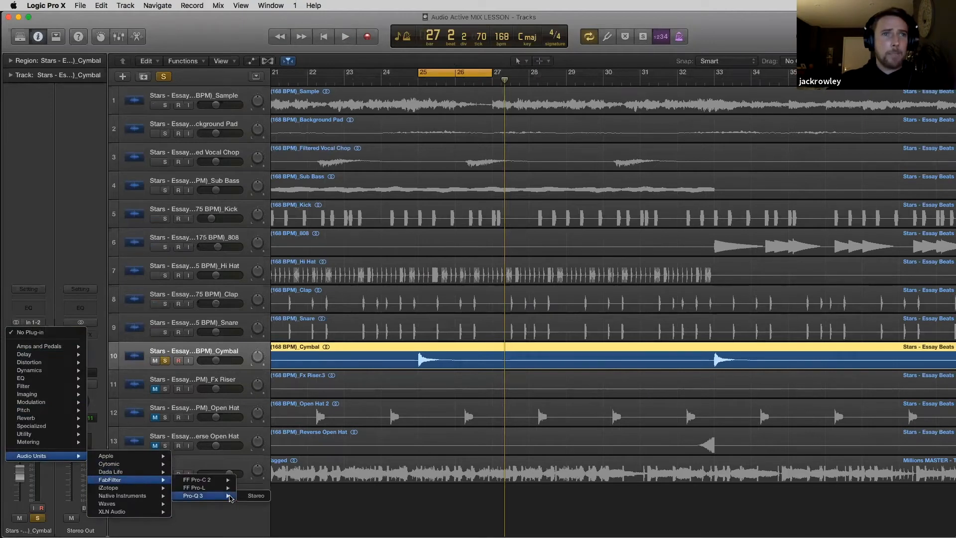
pyautogui.click(245, 496)
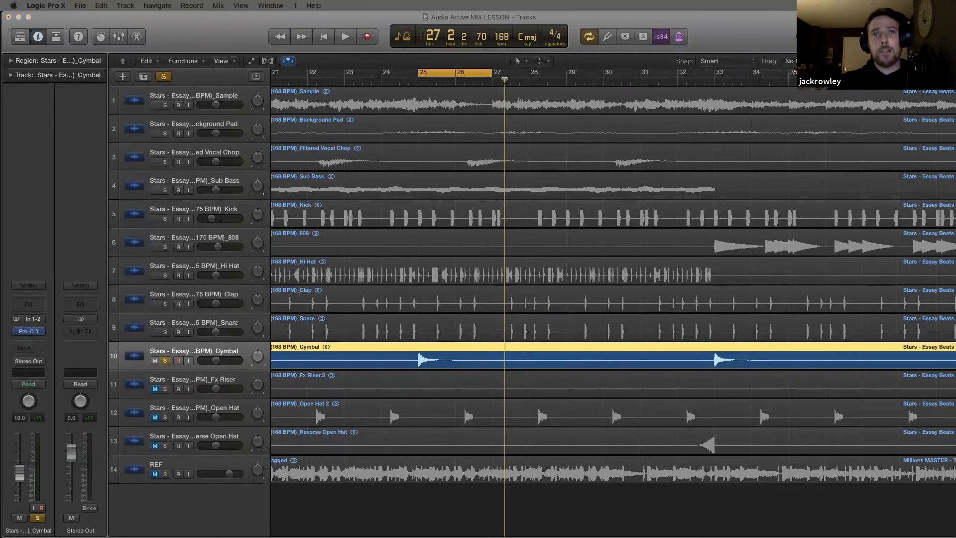
# Set the Cymbal EQ's display range to 30 dB and briefly audition the soloed track.
pyautogui.click(772, 221)
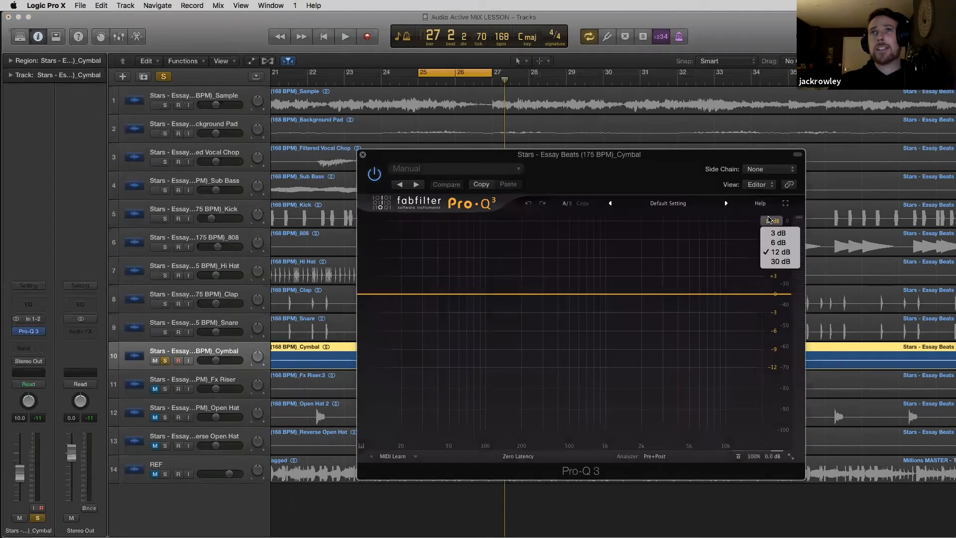
pyautogui.click(780, 262)
pyautogui.moveTo(605, 159); pyautogui.dragTo(746, 152)
pyautogui.press('space')
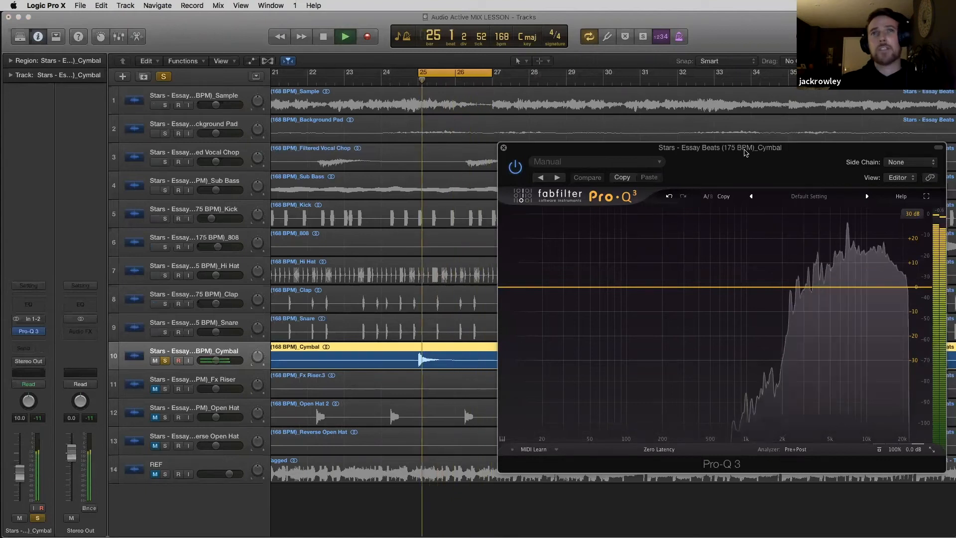
pyautogui.press('space')
pyautogui.moveTo(665, 152); pyautogui.dragTo(650, 151)
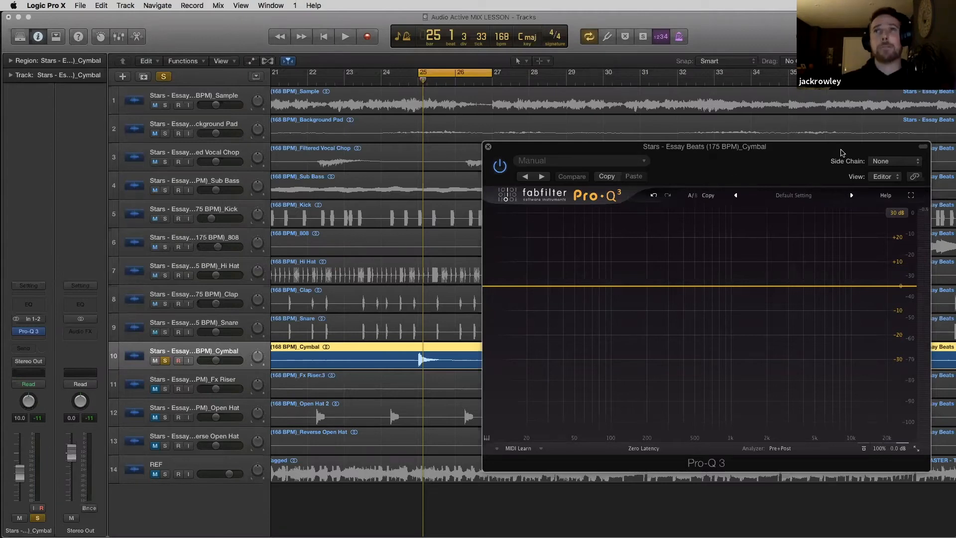
pyautogui.moveTo(837, 152); pyautogui.dragTo(783, 139)
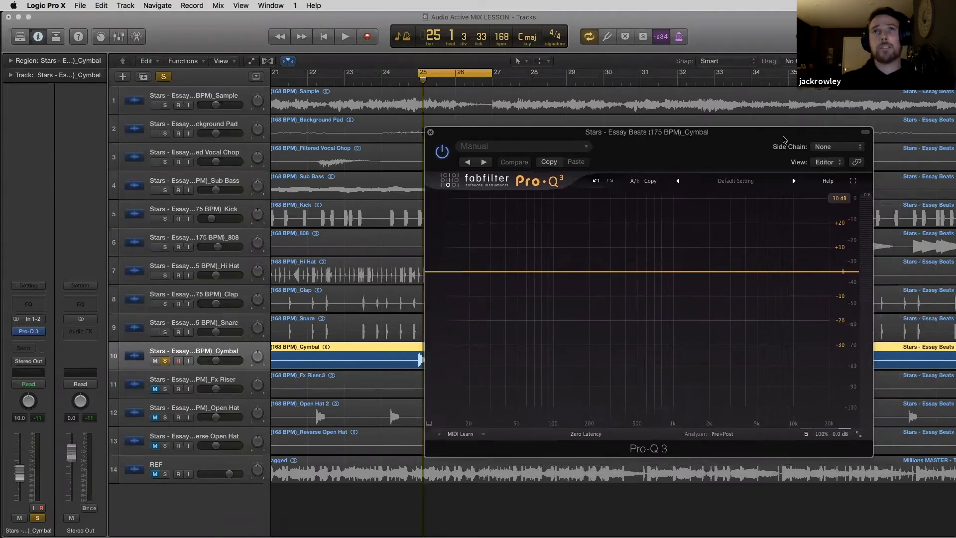
# During playback, notch the Cymbal's resonant peak at about 7034 Hz by about 14.25 dB, narrowing the band to a Q of about 37.
pyautogui.press('space')
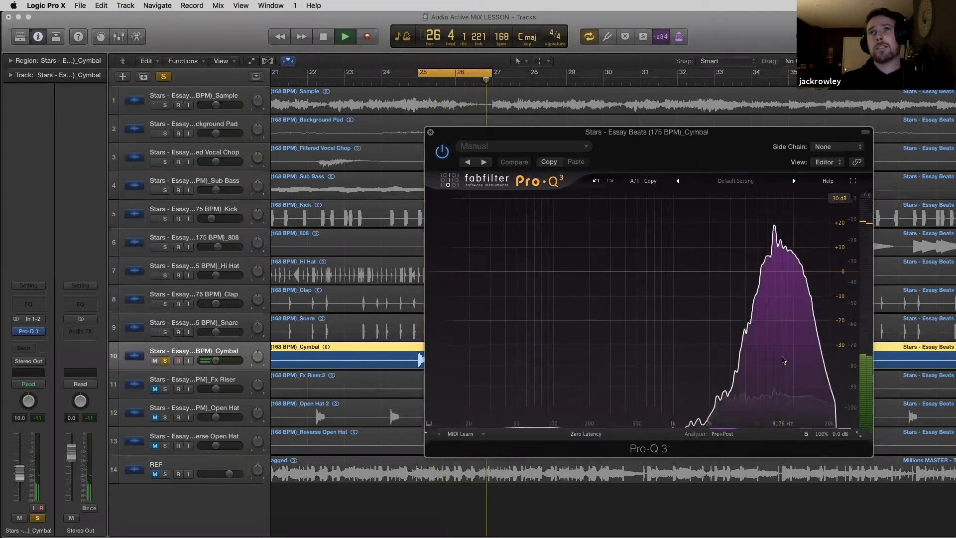
pyautogui.moveTo(774, 208); pyautogui.dragTo(776, 310)
pyautogui.click(789, 324)
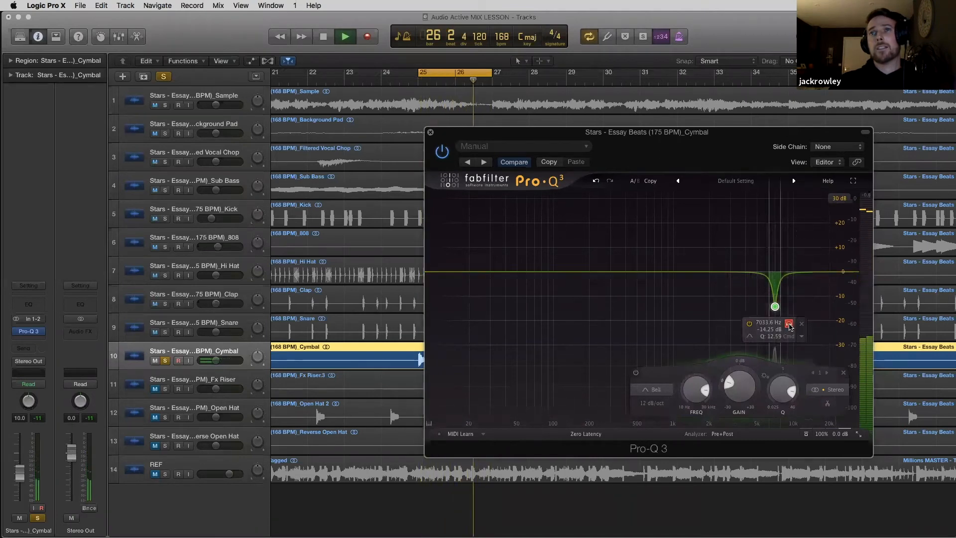
pyautogui.click(789, 325)
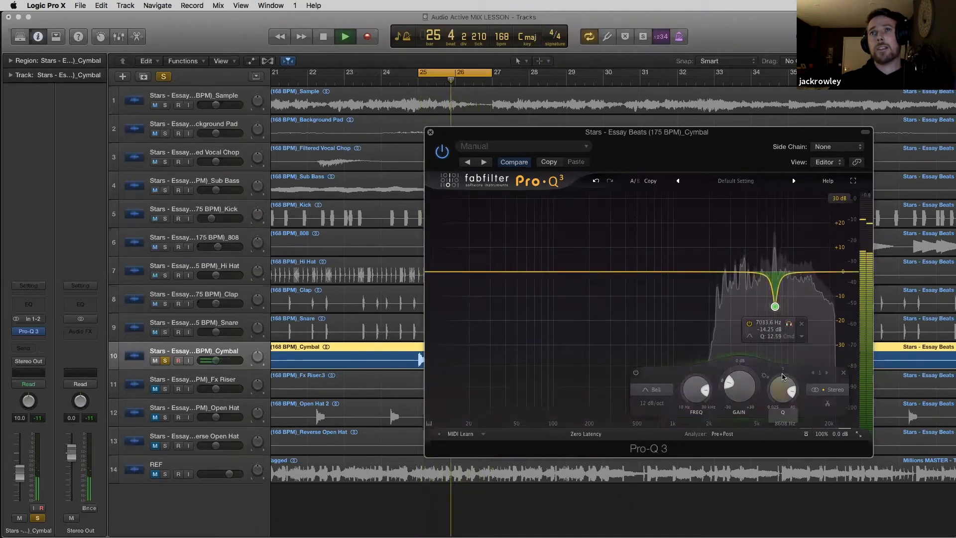
pyautogui.moveTo(781, 388); pyautogui.dragTo(780, 377)
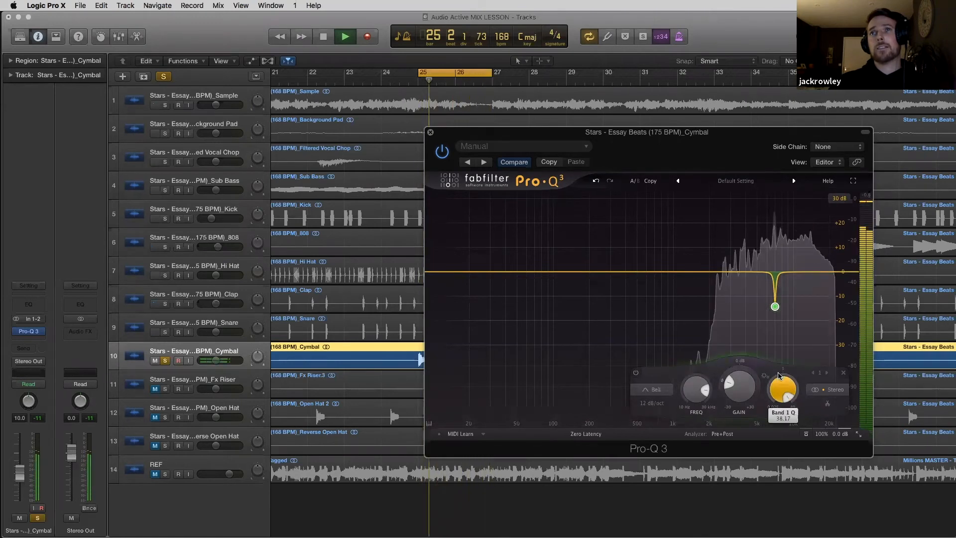
pyautogui.moveTo(736, 273)
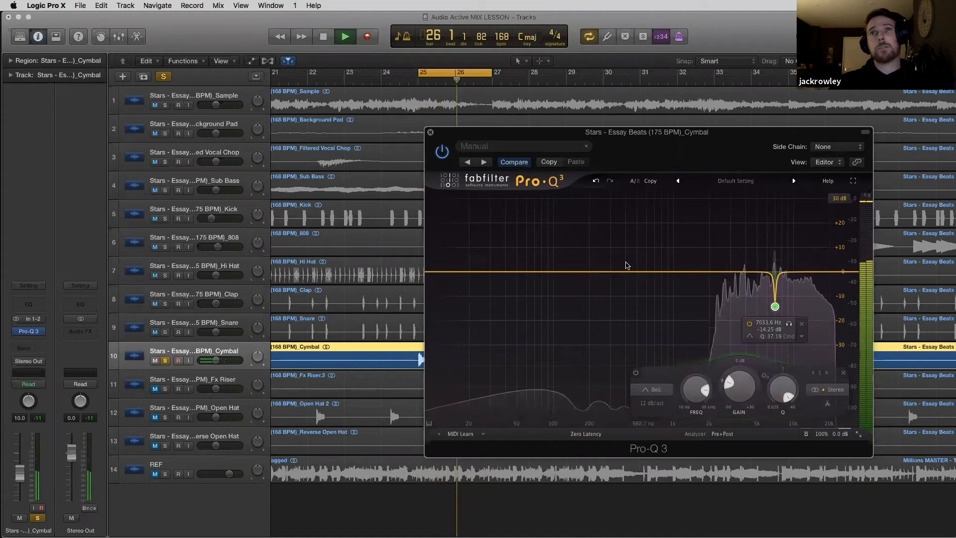
# Stop playback, close the cymbal's EQ window and play back the soloed cymbal.
pyautogui.press('space')
pyautogui.click(430, 132)
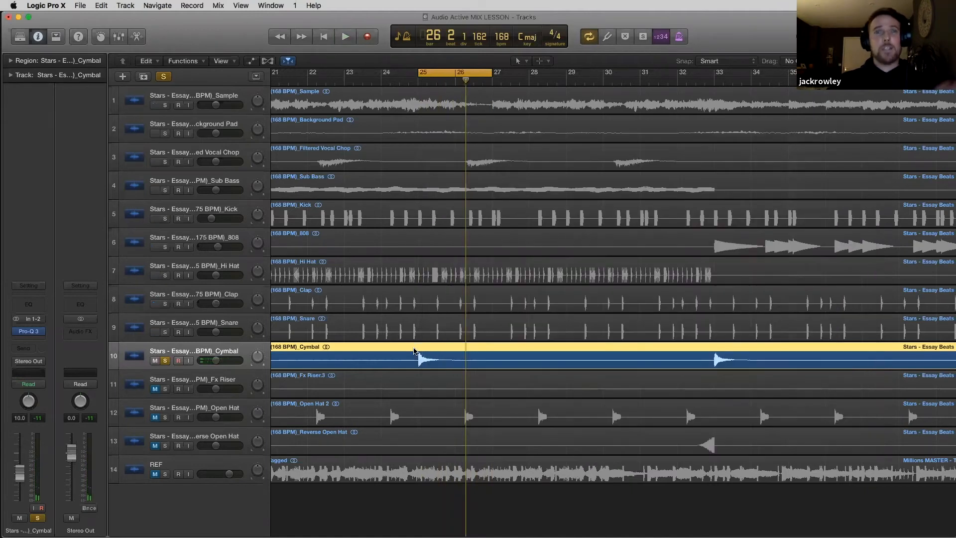
pyautogui.press('space')
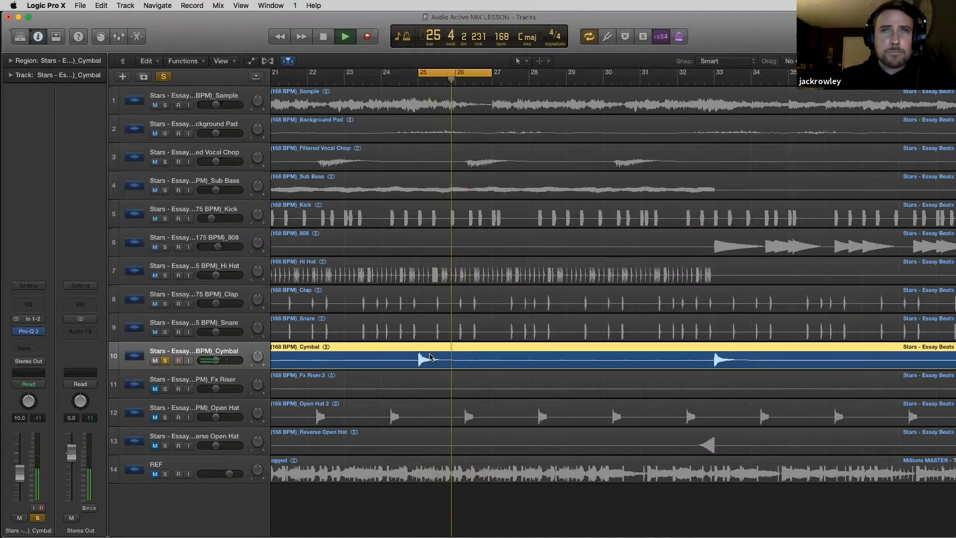
pyautogui.press('space')
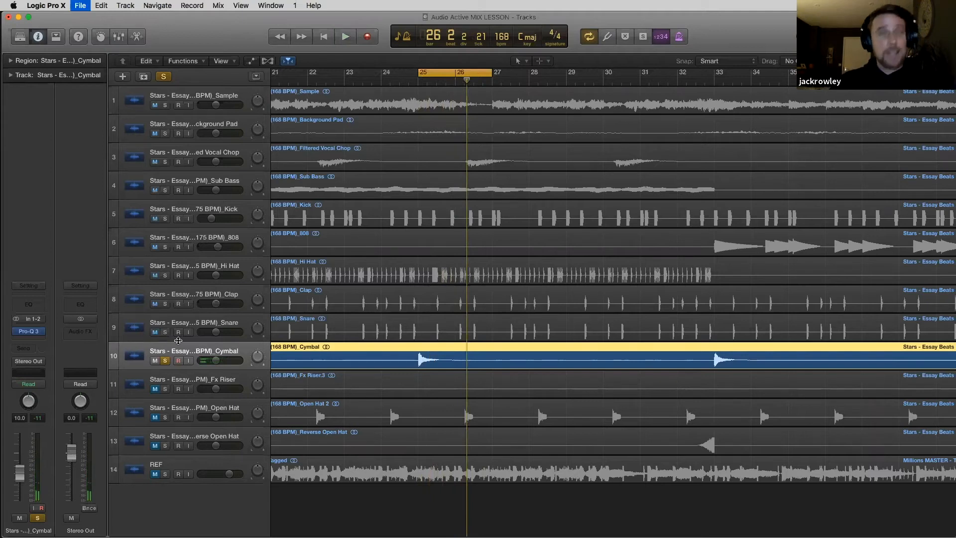
# Insert the stereo Space Designer reverb after the EQ on the Cymbal track.
pyautogui.click(33, 342)
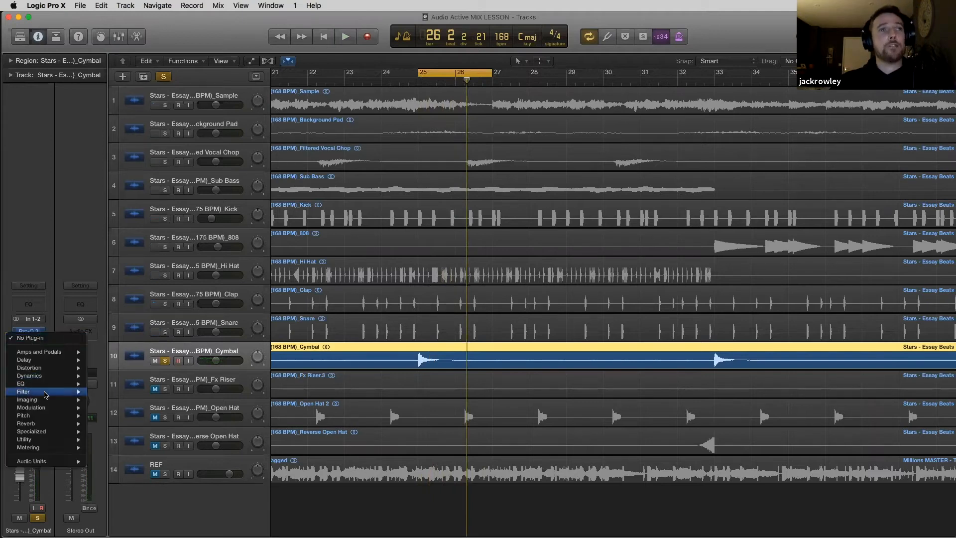
pyautogui.moveTo(40, 427)
pyautogui.moveTo(141, 449)
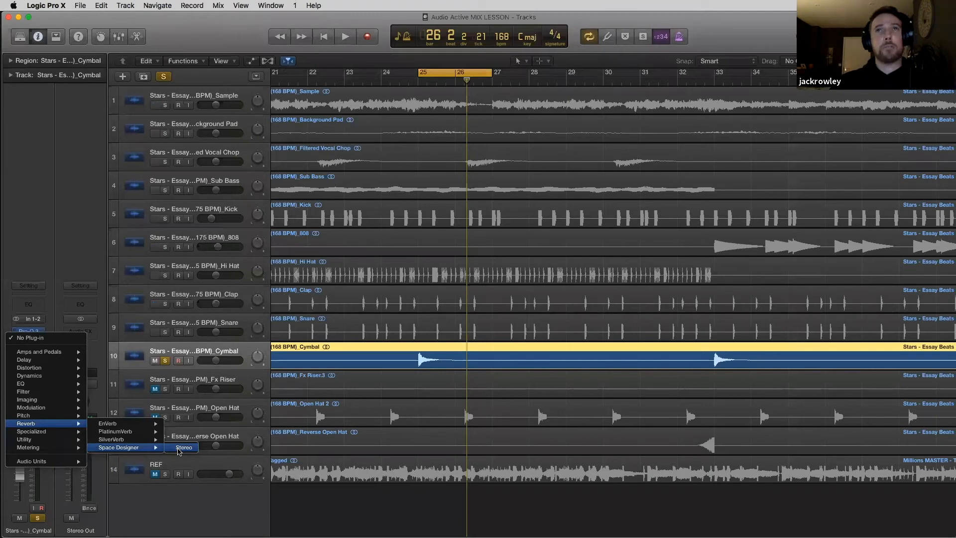
pyautogui.click(180, 448)
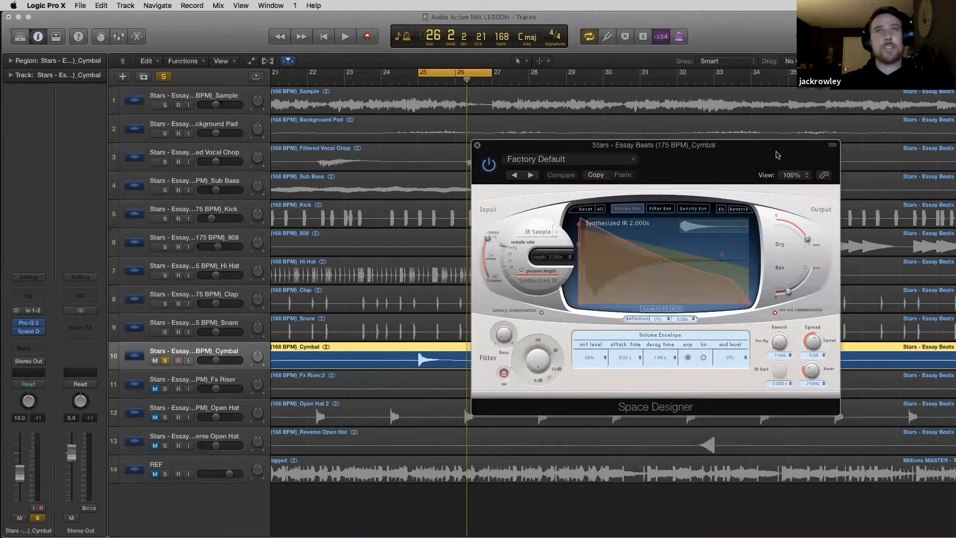
# Load the 04.5s Fine Hall preset from the Large Spaces halls in Space Designer.
pyautogui.click(576, 165)
pyautogui.moveTo(553, 368)
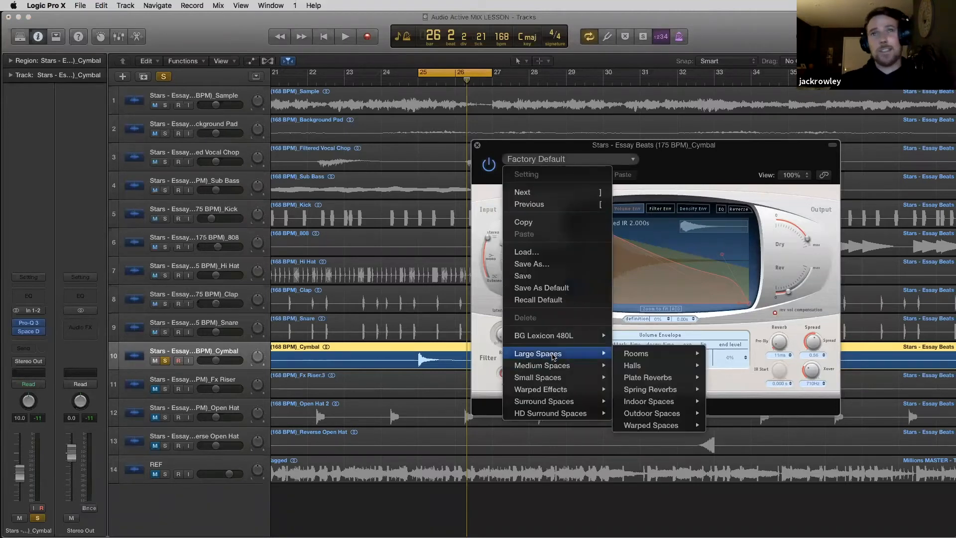
pyautogui.moveTo(648, 365)
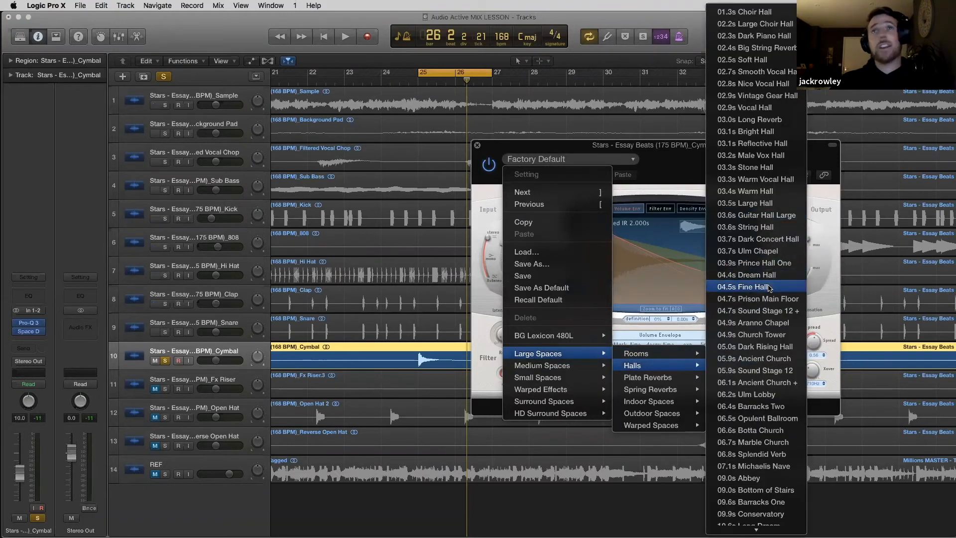
pyautogui.click(766, 286)
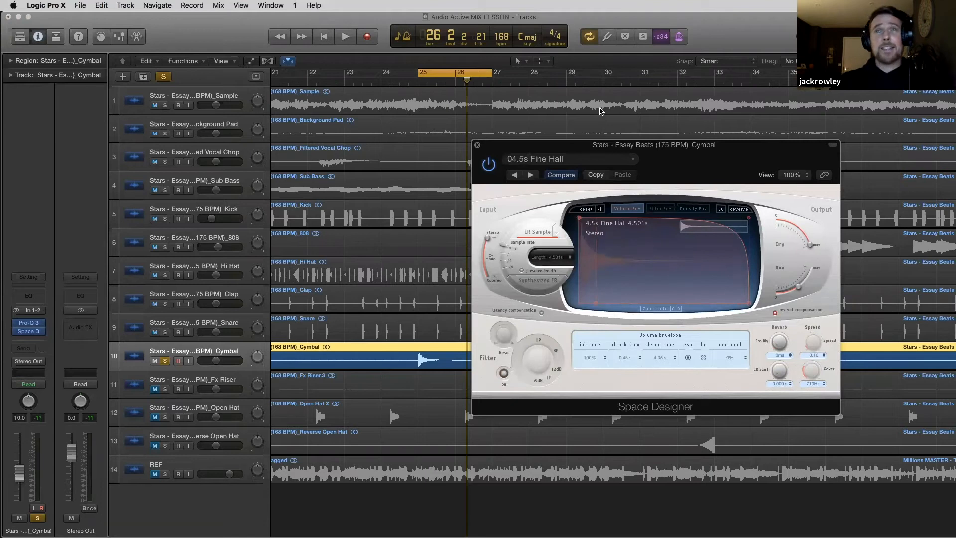
# Play back the soloed cymbal with the hall reverb and close the Space Designer window.
pyautogui.press('space')
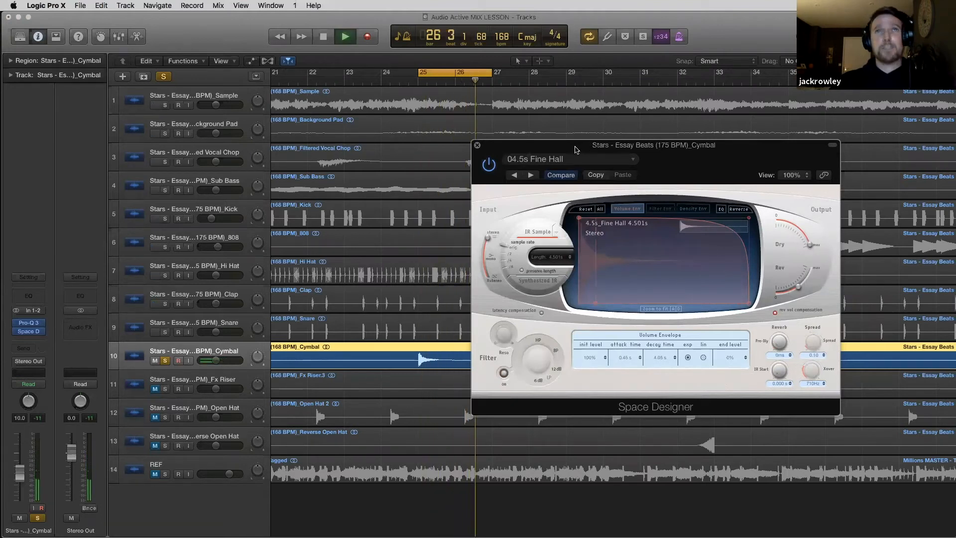
pyautogui.press('space')
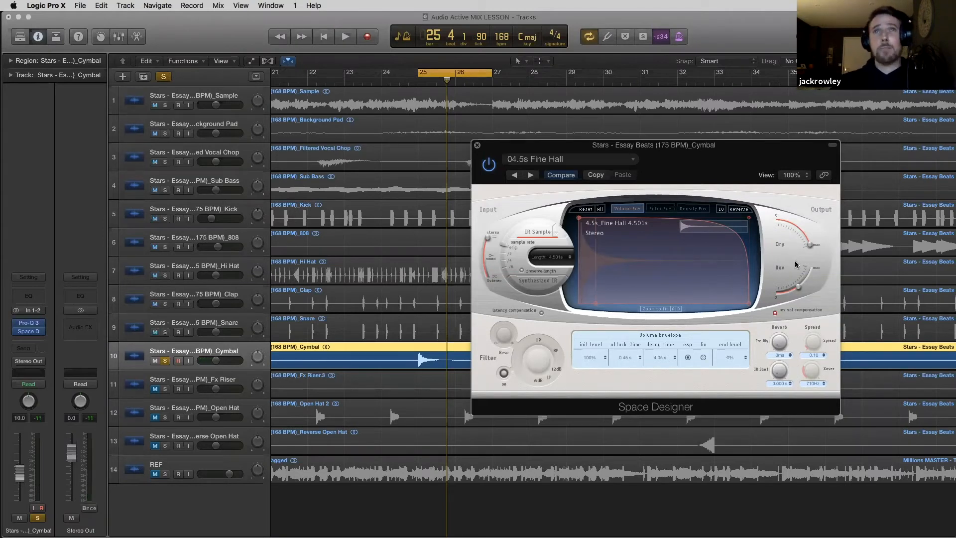
pyautogui.press('space')
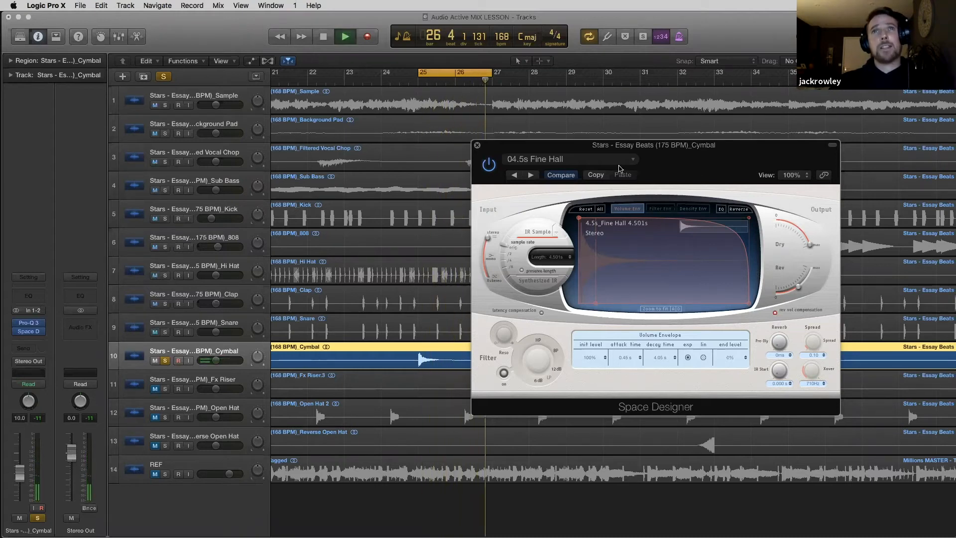
pyautogui.press('space')
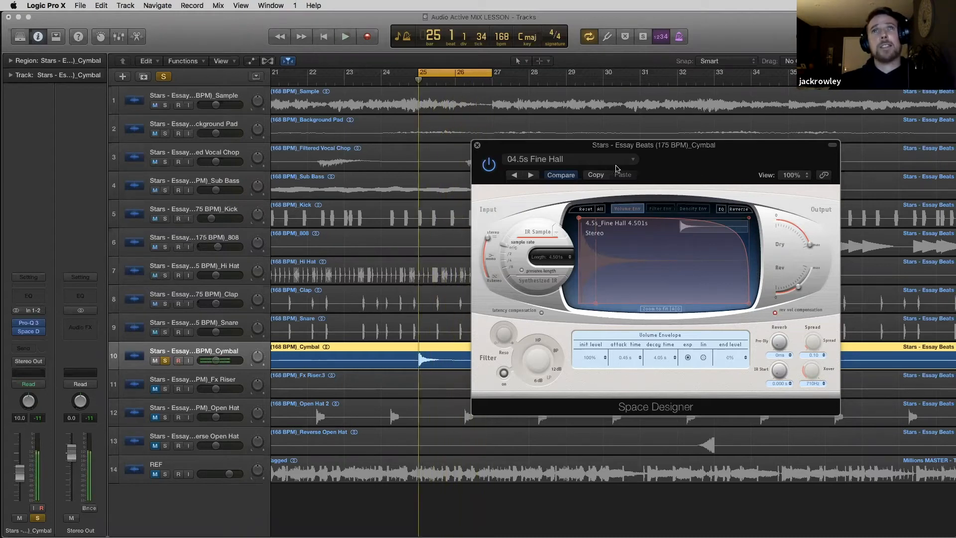
pyautogui.click(477, 146)
# Move the two-bar cycle range to start at bar 16 and switch the solo from Cymbal to Fx Riser.
pyautogui.scroll(-5, 565, 326)
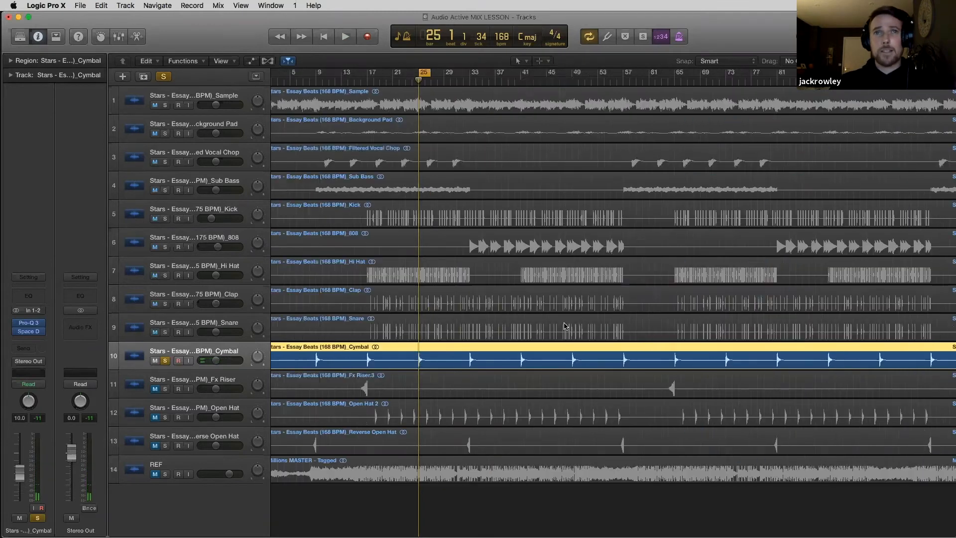
pyautogui.moveTo(424, 75); pyautogui.dragTo(368, 75)
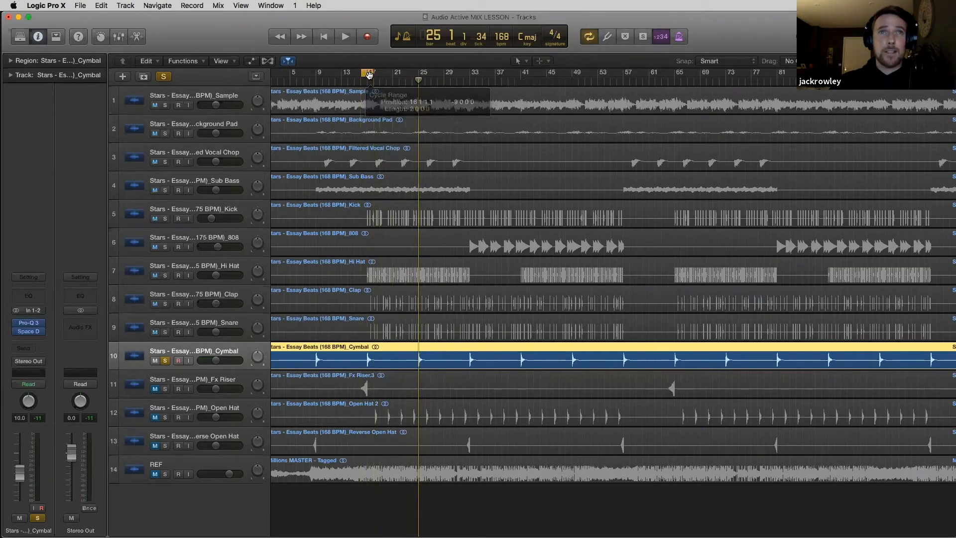
pyautogui.click(166, 360)
pyautogui.click(160, 388)
pyautogui.click(166, 389)
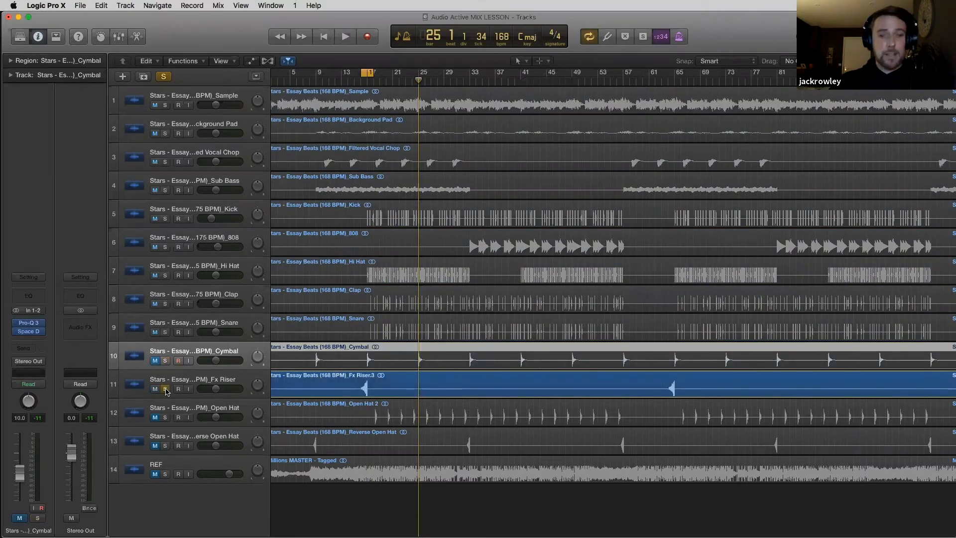
# Play back the soloed Fx Riser in the cycle range and select its region.
pyautogui.press('space')
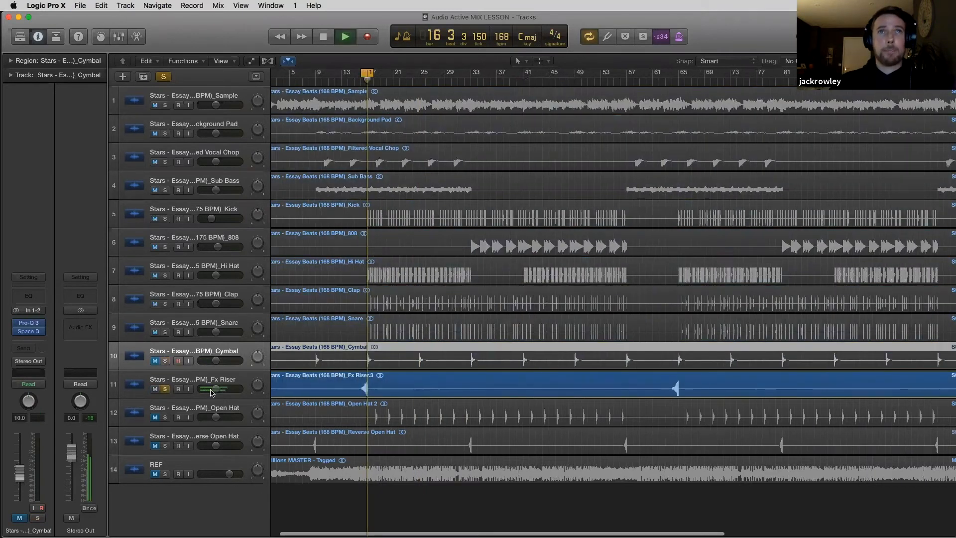
pyautogui.press('super+Right')
pyautogui.press('super+Right')
pyautogui.press('super+Right')
pyautogui.press('super+Right')
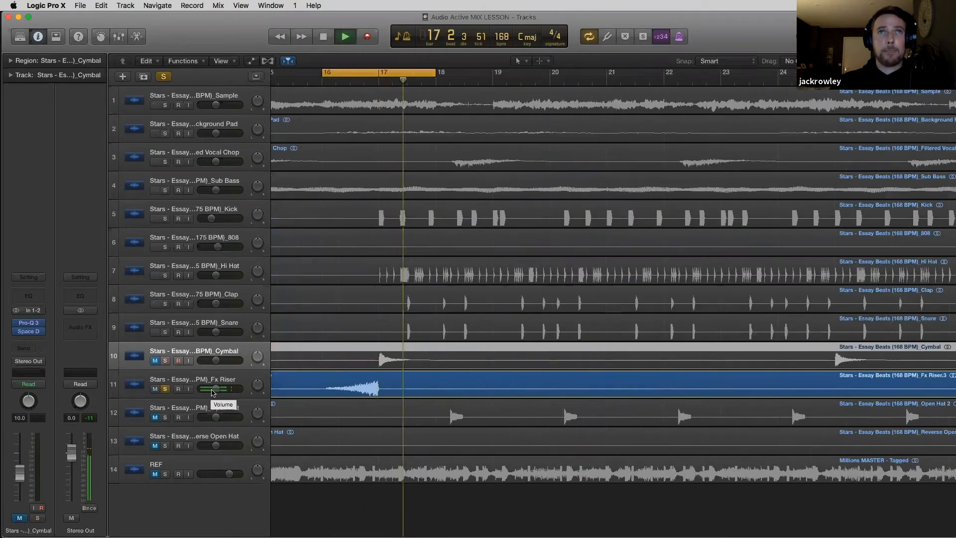
pyautogui.click(411, 392)
pyautogui.press('space')
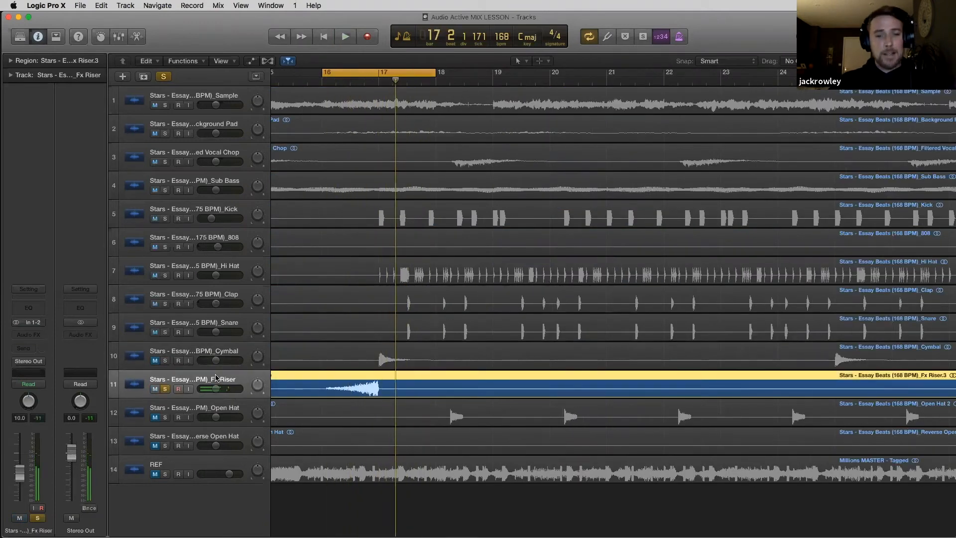
pyautogui.click(39, 333)
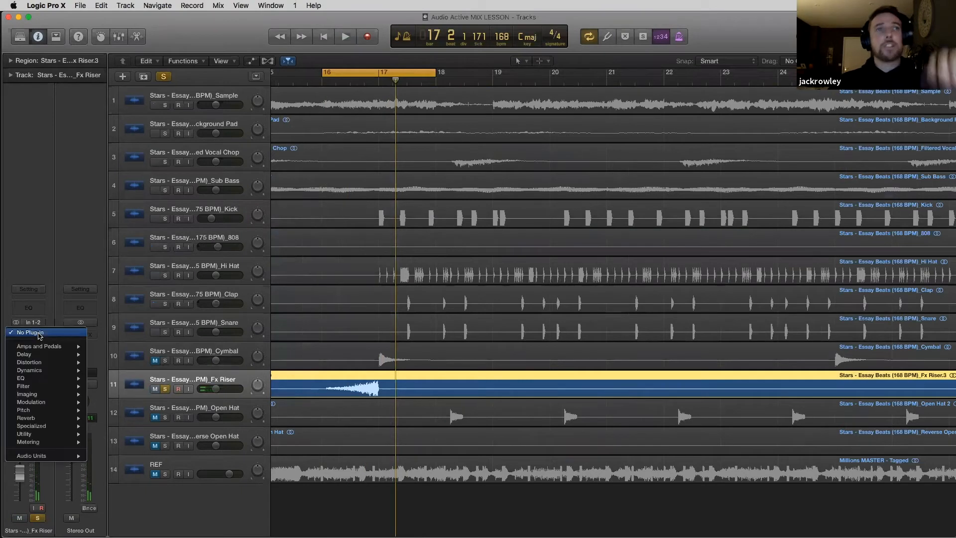
pyautogui.moveTo(50, 429)
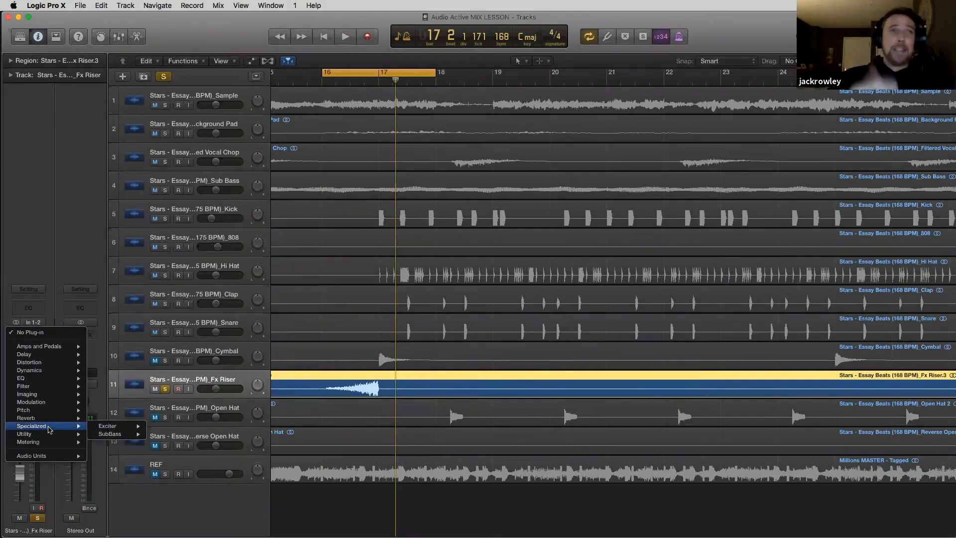
pyautogui.click(75, 232)
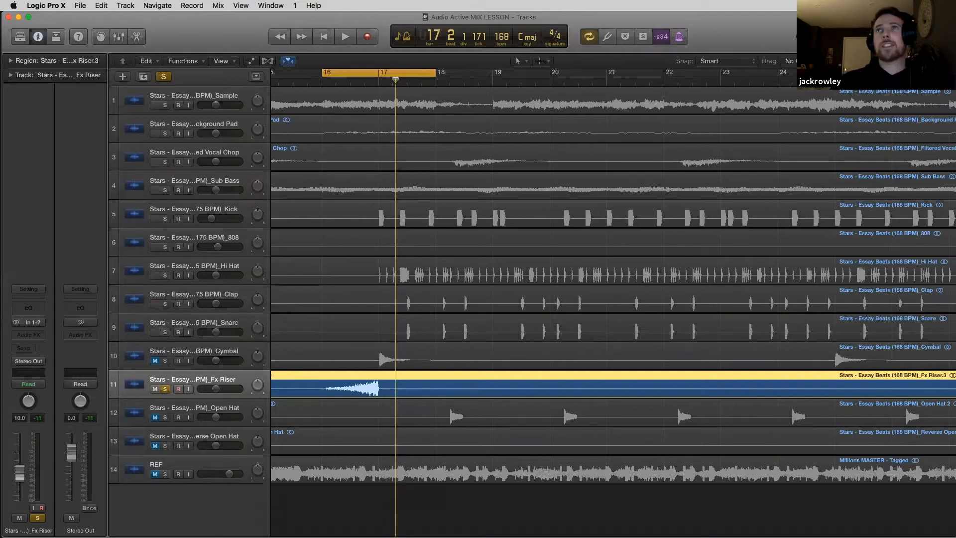
# Examine the enlarged Fx Riser waveform between bars 16 and 17 and play it back.
pyautogui.press('super+plus')
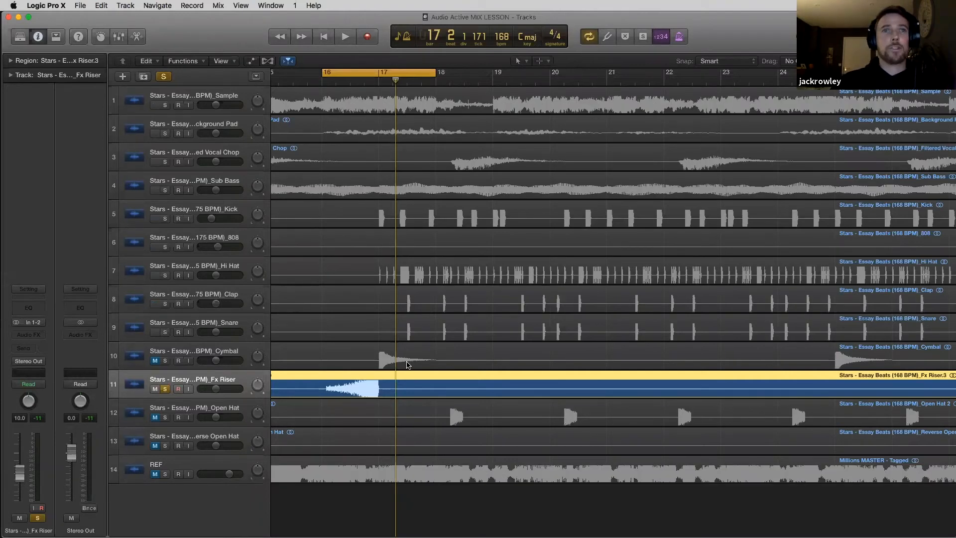
pyautogui.press('super+Right')
pyautogui.press('super+Right')
pyautogui.press('super+Right')
pyautogui.press('super+Right')
pyautogui.press('super+Right')
pyautogui.press('super+Right')
pyautogui.hscroll(-6, 407, 364)
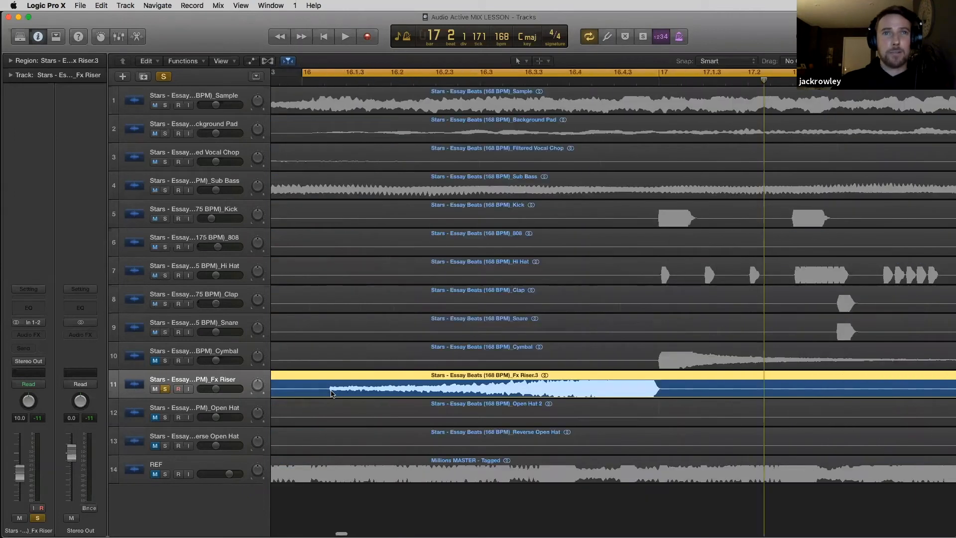
pyautogui.press('space')
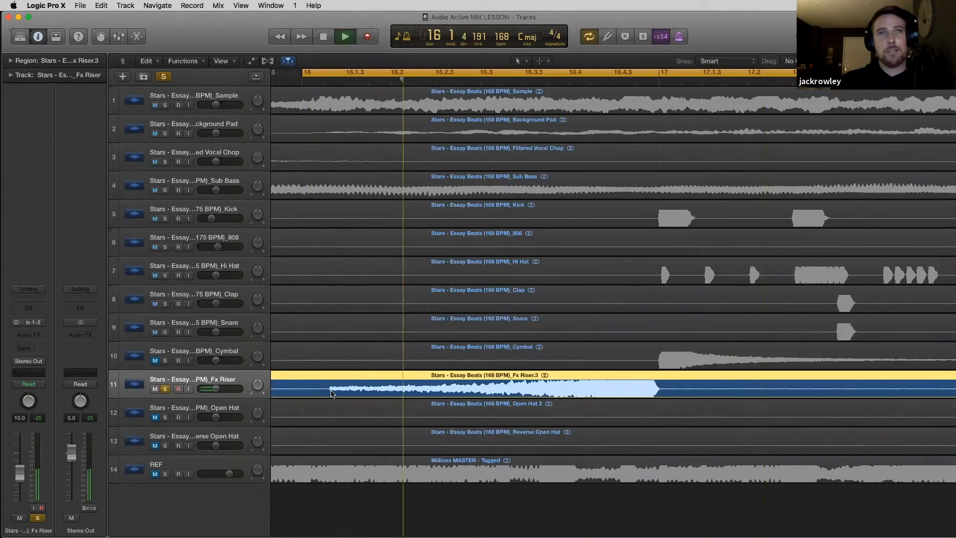
pyautogui.press('space')
# Insert the stereo FabFilter Pro-Q 3 equalizer on the Fx Riser track.
pyautogui.click(35, 335)
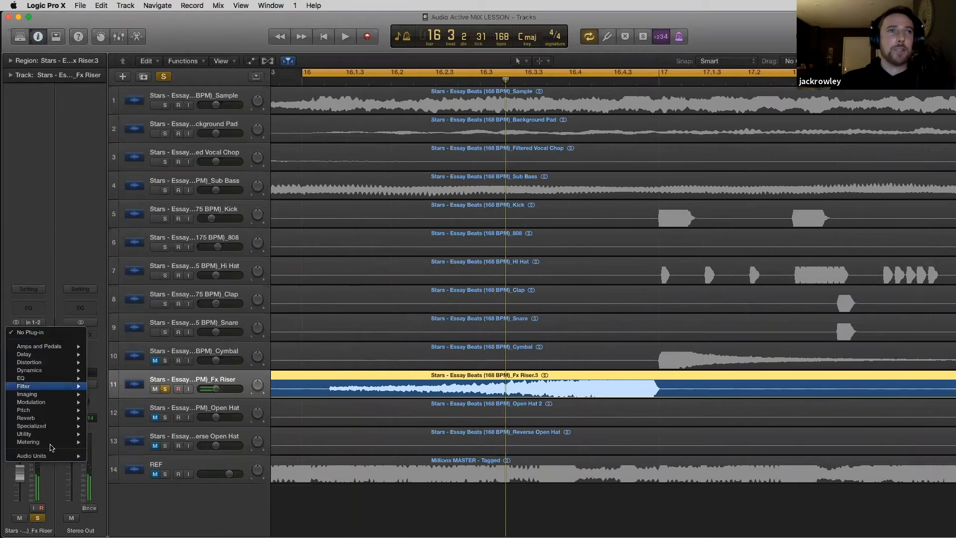
pyautogui.moveTo(55, 456)
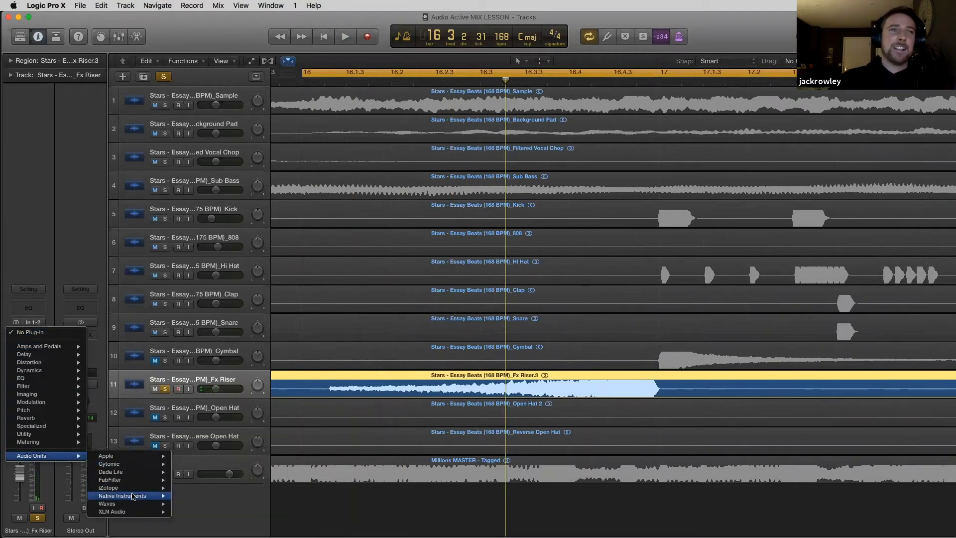
pyautogui.moveTo(133, 496)
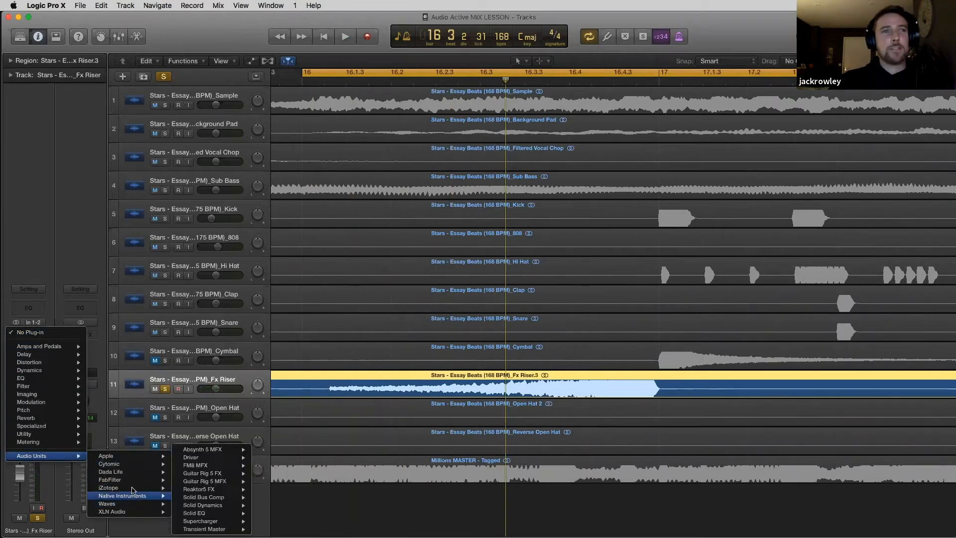
pyautogui.moveTo(128, 468)
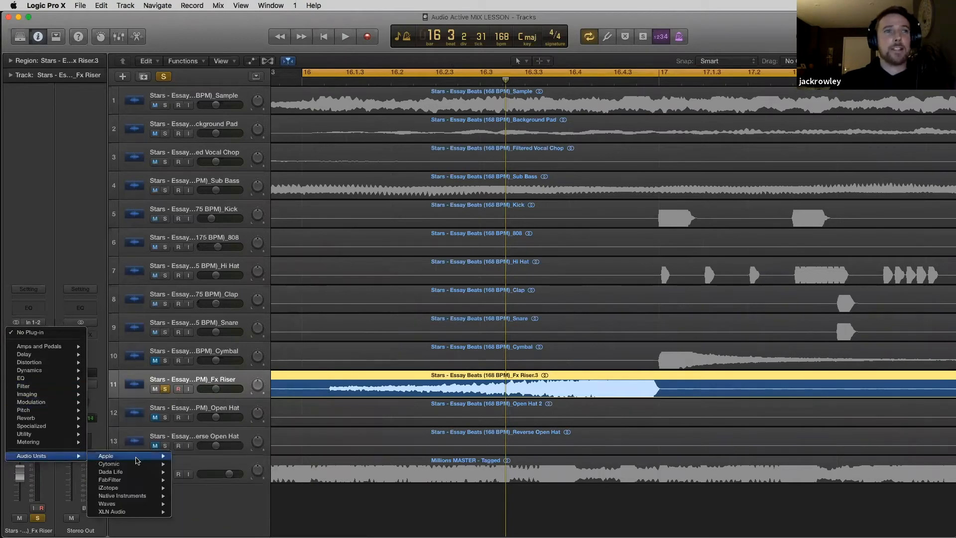
pyautogui.moveTo(158, 479)
pyautogui.moveTo(211, 496)
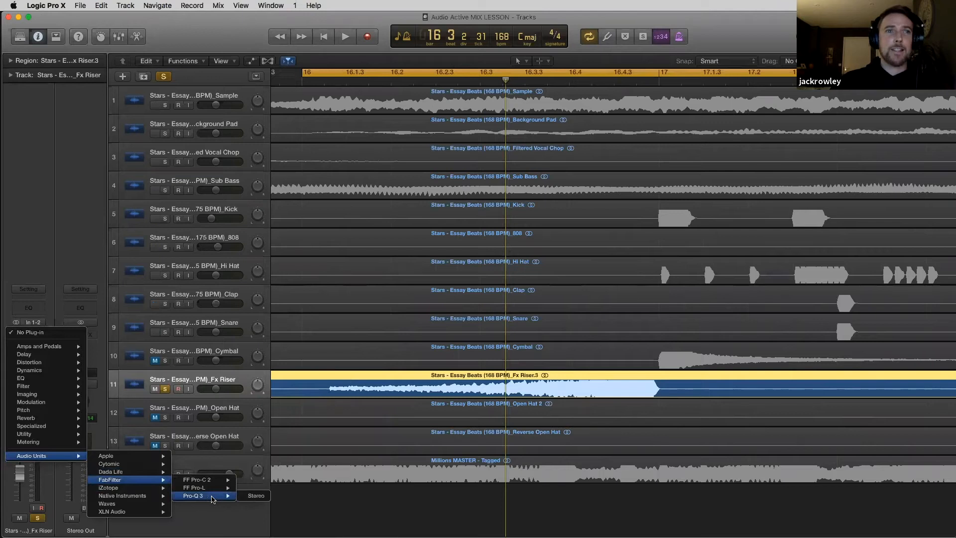
pyautogui.click(254, 496)
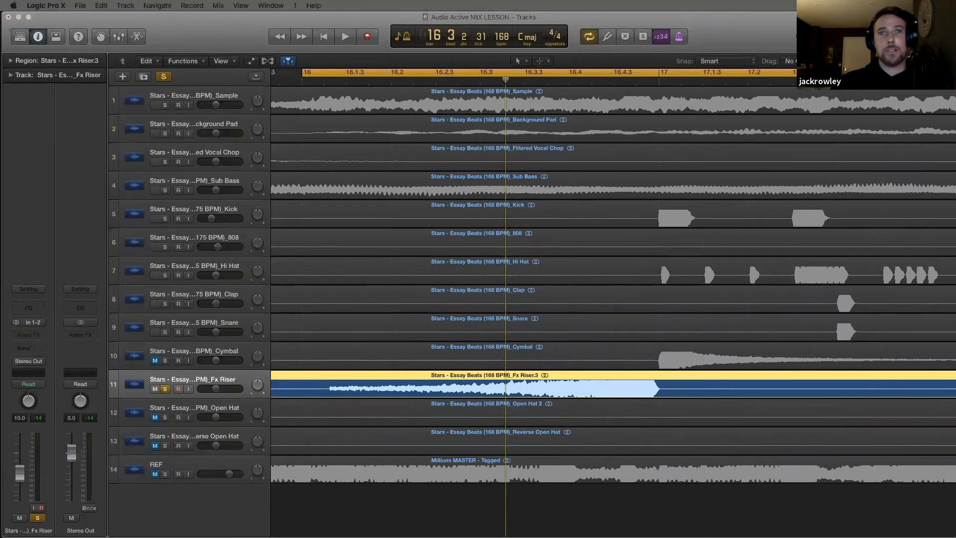
# Set the Pro-Q 3 display range to 30 dB.
pyautogui.click(816, 239)
pyautogui.click(820, 284)
pyautogui.click(818, 240)
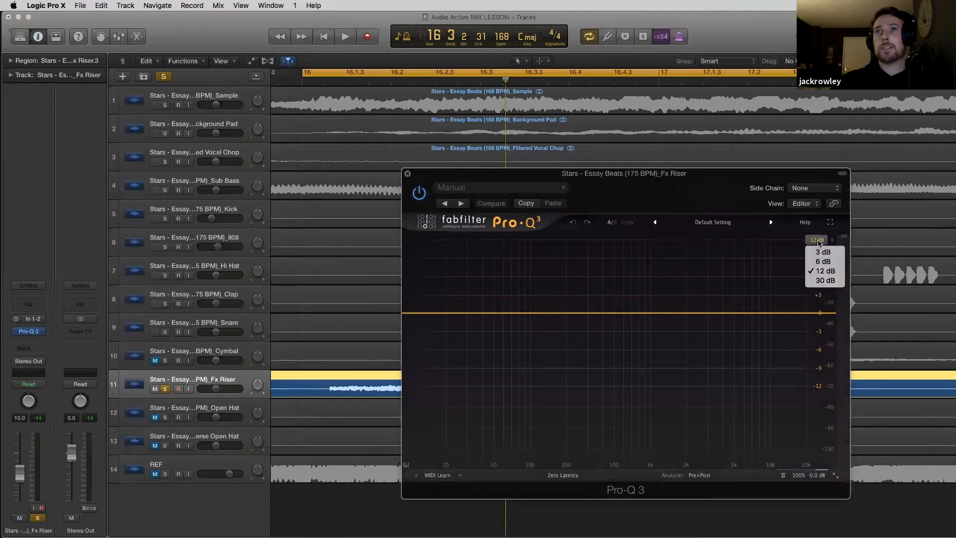
pyautogui.click(820, 281)
# Play back the Fx Riser to view its spectrum in Pro-Q 3 and reposition the EQ window.
pyautogui.press('space')
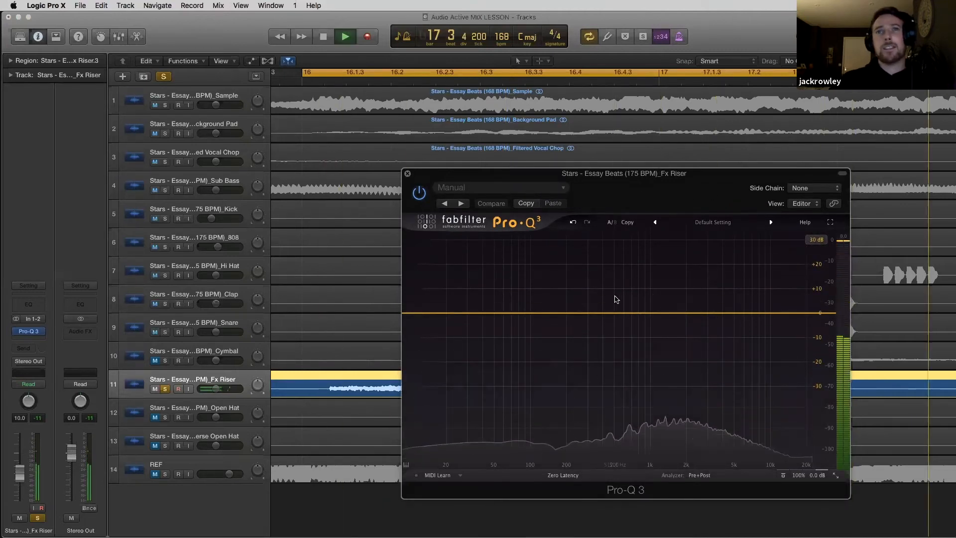
pyautogui.press('space')
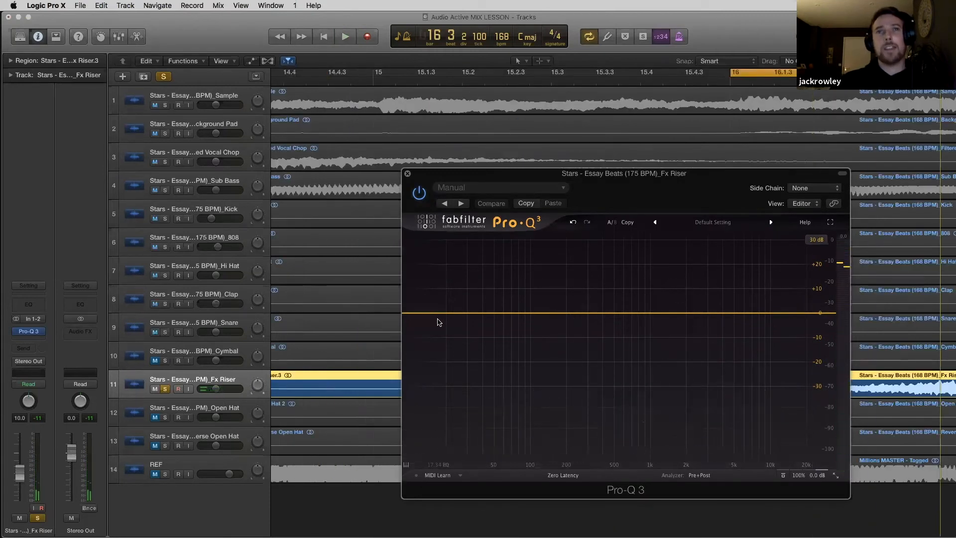
pyautogui.moveTo(463, 176); pyautogui.dragTo(510, 140)
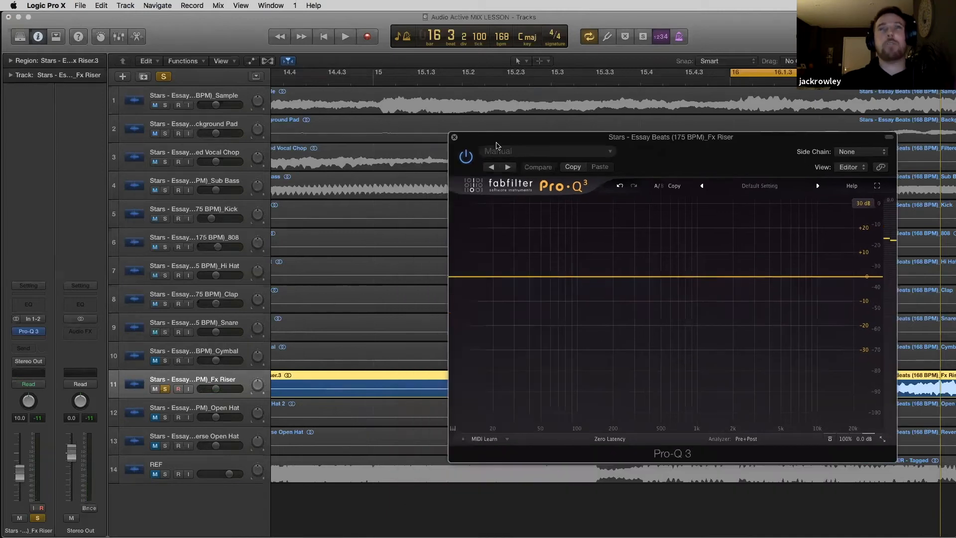
# Add a low-cut band with a 48 dB/oct slope at the low end of the Fx Riser's Pro-Q 3.
pyautogui.press('super+Left')
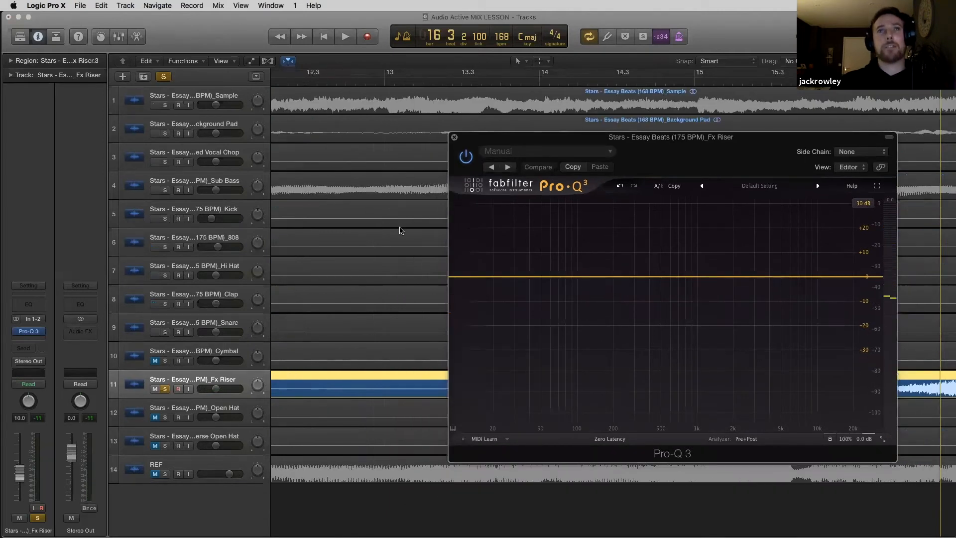
pyautogui.press('super+Left')
pyautogui.press('super+Left')
pyautogui.press('super+Left')
pyautogui.moveTo(542, 136); pyautogui.dragTo(260, 151)
pyautogui.moveTo(445, 146); pyautogui.dragTo(381, 152)
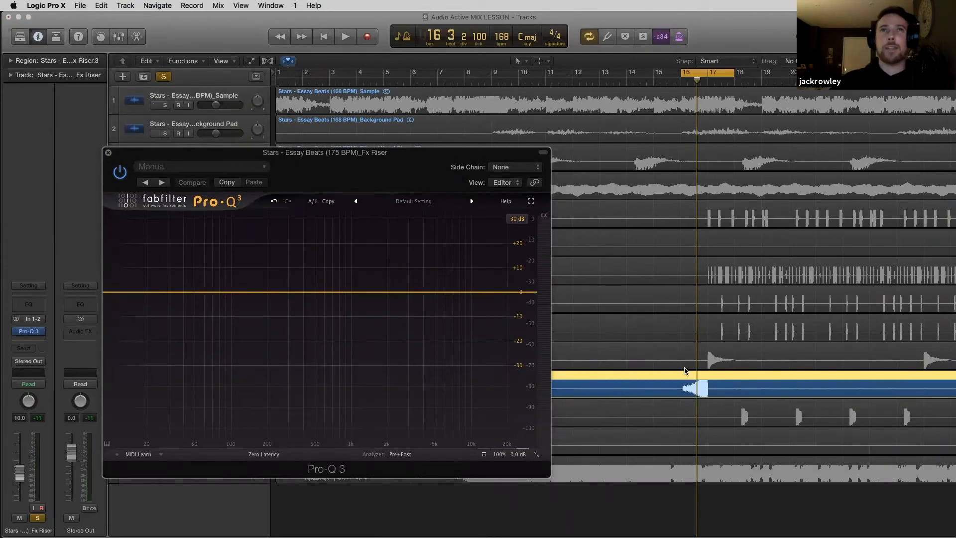
pyautogui.moveTo(388, 153); pyautogui.dragTo(580, 124)
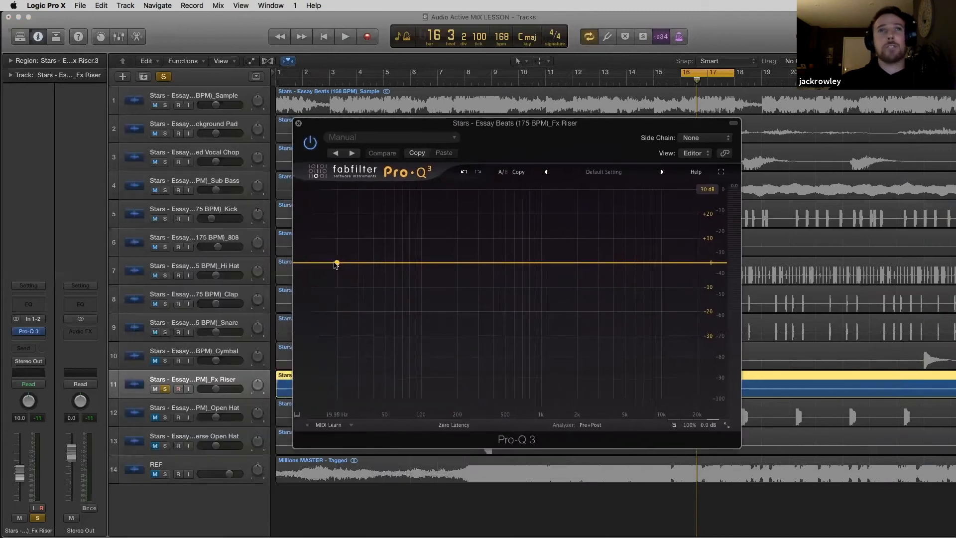
pyautogui.moveTo(327, 263); pyautogui.dragTo(326, 289)
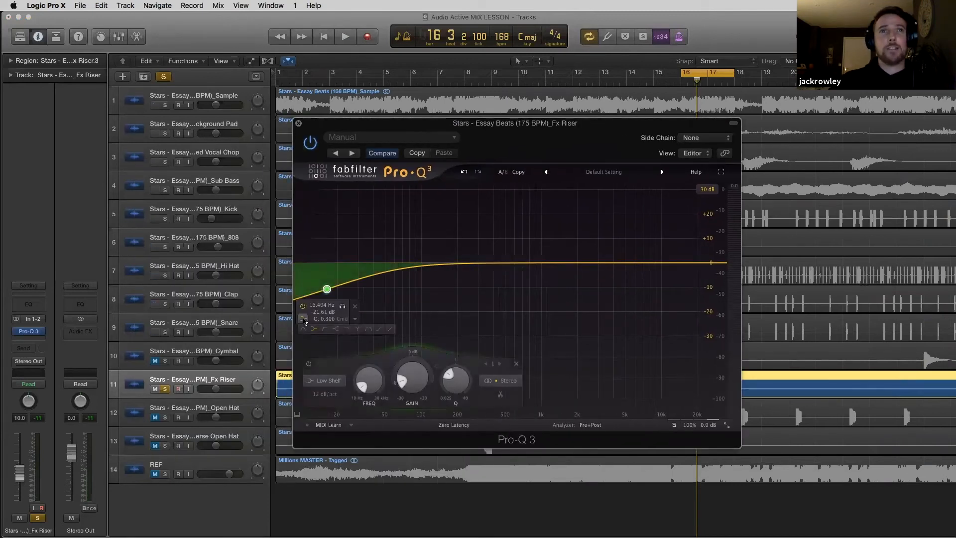
pyautogui.click(324, 329)
pyautogui.click(334, 272)
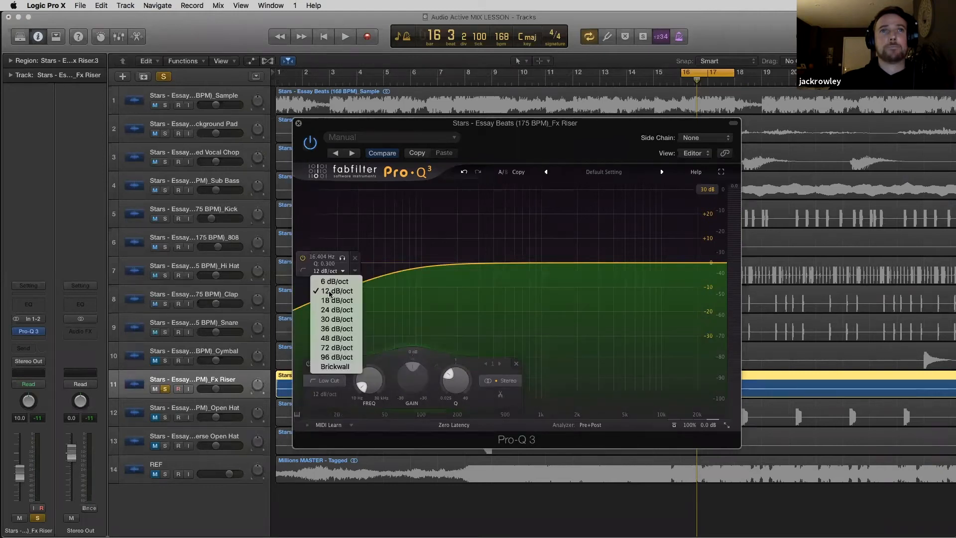
pyautogui.click(330, 333)
# Raise the low-cut frequency to about 364 Hz and play back the filtered riser.
pyautogui.moveTo(326, 287); pyautogui.dragTo(489, 289)
pyautogui.press('space')
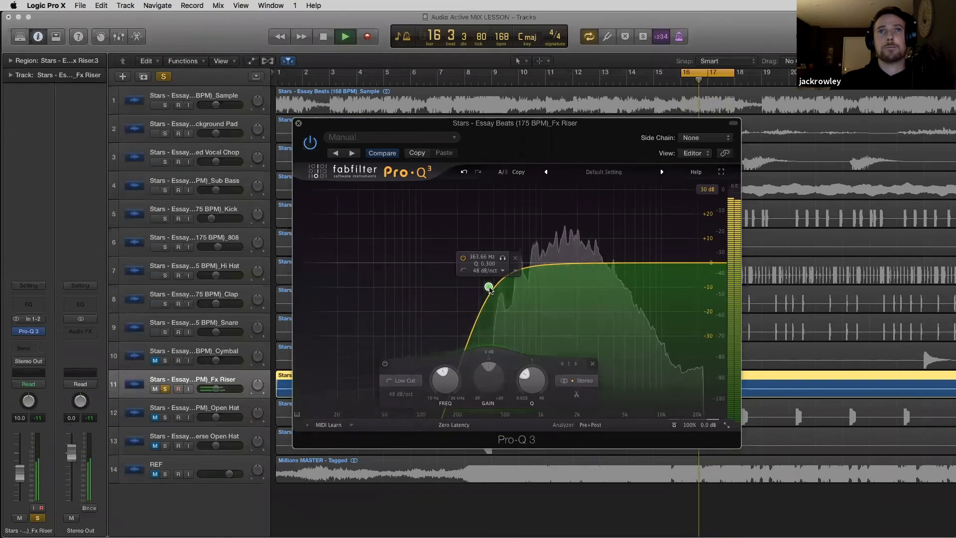
pyautogui.press('space')
# Add a high-cut band at about 11.9 kHz with a 48 dB/oct slope to the Fx Riser's Pro-Q 3.
pyautogui.click(679, 264)
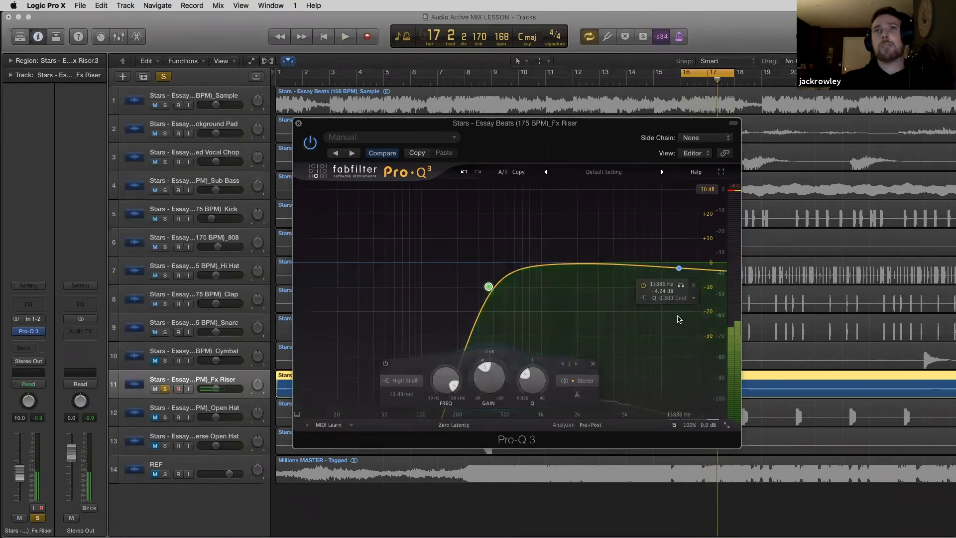
pyautogui.moveTo(678, 264); pyautogui.dragTo(678, 293)
pyautogui.click(686, 333)
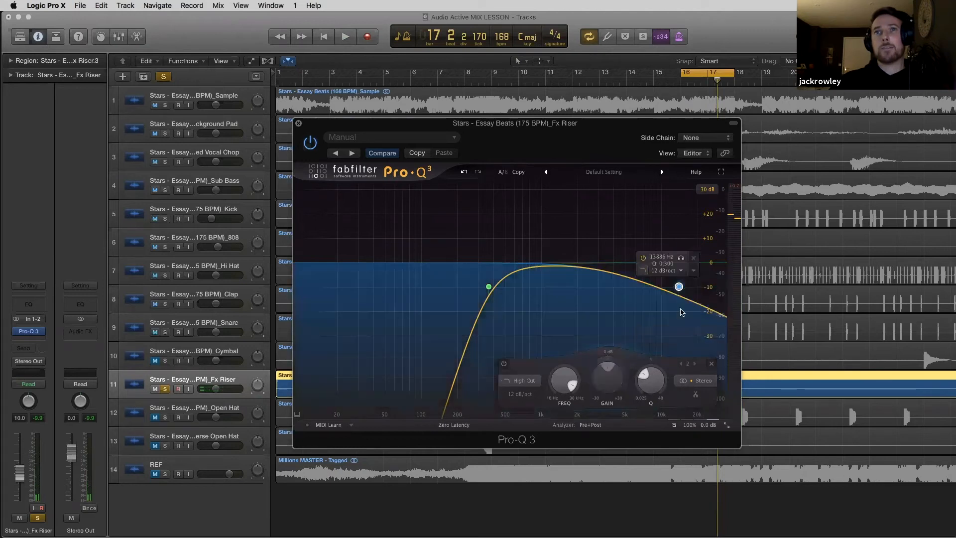
pyautogui.click(664, 273)
pyautogui.click(663, 344)
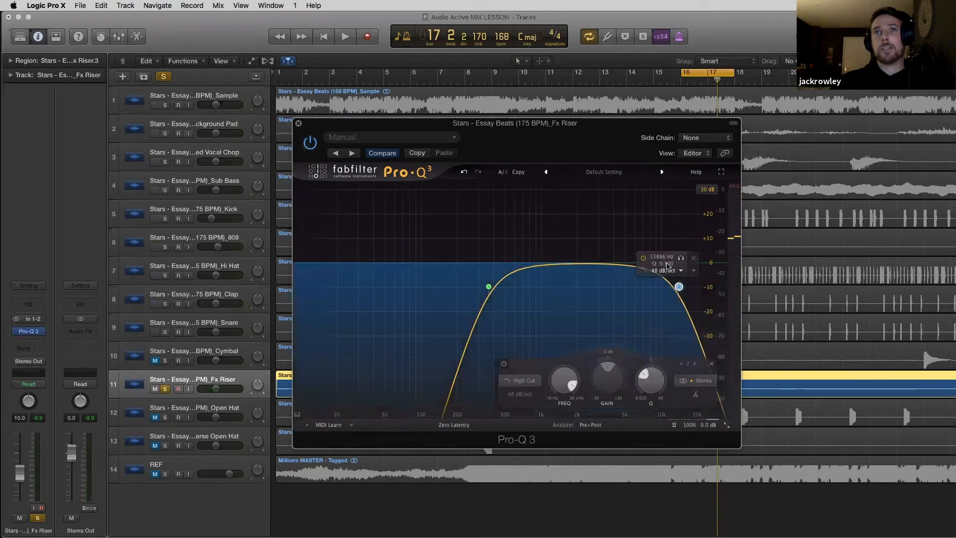
# Lower the high-cut frequency, play back the Fx Riser and close Pro-Q 3.
pyautogui.moveTo(678, 288); pyautogui.dragTo(634, 269)
pyautogui.press('space')
pyautogui.press('space')
pyautogui.click(299, 123)
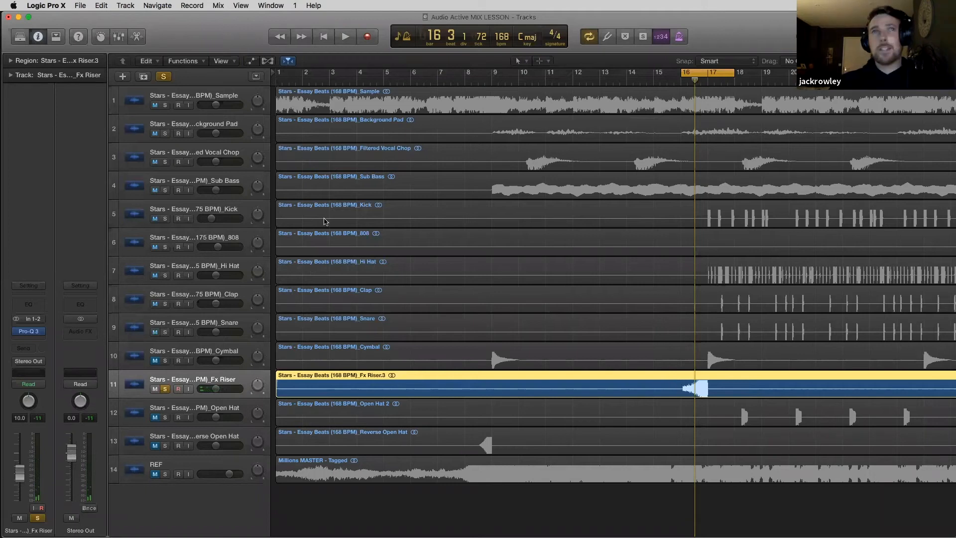
# Look through the available key command presets, including the Pro Tools one.
pyautogui.click(46, 5)
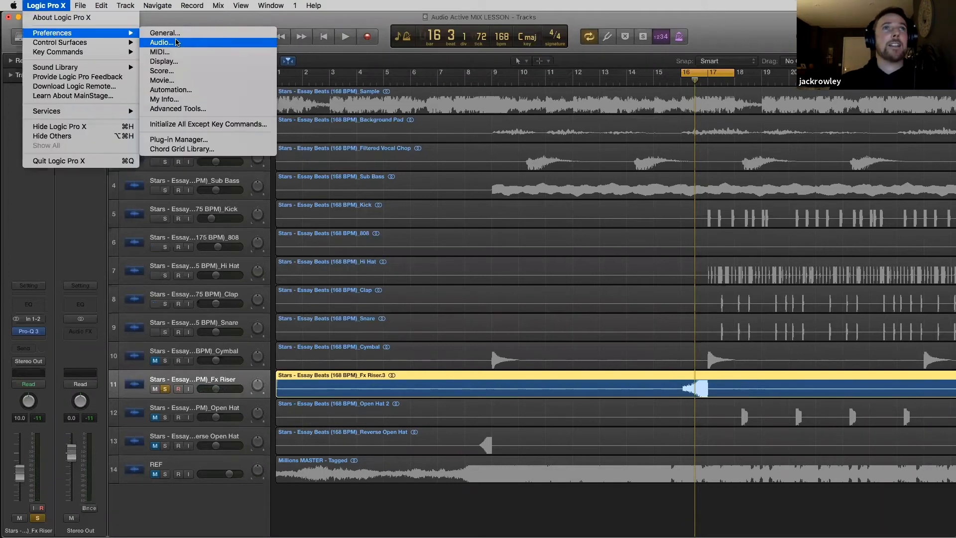
pyautogui.moveTo(100, 51)
pyautogui.moveTo(172, 52)
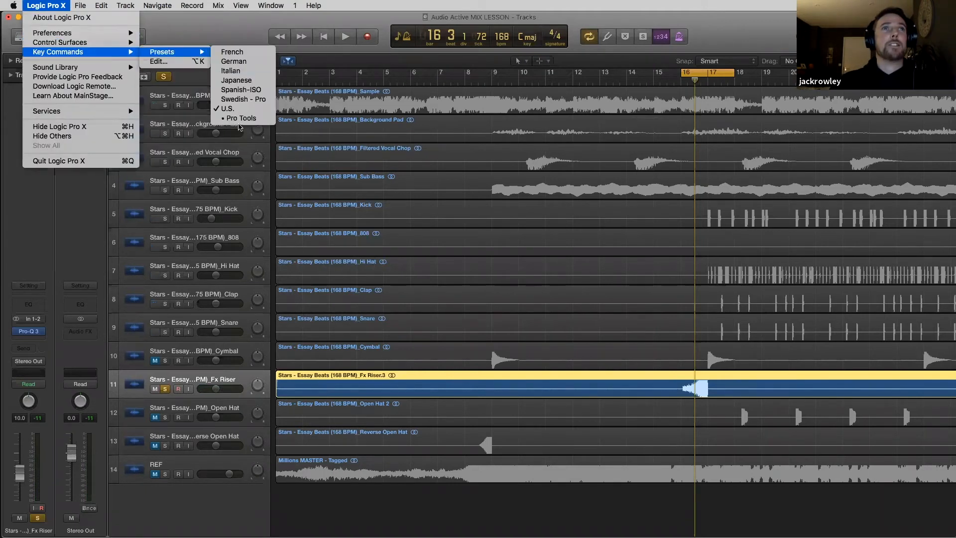
pyautogui.click(238, 121)
pyautogui.click(547, 185)
pyautogui.press('Escape')
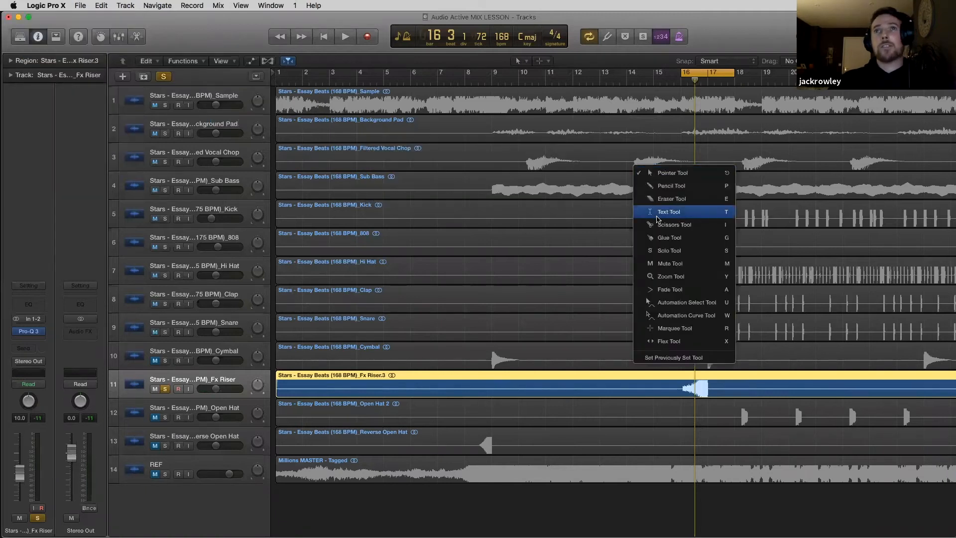
# Split the Fx Riser region just after the riser starts near bar 16 and delete the part before the cut.
pyautogui.click(666, 225)
pyautogui.scroll(8, 661, 367)
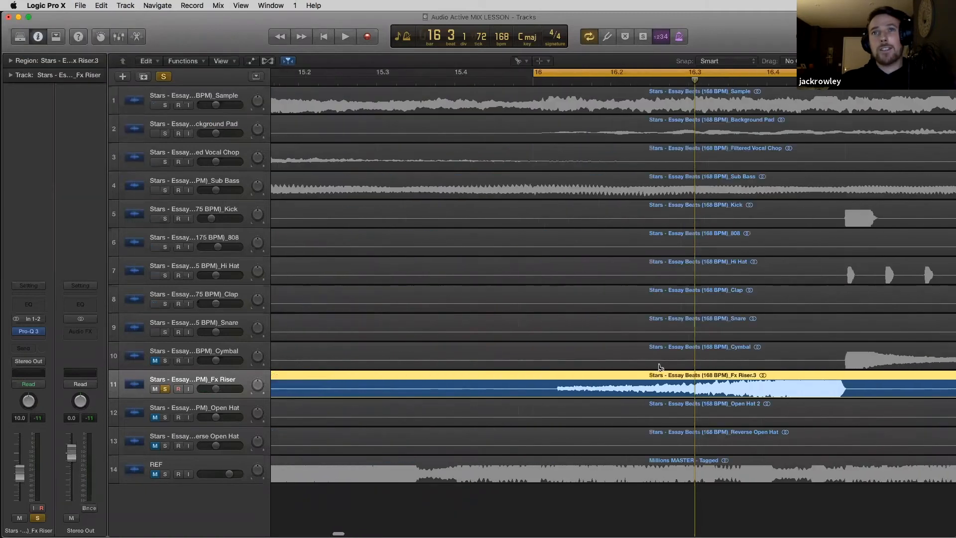
pyautogui.scroll(-3, 580, 391)
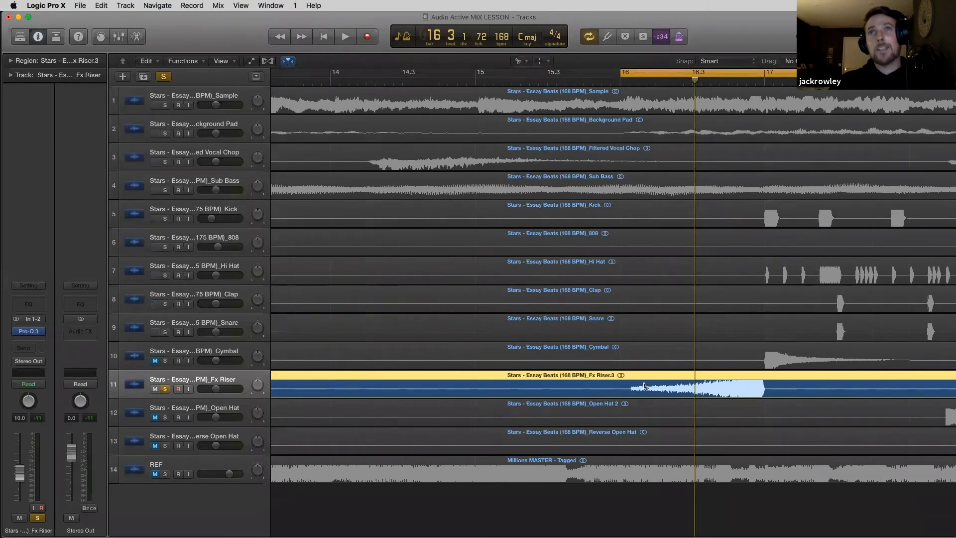
pyautogui.moveTo(654, 382); pyautogui.dragTo(639, 381)
pyautogui.press('t')
pyautogui.press('t')
pyautogui.click(607, 388)
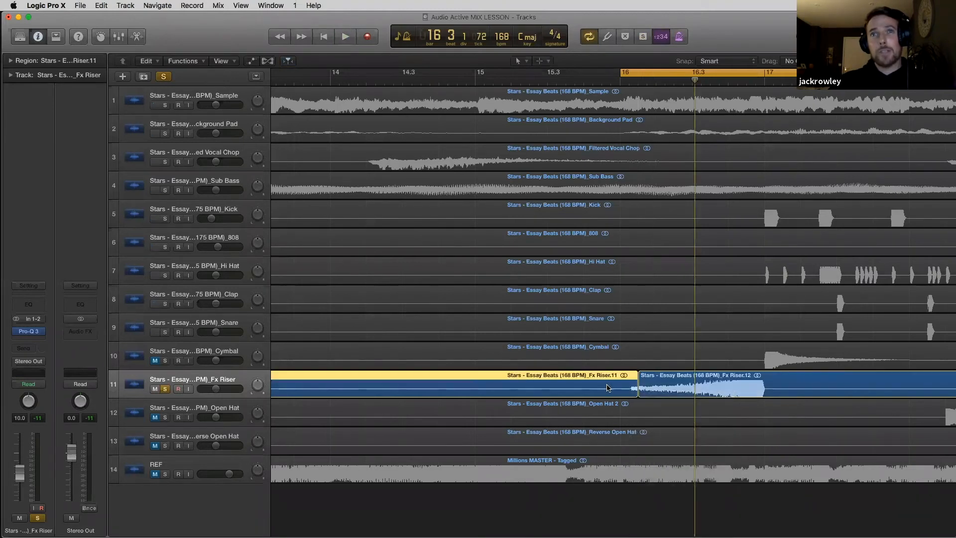
pyautogui.press('BackSpace')
# Apply a short fade-in to the start of the trimmed Fx Riser region with the Fade tool and play it back.
pyautogui.press('t')
pyautogui.click(627, 502)
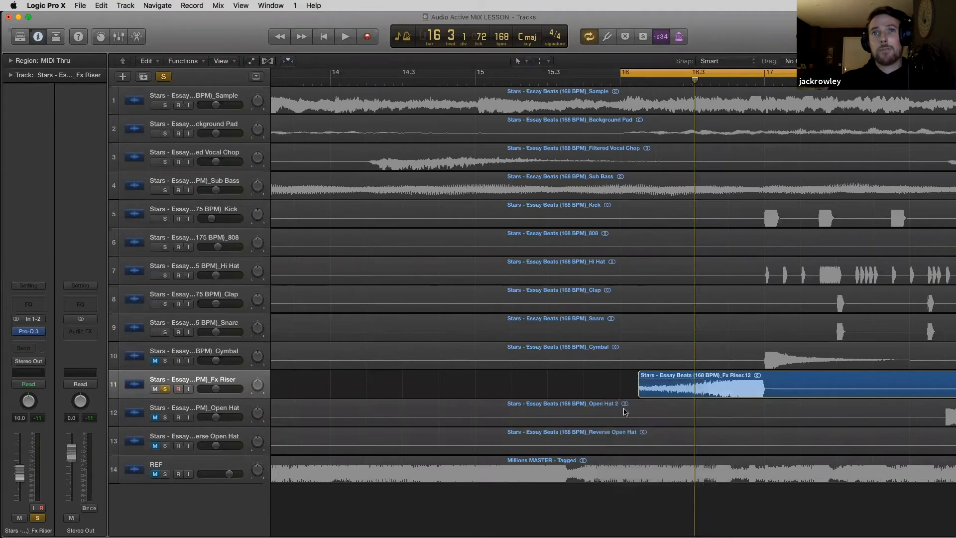
pyautogui.moveTo(630, 383); pyautogui.dragTo(663, 381)
pyautogui.press('space')
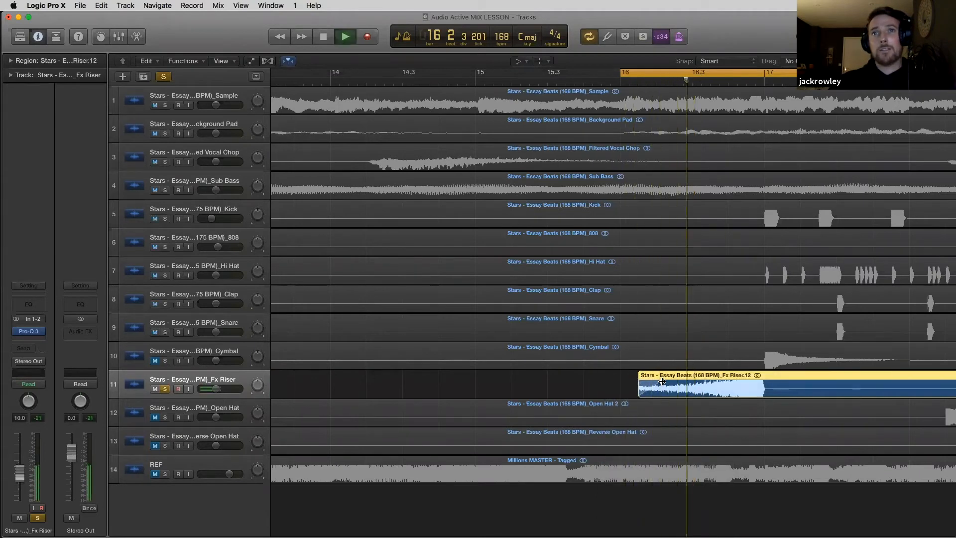
pyautogui.press('space')
pyautogui.press('t')
pyautogui.press('t')
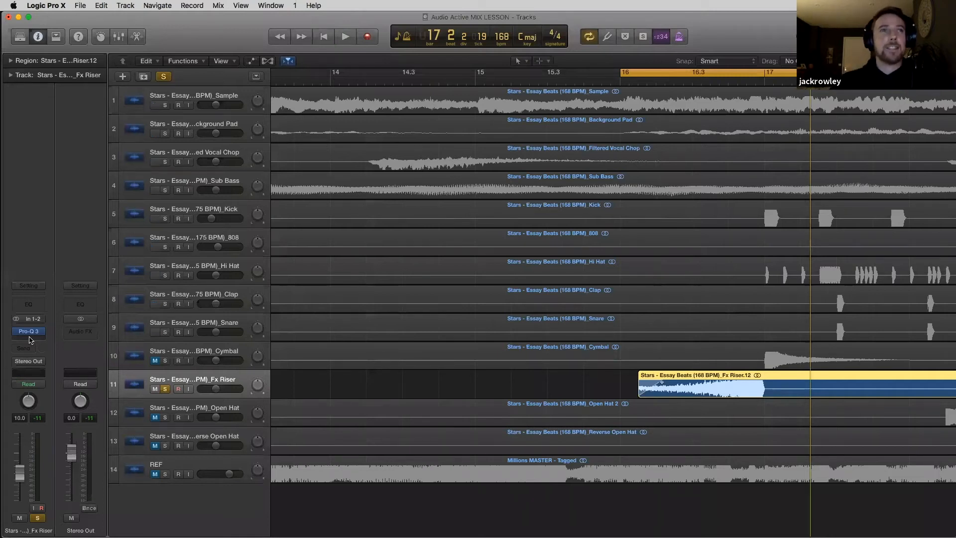
# Insert the stereo Space Designer reverb after Pro-Q 3 on the Fx Riser track.
pyautogui.click(31, 340)
pyautogui.moveTo(36, 424)
pyautogui.moveTo(128, 449)
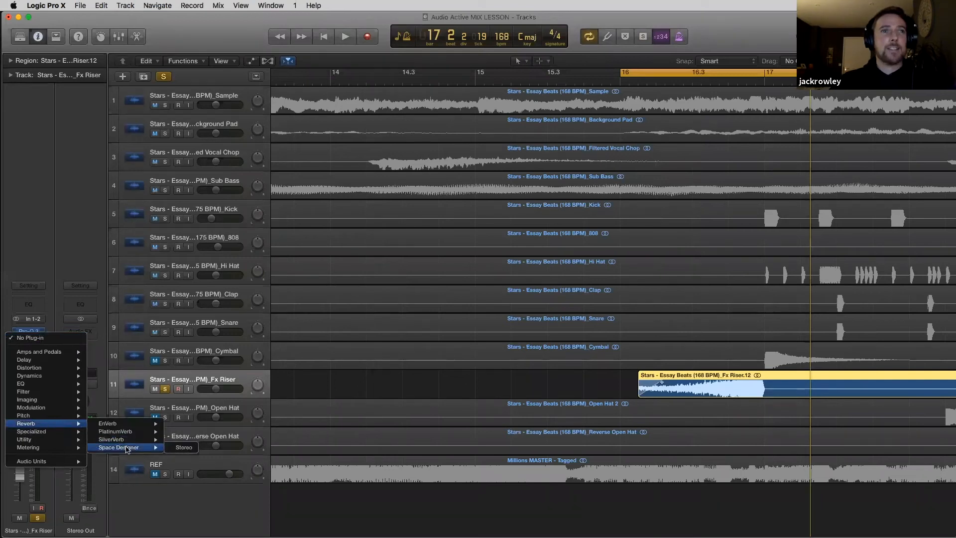
pyautogui.click(180, 447)
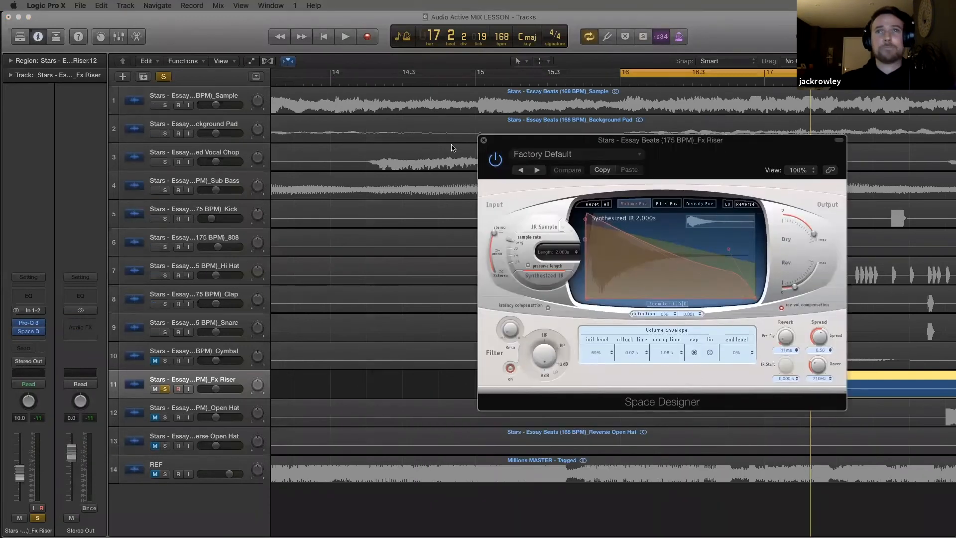
# Load the large-hall setting 04.5s Fine Hall in Space Designer, play back the riser and close the reverb.
pyautogui.click(465, 156)
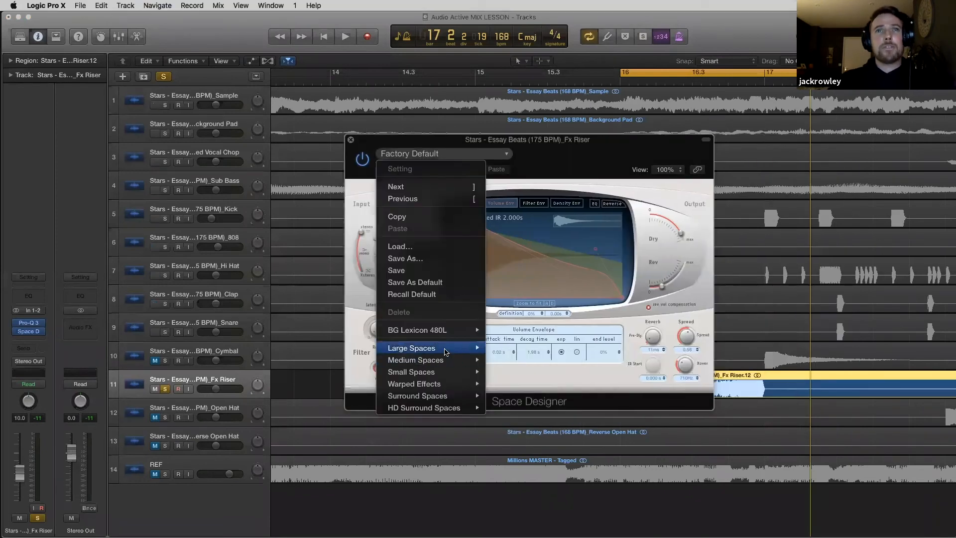
pyautogui.moveTo(445, 349)
pyautogui.moveTo(495, 360)
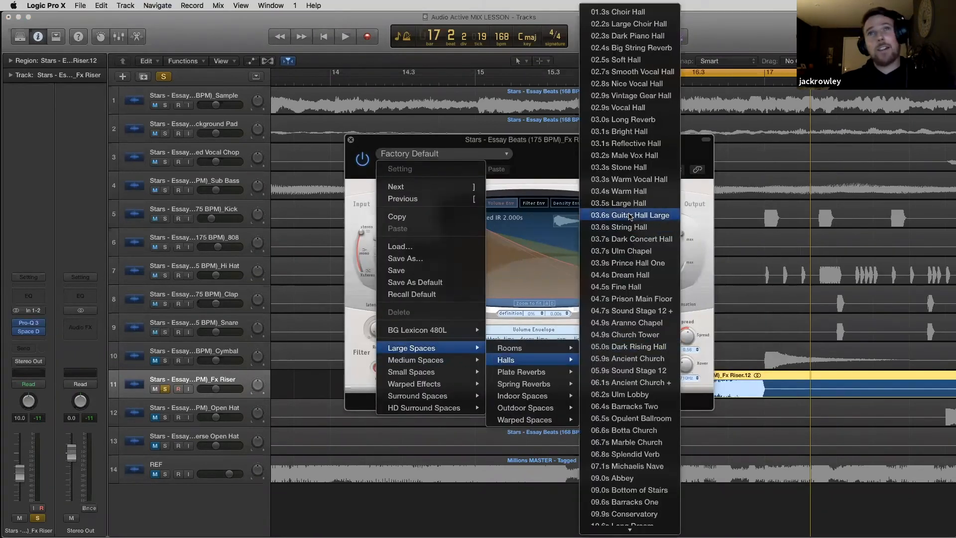
pyautogui.click(630, 287)
pyautogui.moveTo(665, 293)
pyautogui.press('space')
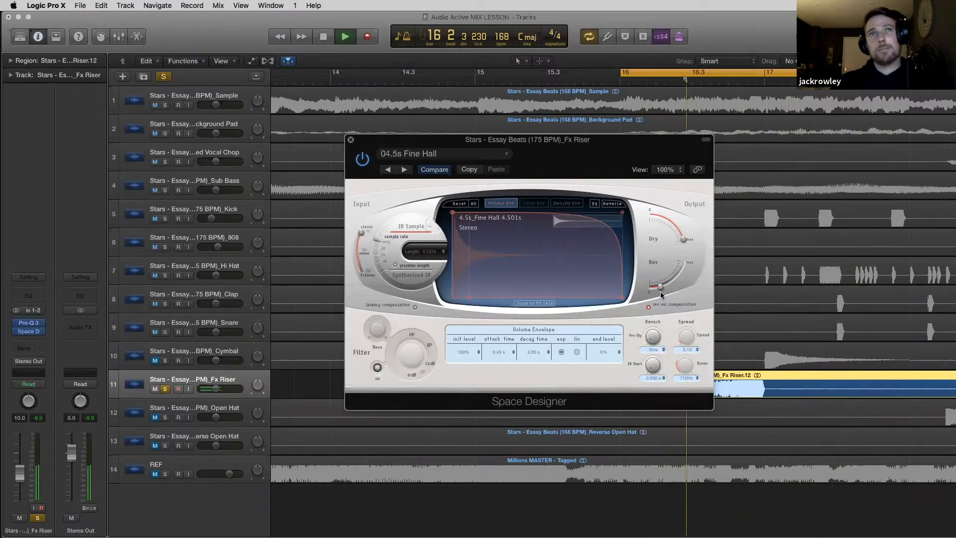
pyautogui.press('super+w')
pyautogui.press('space')
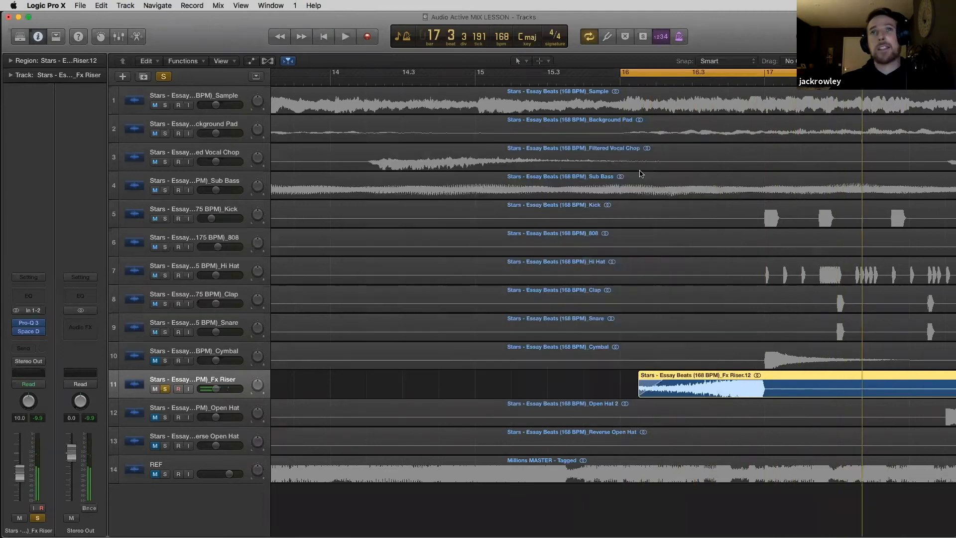
# Split the Fx Riser region with the Scissors tool shortly after the first riser ends, past bar 17.
pyautogui.press('super+Left')
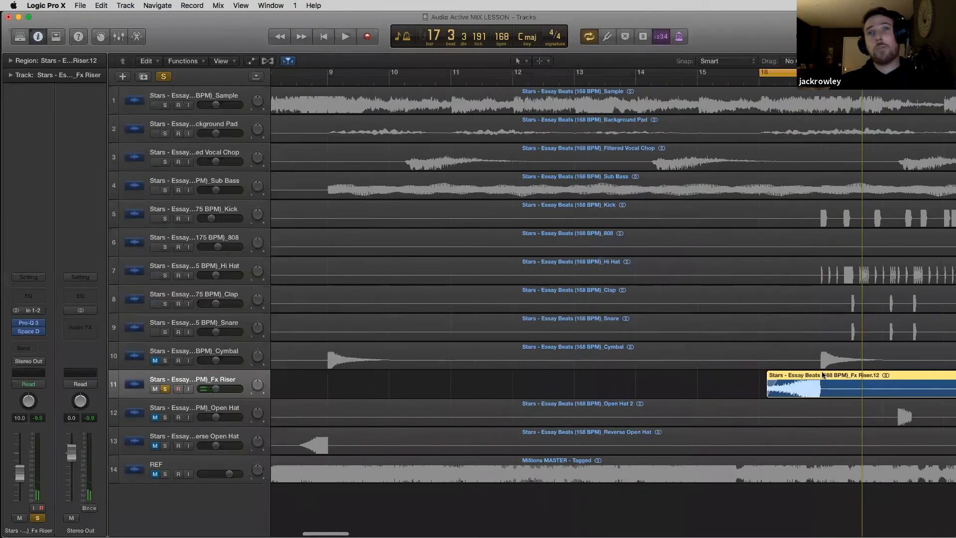
pyautogui.hscroll(5, 823, 375)
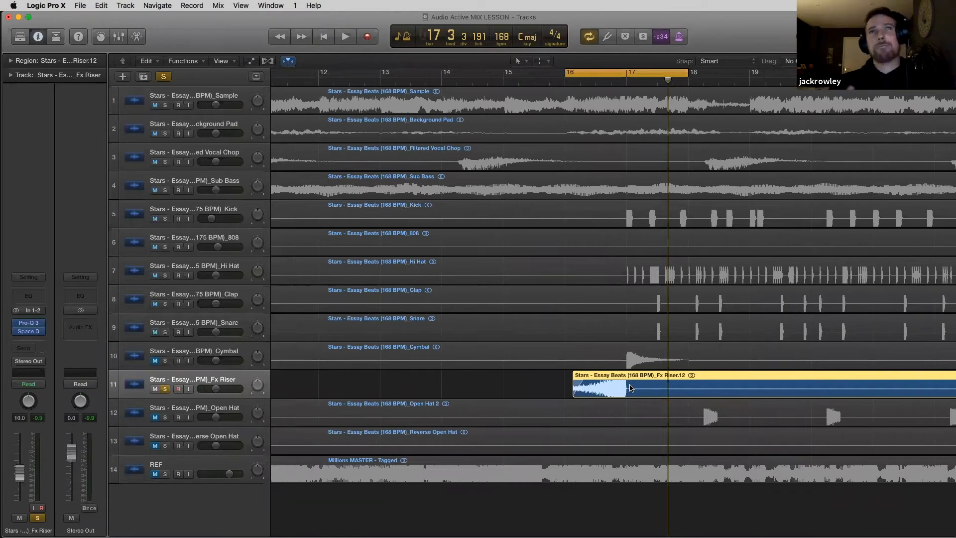
pyautogui.press('super+Left')
pyautogui.press('super+Left')
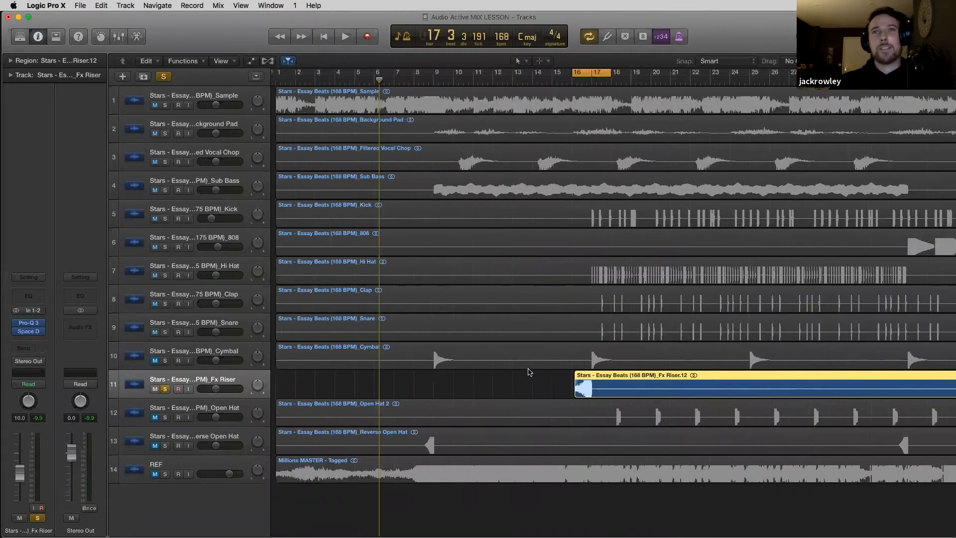
pyautogui.press('t')
pyautogui.click(492, 405)
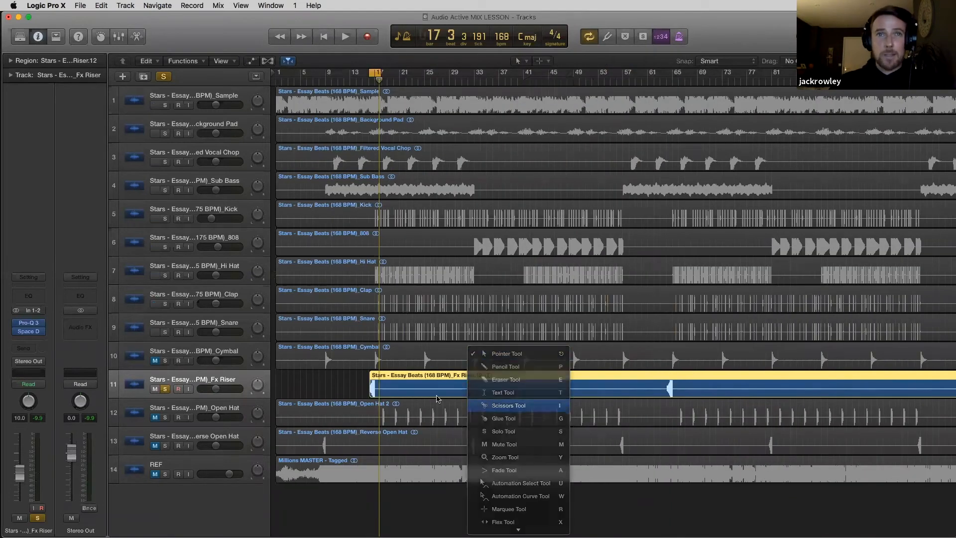
pyautogui.click(382, 391)
# Copy the trimmed, faded riser region over the two remaining risers that lead into bars 65 and 113.
pyautogui.hscroll(2, 539, 394)
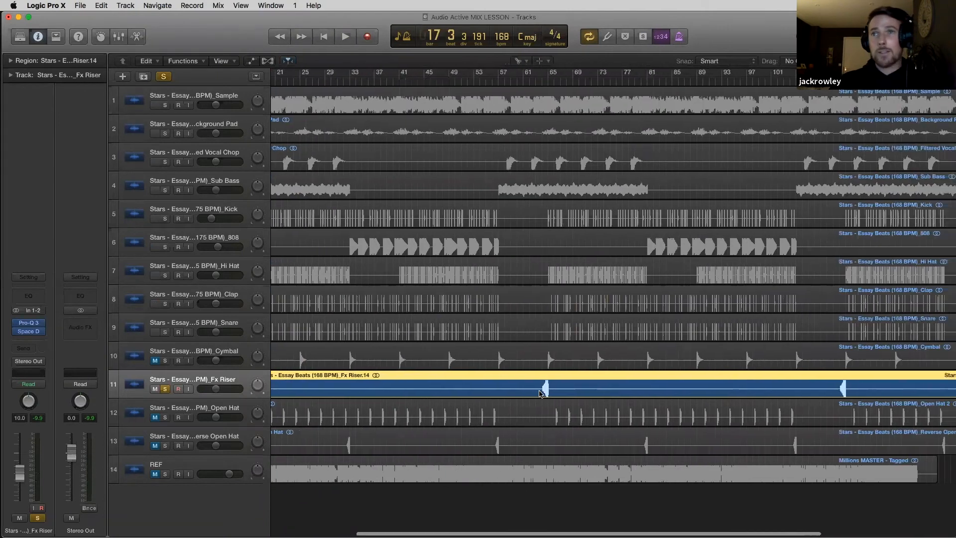
pyautogui.hscroll(-5, 394, 390)
pyautogui.press('t')
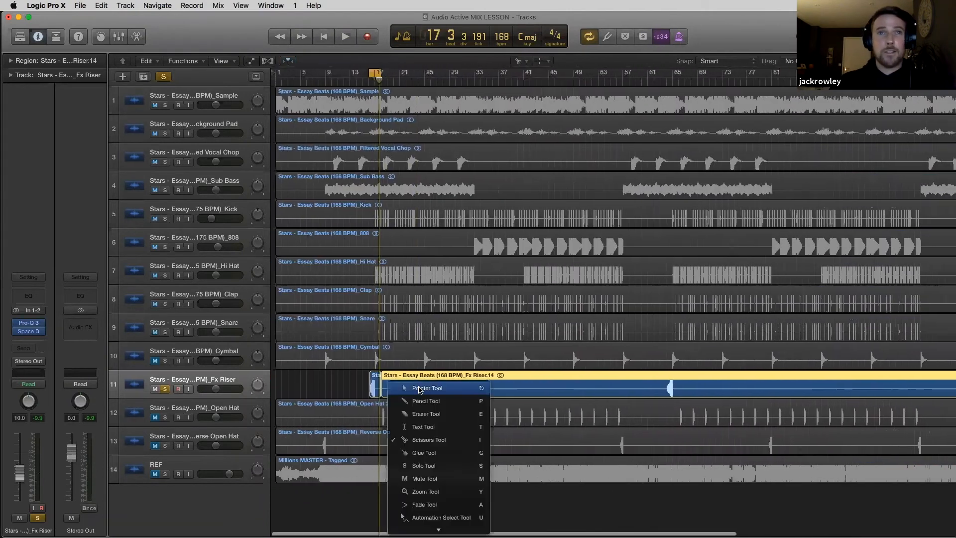
pyautogui.press('Escape')
pyautogui.moveTo(380, 382); pyautogui.dragTo(675, 383)
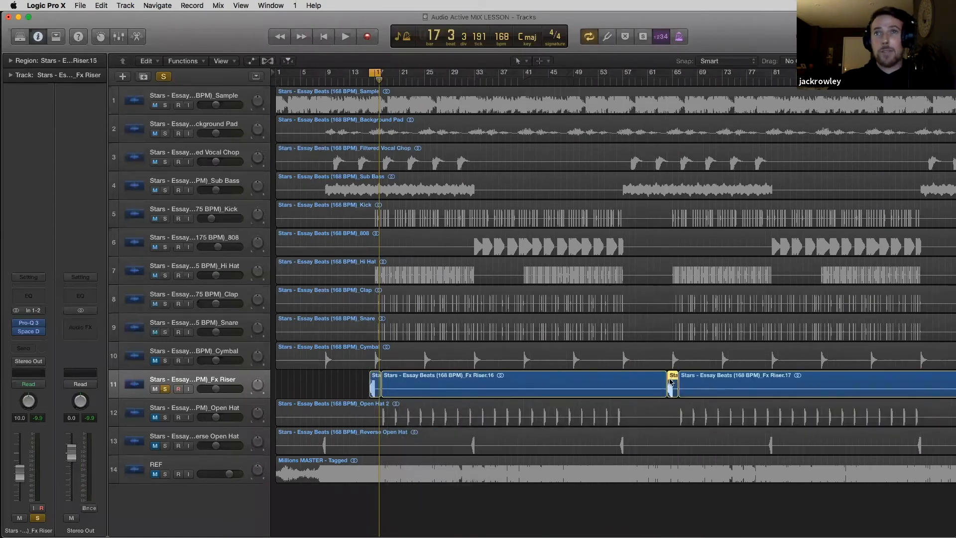
pyautogui.hscroll(5, 671, 383)
pyautogui.hscroll(3, 671, 382)
pyautogui.moveTo(513, 386); pyautogui.dragTo(811, 385)
# Delete the three leftover Fx Riser regions between and after the short riser copies.
pyautogui.click(832, 387)
pyautogui.press('BackSpace')
pyautogui.click(659, 386)
pyautogui.press('BackSpace')
pyautogui.click(376, 389)
pyautogui.press('BackSpace')
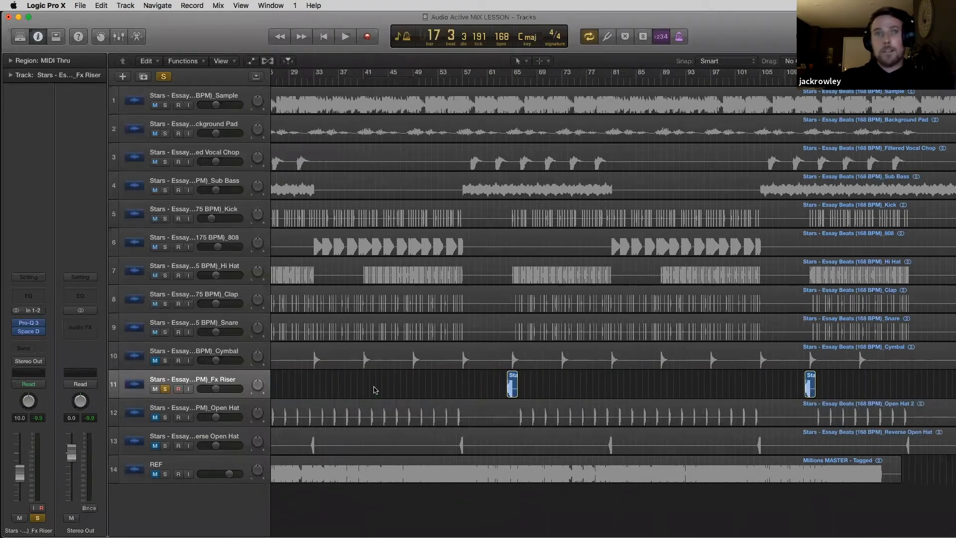
# Switch solo from the Fx Riser track to the Open Hat track and set the cycle range to bars 17 to 21.
pyautogui.hscroll(-2, 375, 390)
pyautogui.hscroll(-5, 375, 389)
pyautogui.click(165, 389)
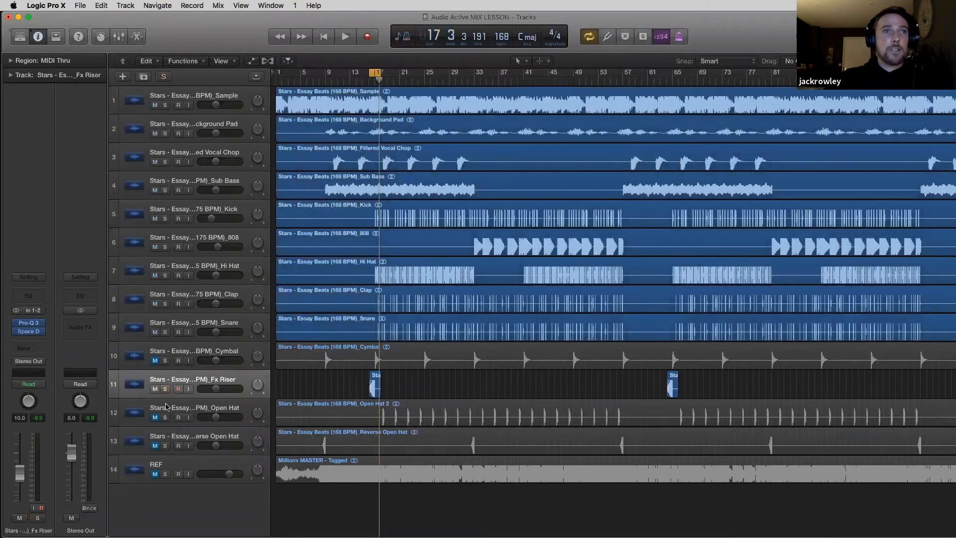
pyautogui.click(165, 417)
pyautogui.moveTo(381, 70); pyautogui.dragTo(389, 73)
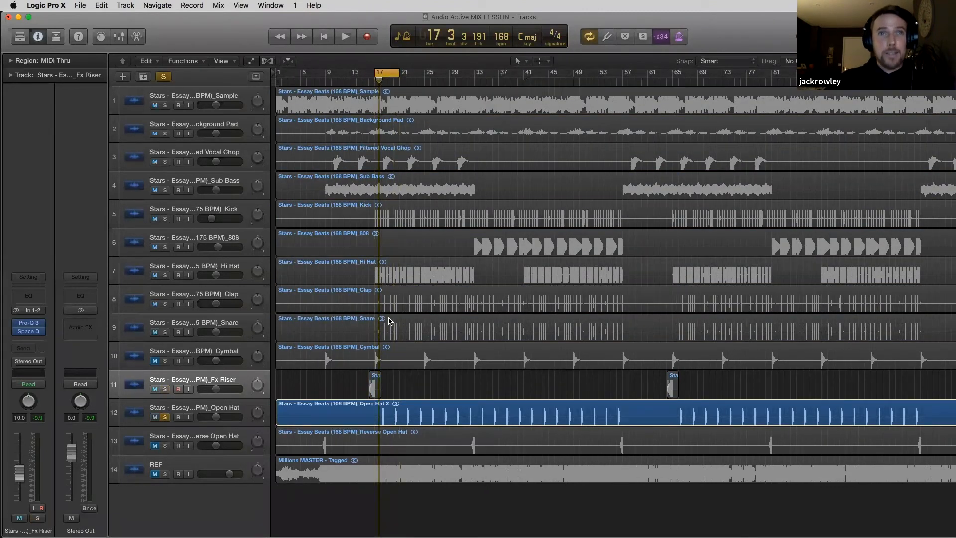
# Play the soloed Open Hat over the cycle range from bar 17 to bar 21.
pyautogui.press('super+Right')
pyautogui.press('super+Right')
pyautogui.press('super+Right')
pyautogui.press('super+Right')
pyautogui.press('space')
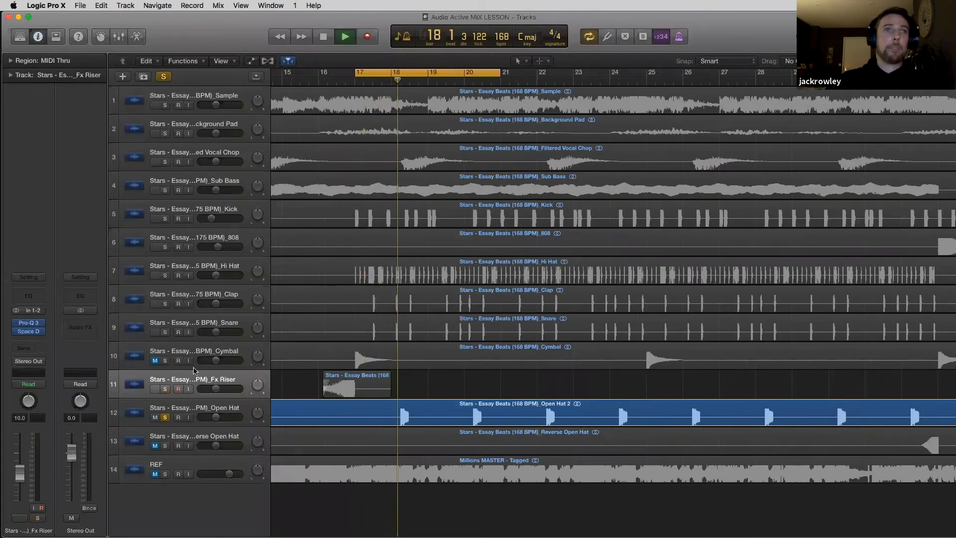
# Insert a stereo FabFilter Pro-Q 3 on the Open Hat track and set its display range to 30 dB.
pyautogui.click(182, 410)
pyautogui.press('space')
pyautogui.click(43, 335)
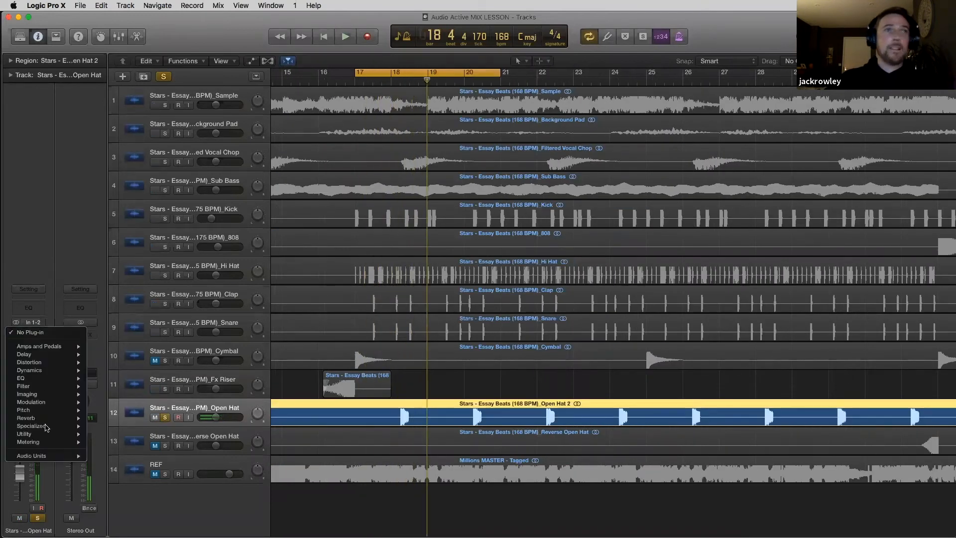
pyautogui.moveTo(45, 455)
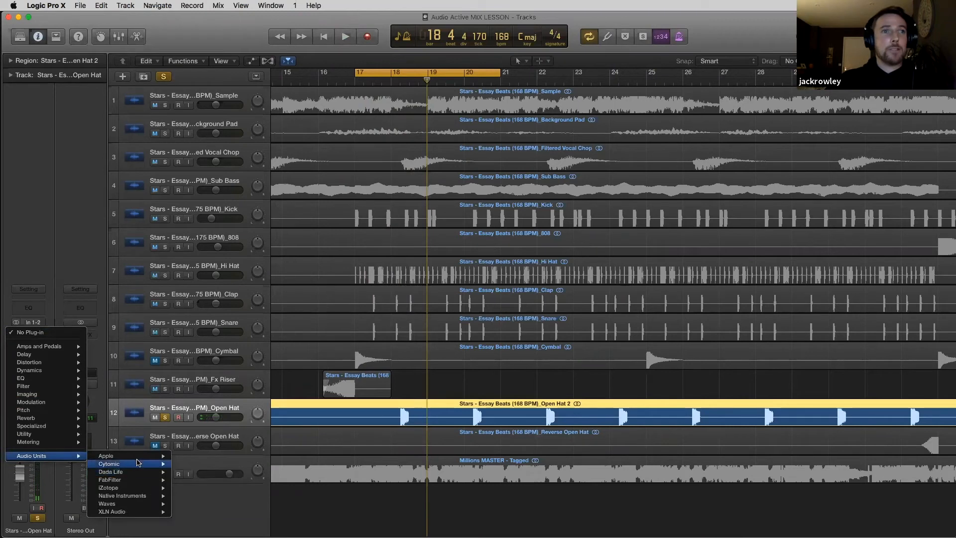
pyautogui.moveTo(125, 480)
pyautogui.moveTo(209, 496)
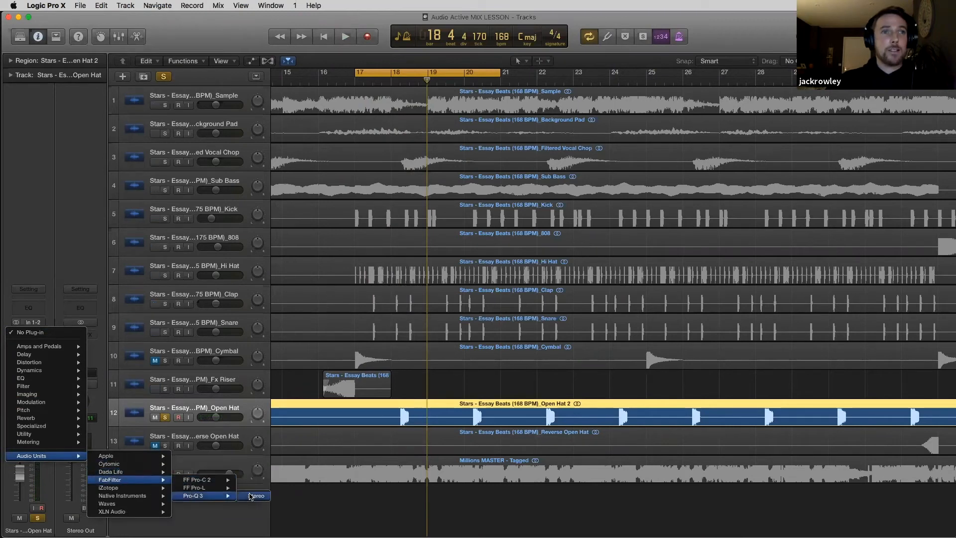
pyautogui.click(250, 496)
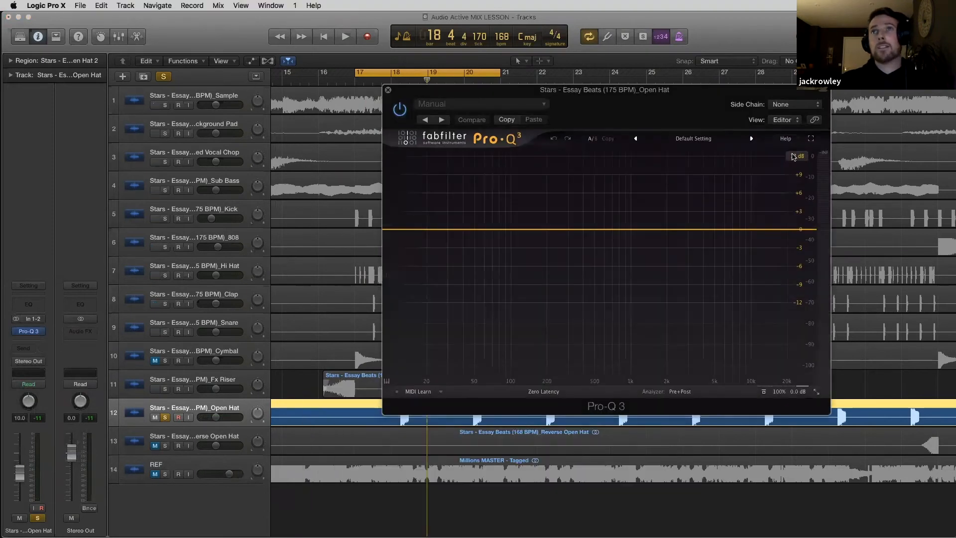
pyautogui.click(797, 155)
pyautogui.click(800, 196)
# Add a 48 dB/oct low cut at about 528 Hz to the Open Hat's EQ while the track plays.
pyautogui.press('space')
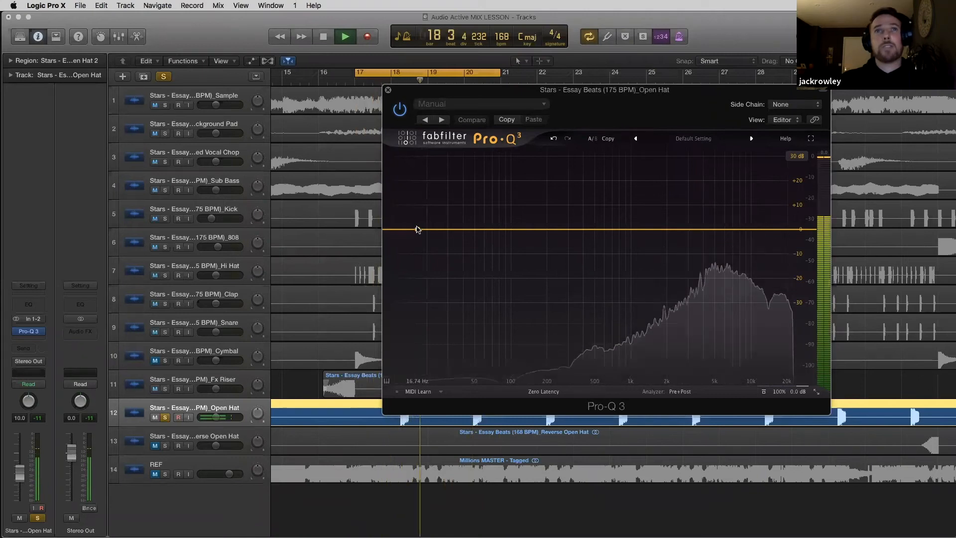
pyautogui.moveTo(418, 229); pyautogui.dragTo(447, 266)
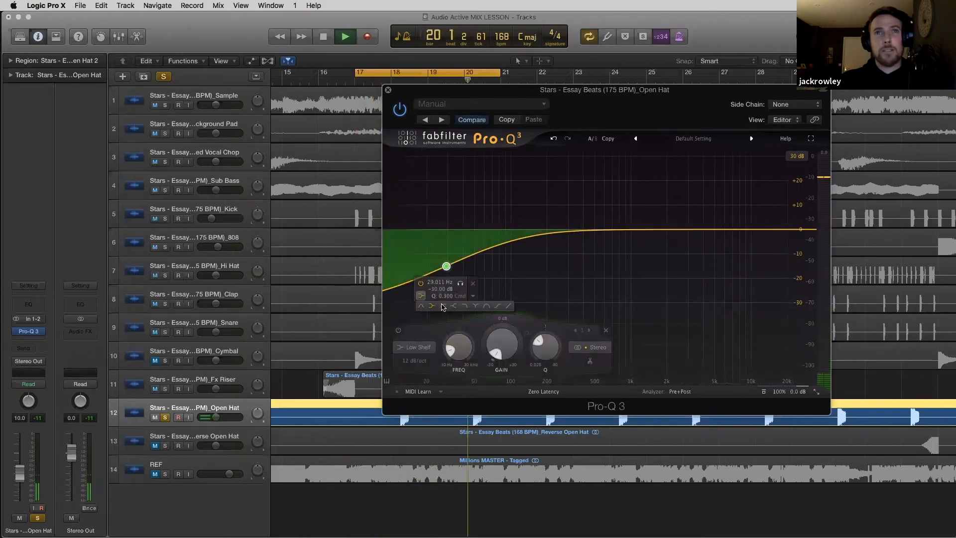
pyautogui.click(444, 306)
pyautogui.click(451, 238)
pyautogui.click(447, 264)
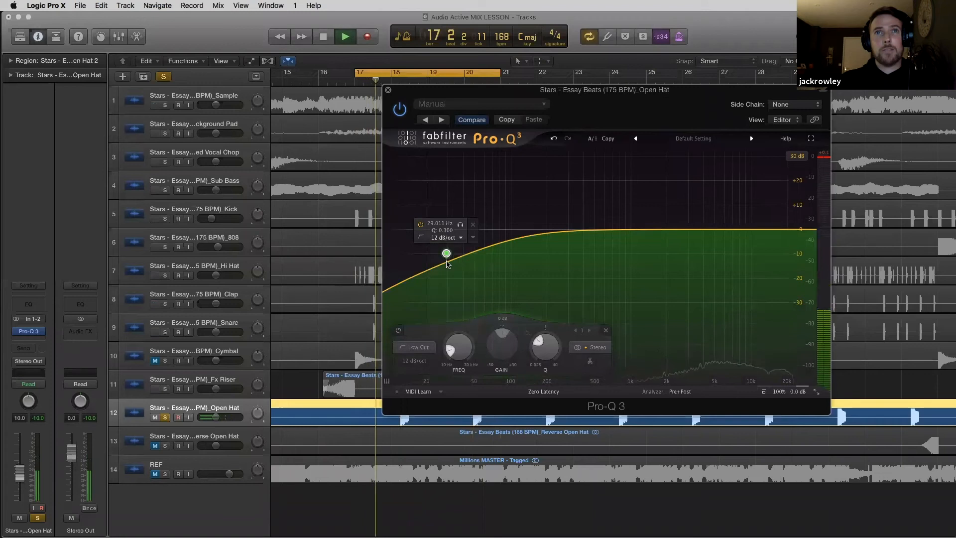
pyautogui.moveTo(447, 253); pyautogui.dragTo(598, 252)
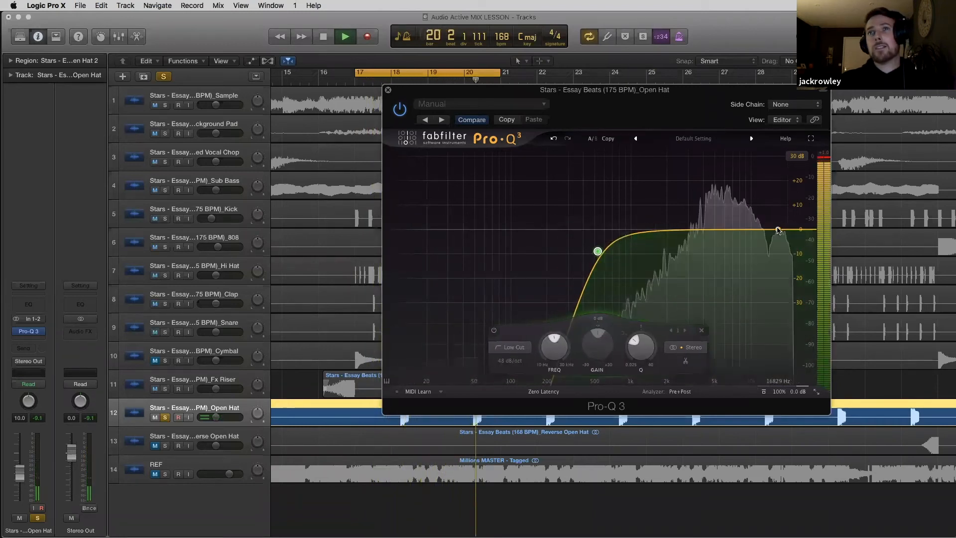
# Add a 72 dB/oct high cut at about 12 kHz to the Open Hat's EQ.
pyautogui.click(756, 230)
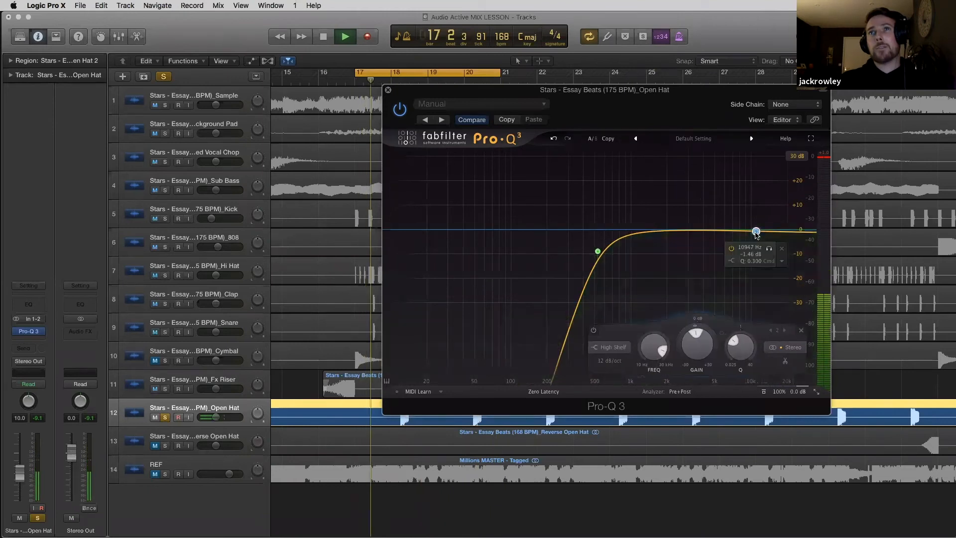
pyautogui.click(731, 260)
pyautogui.click(776, 273)
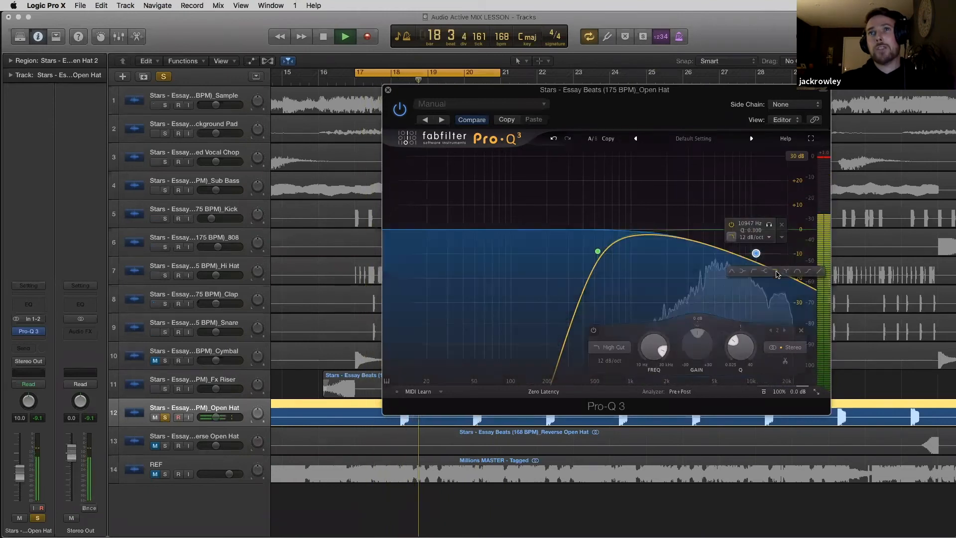
pyautogui.click(752, 239)
pyautogui.click(750, 302)
pyautogui.moveTo(755, 252); pyautogui.dragTo(761, 230)
pyautogui.click(770, 212)
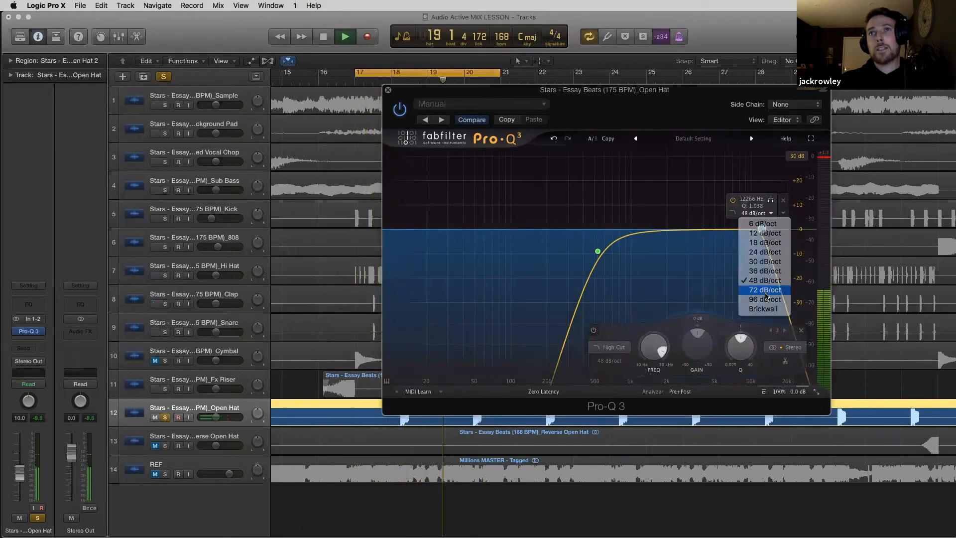
pyautogui.click(765, 290)
pyautogui.moveTo(763, 230); pyautogui.dragTo(760, 229)
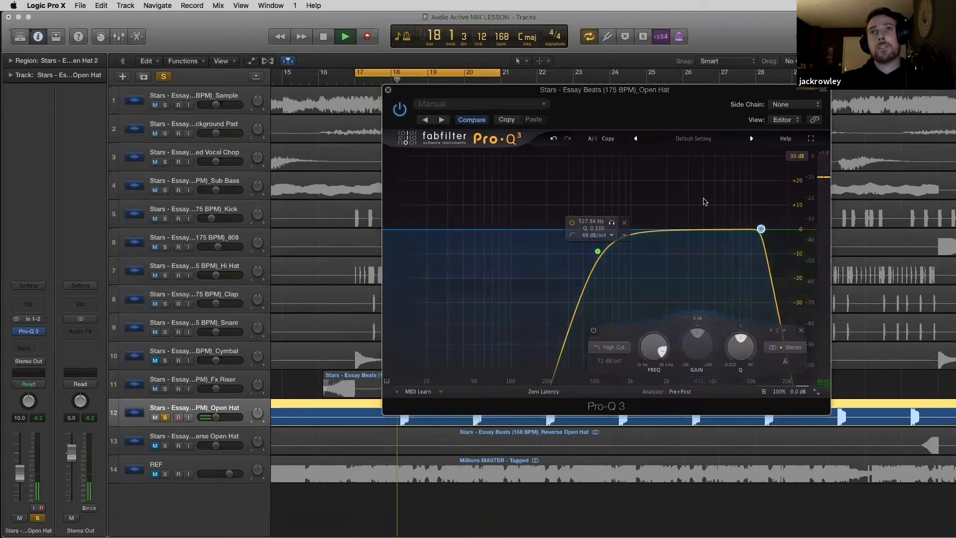
# Dip the Open Hat by about 2.7 dB with a bell band at about 5.5 kHz, then stop playback and close the EQ.
pyautogui.click(723, 232)
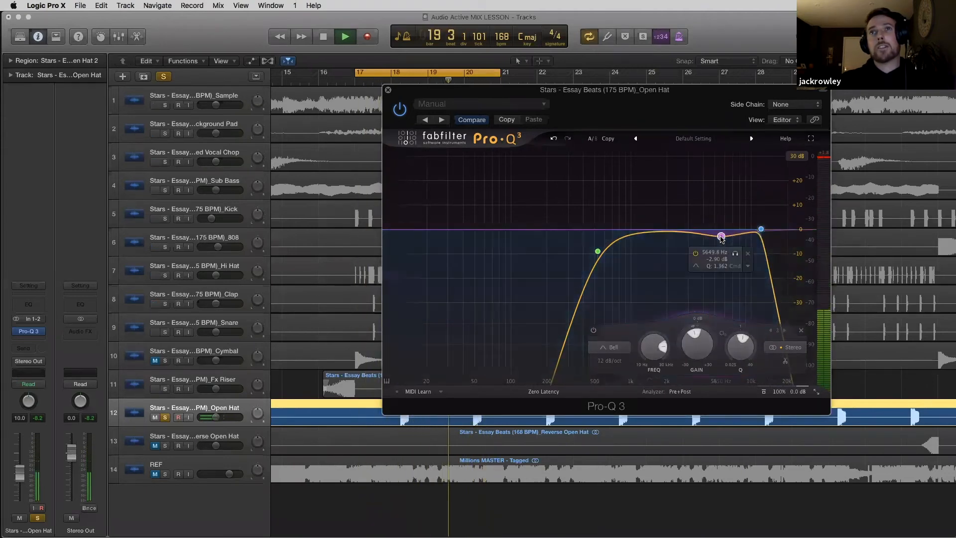
pyautogui.moveTo(722, 237); pyautogui.dragTo(721, 238)
pyautogui.press('space')
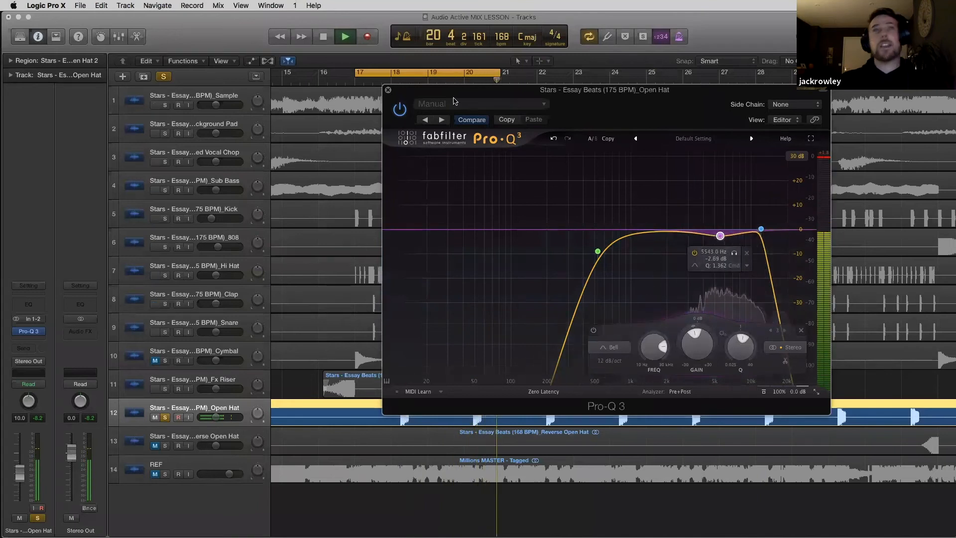
pyautogui.click(389, 90)
# Move the cycle range to the reversed hit around bar 9 and switch solo from the Open Hat to the Reverse Open Hat track.
pyautogui.scroll(-8, 456, 461)
pyautogui.scroll(6, 331, 435)
pyautogui.hscroll(-5, 655, 151)
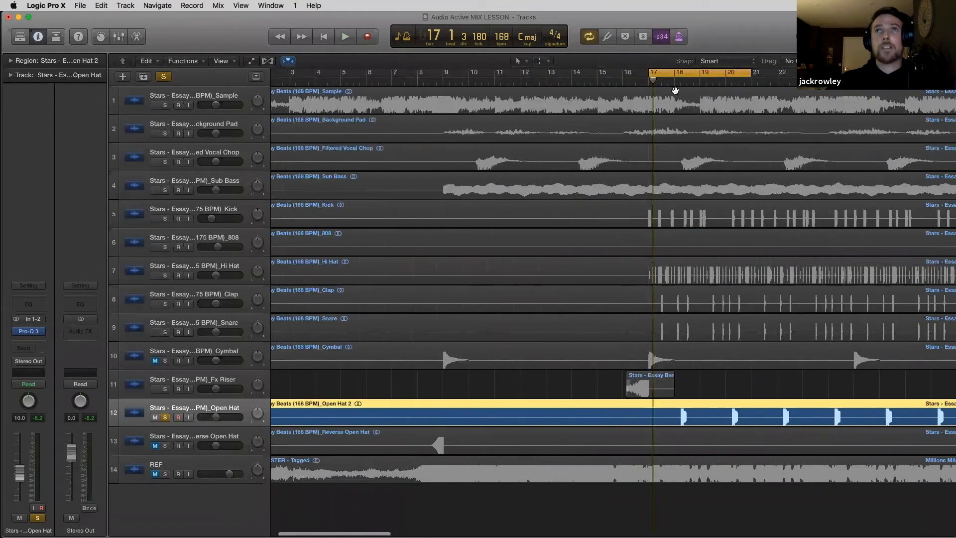
pyautogui.moveTo(675, 74); pyautogui.dragTo(459, 100)
pyautogui.moveTo(532, 74); pyautogui.dragTo(462, 75)
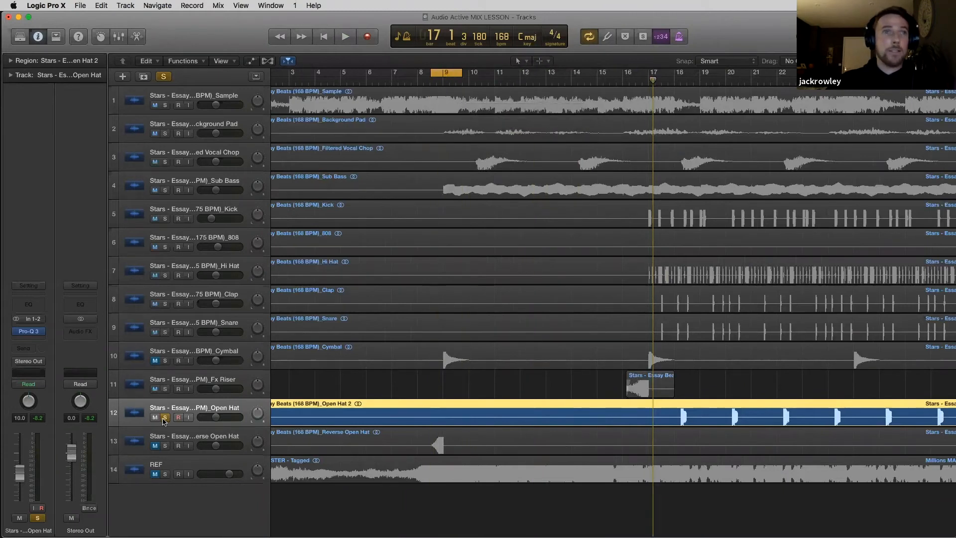
pyautogui.click(163, 418)
pyautogui.click(165, 445)
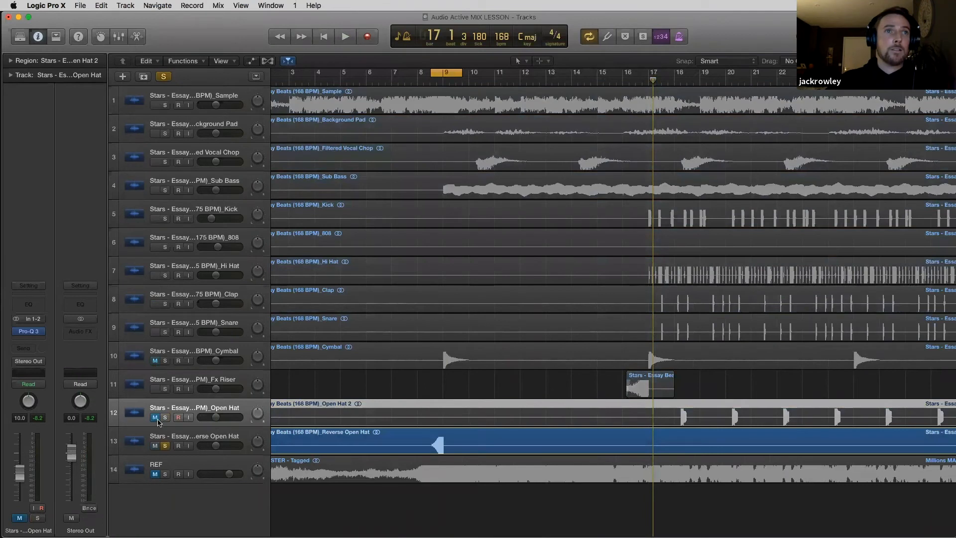
# Play the soloed Reverse Open Hat around bar 9 and inspect its waveform up close.
pyautogui.press('space')
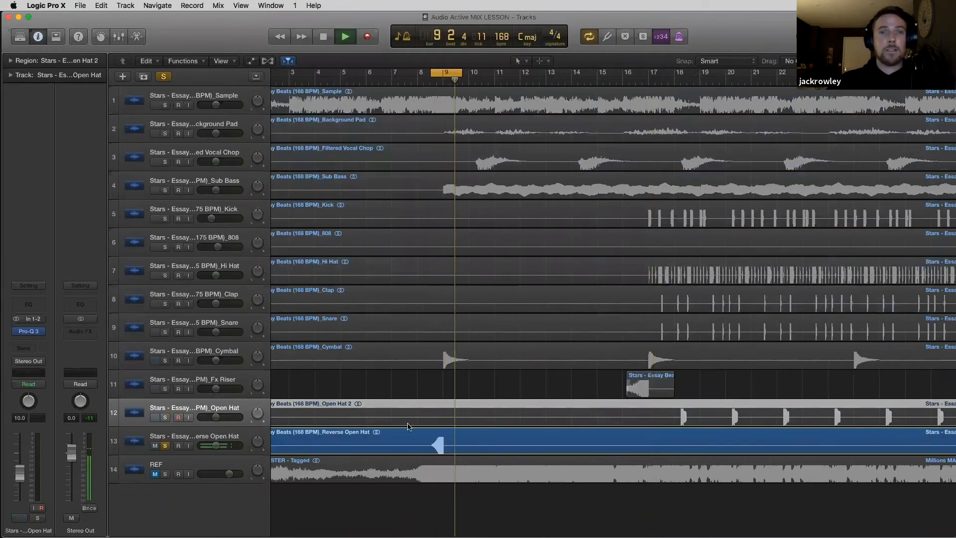
pyautogui.press('super+Right')
pyautogui.press('super+Right')
pyautogui.press('super+Right')
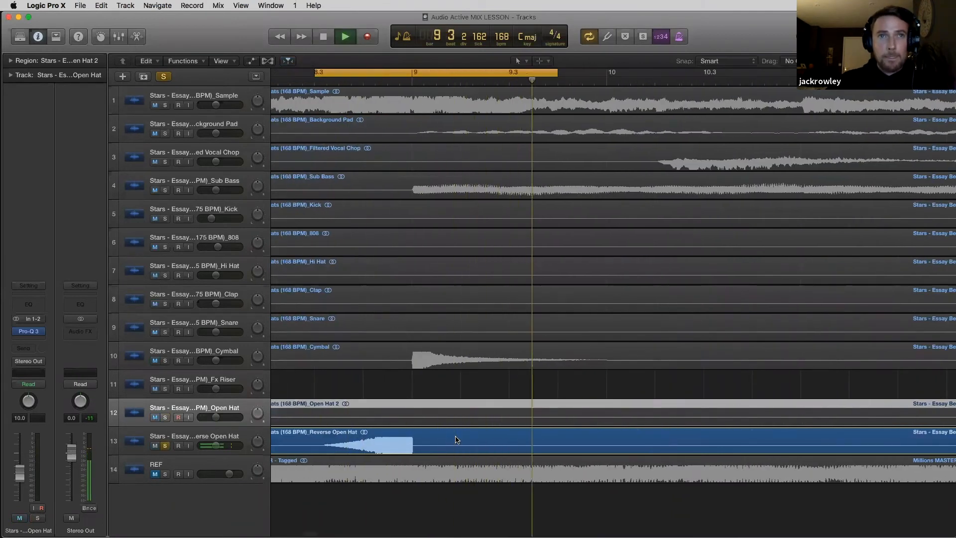
pyautogui.press('space')
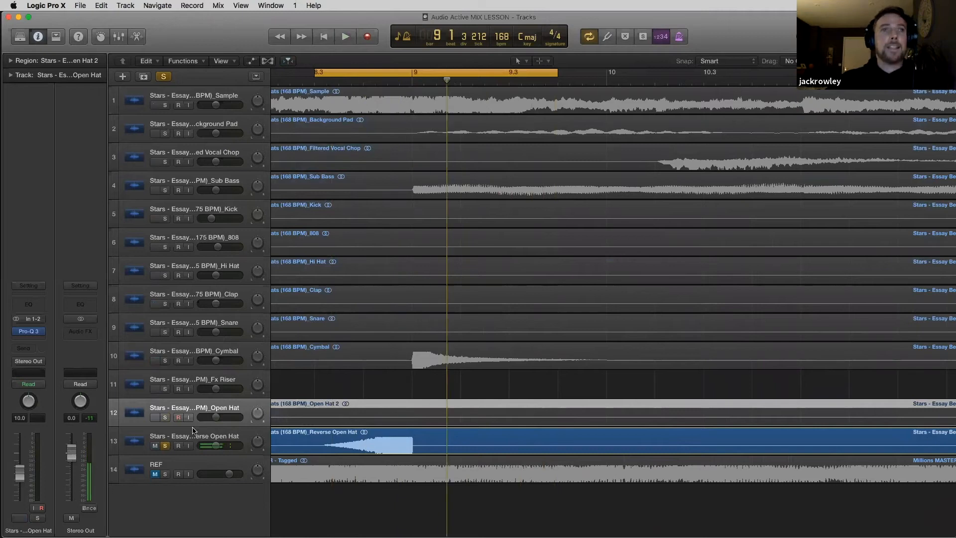
# Insert a FabFilter Pro-Q 3 on the Reverse Open Hat track and set its display range to 30 dB.
pyautogui.click(193, 430)
pyautogui.press('super+Left')
pyautogui.press('super+Left')
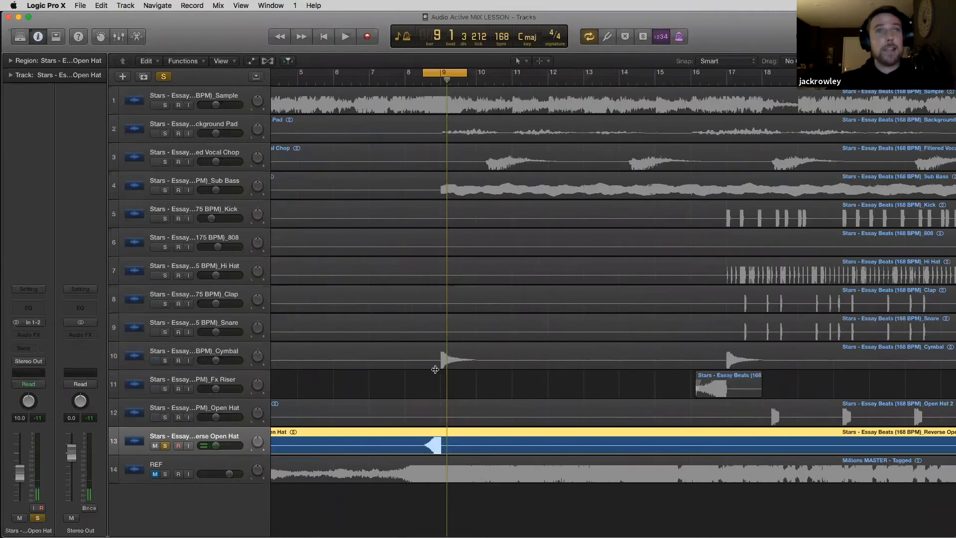
pyautogui.click(26, 337)
pyautogui.moveTo(30, 456)
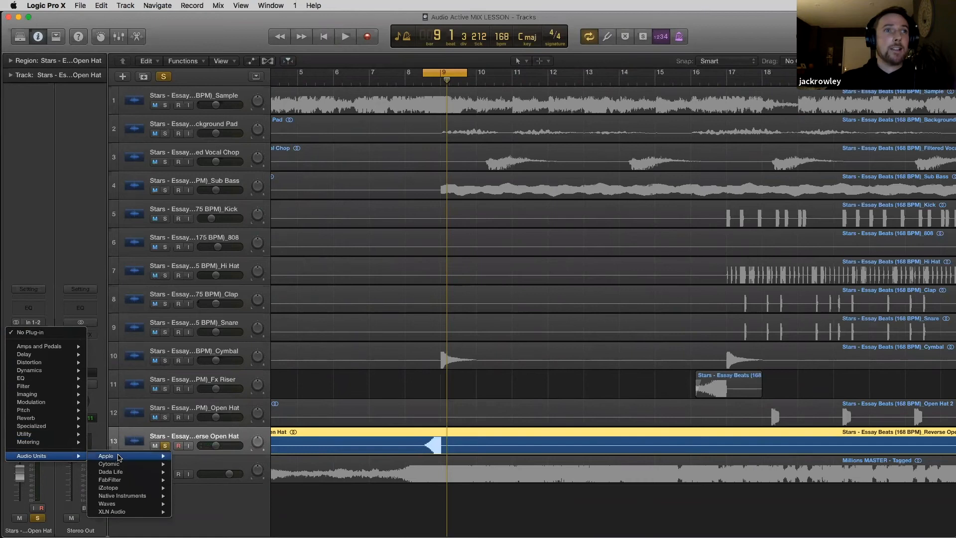
pyautogui.moveTo(121, 473)
pyautogui.moveTo(234, 497)
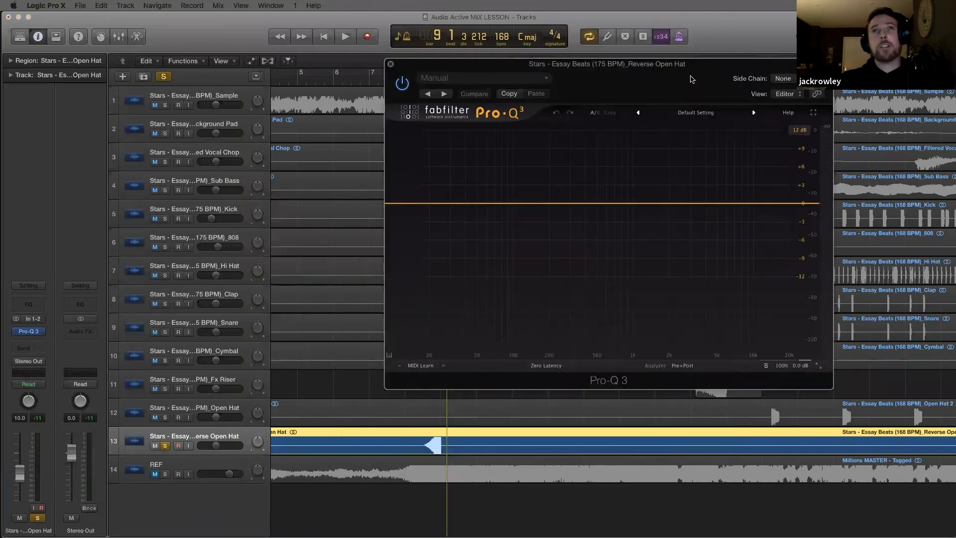
pyautogui.click(789, 156)
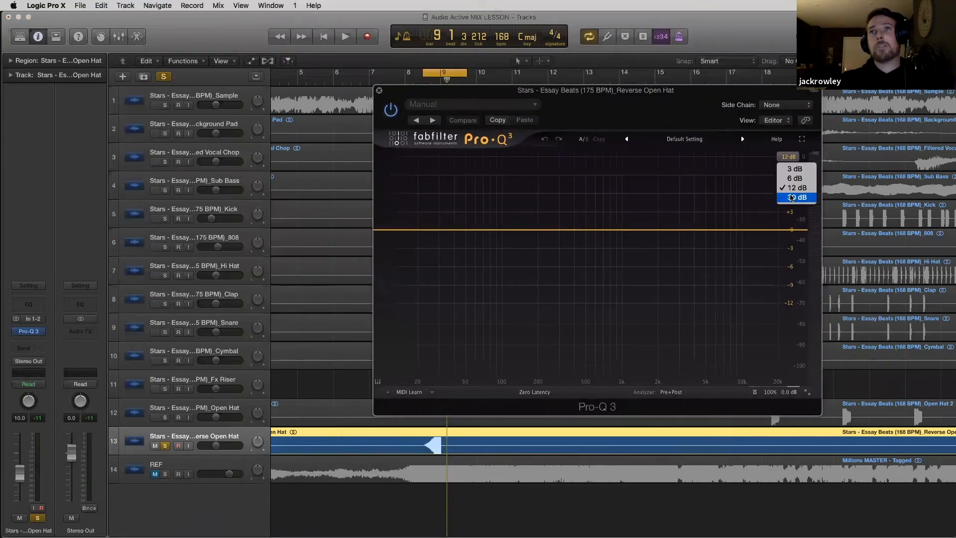
pyautogui.click(796, 197)
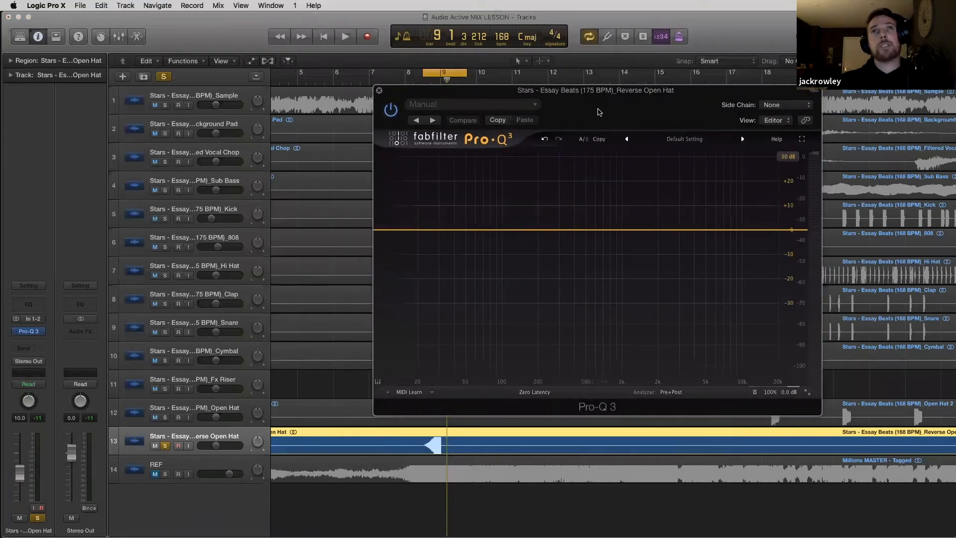
pyautogui.moveTo(585, 99); pyautogui.dragTo(572, 160)
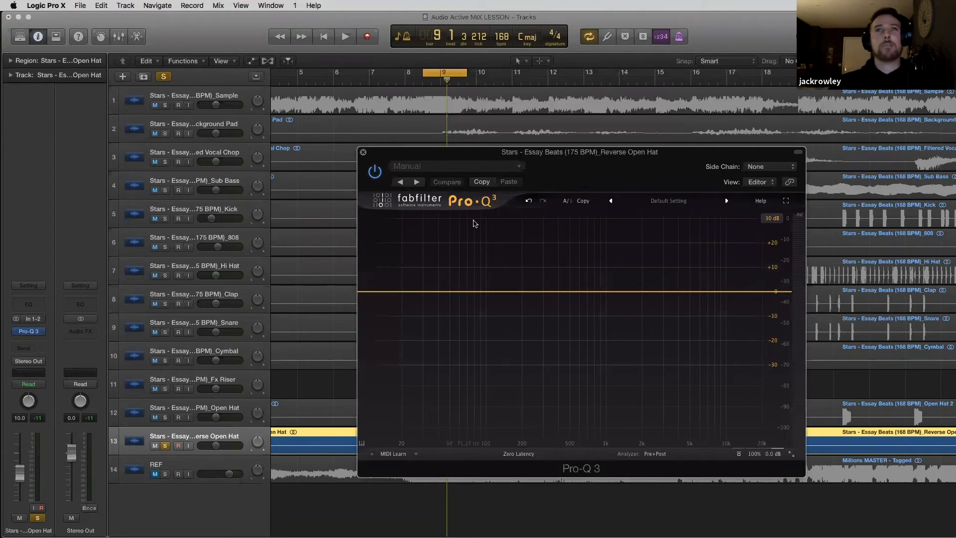
pyautogui.moveTo(508, 158); pyautogui.dragTo(525, 144)
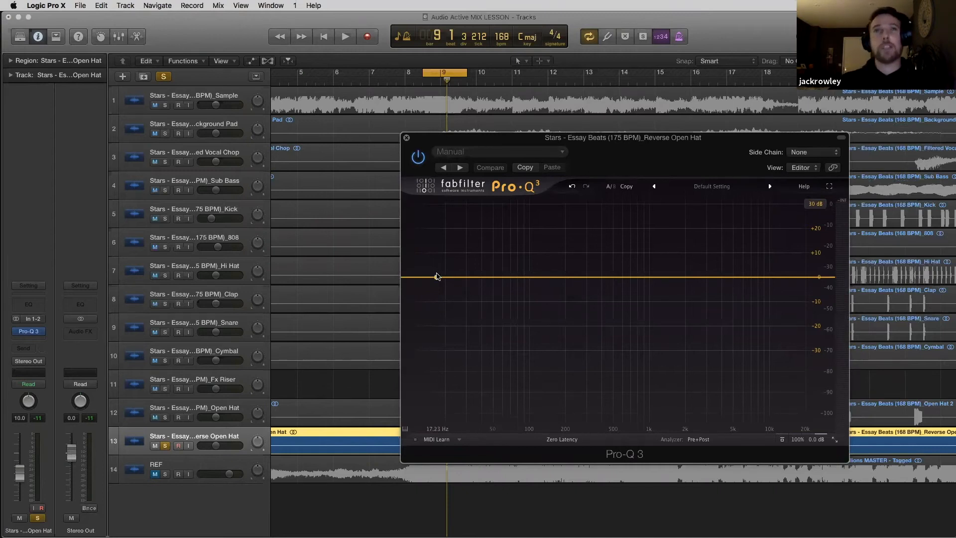
# Add a 48 dB/oct low cut at about 637 Hz to the Reverse Open Hat's EQ while auditioning the loop.
pyautogui.press('space')
pyautogui.moveTo(436, 277); pyautogui.dragTo(445, 300)
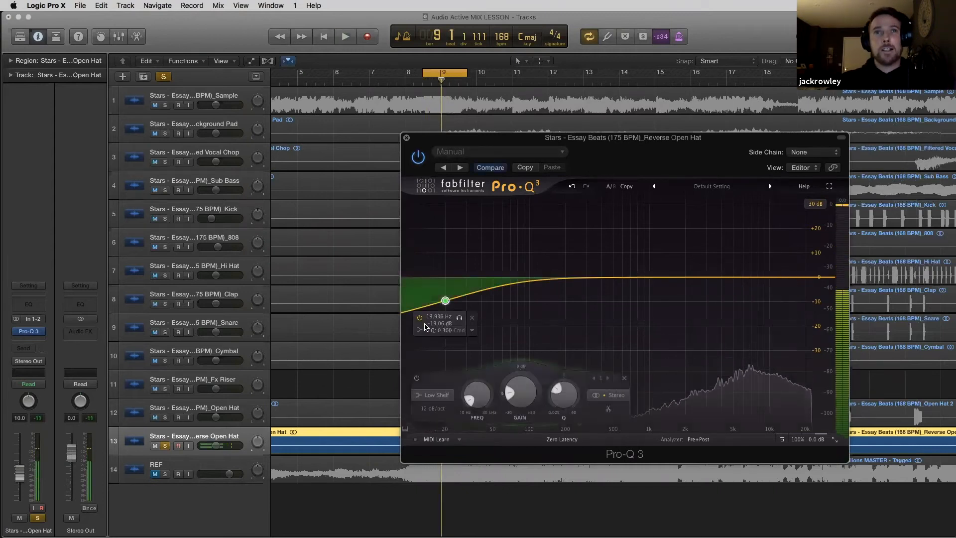
pyautogui.click(421, 330)
pyautogui.click(442, 341)
pyautogui.click(443, 285)
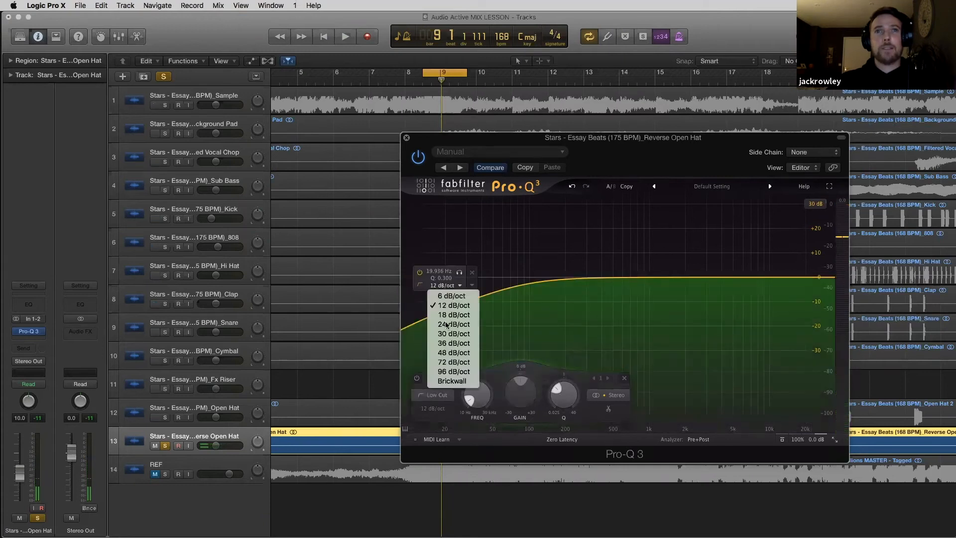
pyautogui.click(449, 352)
pyautogui.moveTo(447, 301); pyautogui.dragTo(626, 302)
pyautogui.press('space')
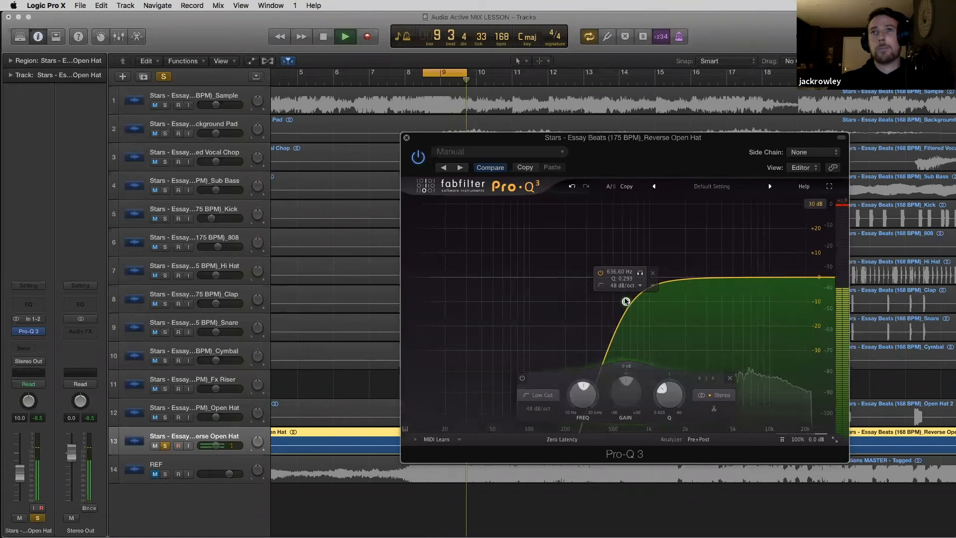
pyautogui.press('space')
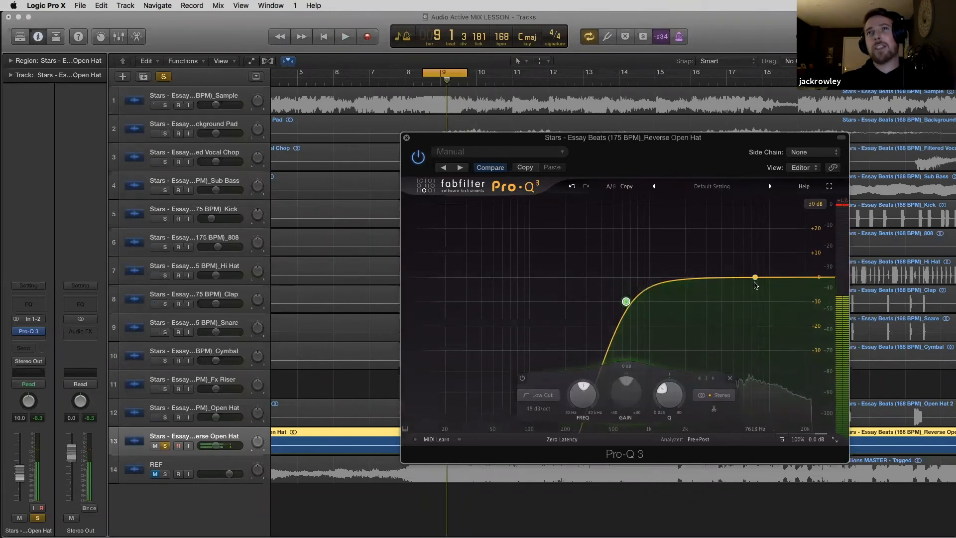
# Dip the Reverse Open Hat by about 7 dB with a bell band at about 7.1 kHz while the loop plays.
pyautogui.press('space')
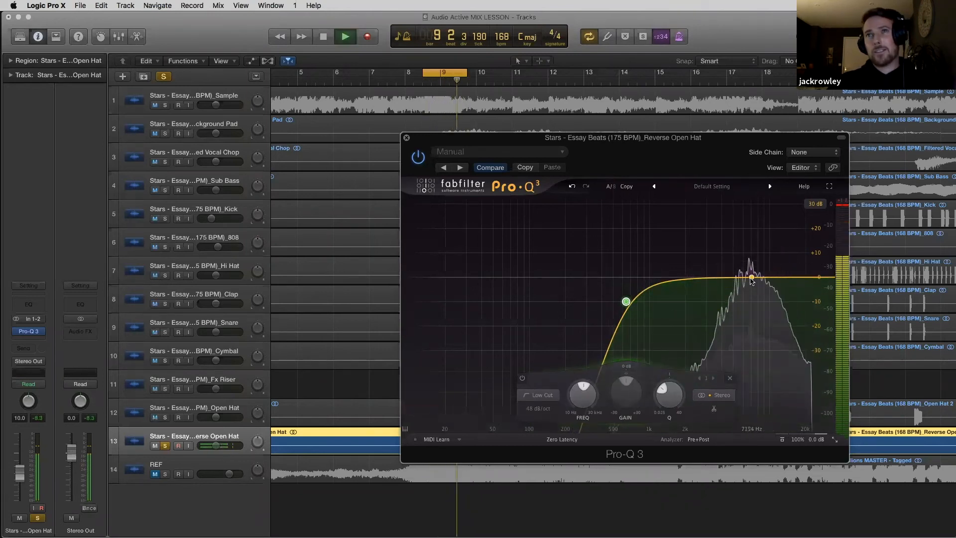
pyautogui.moveTo(752, 286); pyautogui.dragTo(752, 295)
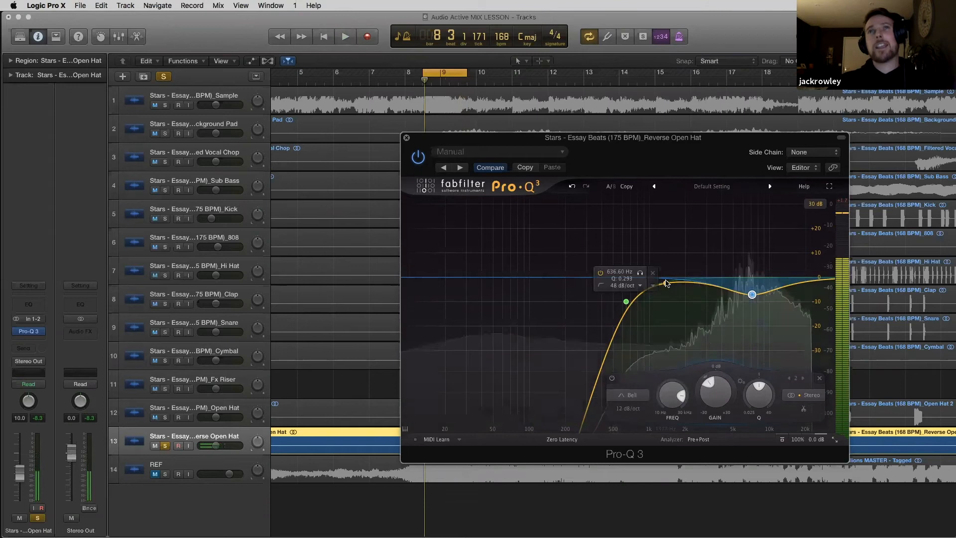
pyautogui.press('space')
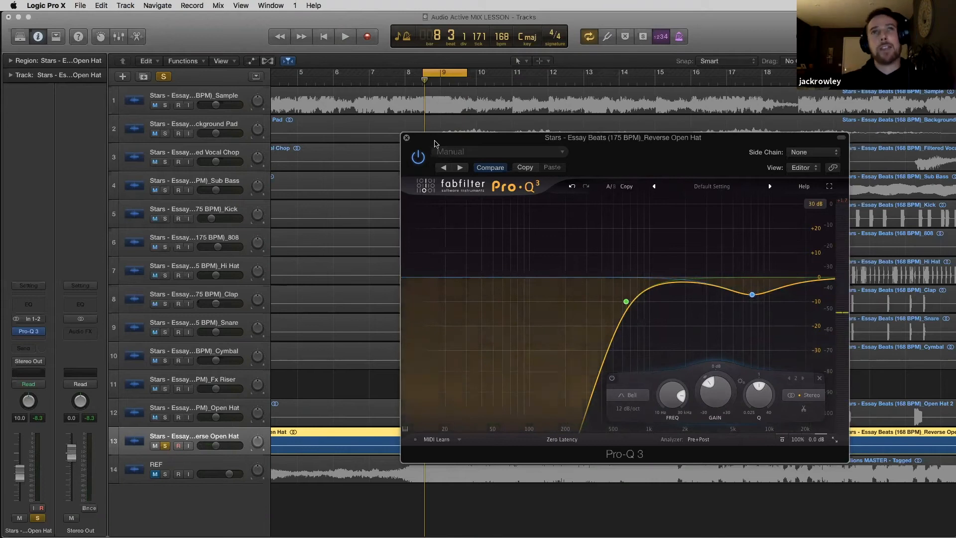
# Close the Reverse Open Hat's EQ and insert a Space Designer reverb after it on the same track.
pyautogui.click(406, 138)
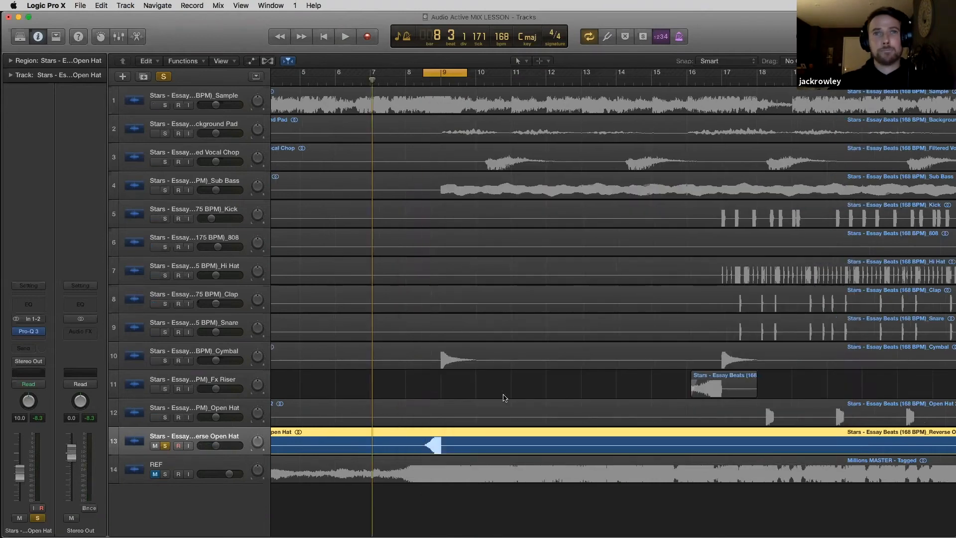
pyautogui.press('z')
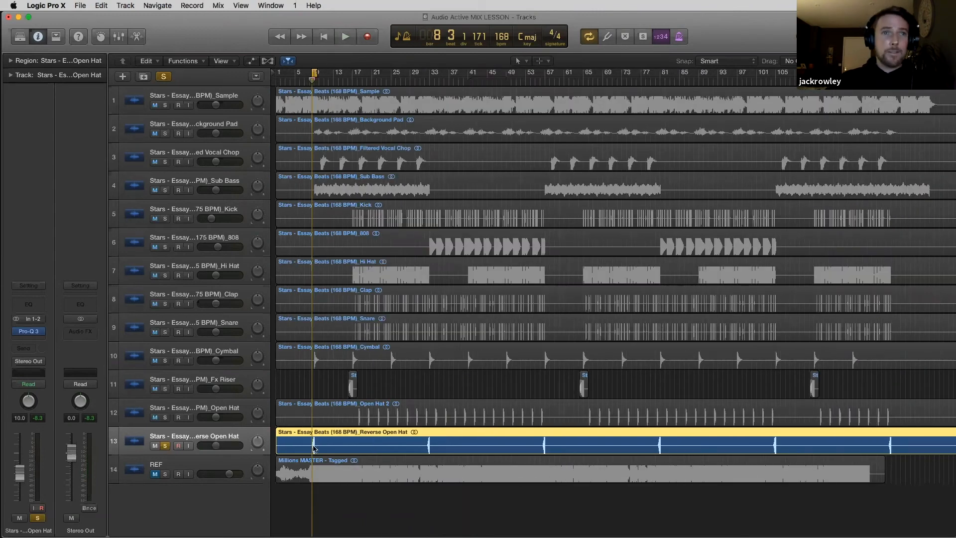
pyautogui.press('z')
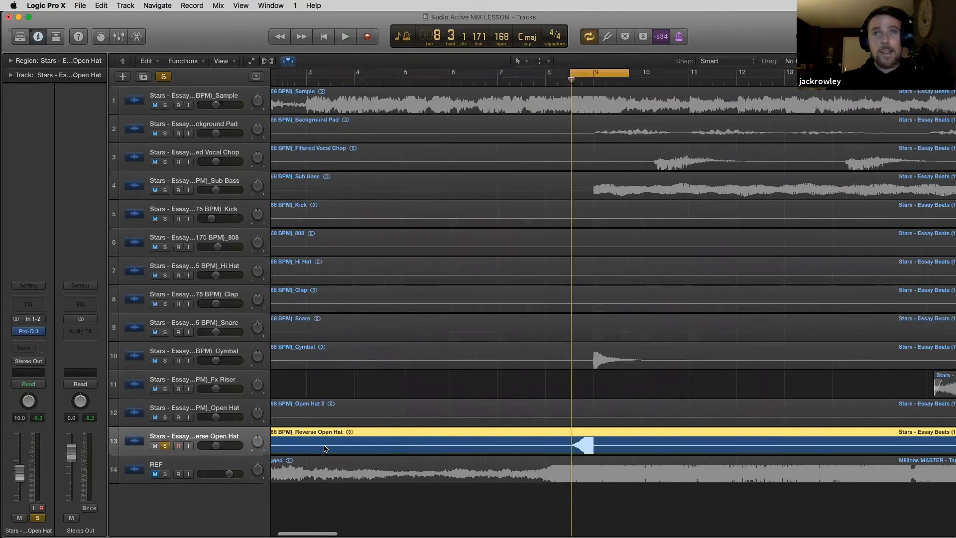
pyautogui.press('z')
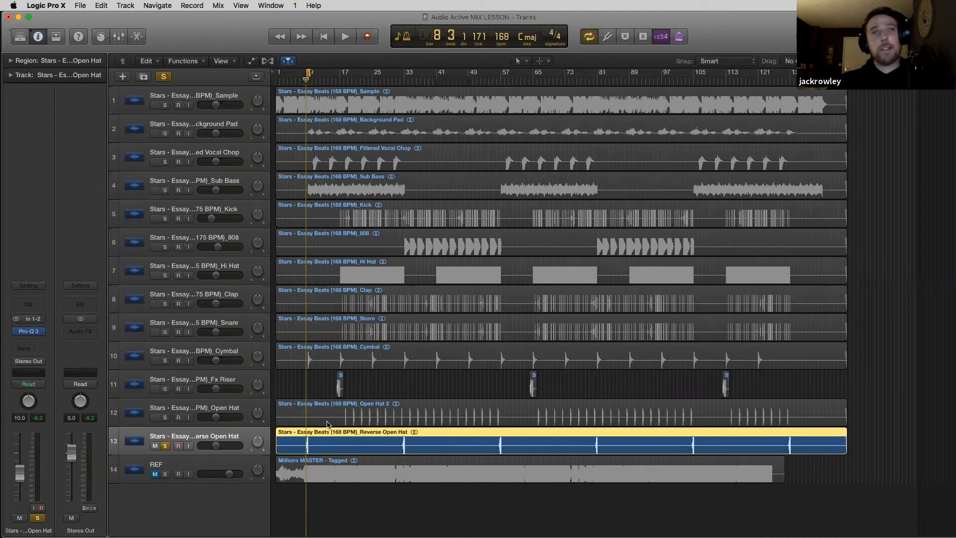
pyautogui.scroll(3, 381, 398)
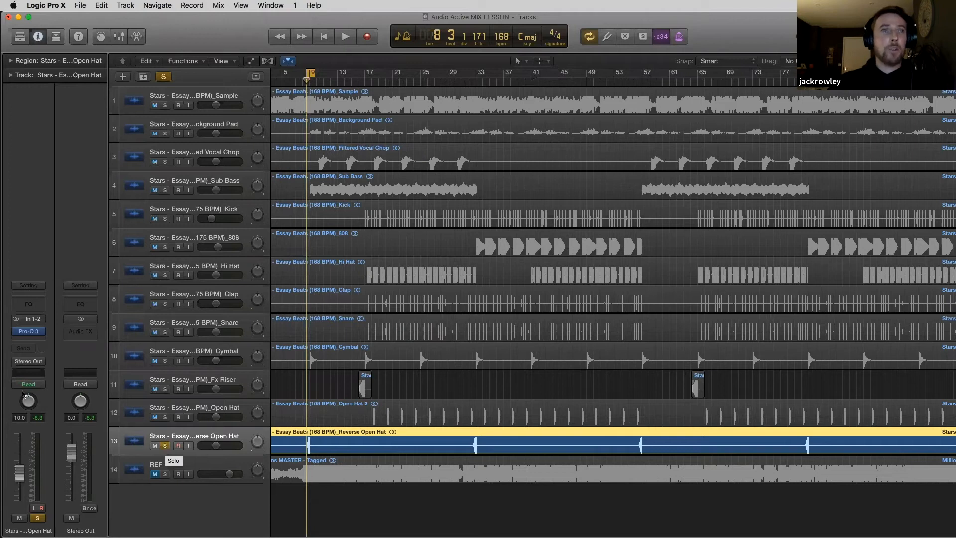
pyautogui.click(27, 345)
pyautogui.moveTo(50, 423)
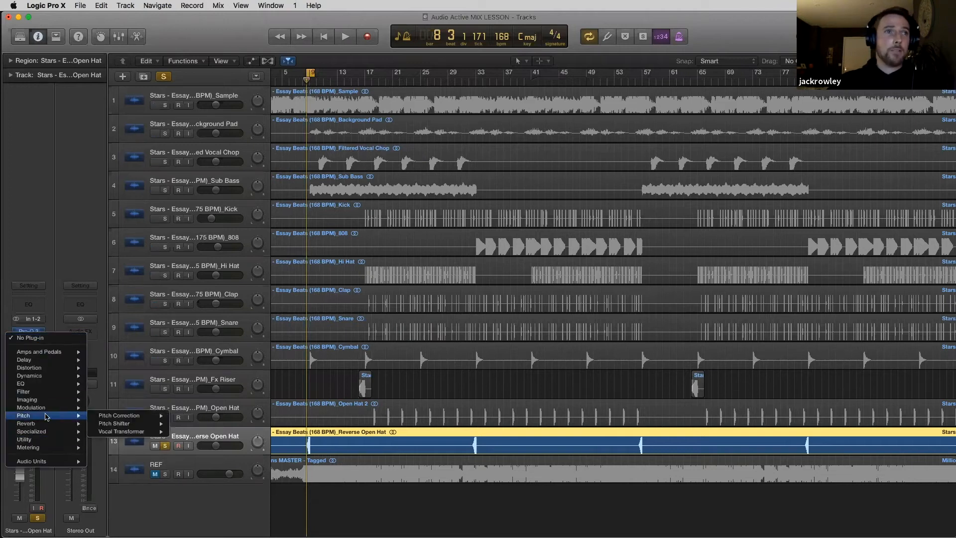
pyautogui.click(182, 448)
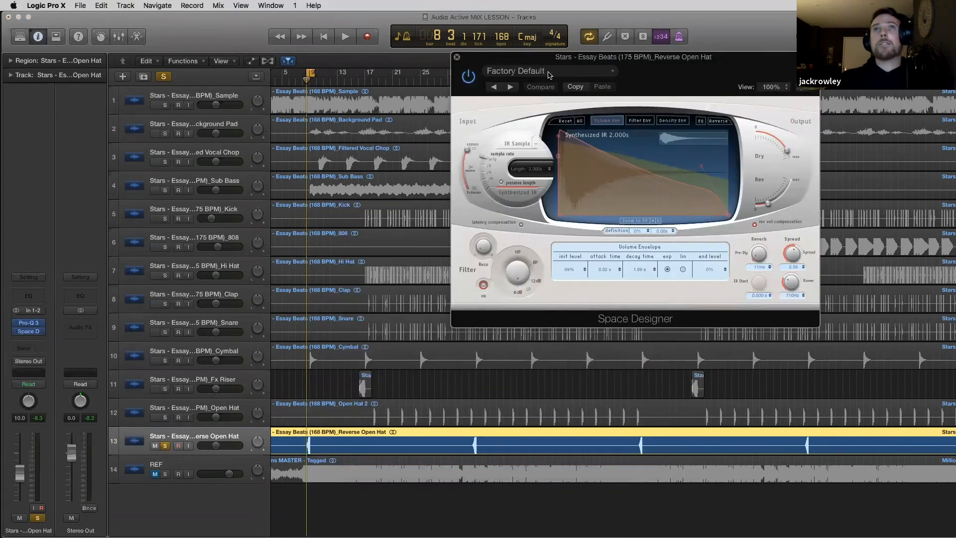
# Load the 04.5s Fine Hall preset in Space Designer, lower its reverb output level, and audition the soloed Reverse Open Hat.
pyautogui.click(550, 75)
pyautogui.moveTo(548, 266)
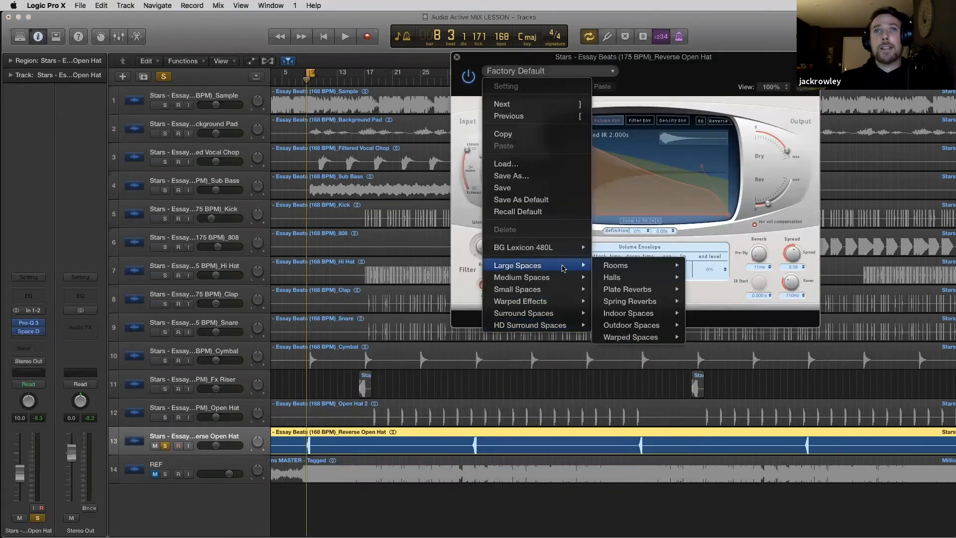
pyautogui.moveTo(637, 277)
pyautogui.click(750, 287)
pyautogui.moveTo(771, 195); pyautogui.dragTo(769, 213)
pyautogui.press('space')
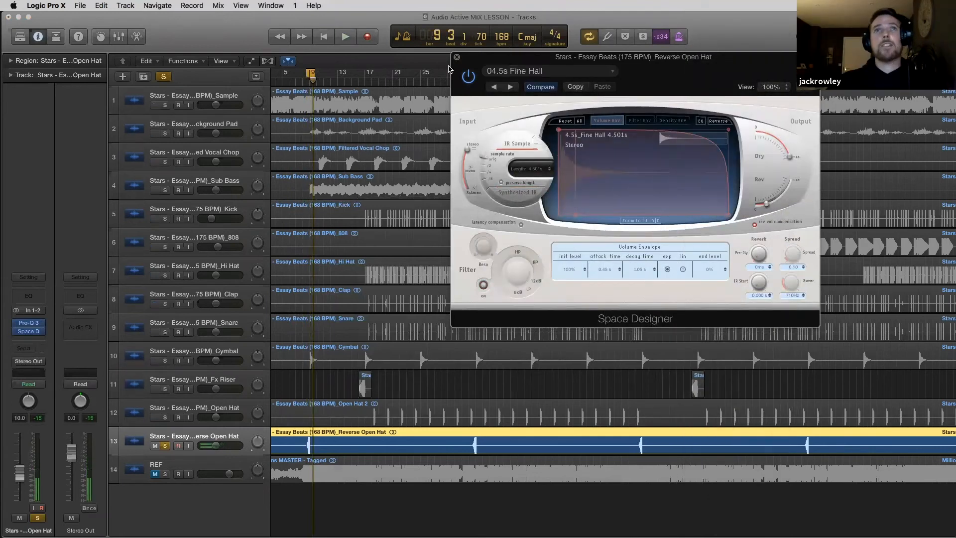
# Take the Reverse Open Hat out of solo and unmute it, with the cycle range set from bar 25 to bar 41.
pyautogui.click(166, 446)
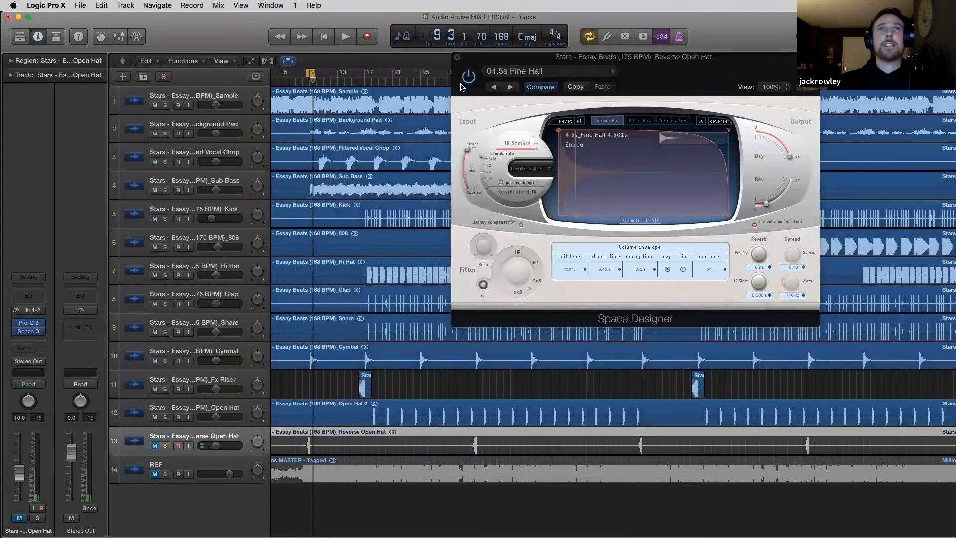
pyautogui.click(457, 58)
pyautogui.scroll(2, 444, 113)
pyautogui.press('super+Left')
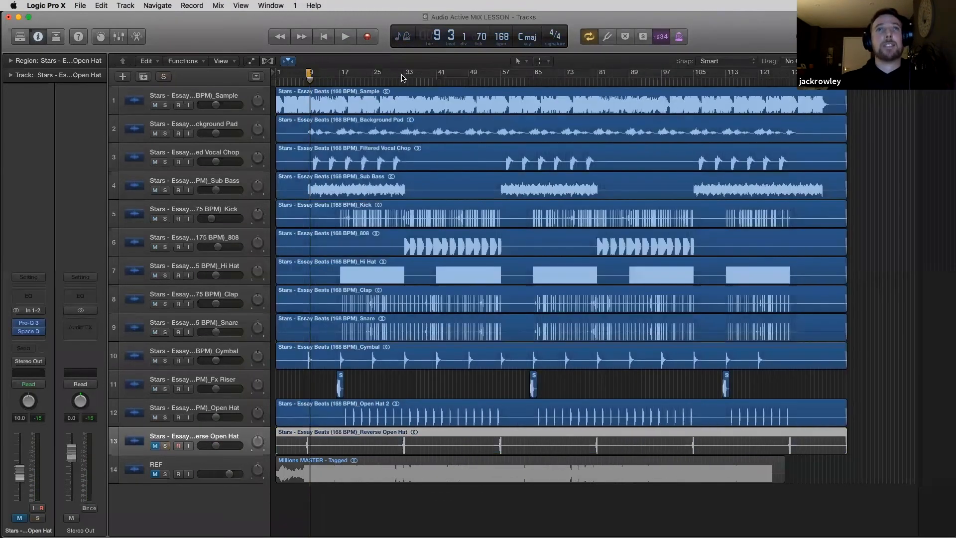
pyautogui.moveTo(372, 74); pyautogui.dragTo(437, 83)
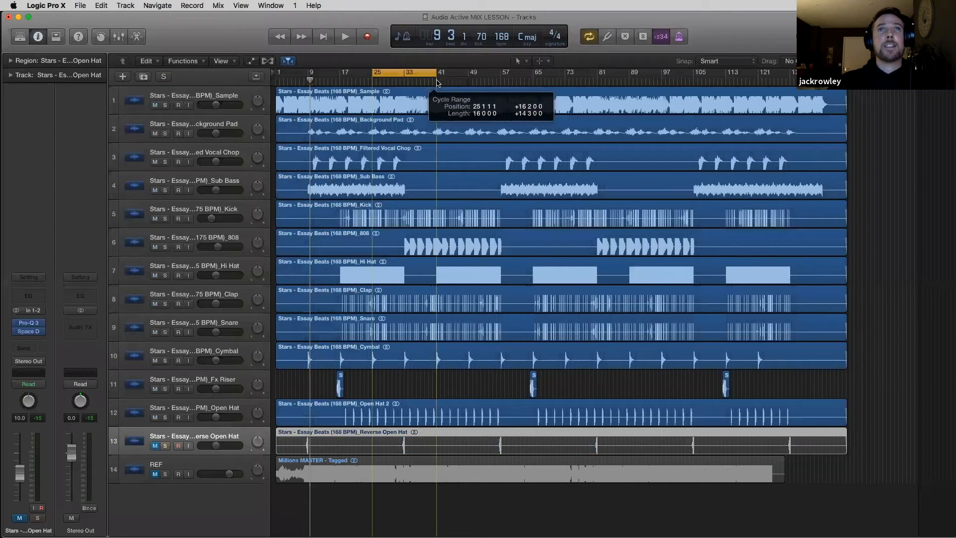
pyautogui.click(155, 446)
# Play the full mix through the cycle range to judge the Reverse Open Hat in context around bar 33.
pyautogui.press('space')
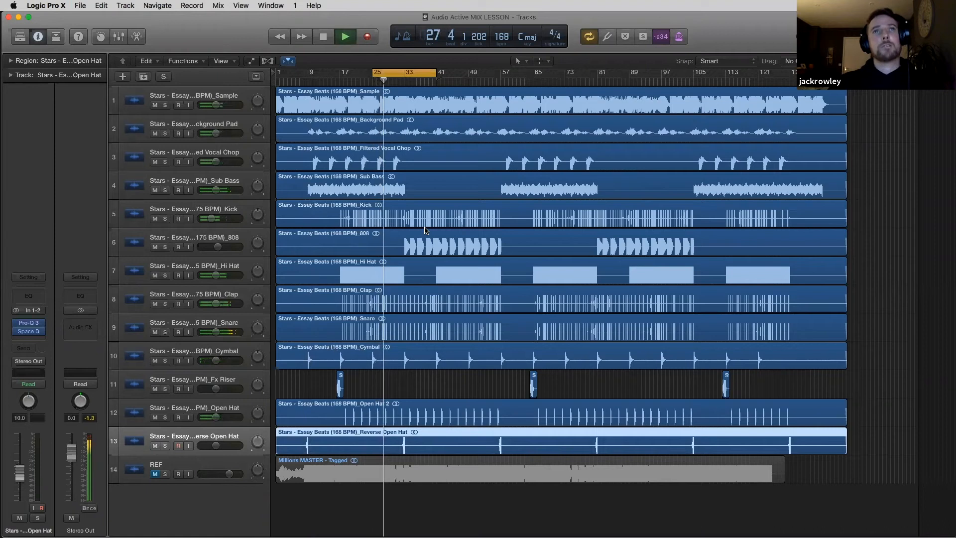
pyautogui.press('super+Right')
pyautogui.press('super+Right')
pyautogui.press('super+Right')
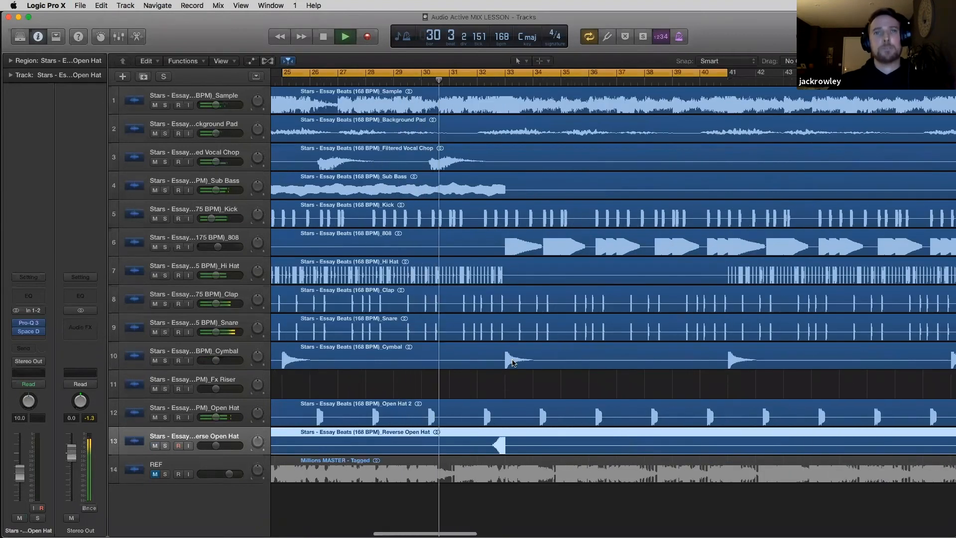
pyautogui.press('super+Left')
pyautogui.press('super+Left')
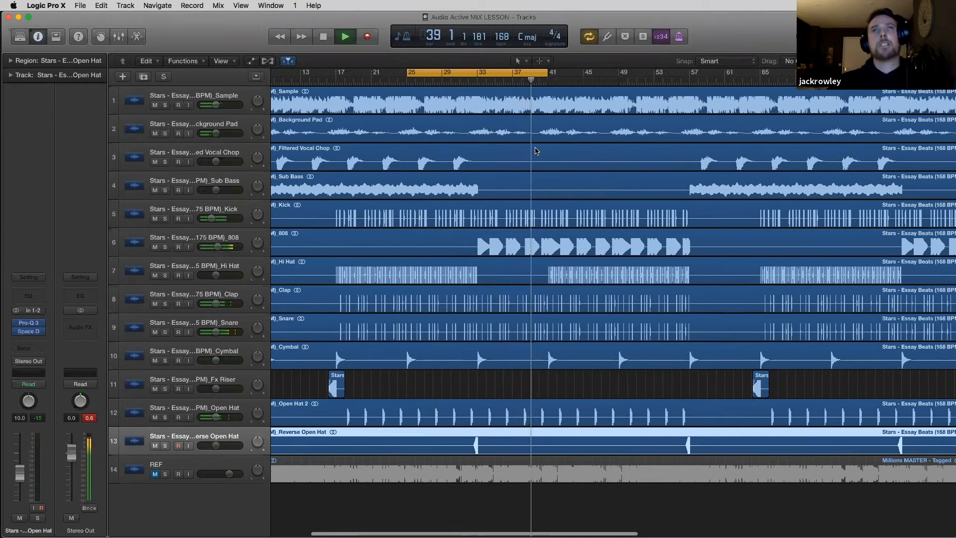
pyautogui.press('space')
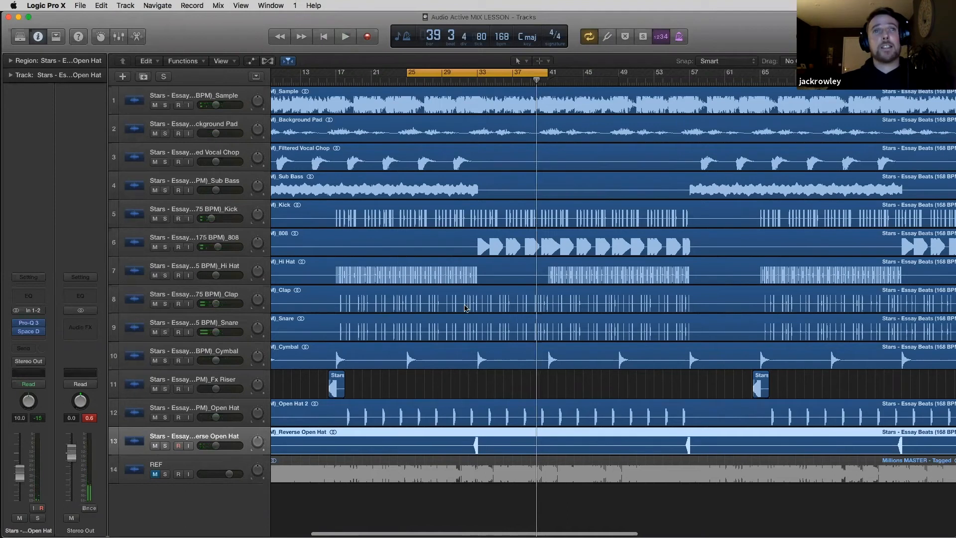
# Unmute and solo the REF track, play it over the cycle range for comparison, and restore its unsoloed, muted state.
pyautogui.click(157, 474)
pyautogui.click(166, 474)
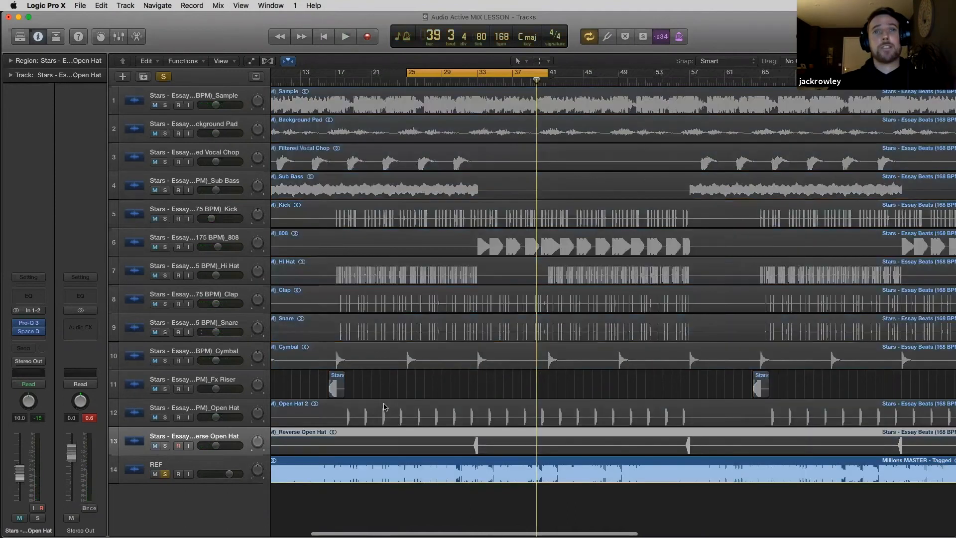
pyautogui.click(208, 463)
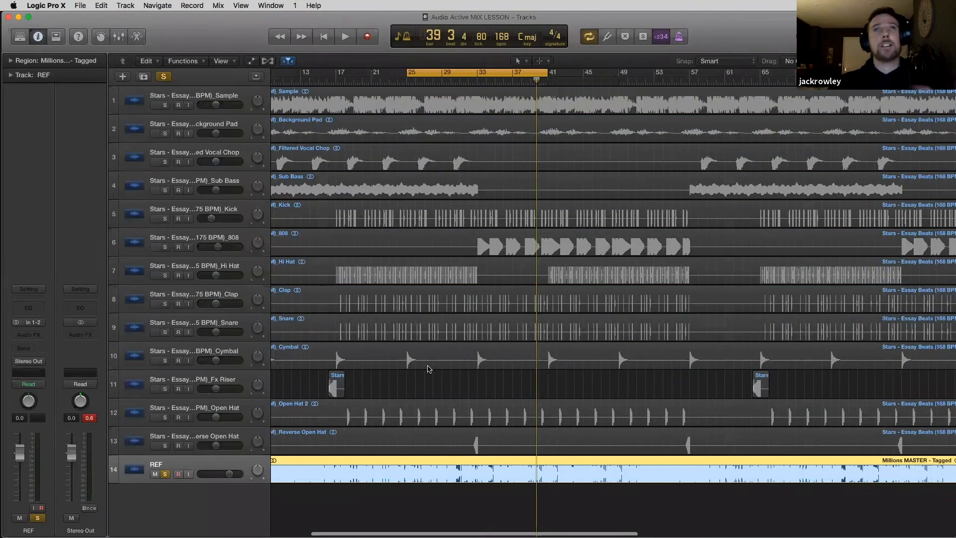
pyautogui.press('space')
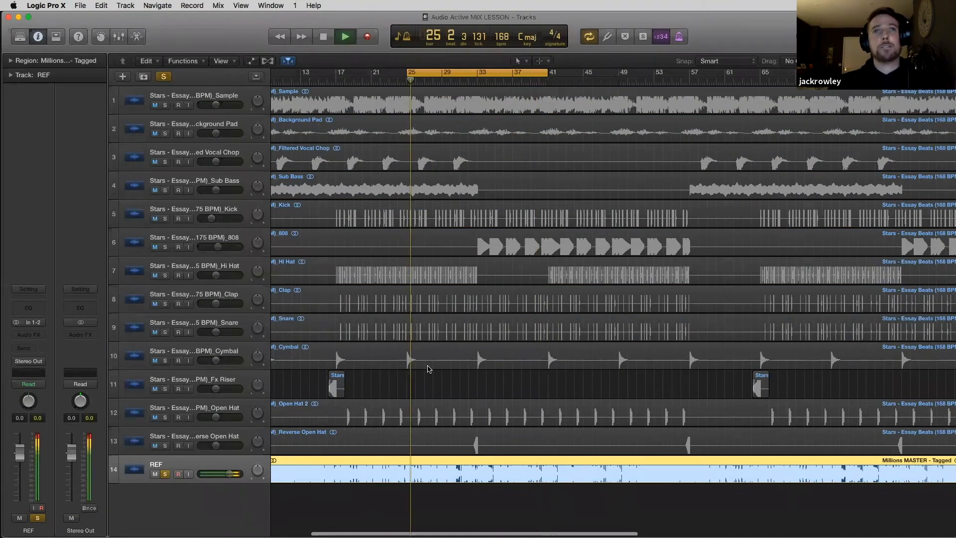
pyautogui.press('space')
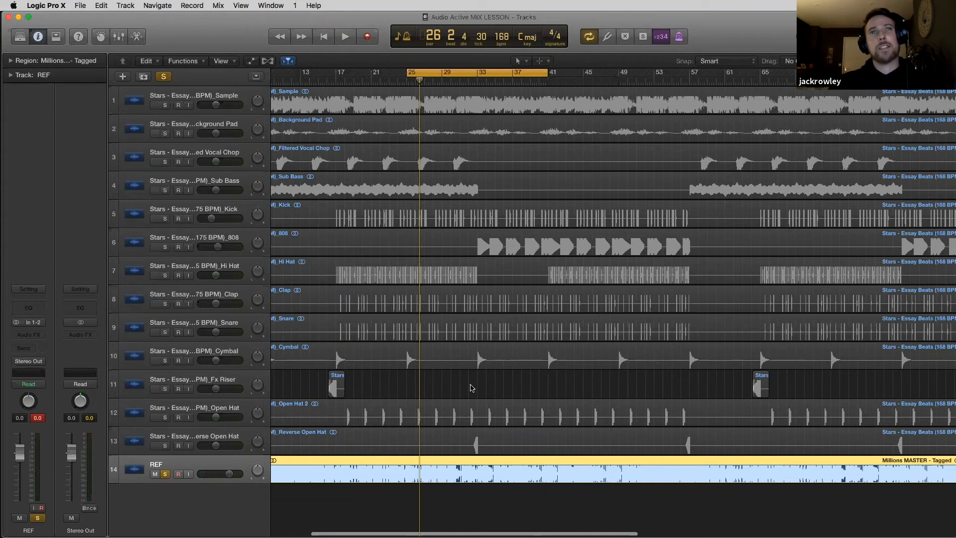
pyautogui.press('space')
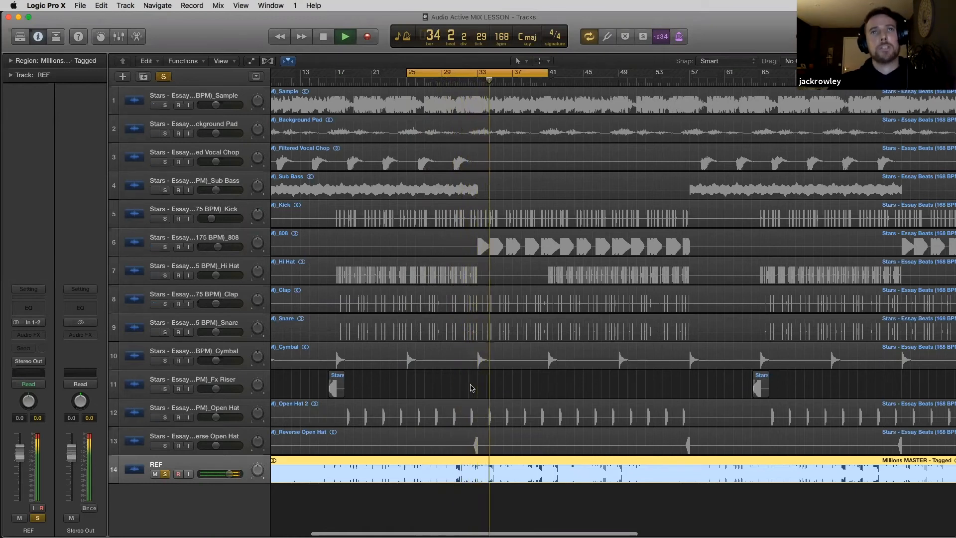
pyautogui.click(165, 475)
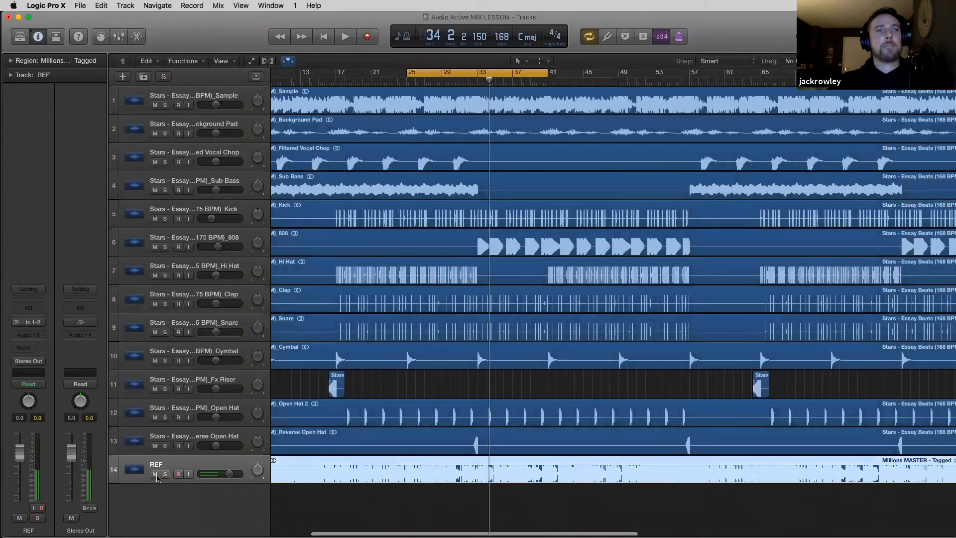
pyautogui.click(155, 475)
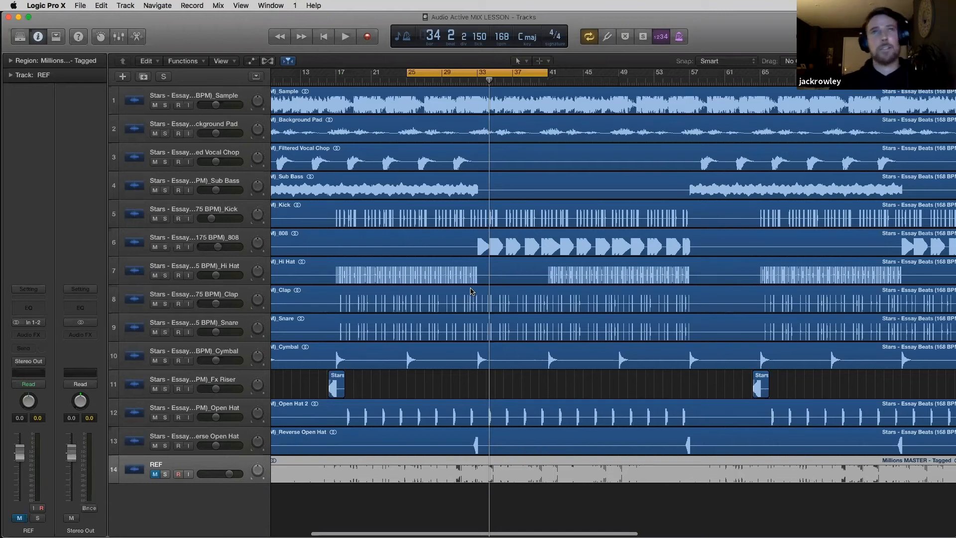
# Show the mixer and raise the Snare track's level to -8.0 dB while the full mix plays.
pyautogui.click(437, 389)
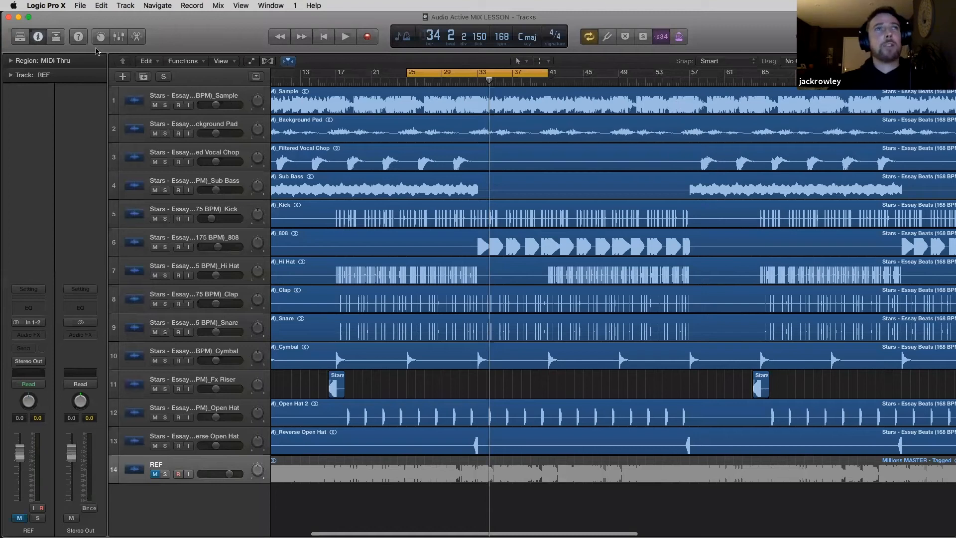
pyautogui.press('x')
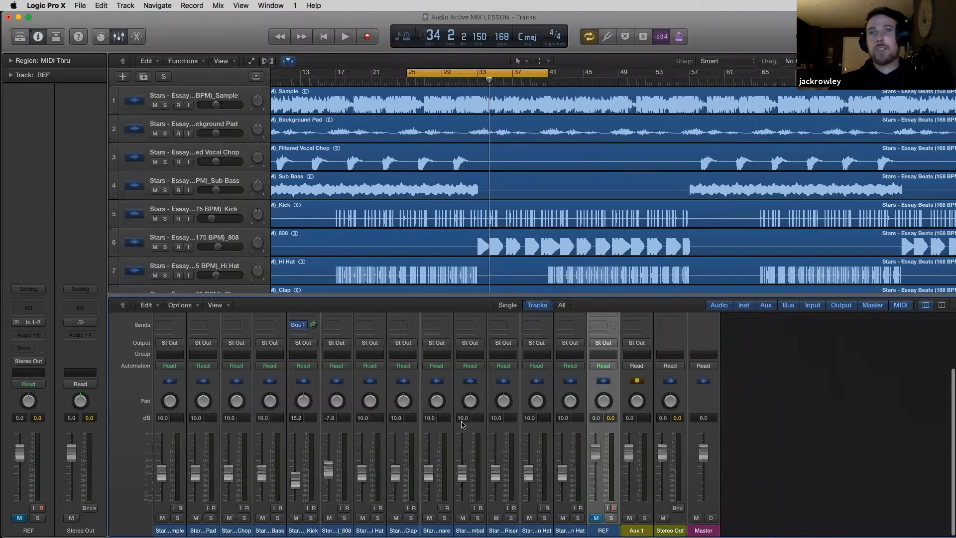
pyautogui.scroll(1, 463, 424)
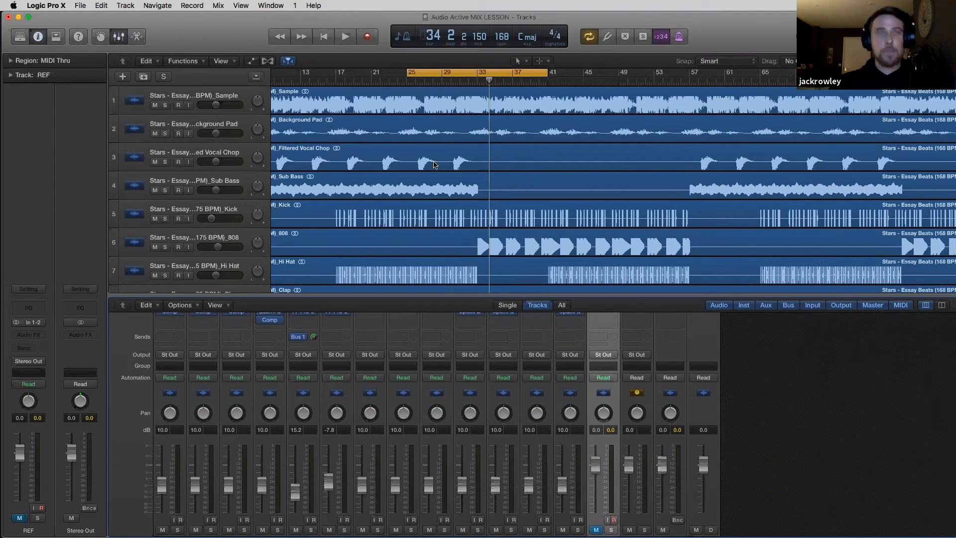
pyautogui.press('space')
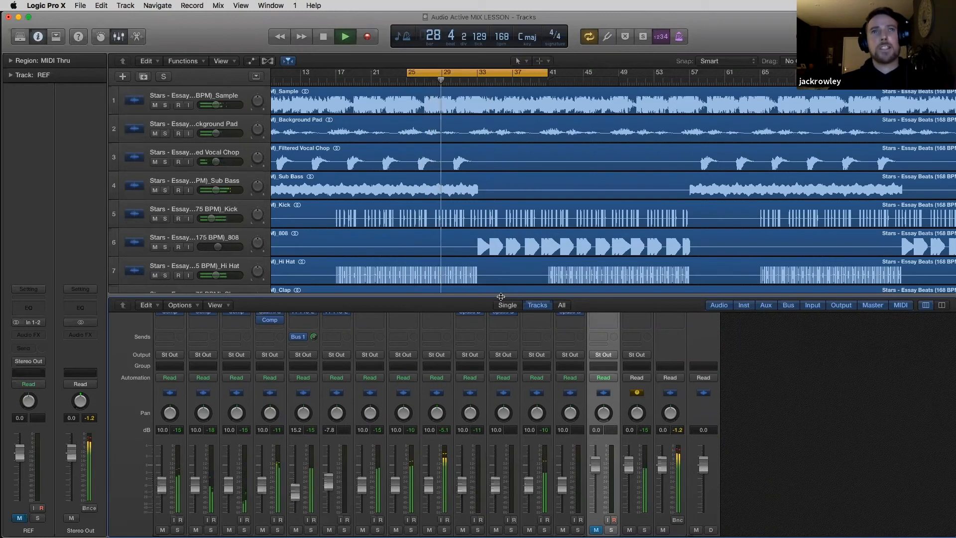
pyautogui.scroll(-7, 452, 182)
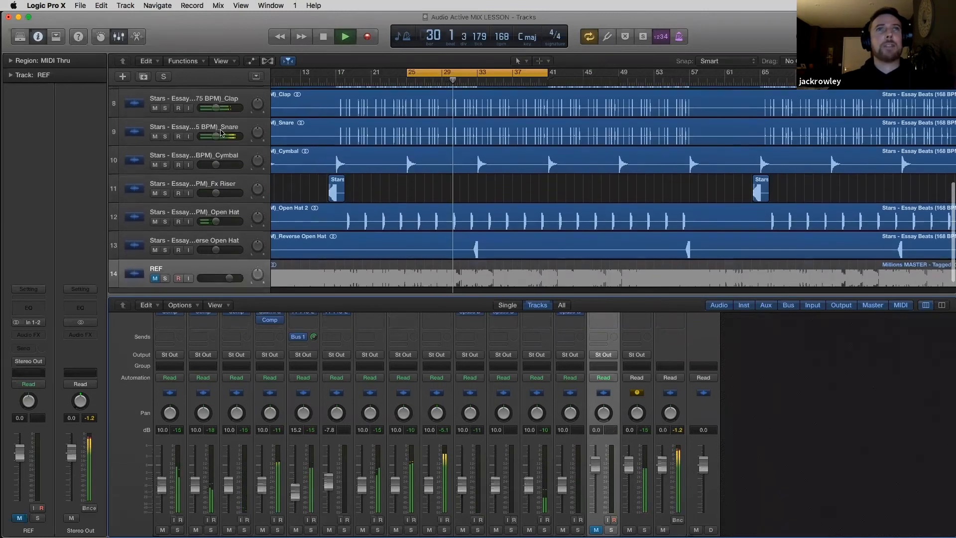
pyautogui.click(214, 127)
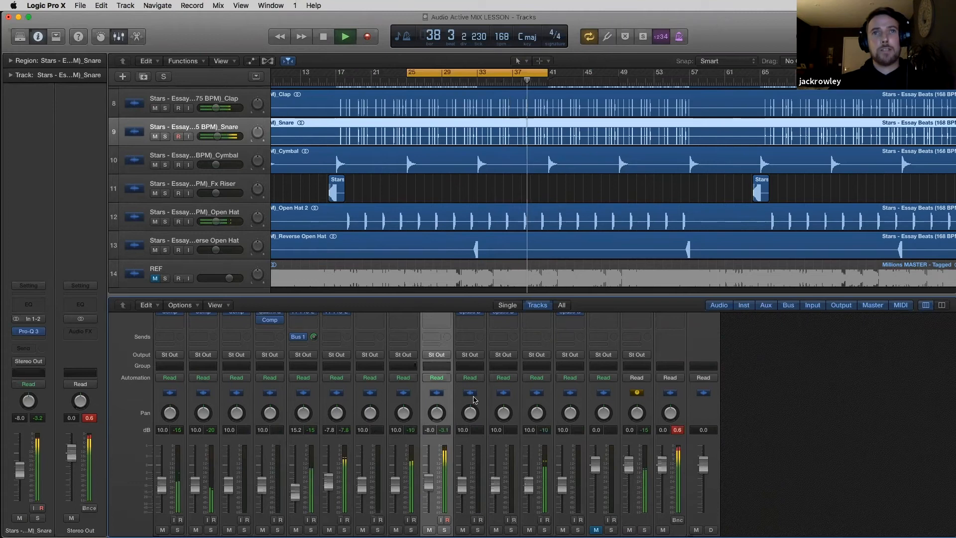
# Insert a FabFilter Pro-L limiter after the Snare's Pro-Q 3 and check its limiting while the mix plays.
pyautogui.scroll(3, 473, 400)
pyautogui.scroll(-1, 473, 400)
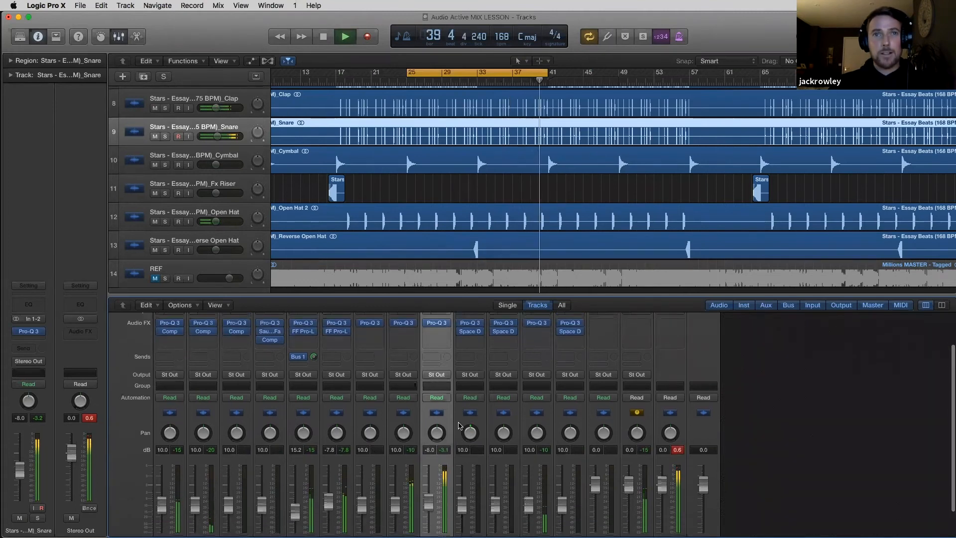
pyautogui.press('space')
pyautogui.click(436, 339)
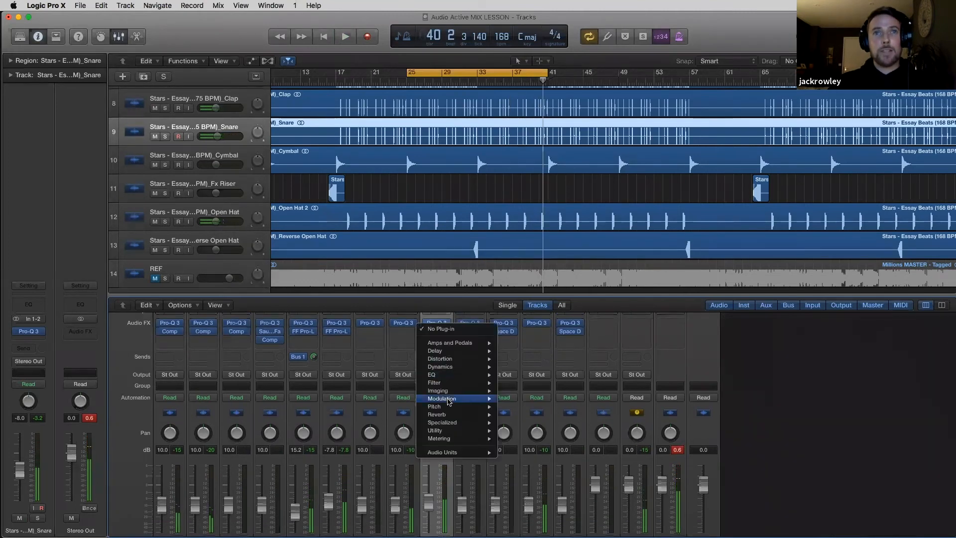
pyautogui.moveTo(448, 452)
pyautogui.moveTo(526, 464)
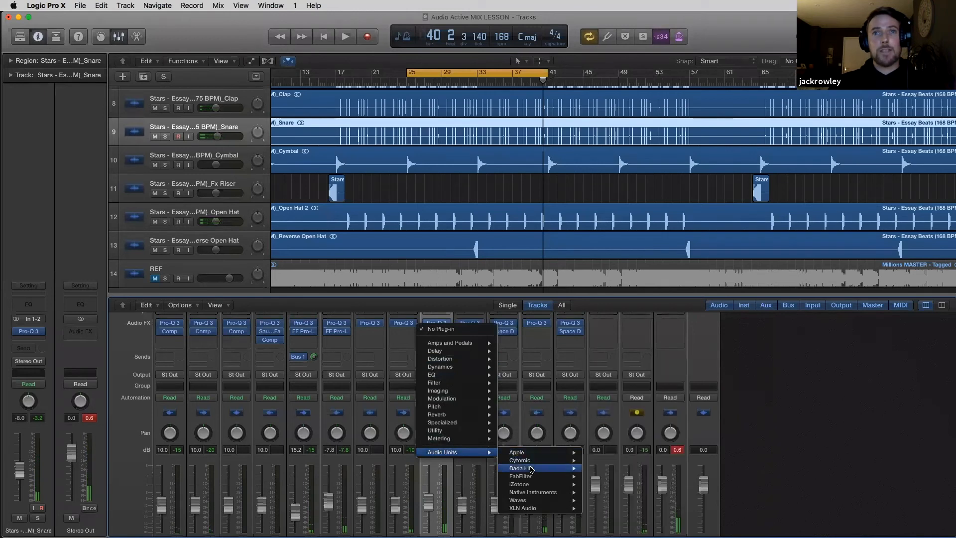
pyautogui.moveTo(605, 492)
pyautogui.click(666, 492)
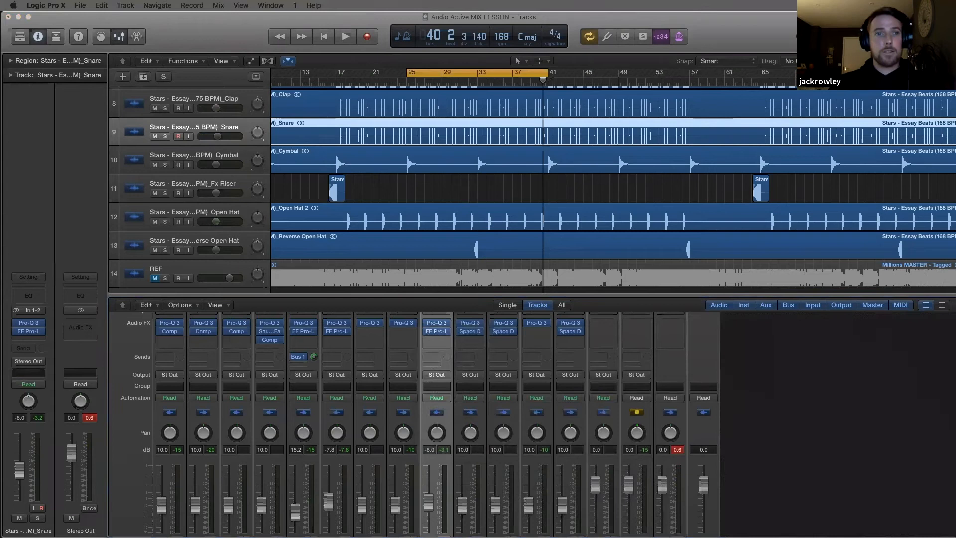
pyautogui.press('space')
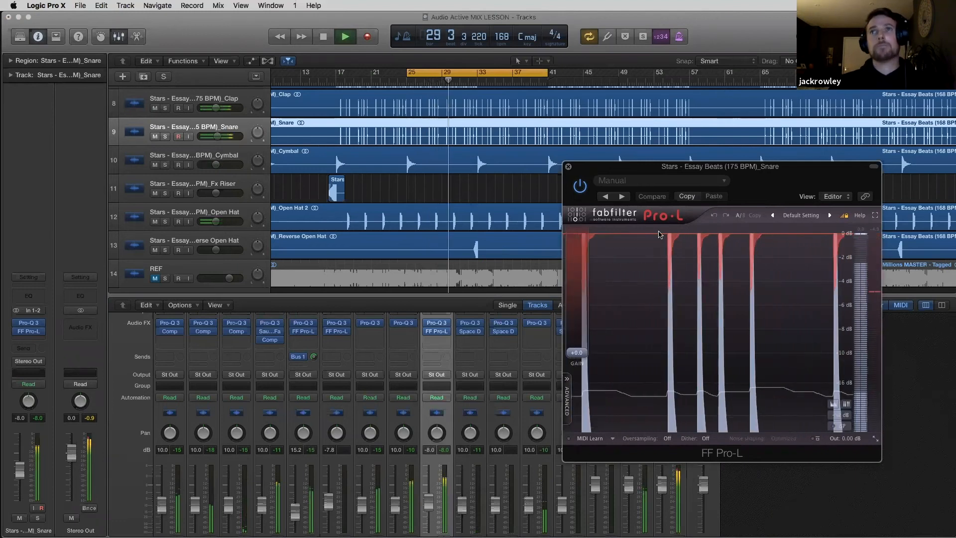
pyautogui.click(569, 167)
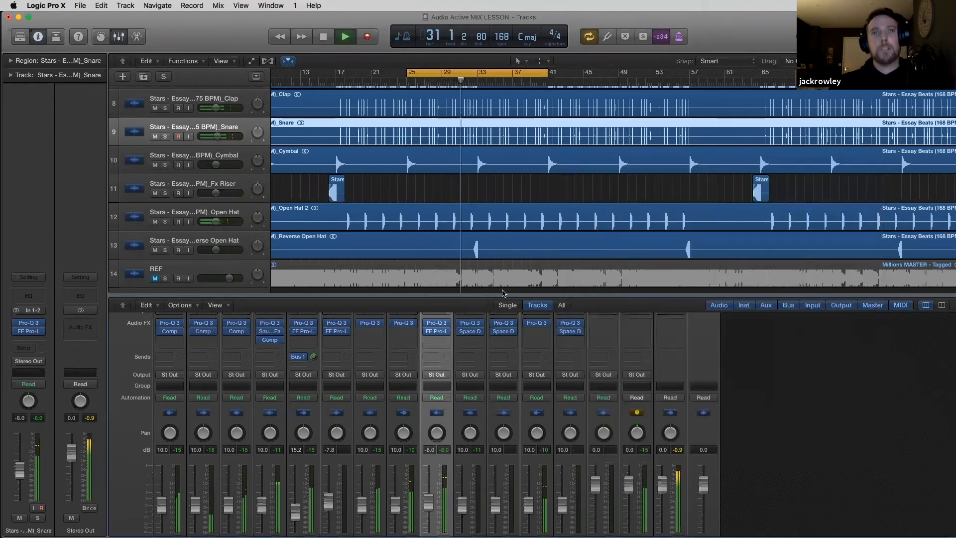
# Raise the gain of the Snare's Pro-L limiter slightly while the mix plays, and stop playback.
pyautogui.click(441, 332)
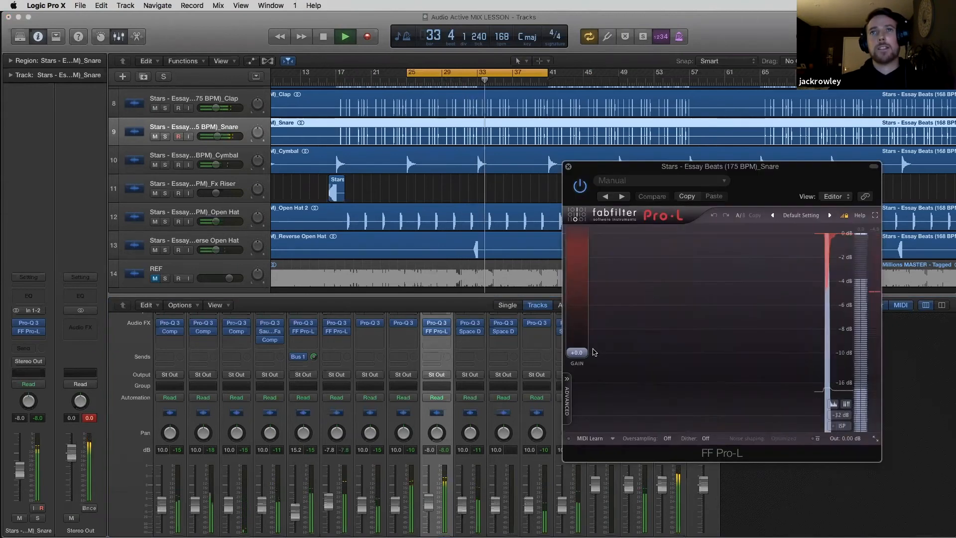
pyautogui.moveTo(584, 357); pyautogui.dragTo(583, 346)
pyautogui.press('space')
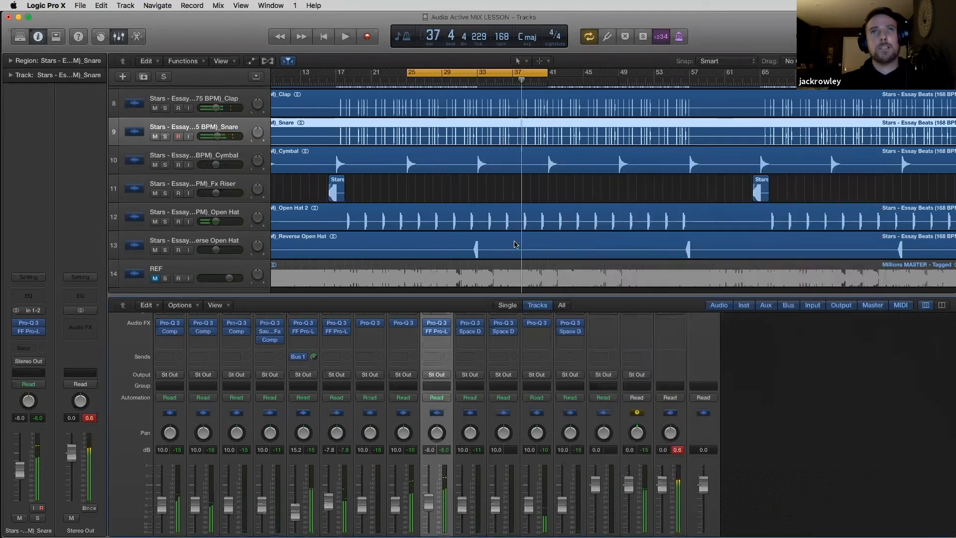
# Insert a stock Compressor after the Pro-Q 3 on the Hi Hat track.
pyautogui.scroll(6, 430, 208)
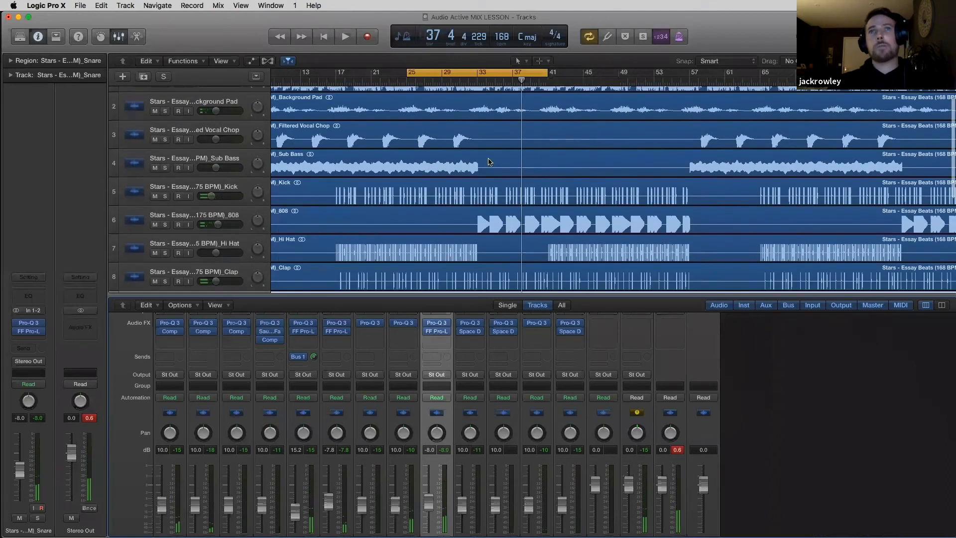
pyautogui.click(216, 243)
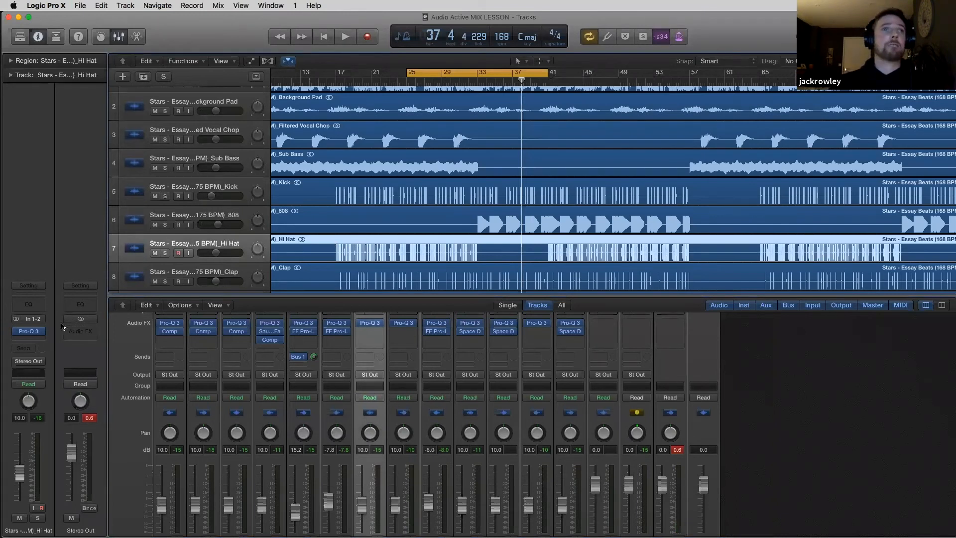
pyautogui.click(42, 334)
pyautogui.moveTo(75, 376)
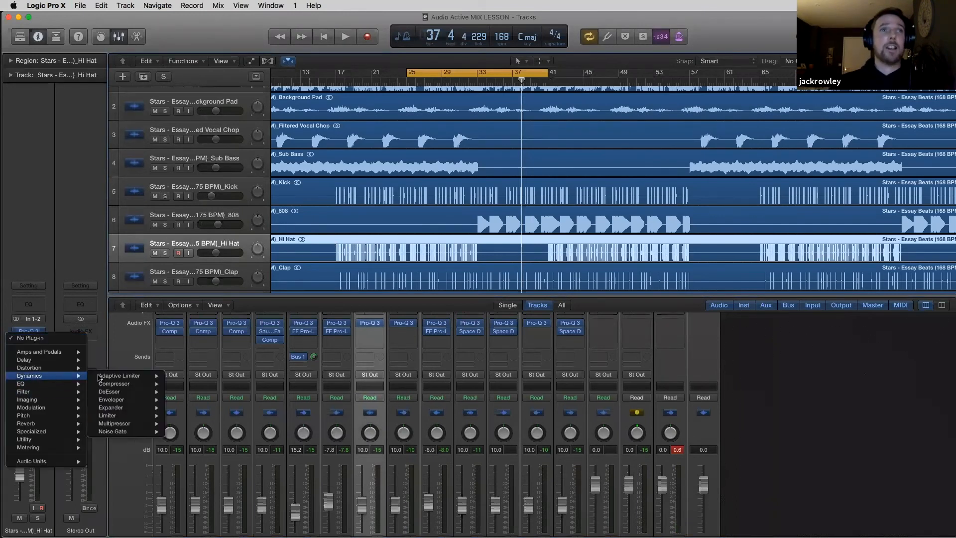
pyautogui.click(184, 384)
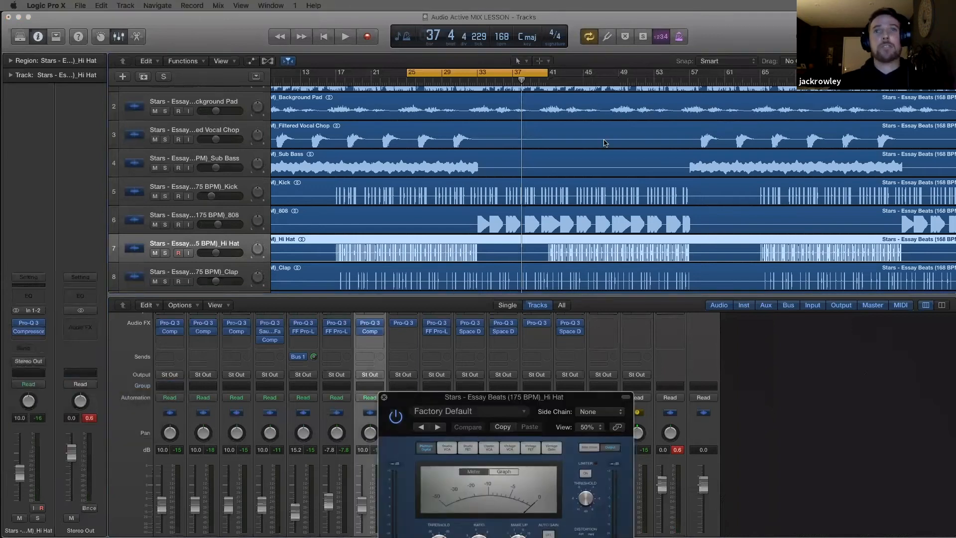
# Load the Hench Sidechain preset in the Hi Hat's compressor and set its side-chain source to Bus 1.
pyautogui.click(669, 149)
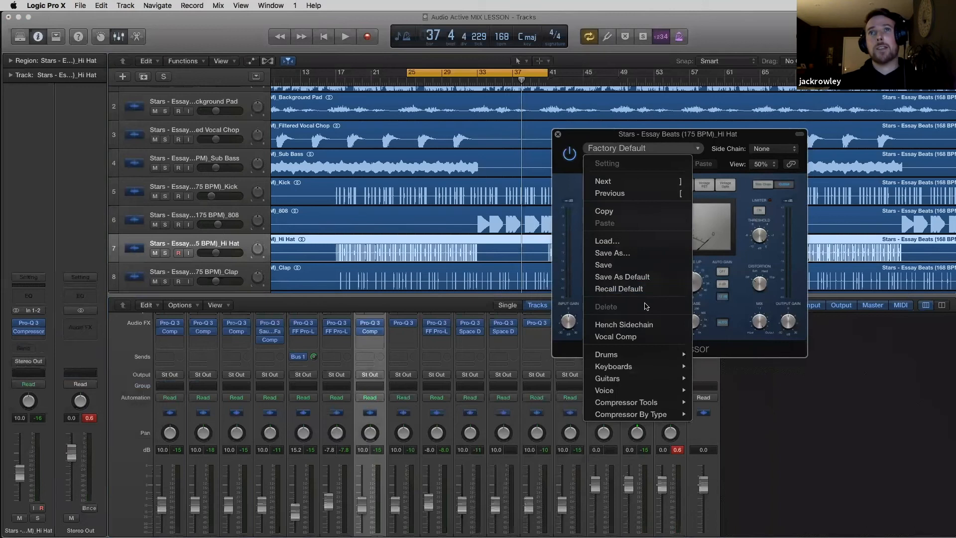
pyautogui.click(640, 324)
pyautogui.click(769, 149)
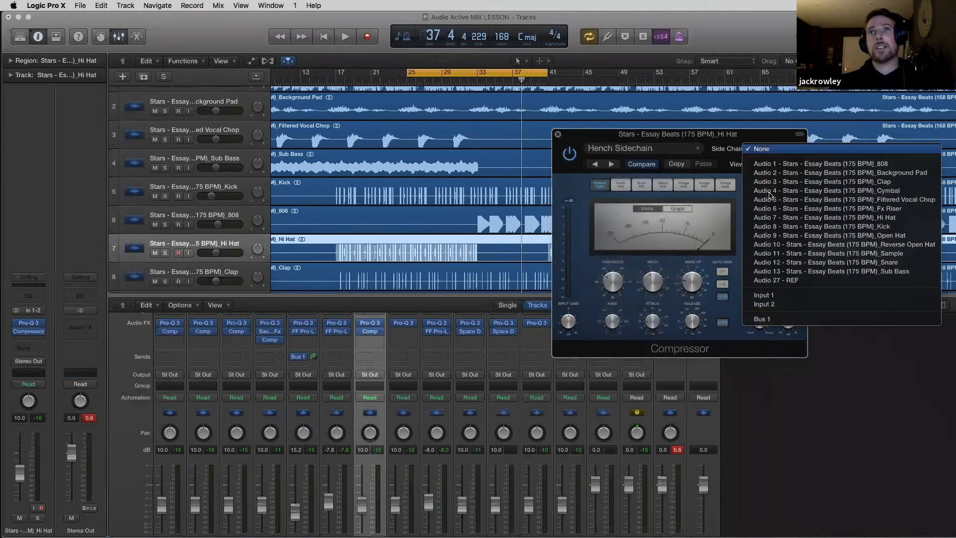
pyautogui.click(761, 319)
# Adjust the Hi Hat compressor's threshold while the mix plays, and close the plug-in window.
pyautogui.press('space')
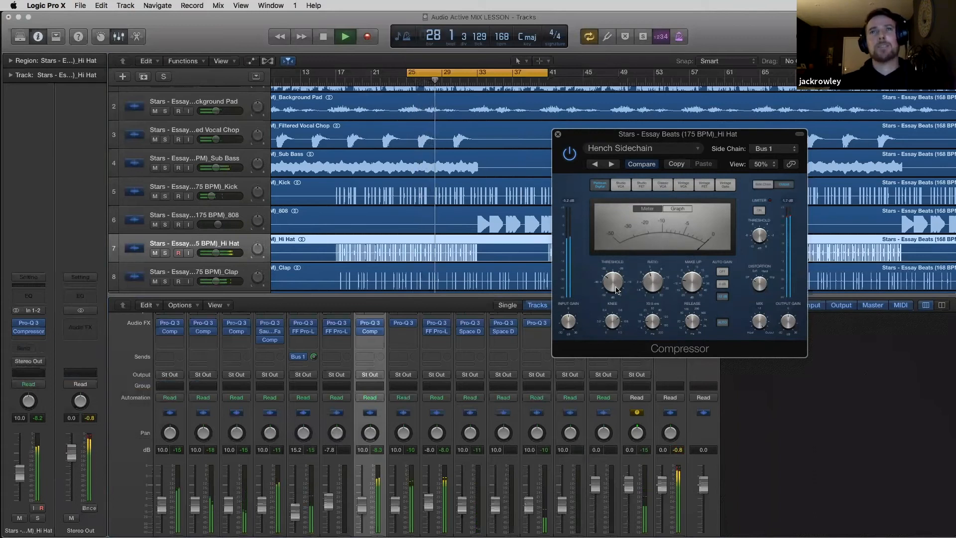
pyautogui.moveTo(616, 290); pyautogui.dragTo(616, 278)
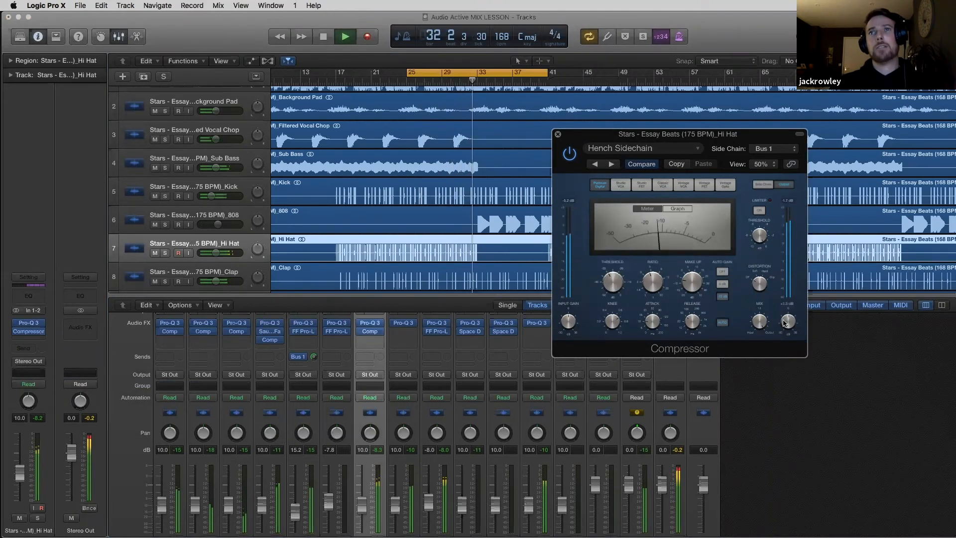
pyautogui.press('space')
pyautogui.press('space')
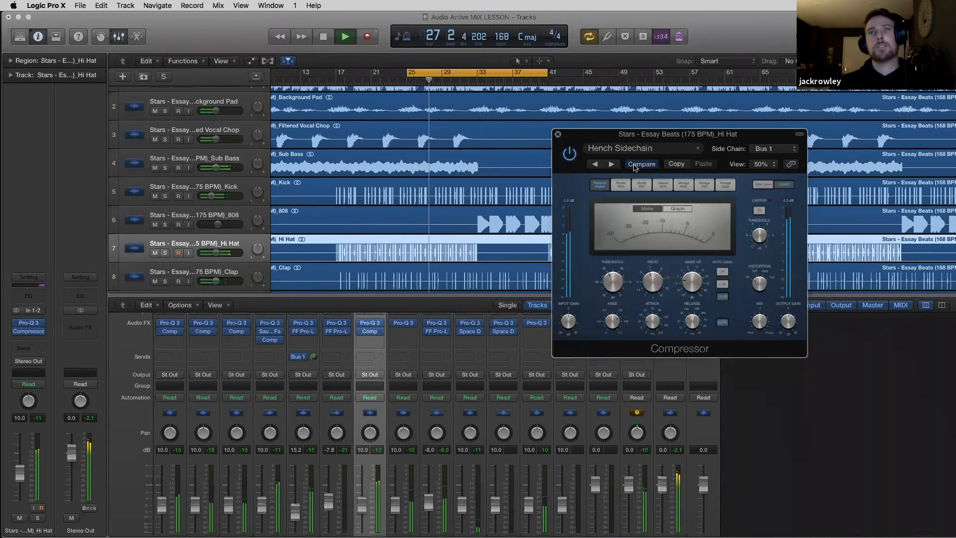
pyautogui.click(559, 135)
# Lower the Sample track's level to -11.6 dB while the full mix plays.
pyautogui.scroll(2, 456, 238)
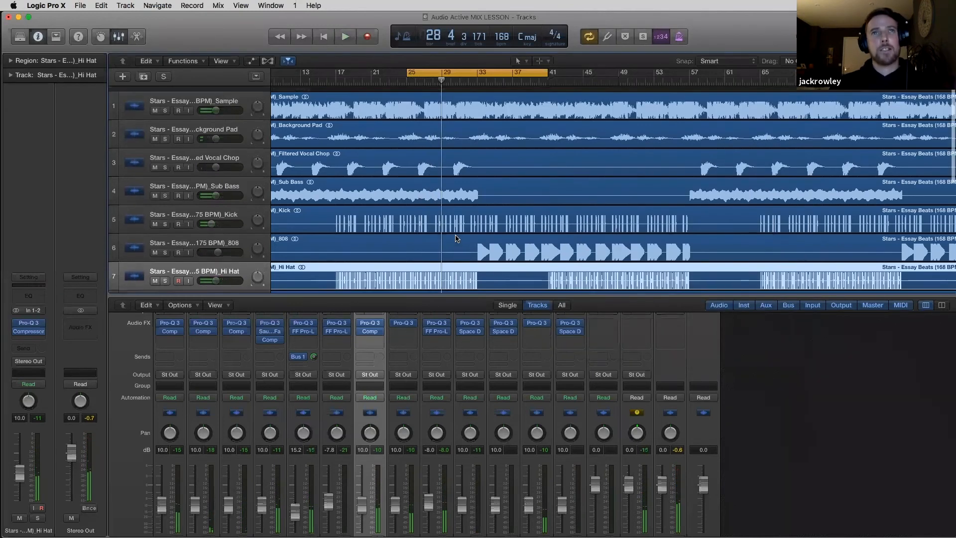
pyautogui.click(235, 95)
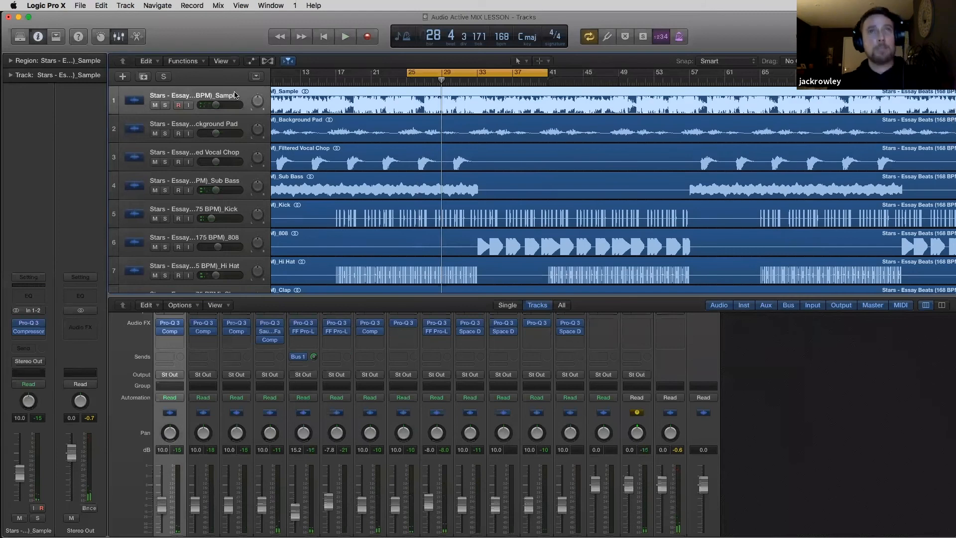
pyautogui.press('space')
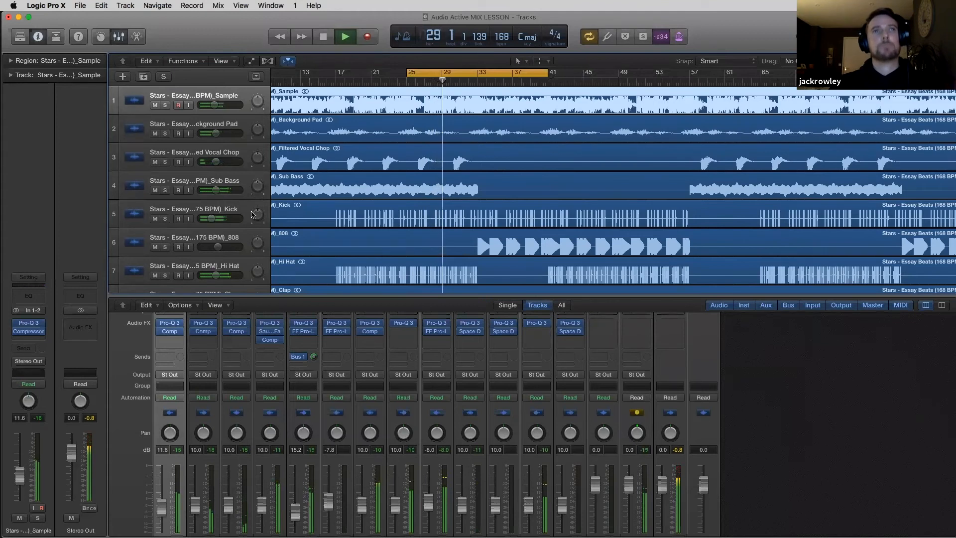
pyautogui.scroll(-1, 420, 221)
pyautogui.press('space')
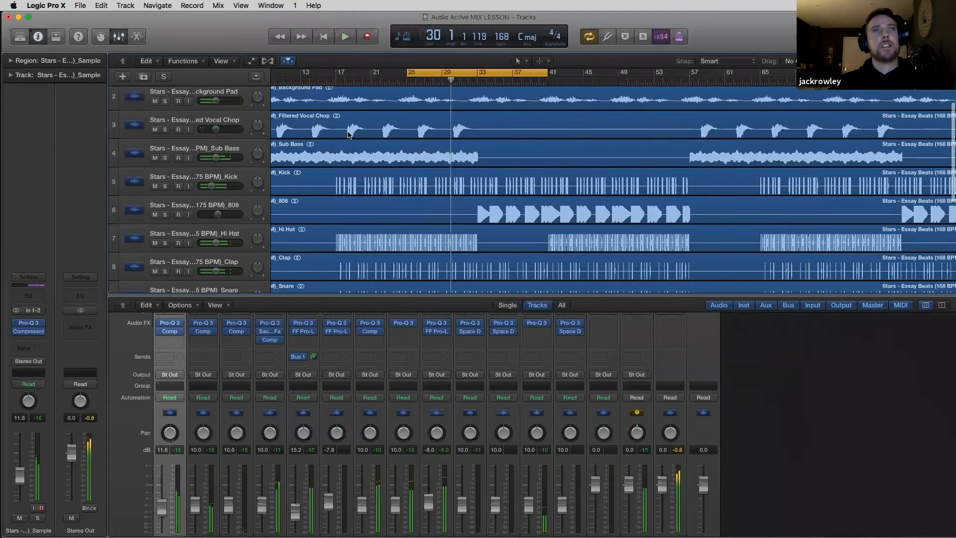
# Lower the Sub Bass track's level to -11.6 dB while the full mix plays.
pyautogui.click(189, 161)
pyautogui.press('space')
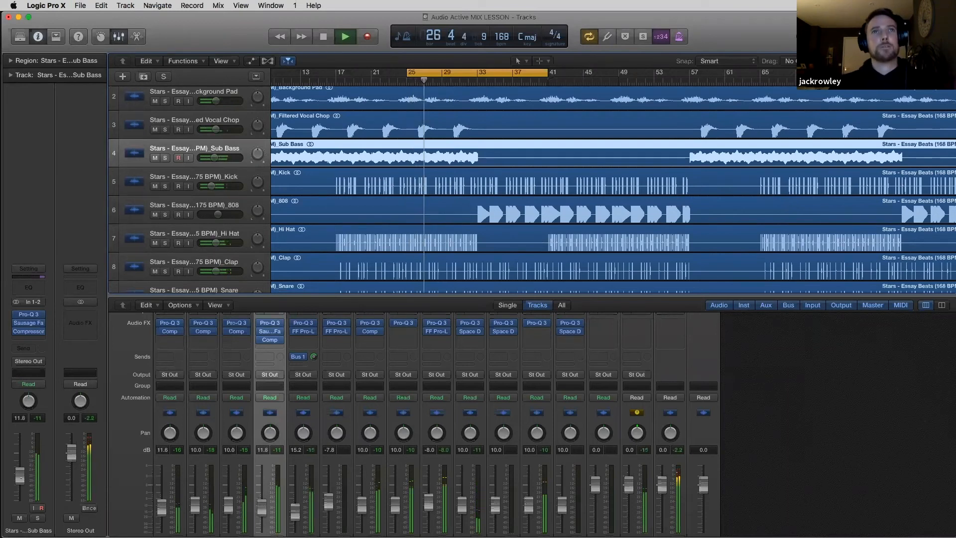
pyautogui.press('space')
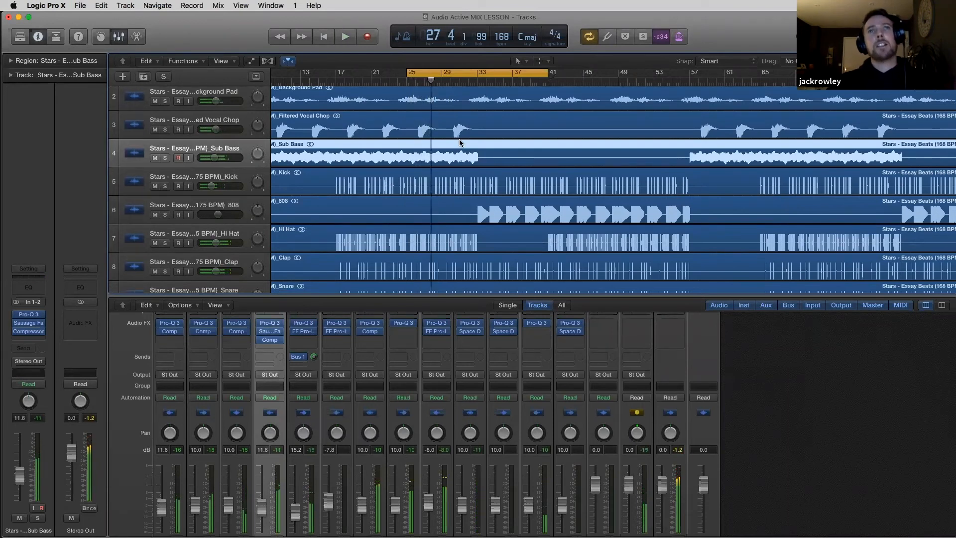
# Turn off the cycle range and play from bar 29 through the entry of the 808 at bar 33.
pyautogui.click(463, 74)
pyautogui.click(456, 82)
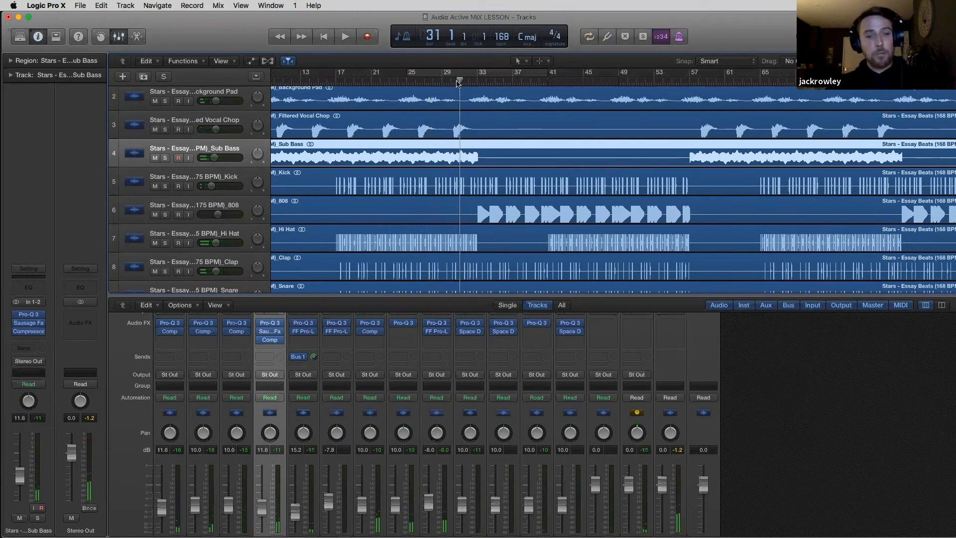
pyautogui.click(443, 80)
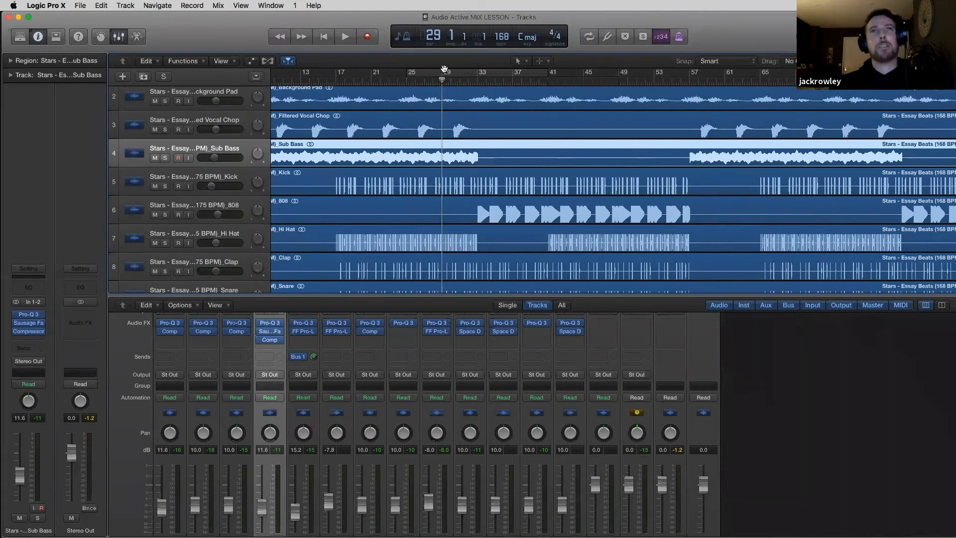
pyautogui.press('space')
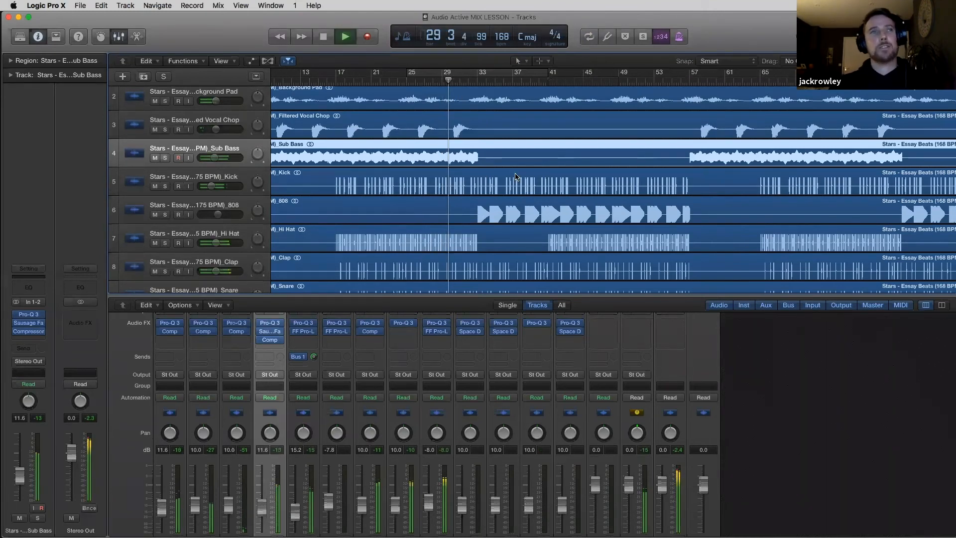
pyautogui.scroll(5, 606, 194)
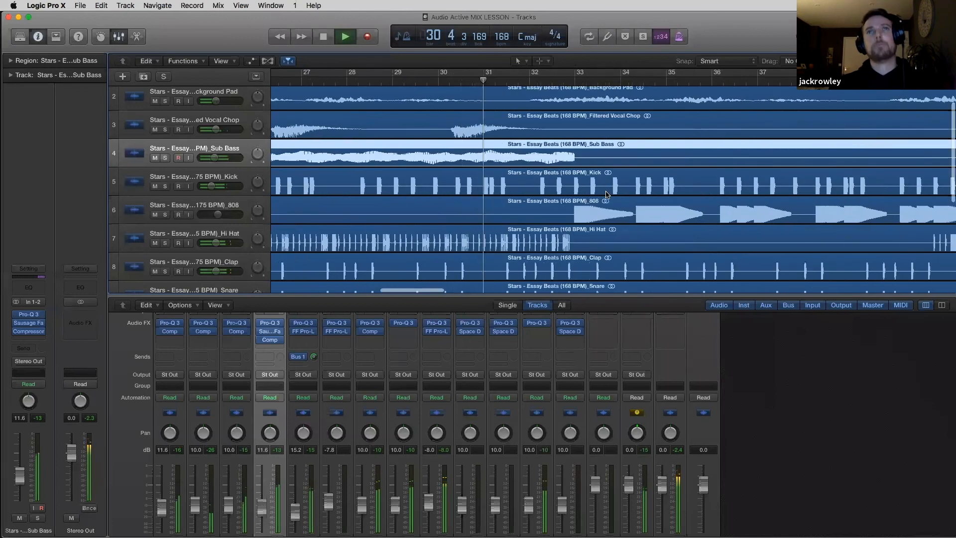
pyautogui.scroll(-5, 557, 214)
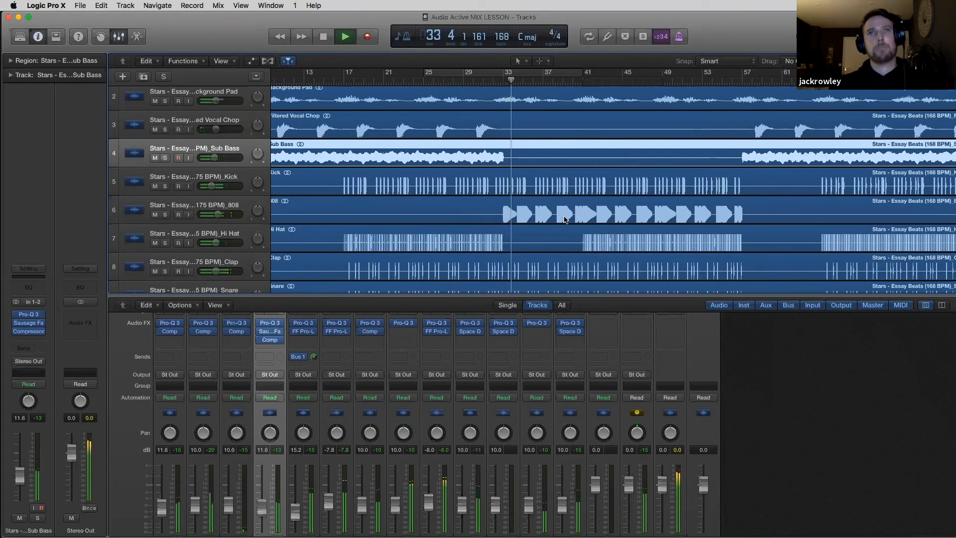
# Open the 808 track's Pro-Q 3 and remove its 72 dB/oct low-cut band.
pyautogui.click(402, 210)
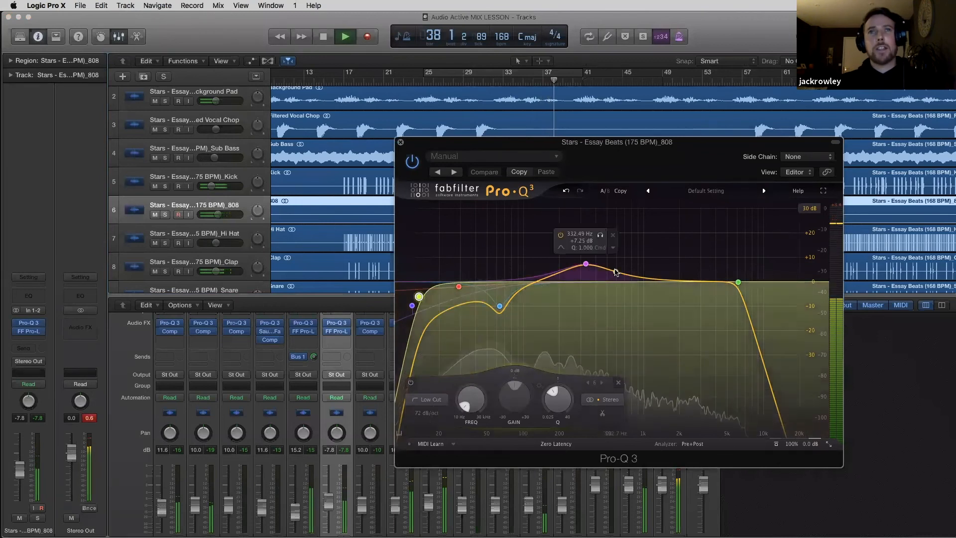
pyautogui.press('space')
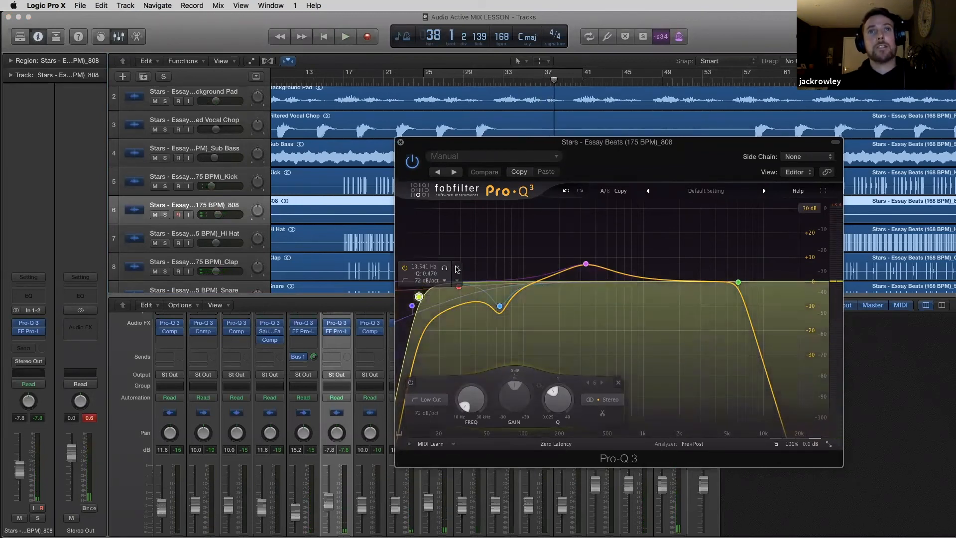
pyautogui.click(457, 269)
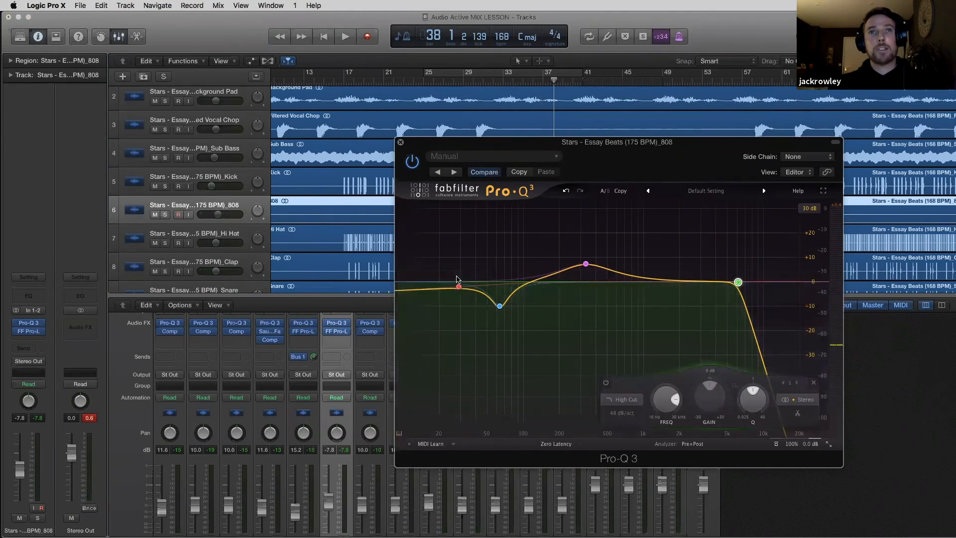
# Replay the mix from bar 29 into the 808 section to examine the 808's low end in Pro-Q 3.
pyautogui.press('space')
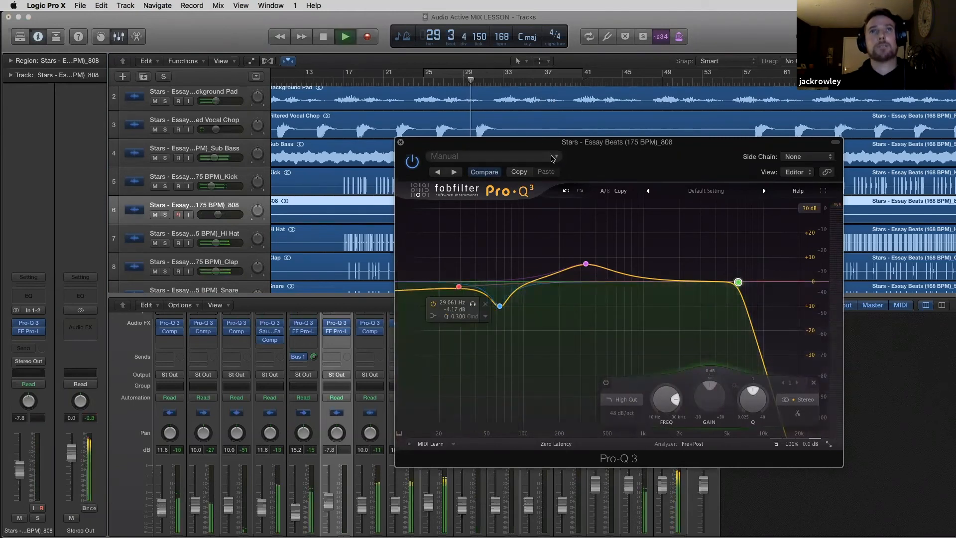
pyautogui.moveTo(516, 147); pyautogui.dragTo(473, 138)
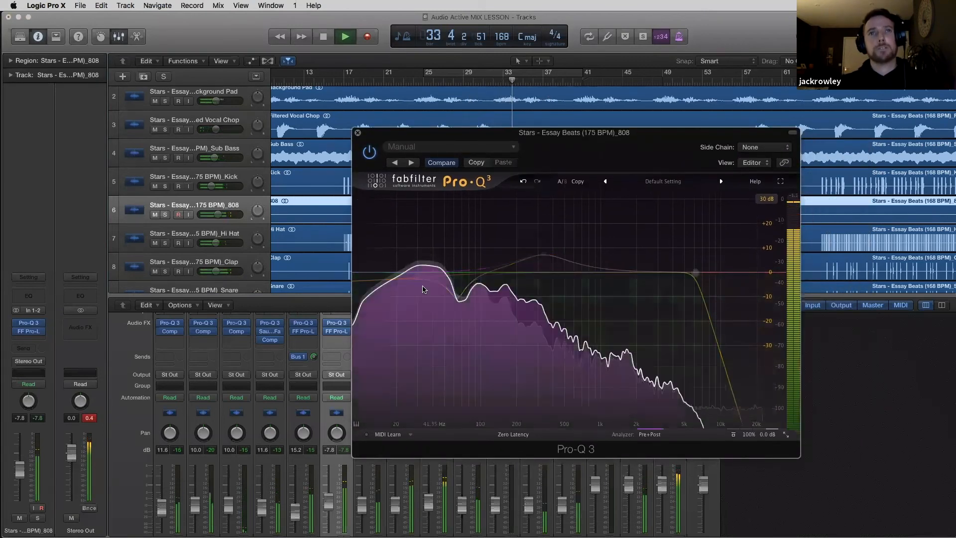
pyautogui.moveTo(416, 283)
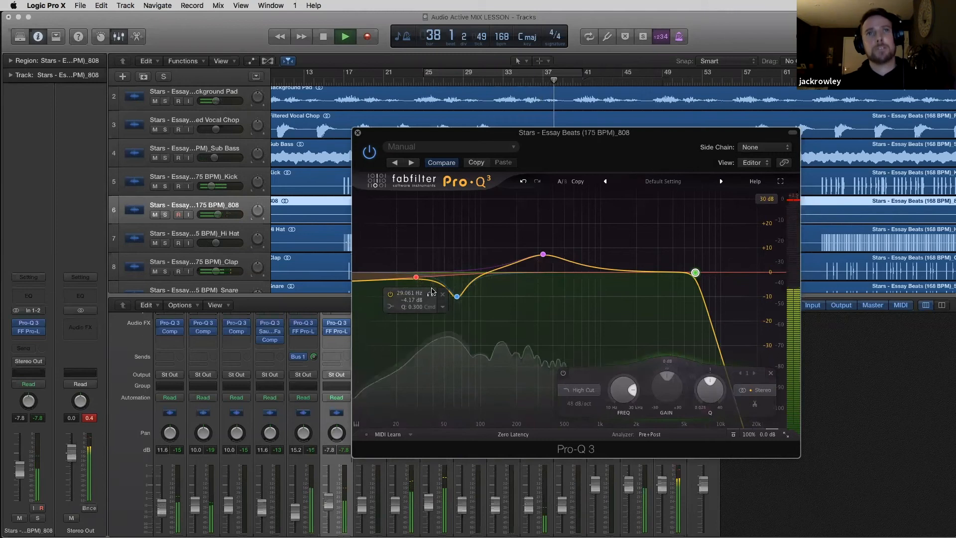
pyautogui.press('space')
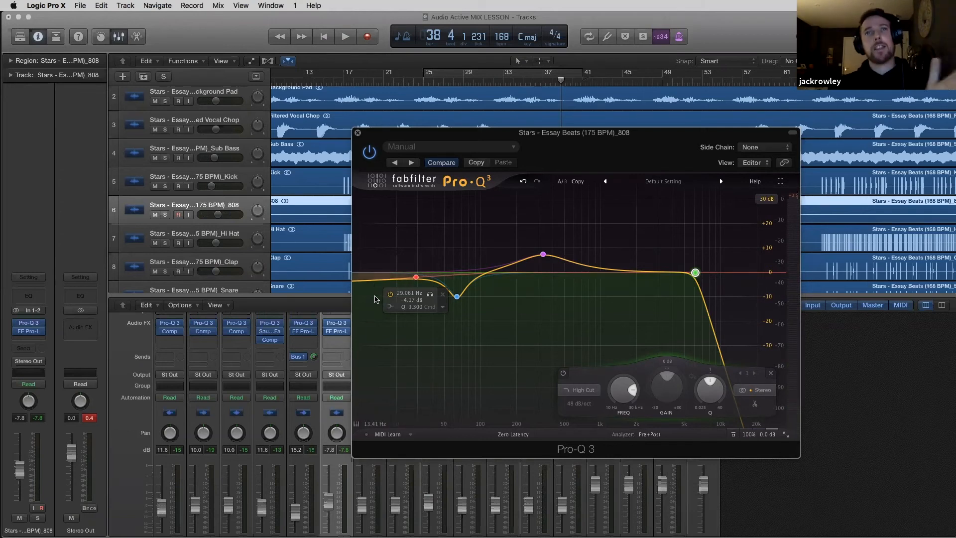
pyautogui.press('space')
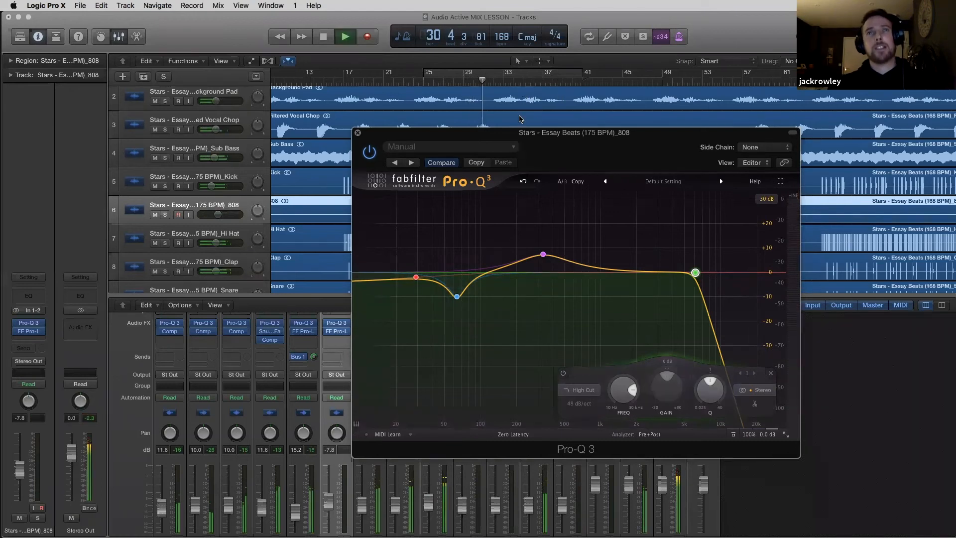
pyautogui.press('space')
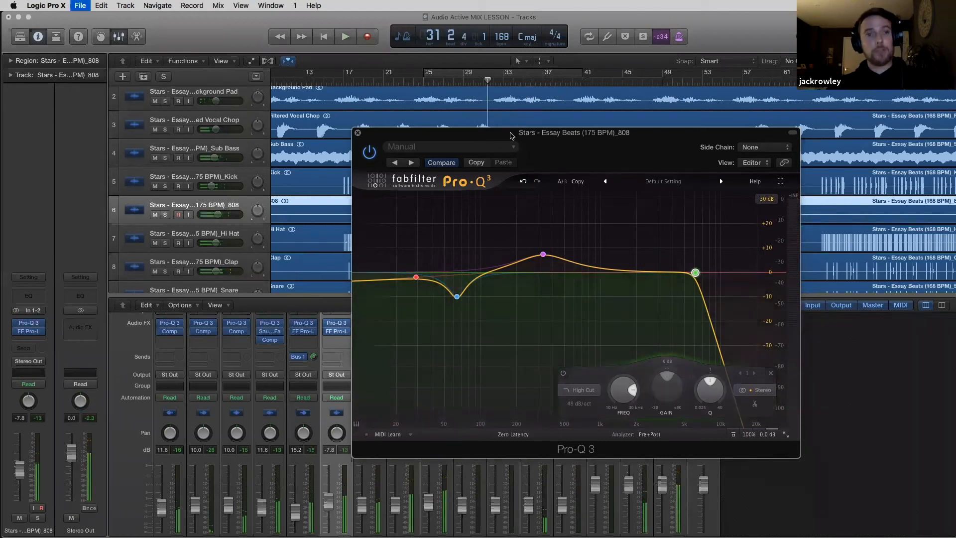
# Set the 808's low-shelf EQ band to about 30.2 Hz and -5.34 dB during playback, and close Pro-Q 3.
pyautogui.click(492, 81)
pyautogui.press('space')
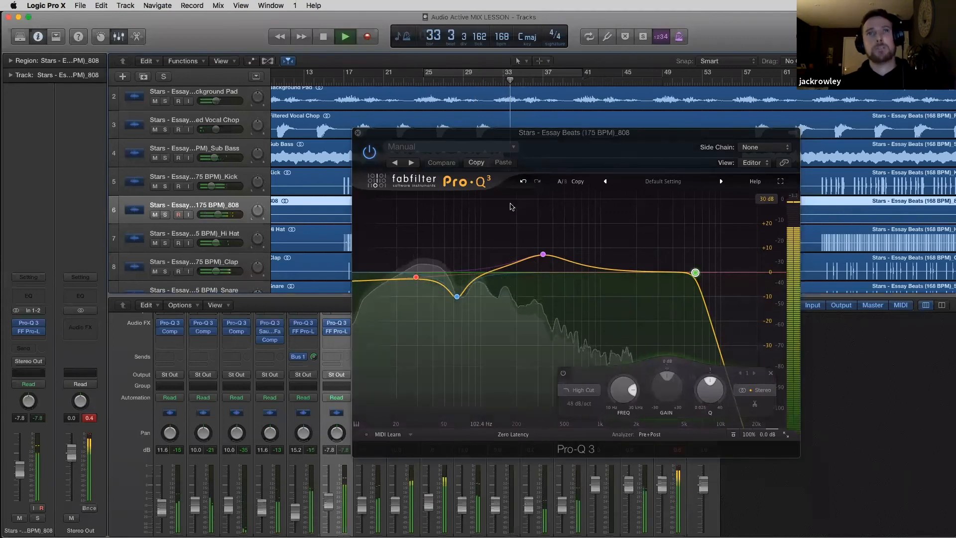
pyautogui.click(418, 279)
pyautogui.moveTo(416, 278); pyautogui.dragTo(418, 280)
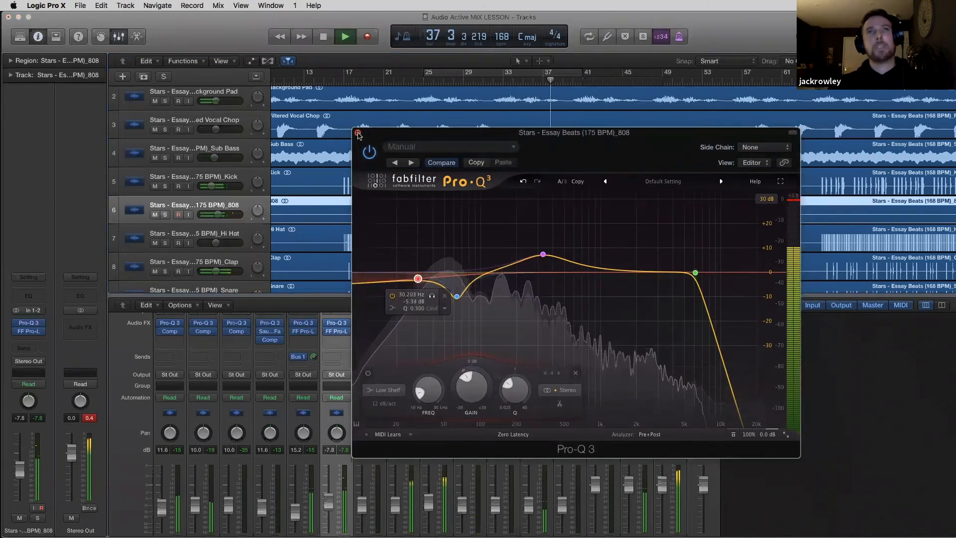
pyautogui.click(358, 133)
pyautogui.press('space')
# Play from bar 25 and raise the Background Pad track's level to -9.0 dB.
pyautogui.scroll(3, 518, 180)
pyautogui.scroll(-2, 518, 179)
pyautogui.scroll(2, 518, 179)
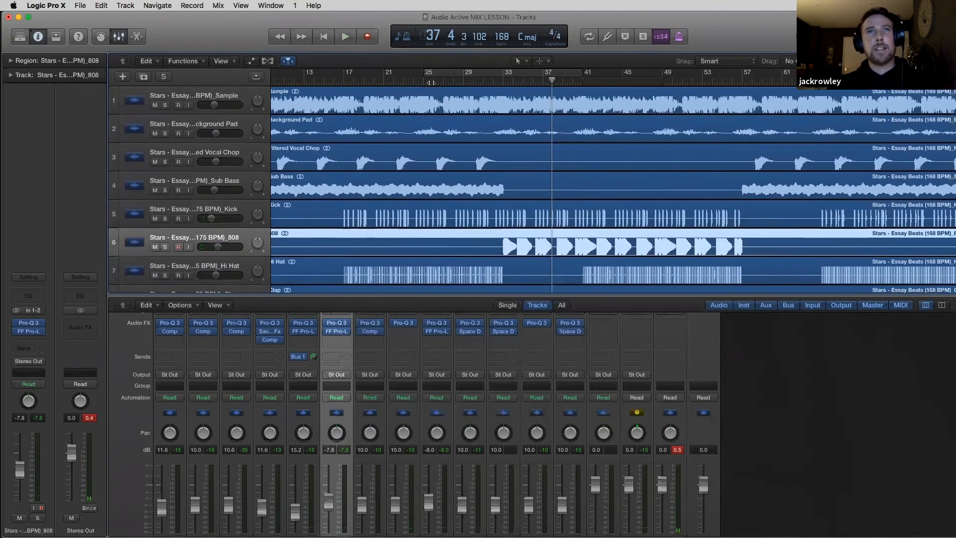
pyautogui.press('space')
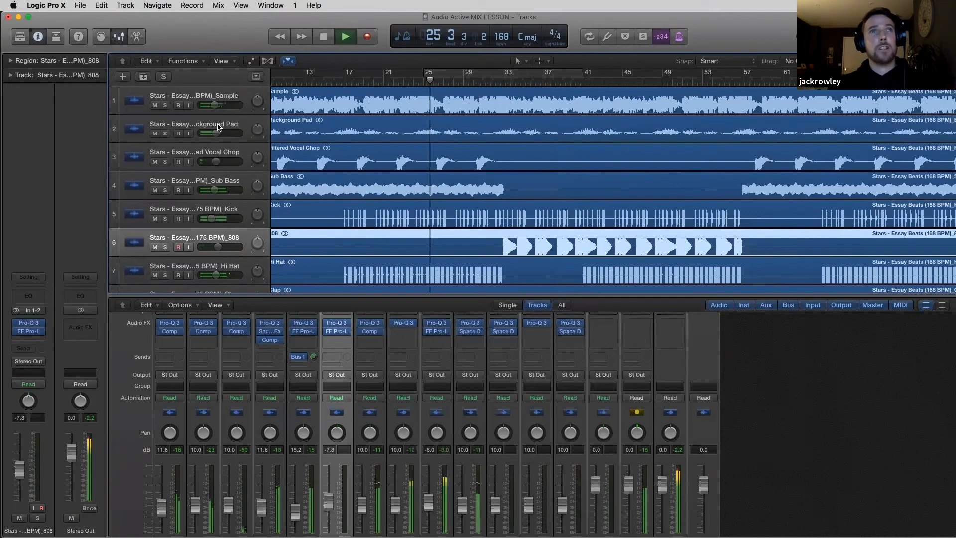
pyautogui.click(169, 140)
pyautogui.click(164, 134)
pyautogui.click(165, 134)
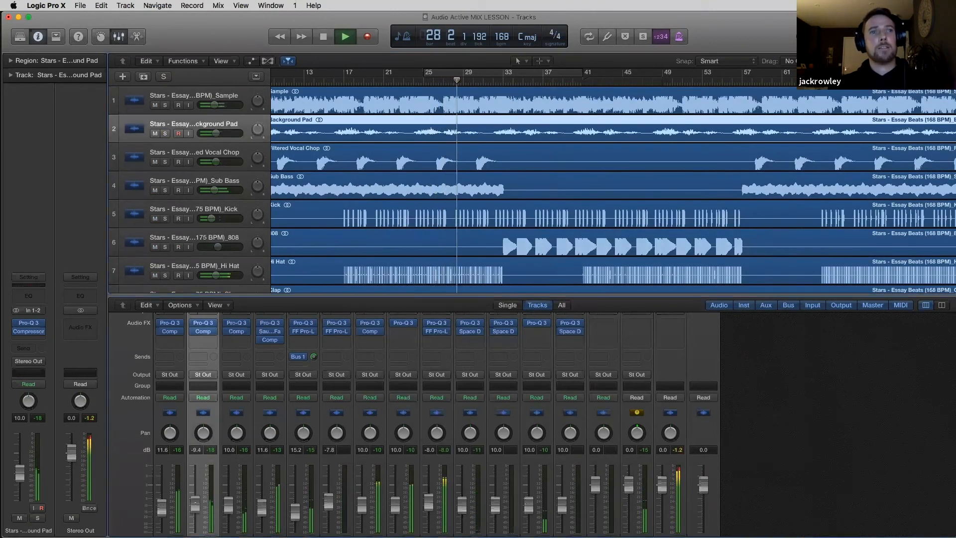
pyautogui.moveTo(195, 504); pyautogui.dragTo(195, 498)
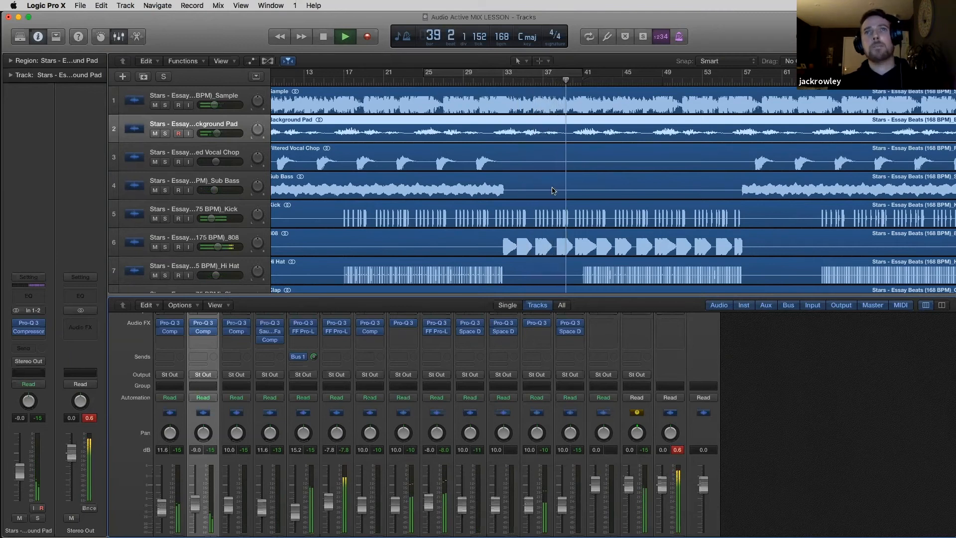
# Lower the Cymbal track's level to -12.0 dB and replay the mix from bar 41.
pyautogui.scroll(-7, 553, 190)
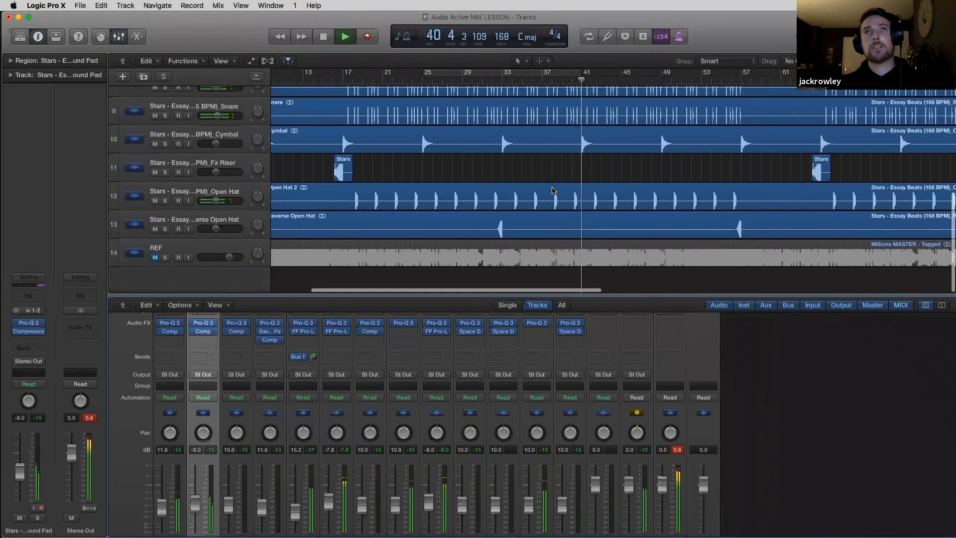
pyautogui.click(222, 132)
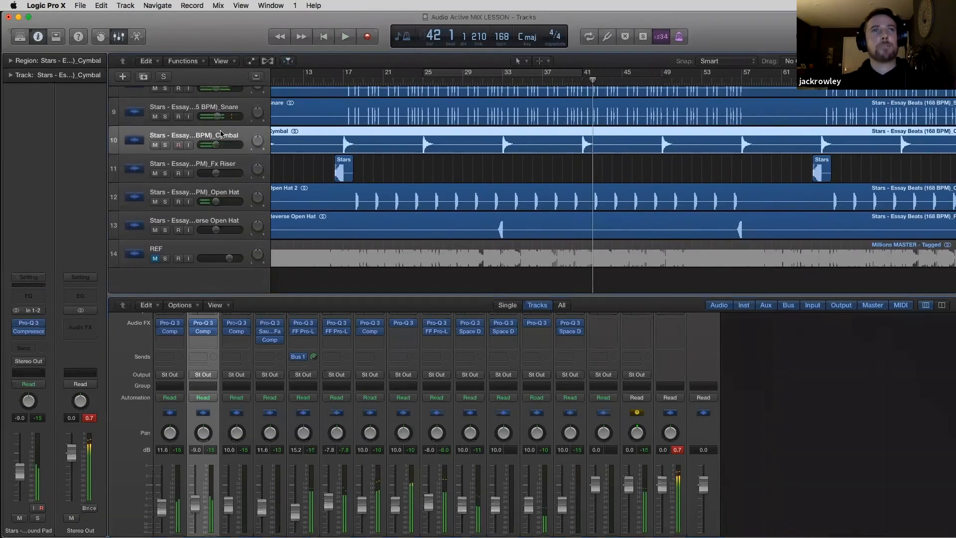
pyautogui.moveTo(462, 505); pyautogui.dragTo(462, 502)
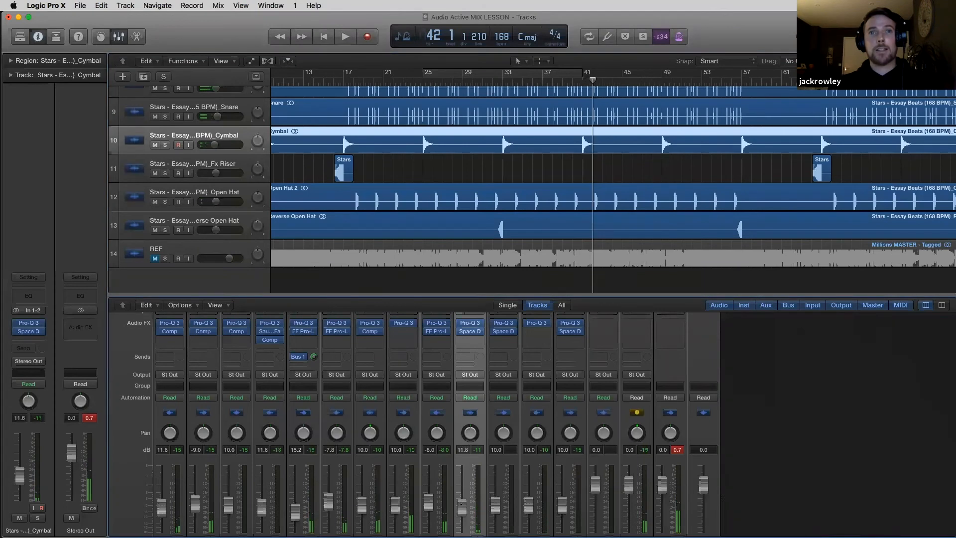
pyautogui.click(587, 75)
pyautogui.press('space')
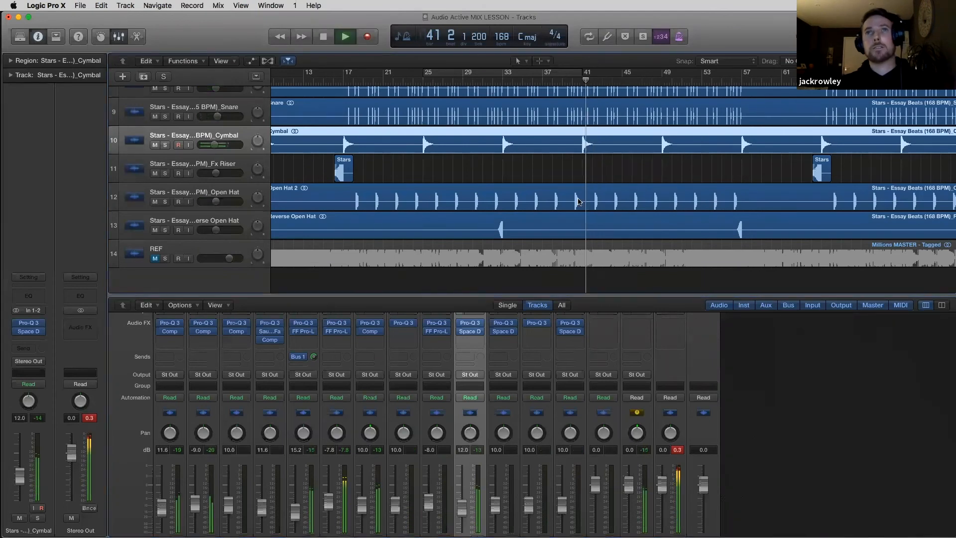
# Play the Fx Riser's entry before bar 17 and lower its track level to -12.2 dB.
pyautogui.click(234, 198)
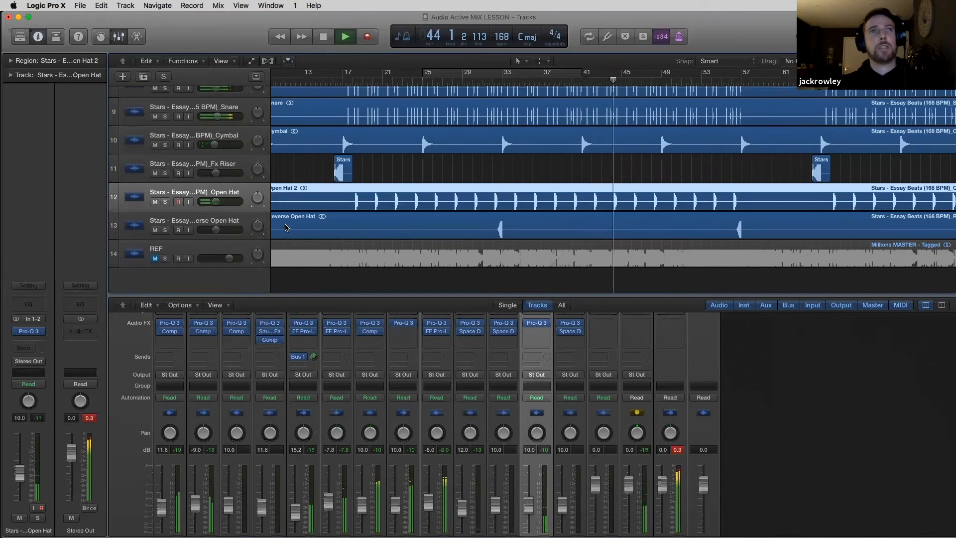
pyautogui.click(330, 81)
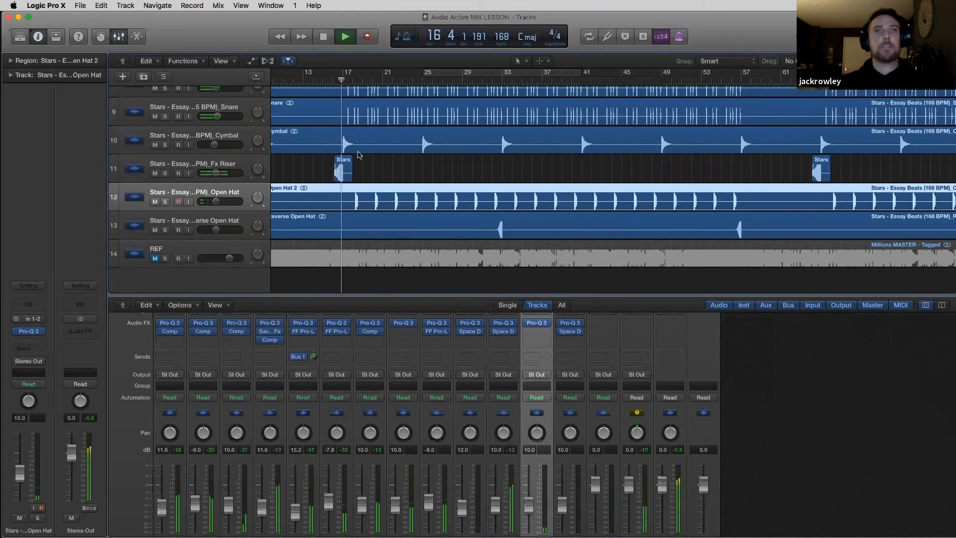
pyautogui.click(207, 163)
pyautogui.press('space')
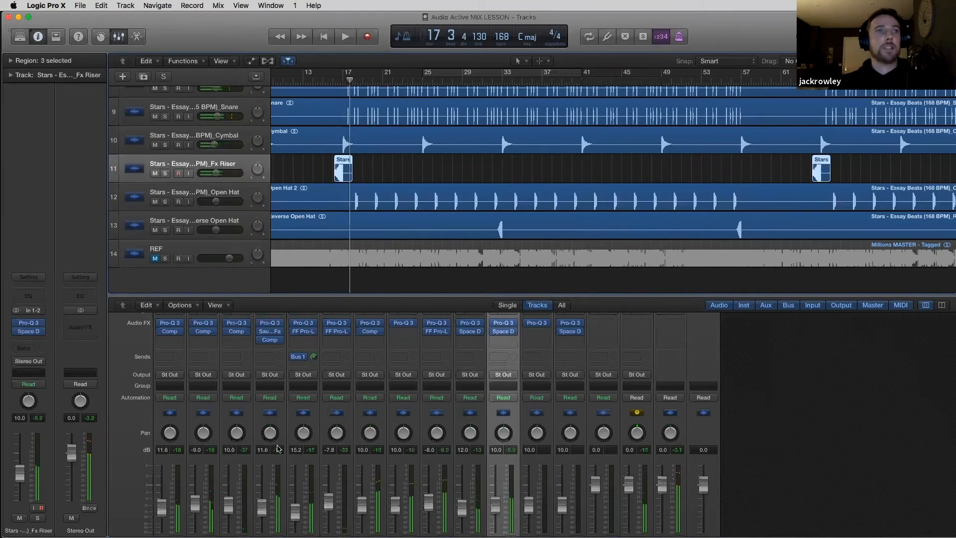
pyautogui.press('space')
pyautogui.moveTo(495, 504); pyautogui.dragTo(495, 511)
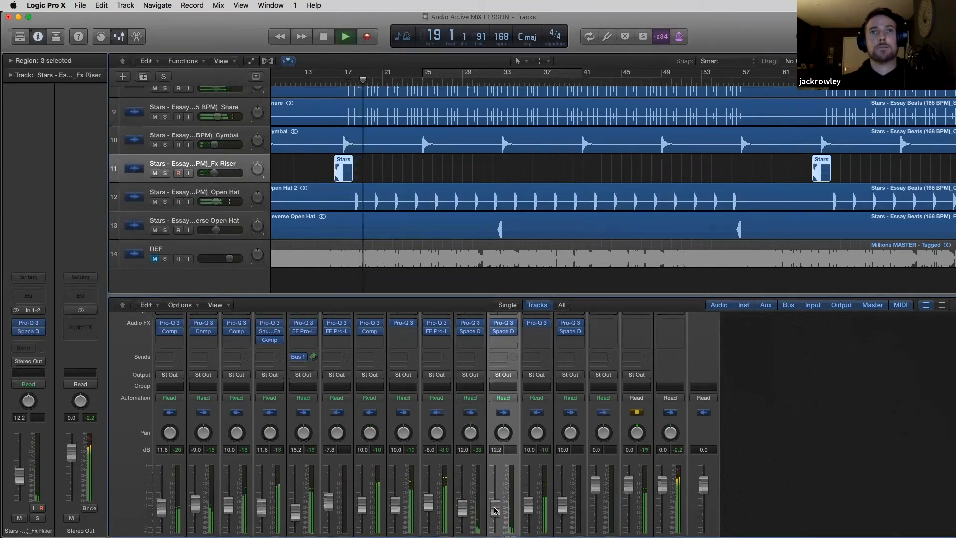
# Play the transition into bar 33 with the Open Hat track selected, and replay it from bar 33 with Cymbal selected.
pyautogui.click(211, 189)
pyautogui.click(489, 81)
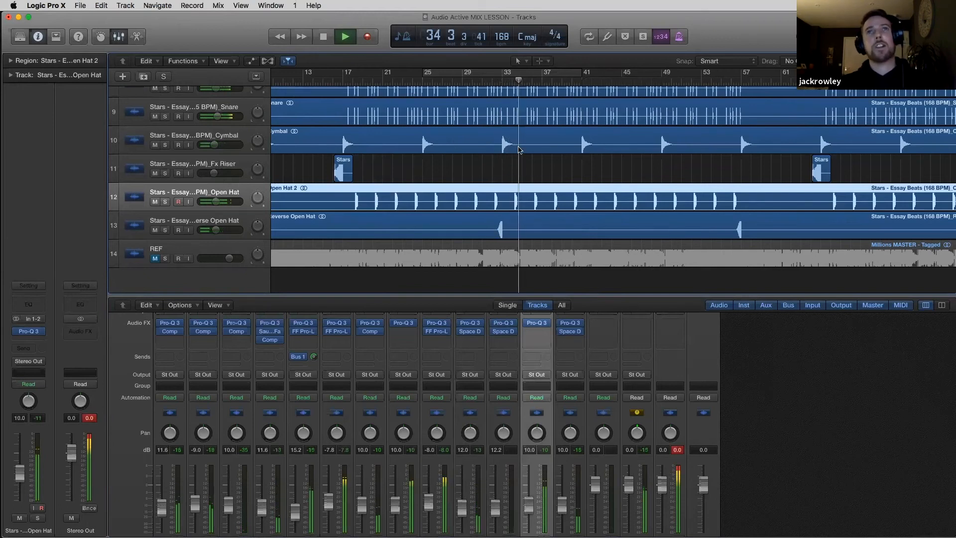
pyautogui.press('space')
pyautogui.click(210, 134)
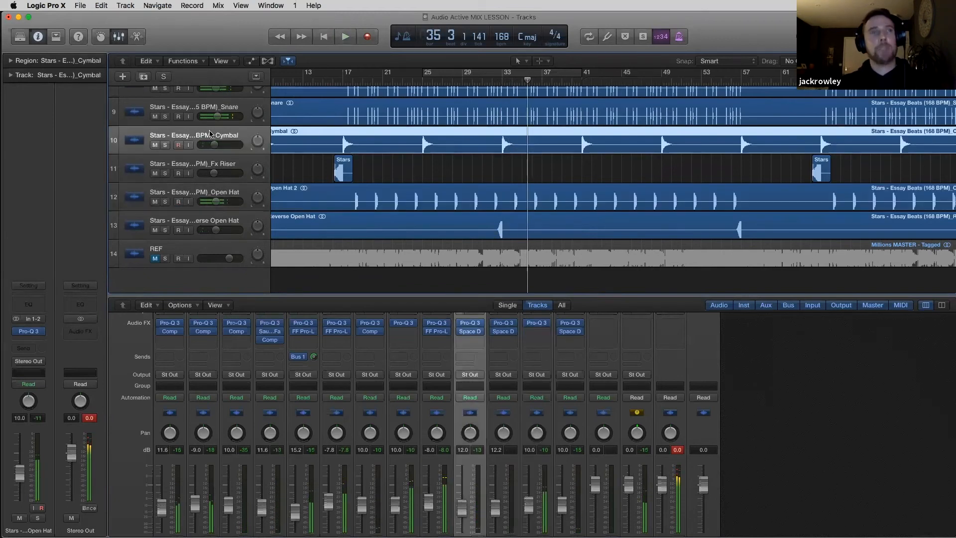
pyautogui.click(500, 84)
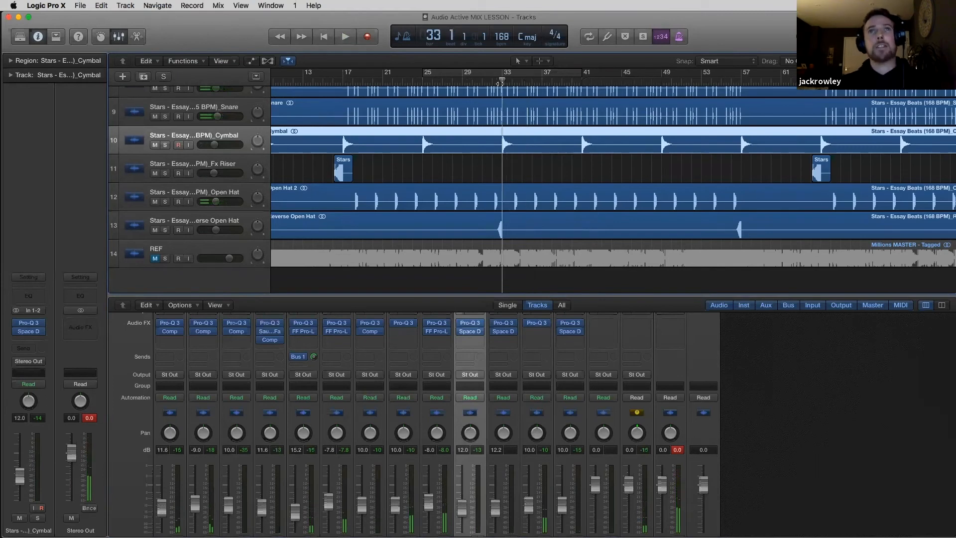
pyautogui.press('space')
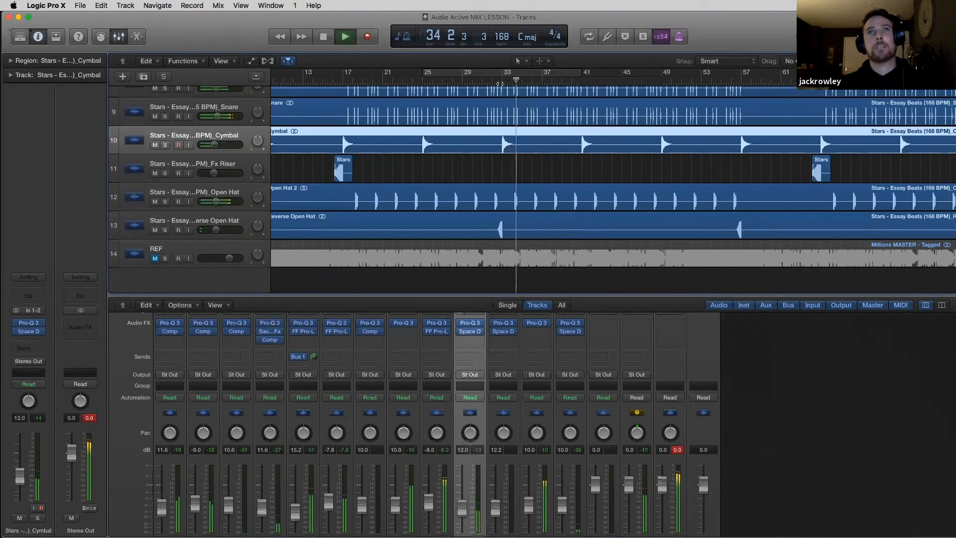
pyautogui.click(548, 169)
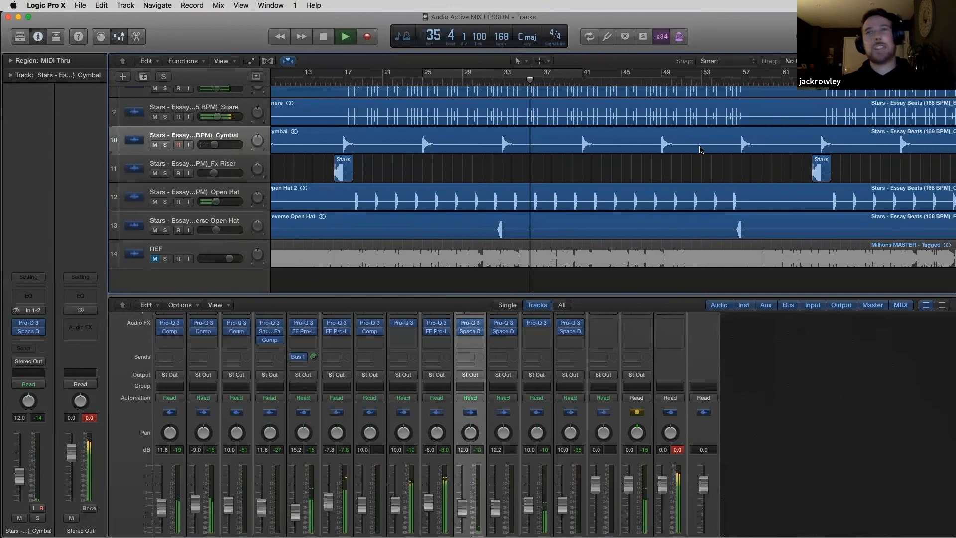
pyautogui.press('space')
# Fit the whole arrangement in view, play the mix from bar 1 and save the project.
pyautogui.press('z')
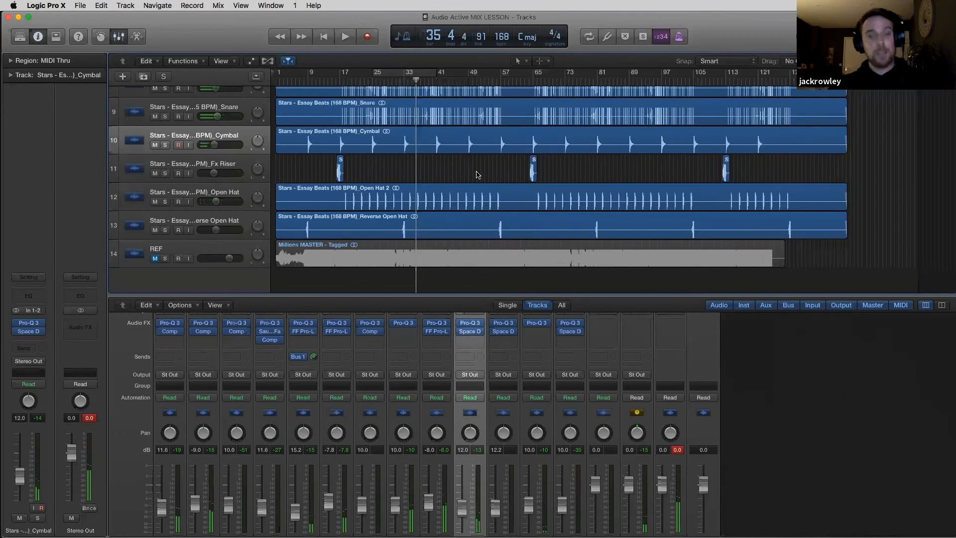
pyautogui.scroll(8, 381, 185)
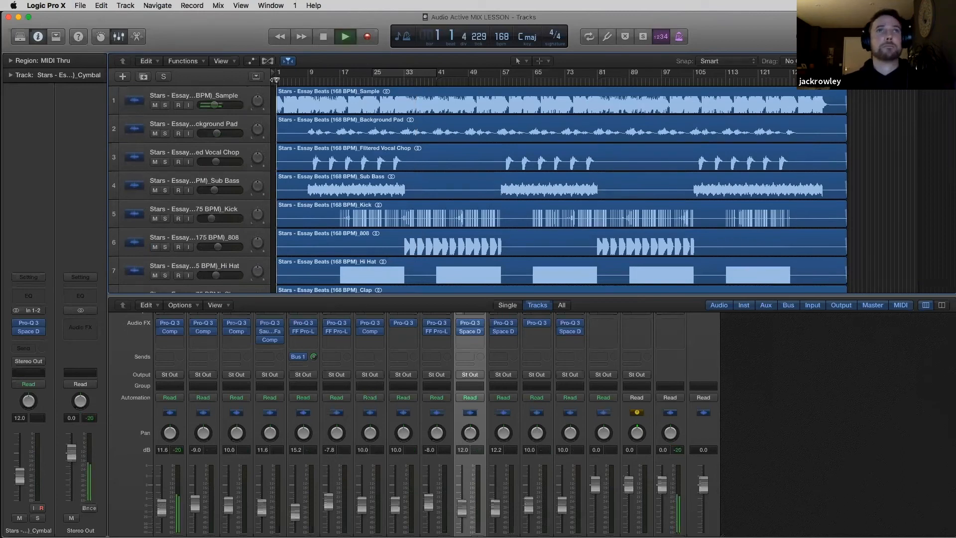
pyautogui.scroll(5, 357, 183)
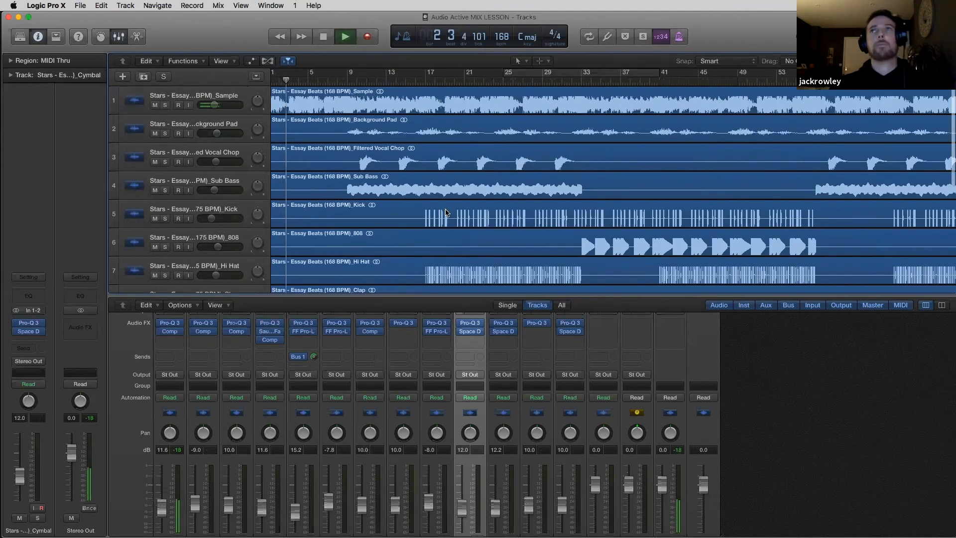
pyautogui.scroll(-1, 446, 213)
pyautogui.scroll(-3, 445, 213)
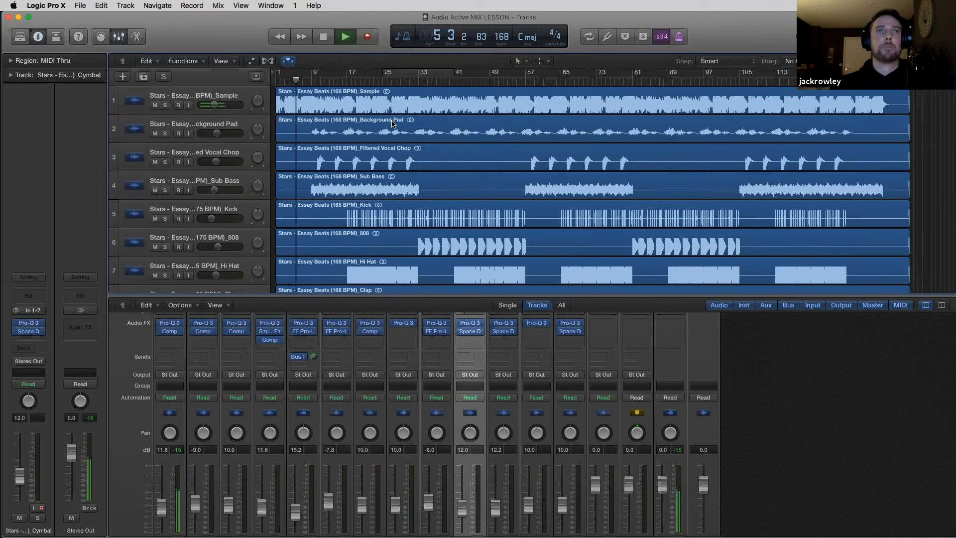
pyautogui.press('super+s')
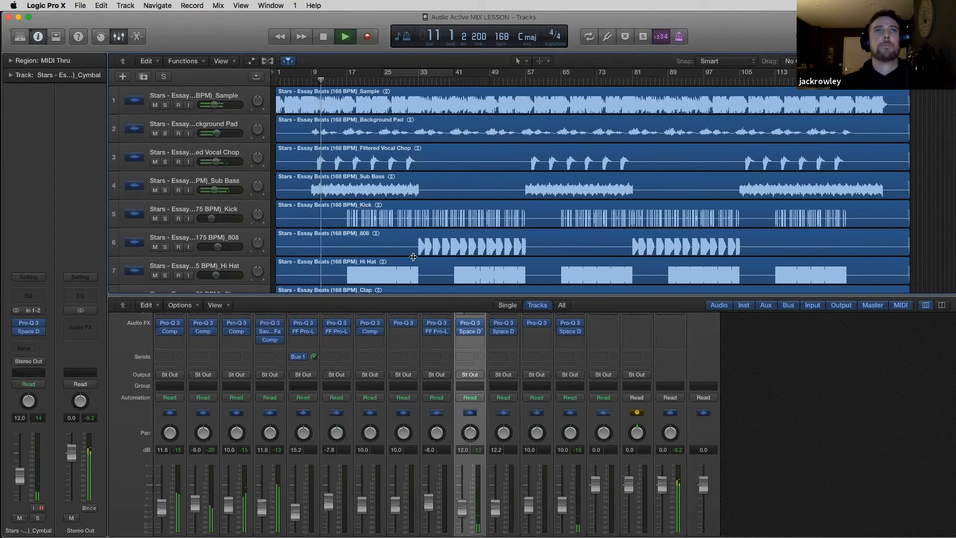
# Set the Filtered Vocal Chop's level to -9.0 dB and the Sub Bass's to -12.0 dB, playing through to bar 36.
pyautogui.click(199, 150)
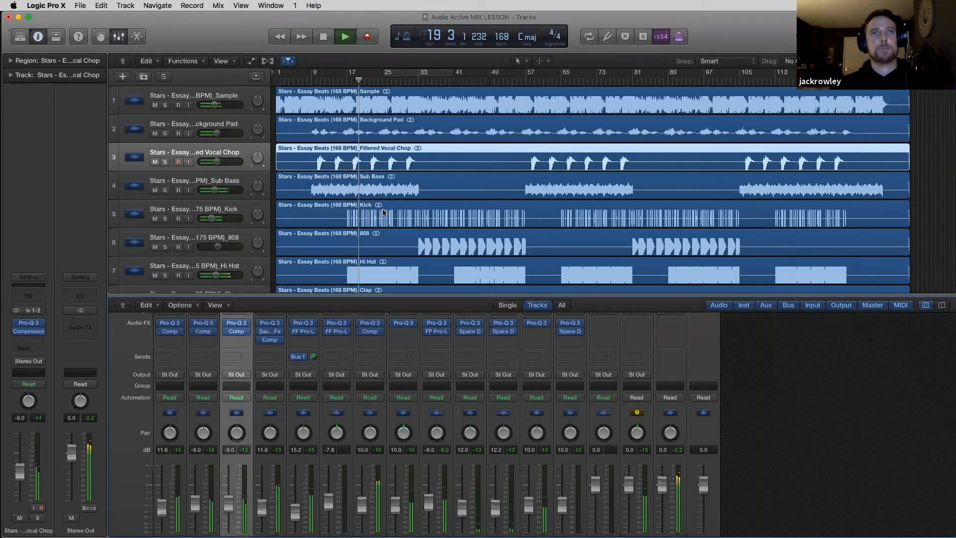
pyautogui.scroll(-7, 429, 244)
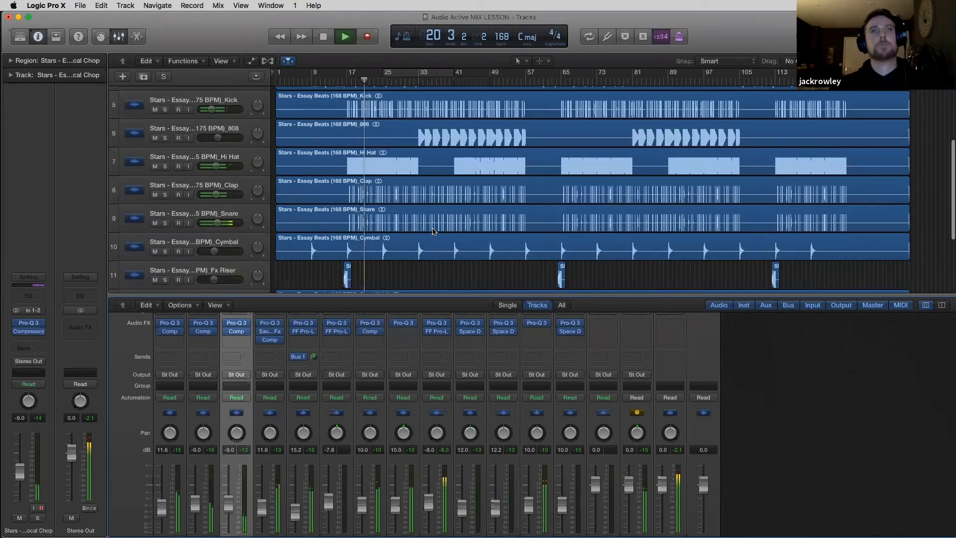
pyautogui.scroll(5, 223, 138)
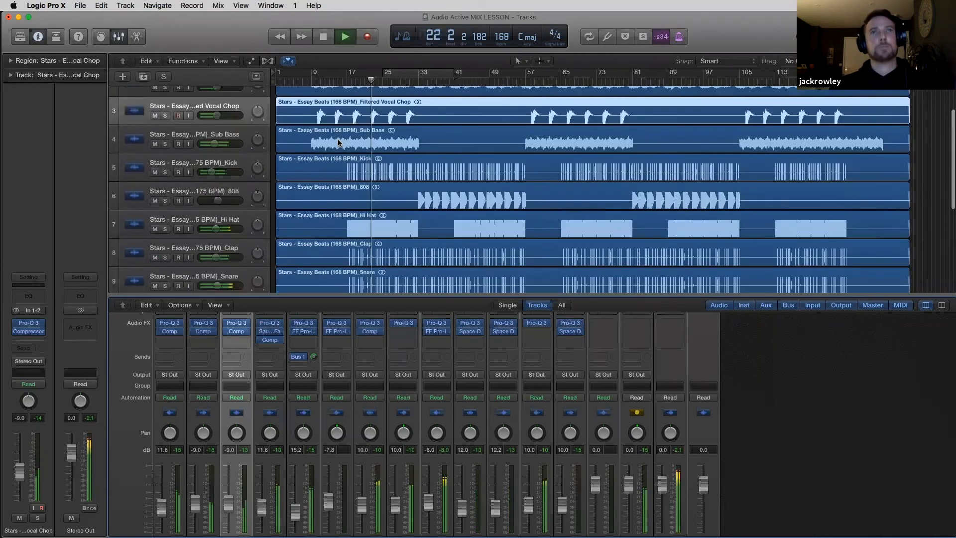
pyautogui.click(223, 138)
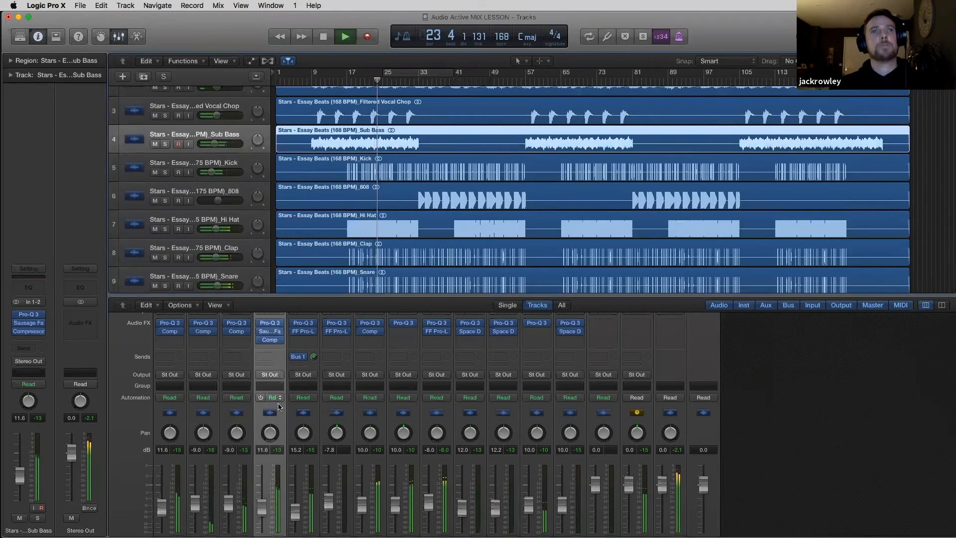
pyautogui.moveTo(263, 503); pyautogui.dragTo(264, 505)
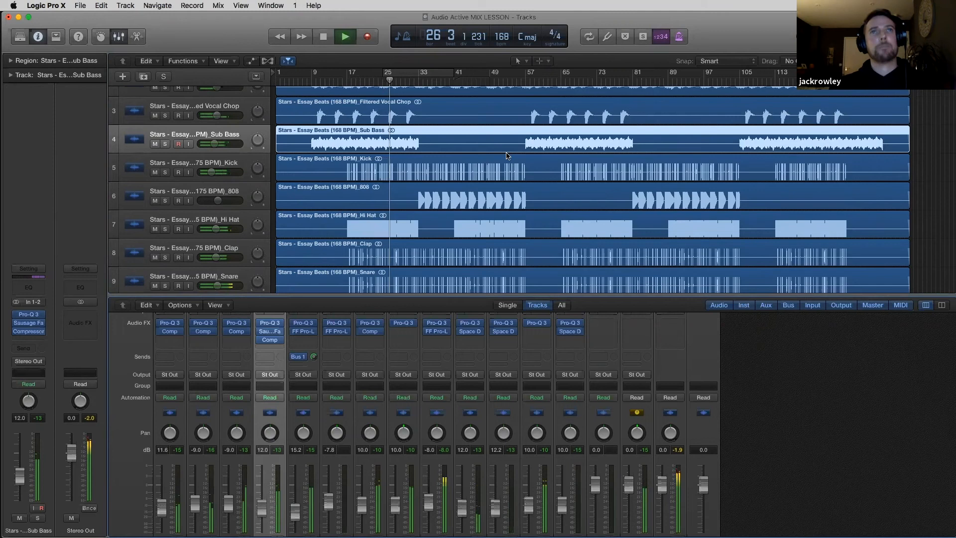
pyautogui.scroll(5, 428, 185)
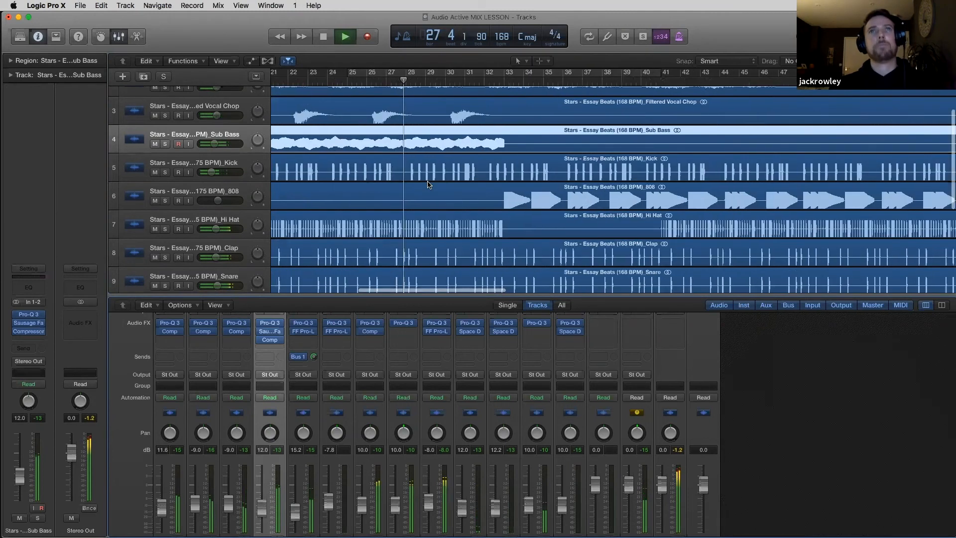
pyautogui.scroll(-4, 429, 185)
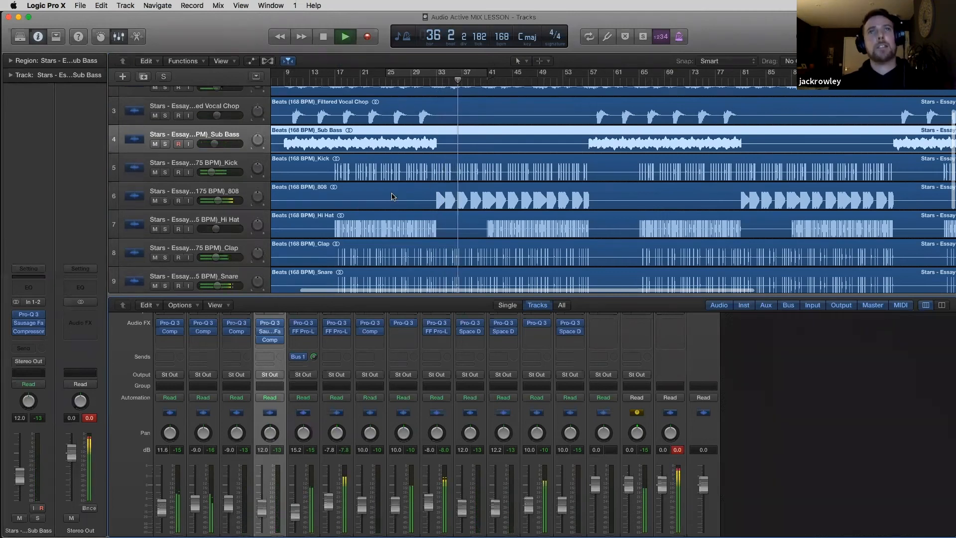
pyautogui.press('space')
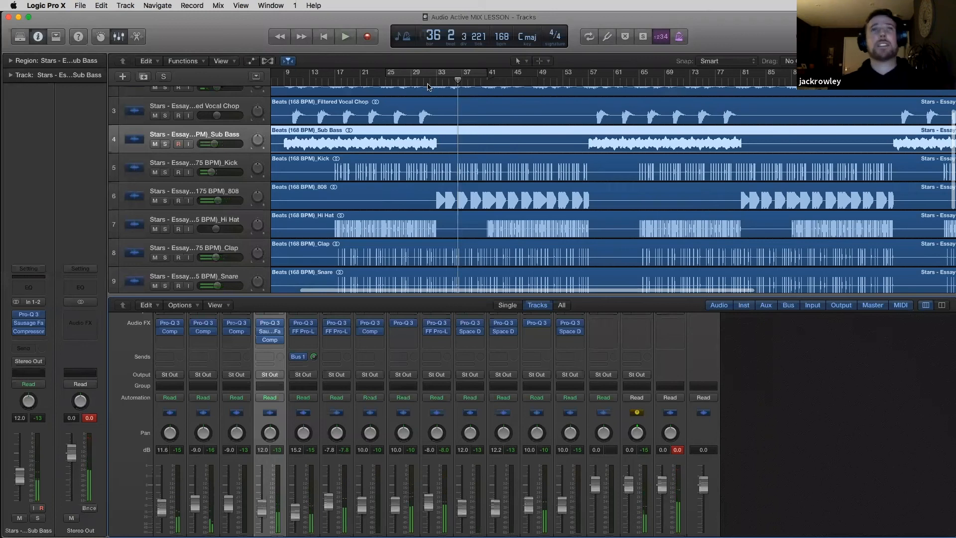
# Turn on the cycle range over bars 25 to 41 and place the playhead at bar 104.
pyautogui.click(437, 75)
pyautogui.press('super+Left')
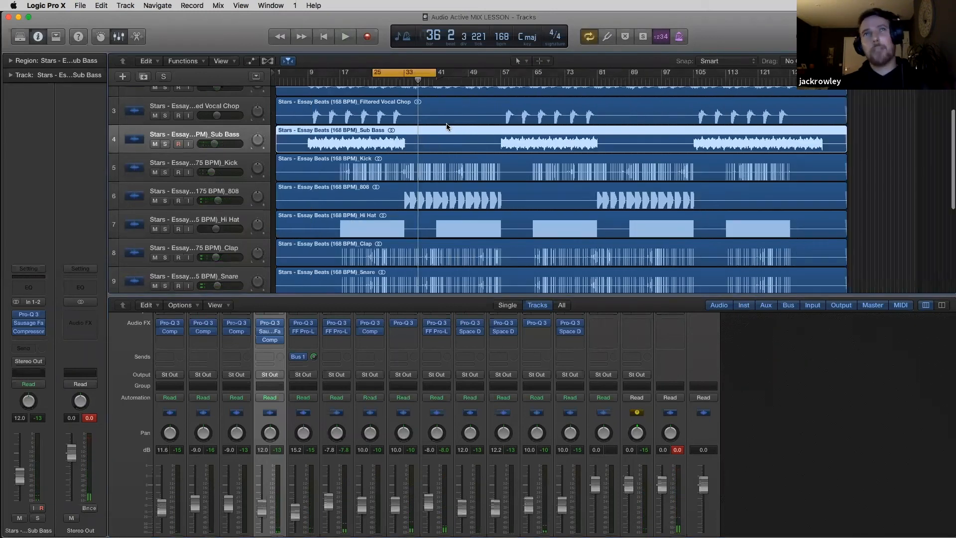
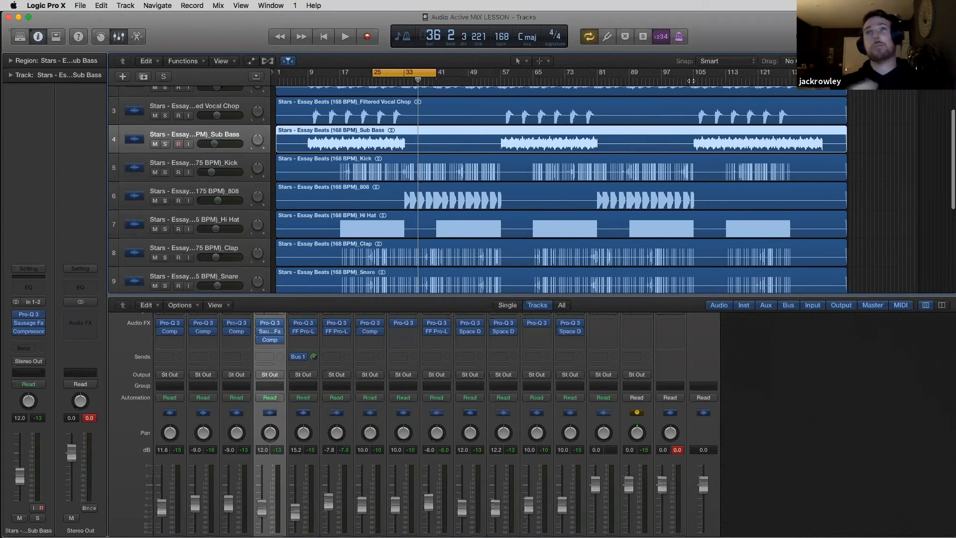
pyautogui.click(691, 80)
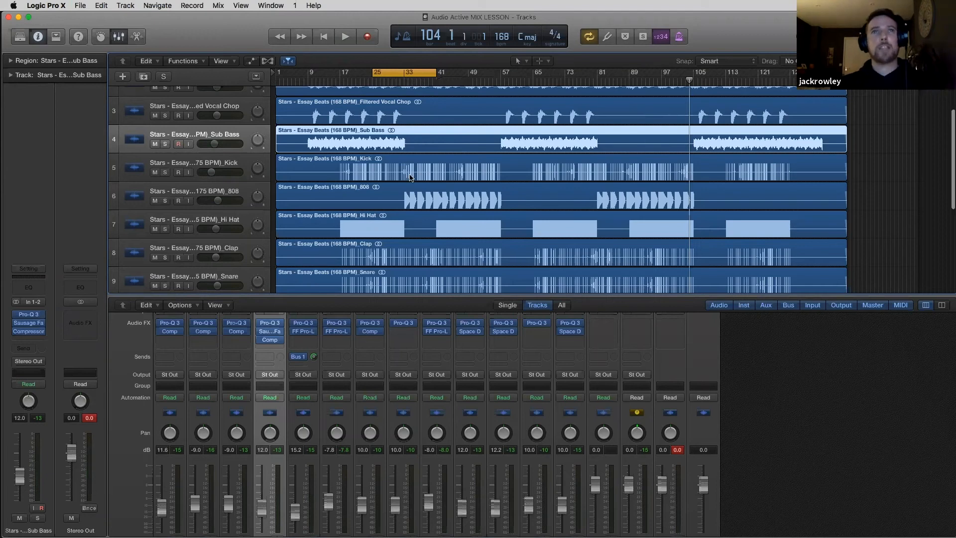
# Clear the peak level readings and hide the mixer to show all tracks down to REF.
pyautogui.click(92, 418)
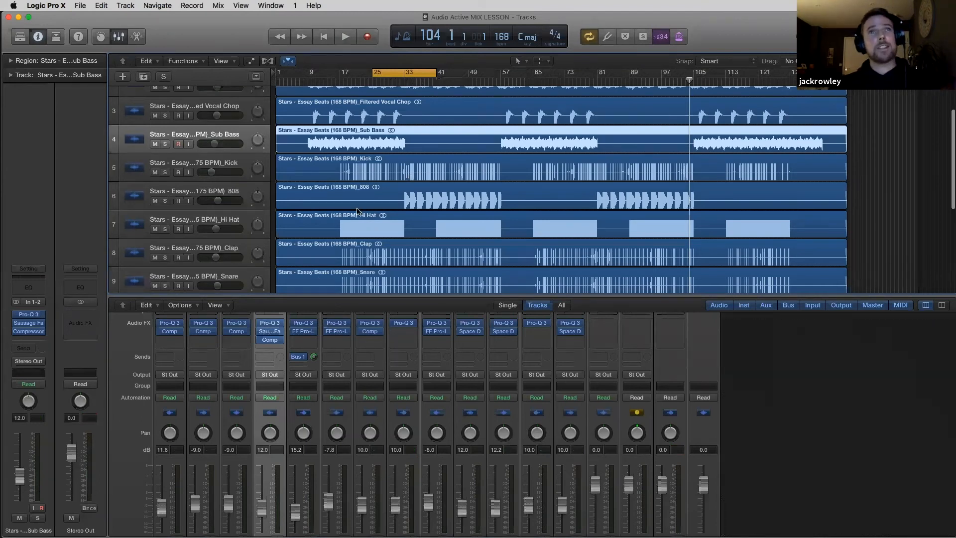
pyautogui.press('x')
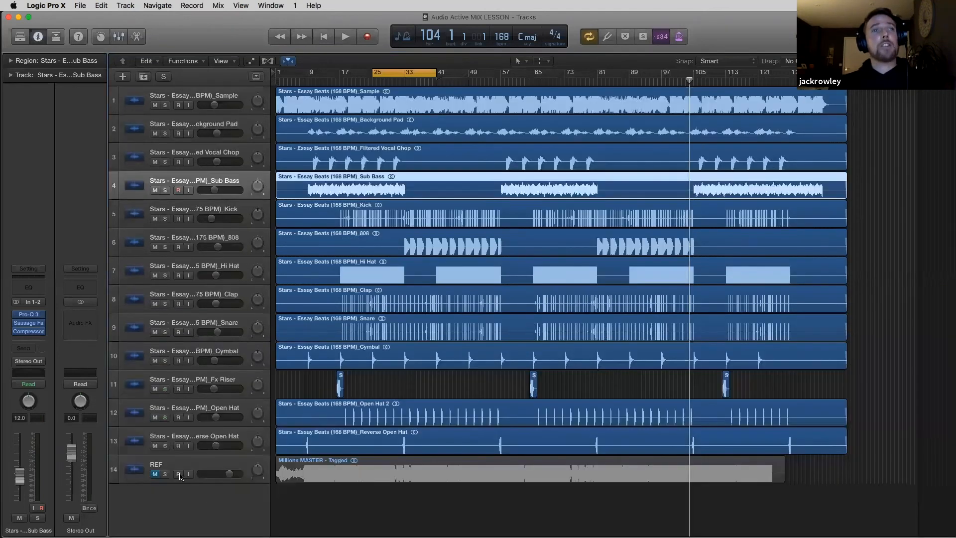
# Insert a FabFilter Pro-Q 3 on the Stereo Out and set its display range to 30 dB.
pyautogui.click(85, 324)
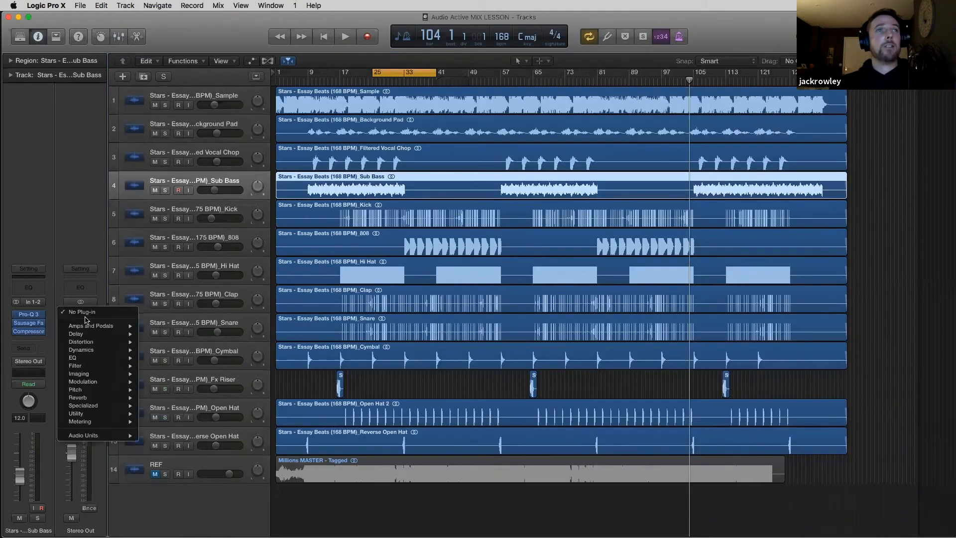
pyautogui.moveTo(102, 436)
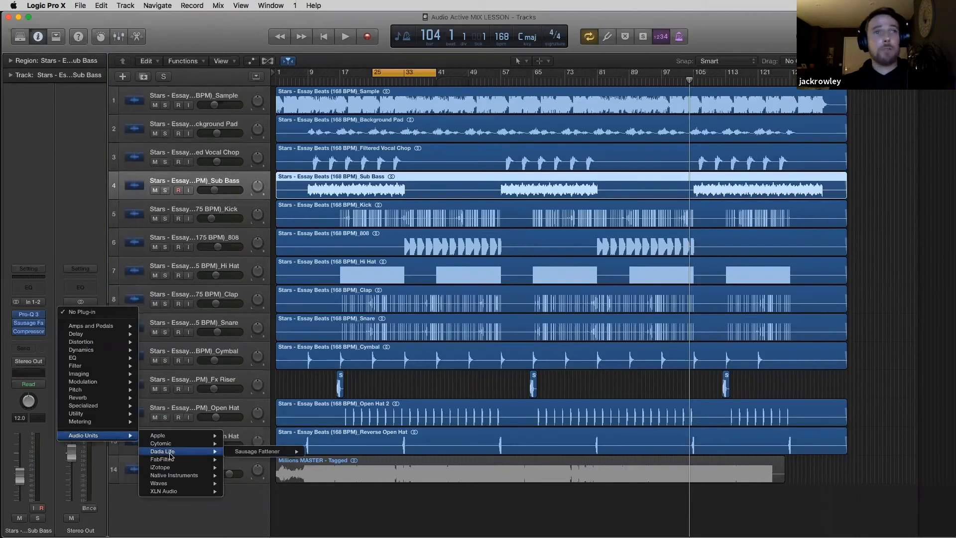
pyautogui.moveTo(170, 462)
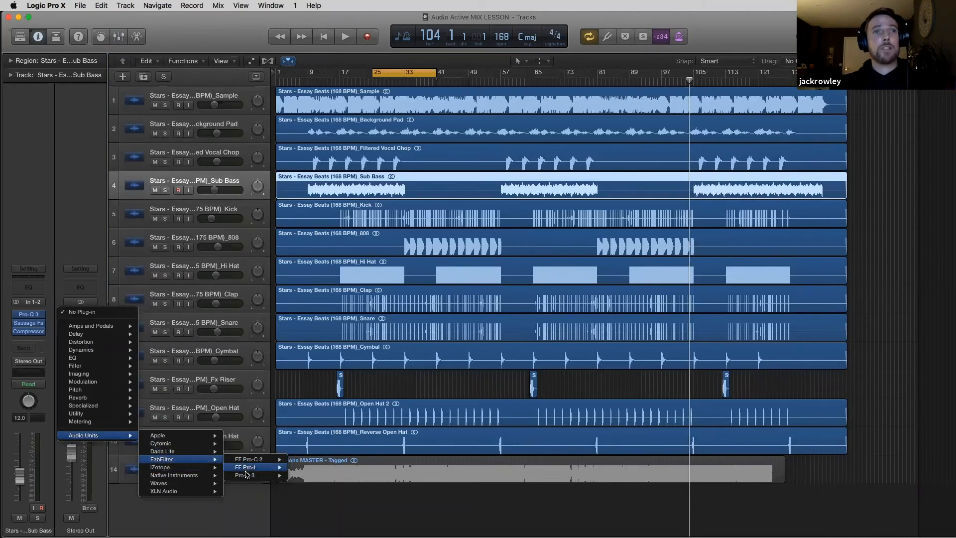
pyautogui.click(305, 474)
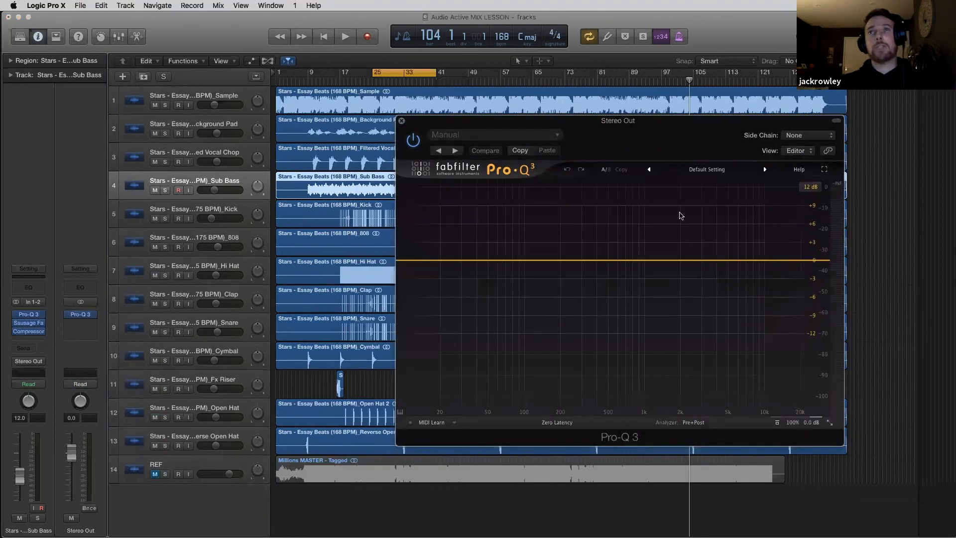
pyautogui.click(805, 187)
pyautogui.click(811, 230)
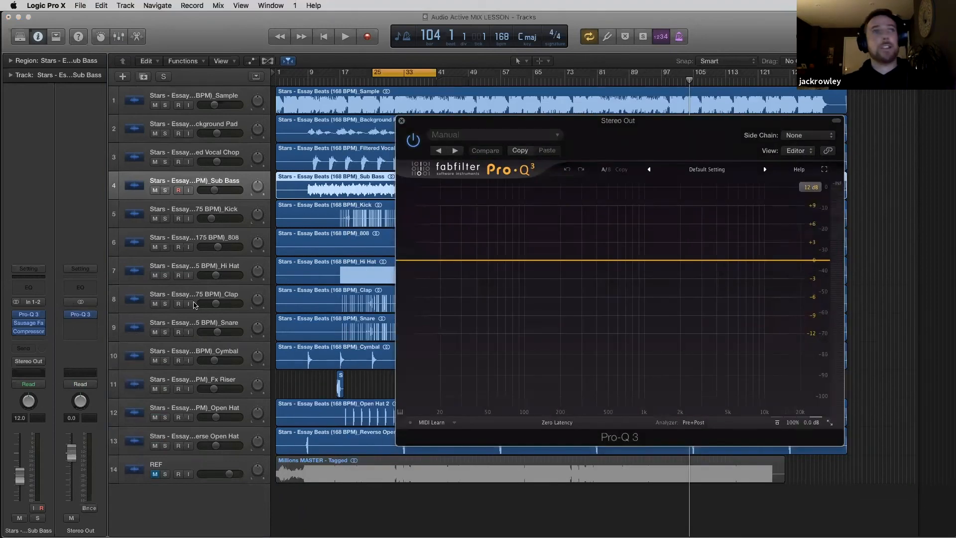
# Insert the stereo version of Cytomic's The Glue after the Pro-Q 3 on the Stereo Out.
pyautogui.click(84, 324)
pyautogui.moveTo(102, 445)
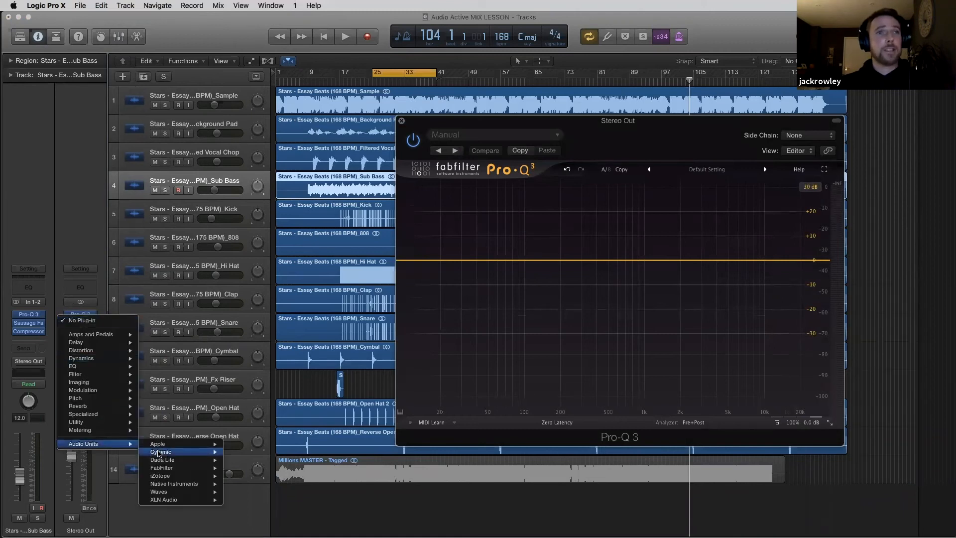
pyautogui.moveTo(158, 453)
pyautogui.moveTo(246, 453)
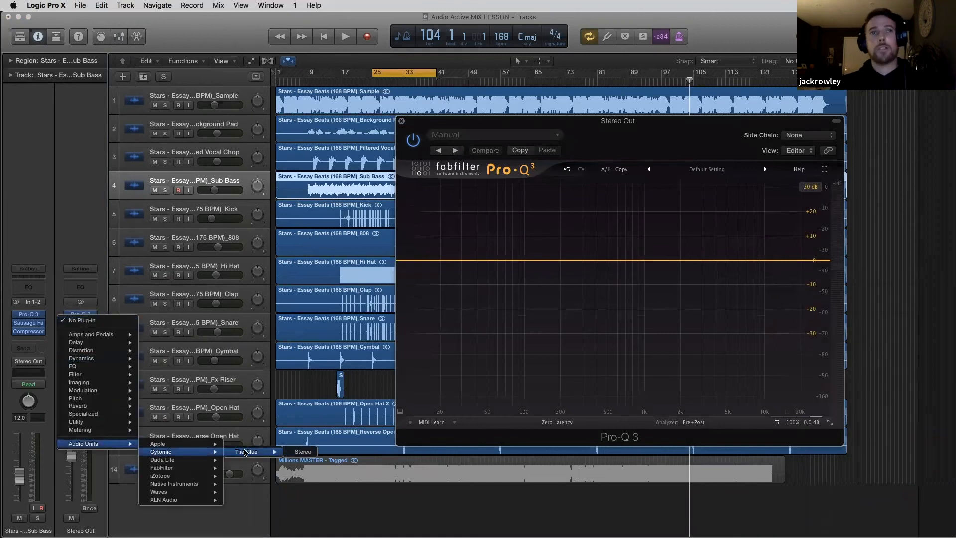
pyautogui.click(301, 453)
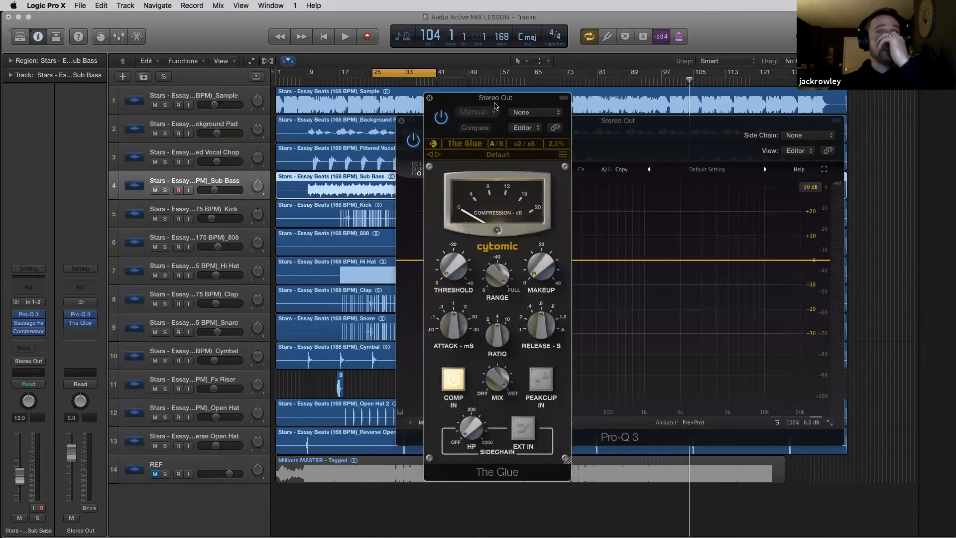
pyautogui.moveTo(469, 269)
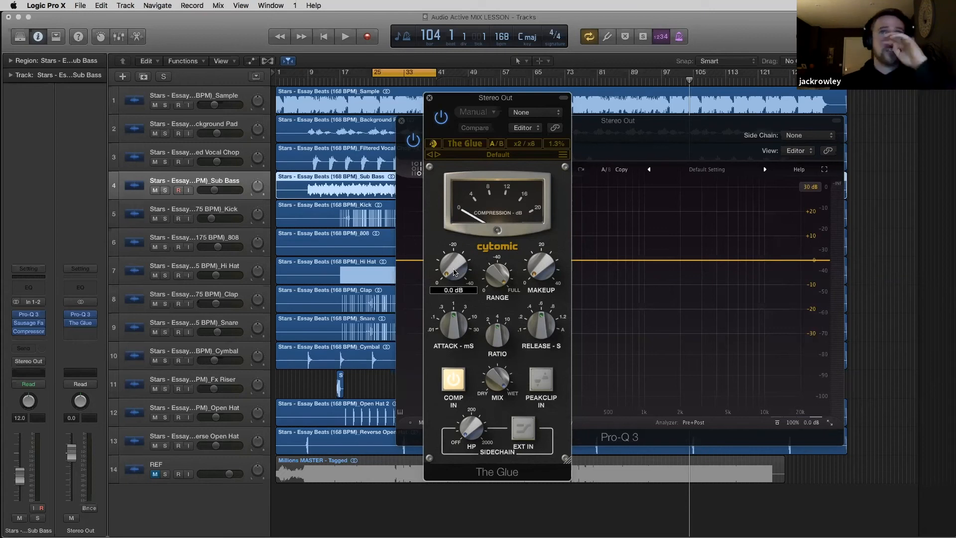
# Insert a Match EQ after The Glue on the Stereo Out and move its window aside.
pyautogui.click(88, 332)
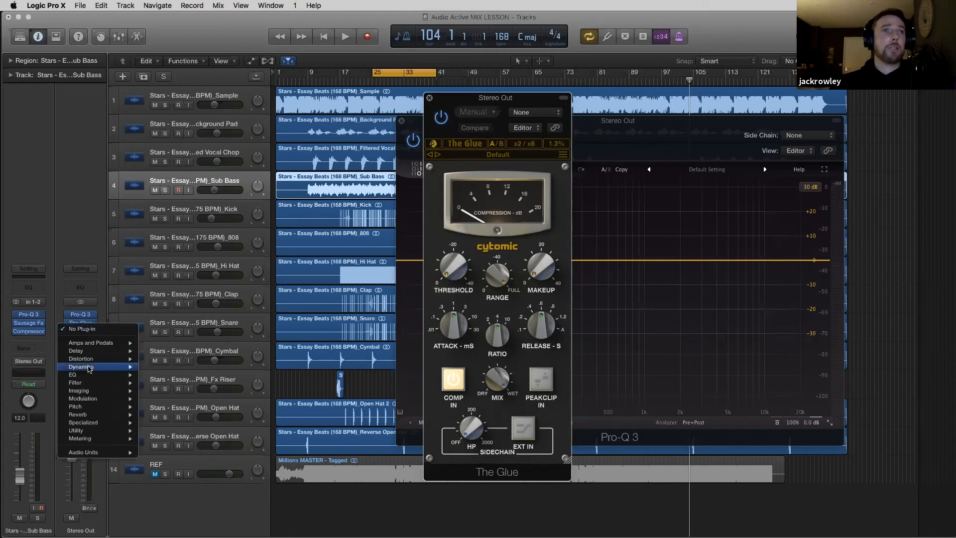
pyautogui.moveTo(100, 378)
pyautogui.moveTo(203, 390)
pyautogui.click(236, 391)
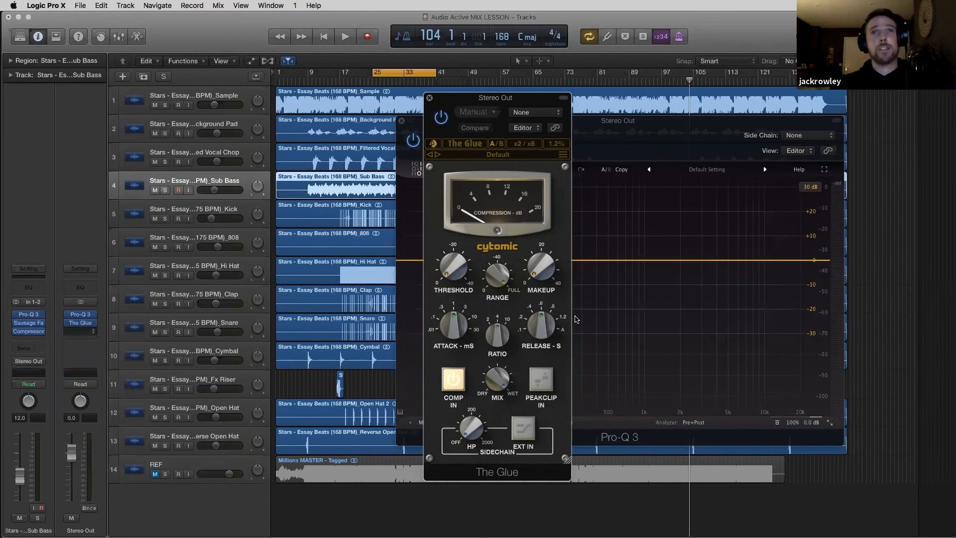
pyautogui.moveTo(354, 244); pyautogui.dragTo(109, 278)
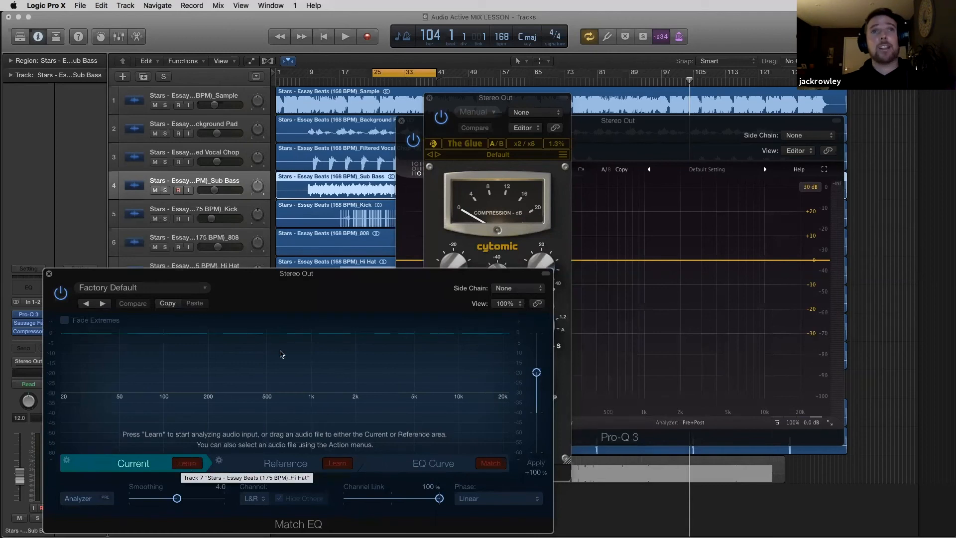
# Play the cycled section and set The Glue's threshold to about -11.1 dB.
pyautogui.click(487, 104)
pyautogui.press('space')
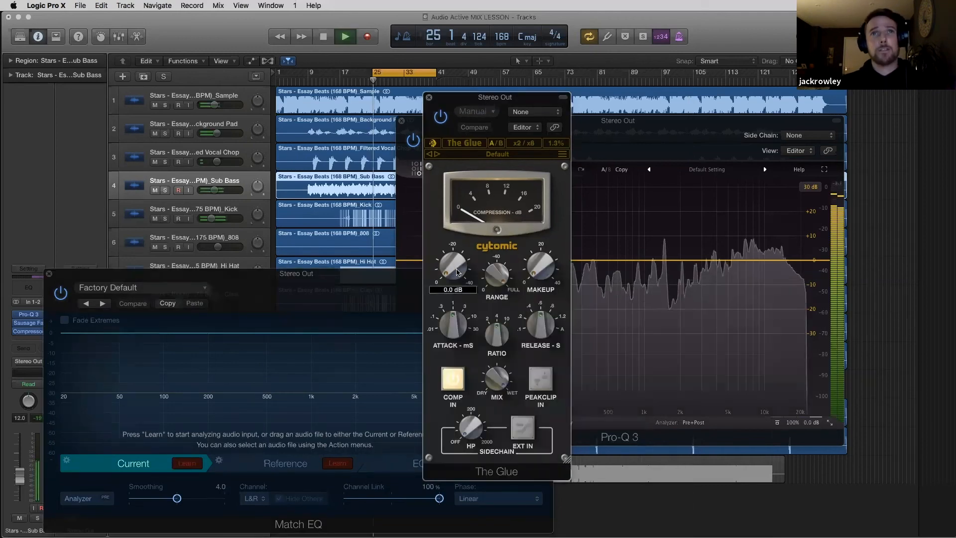
pyautogui.moveTo(458, 271); pyautogui.dragTo(470, 209)
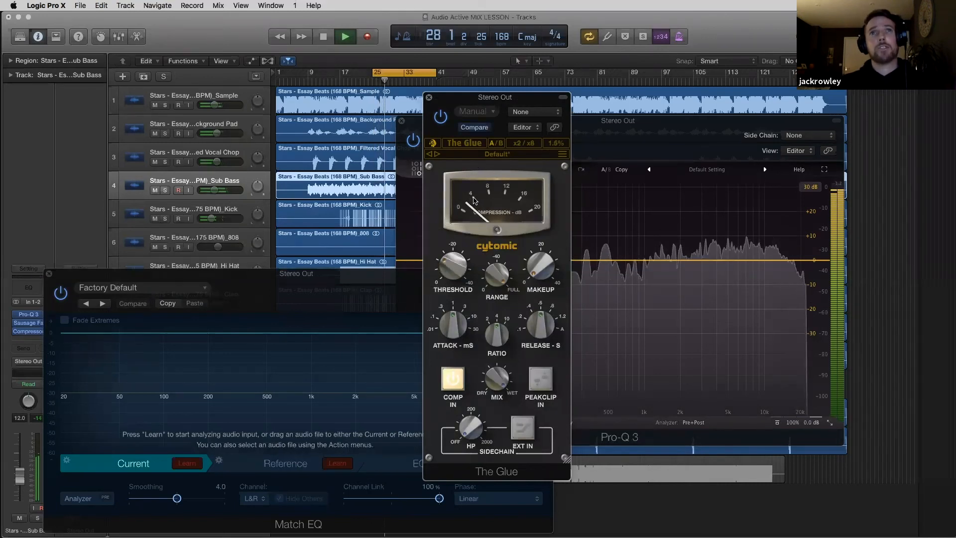
pyautogui.moveTo(455, 268)
pyautogui.mouseDown()
pyautogui.moveTo(448, 222)
pyautogui.moveTo(446, 268)
pyautogui.mouseUp()
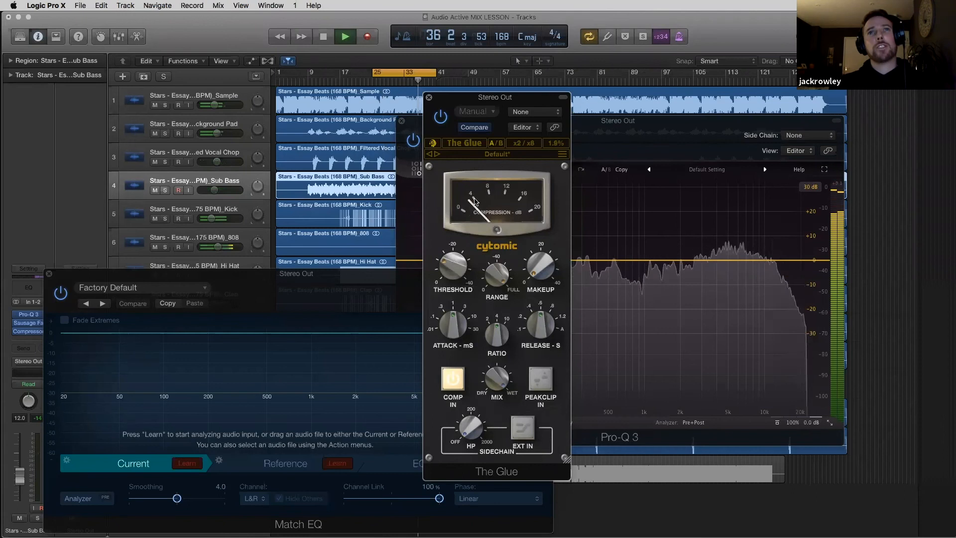
pyautogui.moveTo(464, 266)
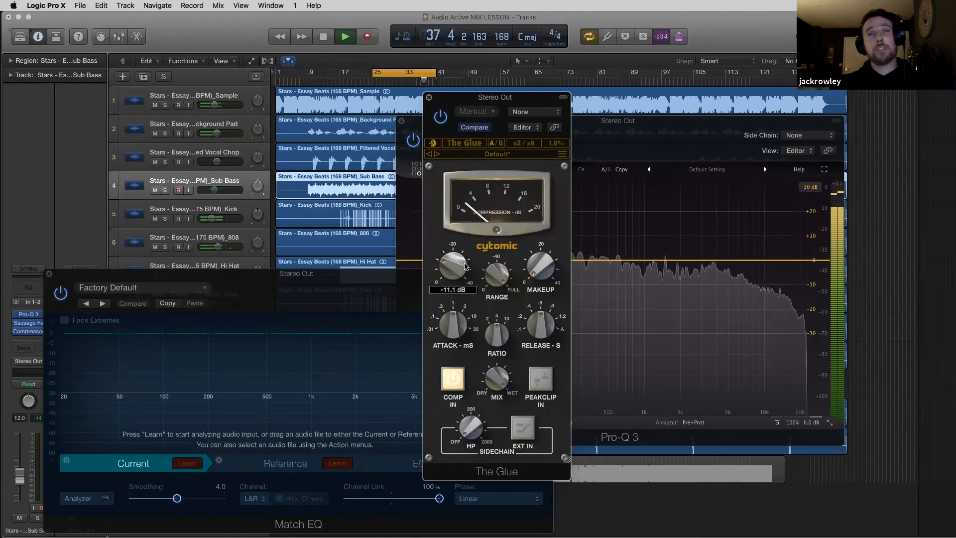
# Set The Glue's makeup gain to 2.0 dB while the mix plays.
pyautogui.moveTo(418, 320)
pyautogui.mouseDown()
pyautogui.moveTo(442, 292)
pyautogui.moveTo(451, 296)
pyautogui.moveTo(439, 327)
pyautogui.moveTo(416, 323)
pyautogui.mouseUp()
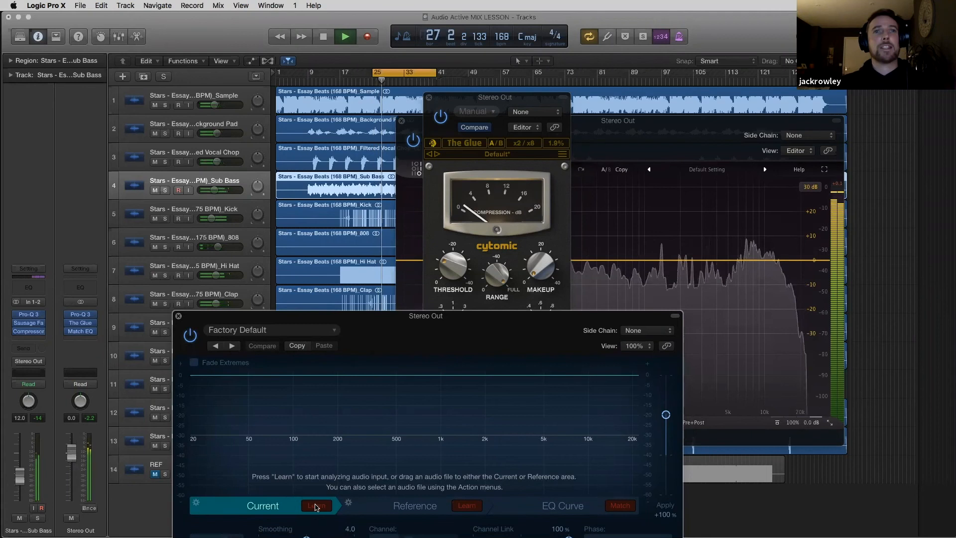
pyautogui.click(541, 261)
pyautogui.moveTo(539, 261); pyautogui.dragTo(538, 256)
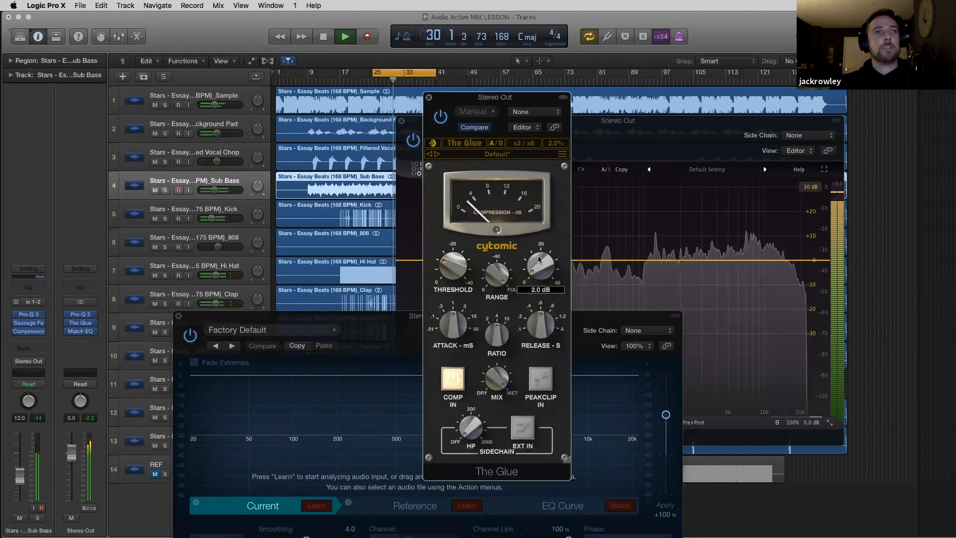
# Have the Match EQ learn the current mix's spectrum during playback, keeping its window fully in view, and stop playback.
pyautogui.click(347, 331)
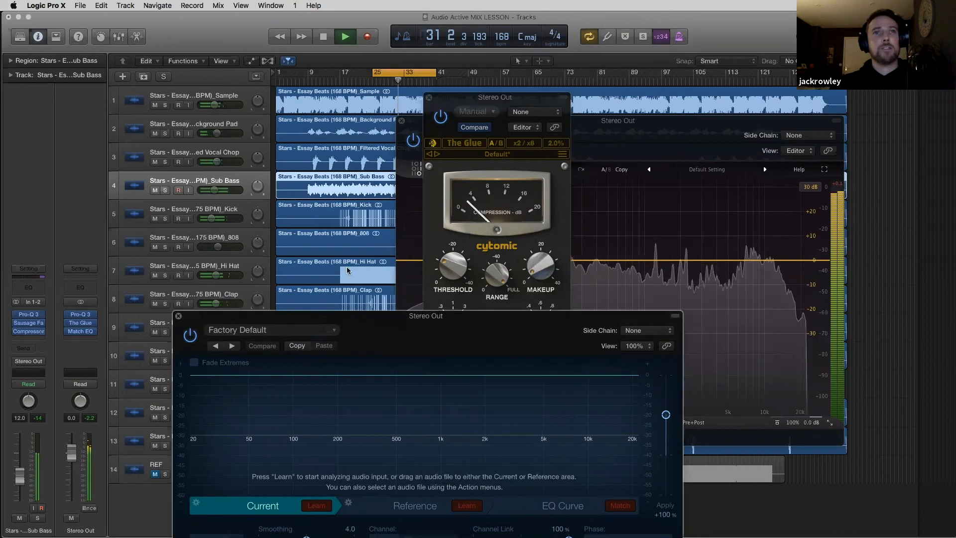
pyautogui.moveTo(347, 331); pyautogui.dragTo(347, 271)
pyautogui.click(315, 444)
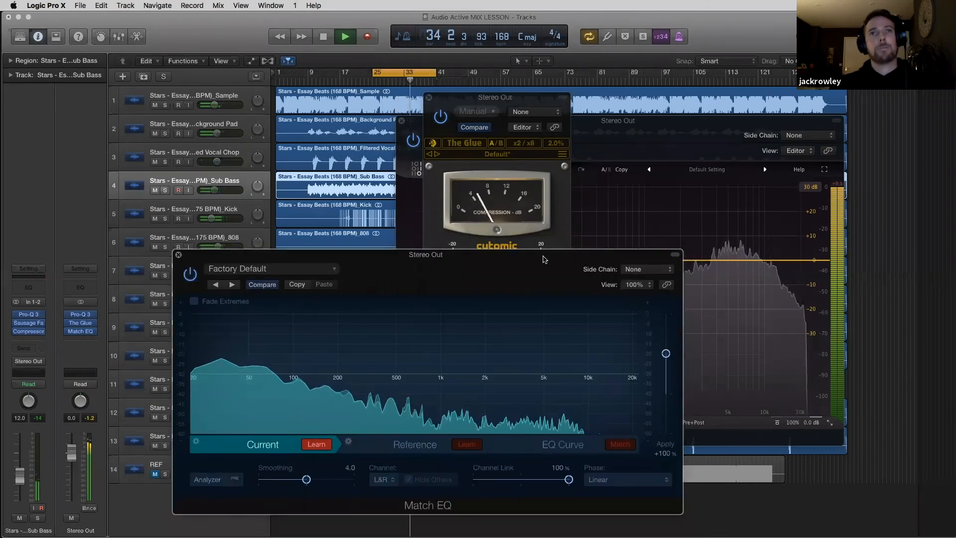
pyautogui.moveTo(544, 258); pyautogui.dragTo(594, 241)
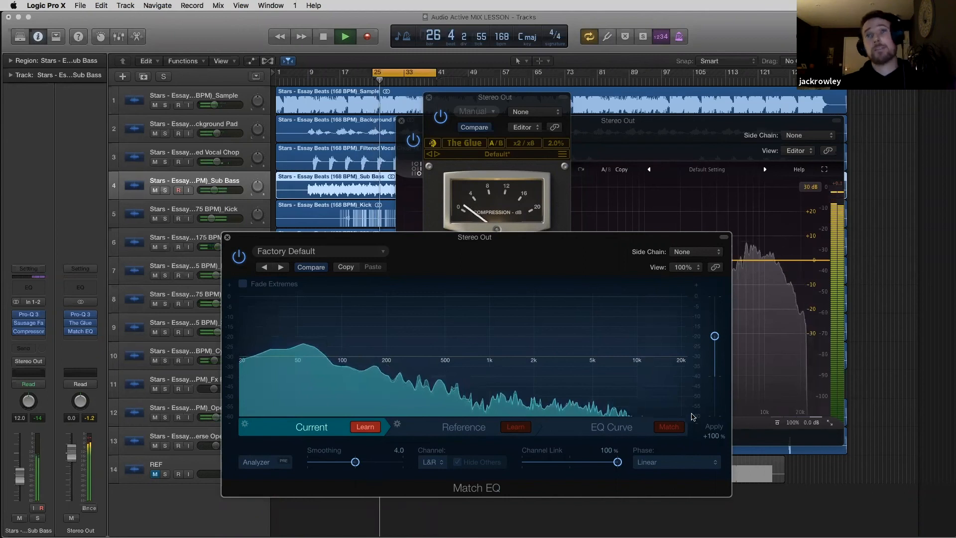
pyautogui.moveTo(416, 244); pyautogui.dragTo(426, 244)
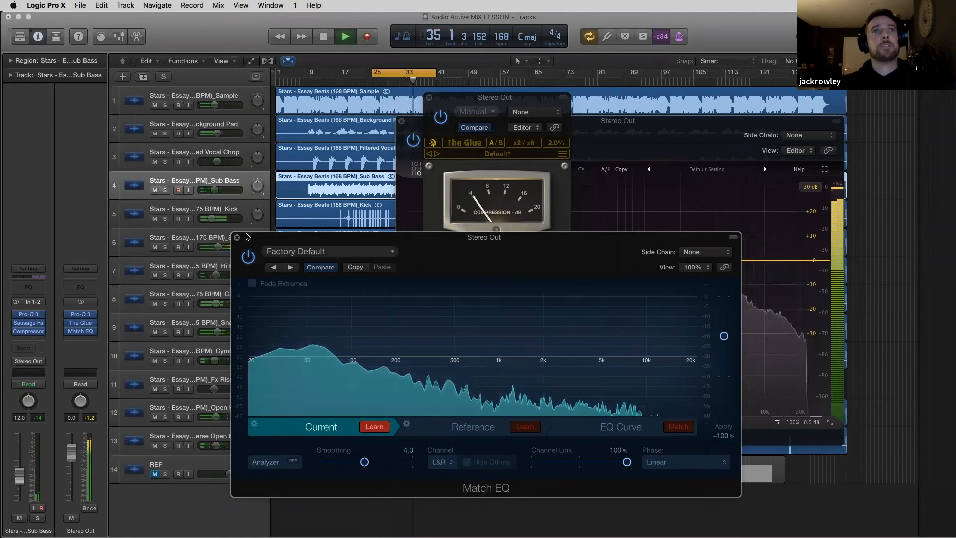
pyautogui.press('space')
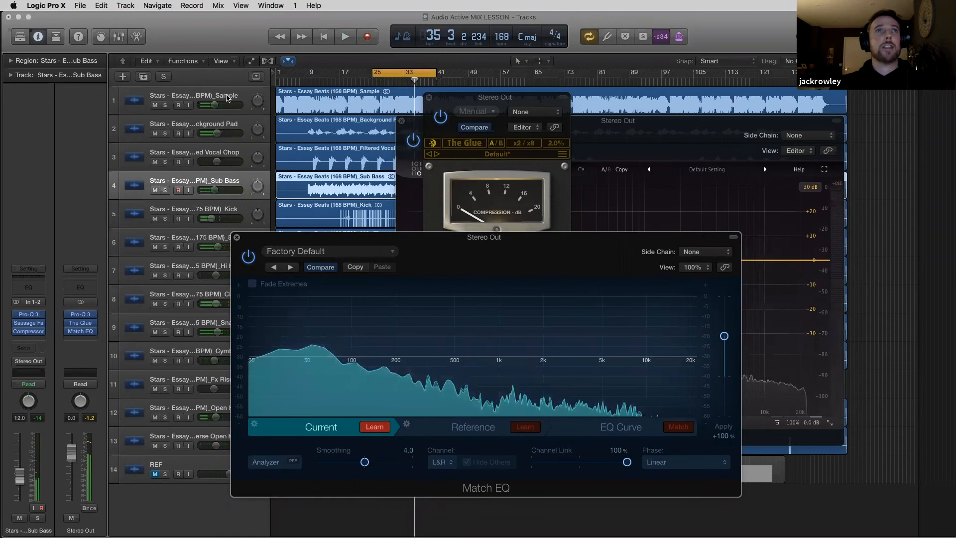
# Add a bell cut of about -6.3 dB near 1195 Hz in the Sample track's Pro-Q 3 during playback.
pyautogui.click(347, 99)
pyautogui.press('space')
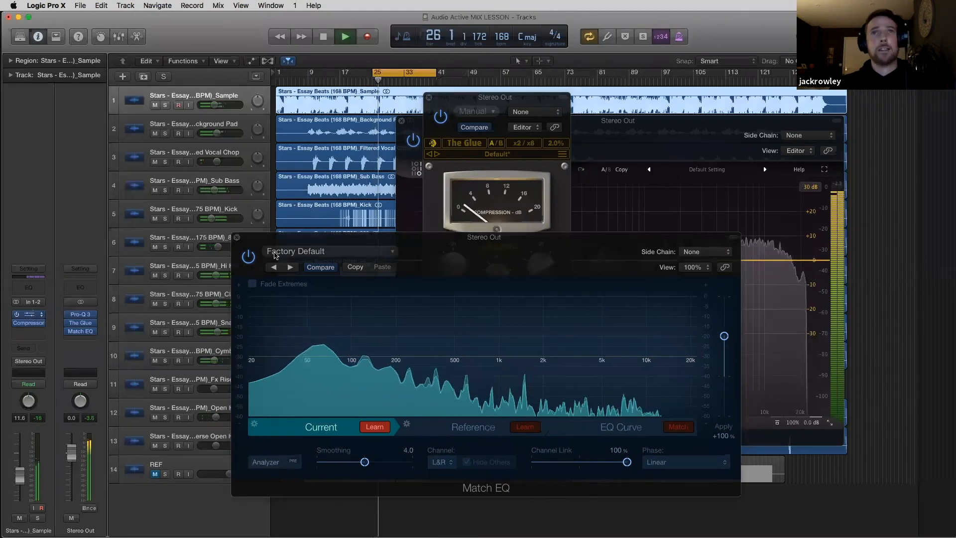
pyautogui.click(28, 315)
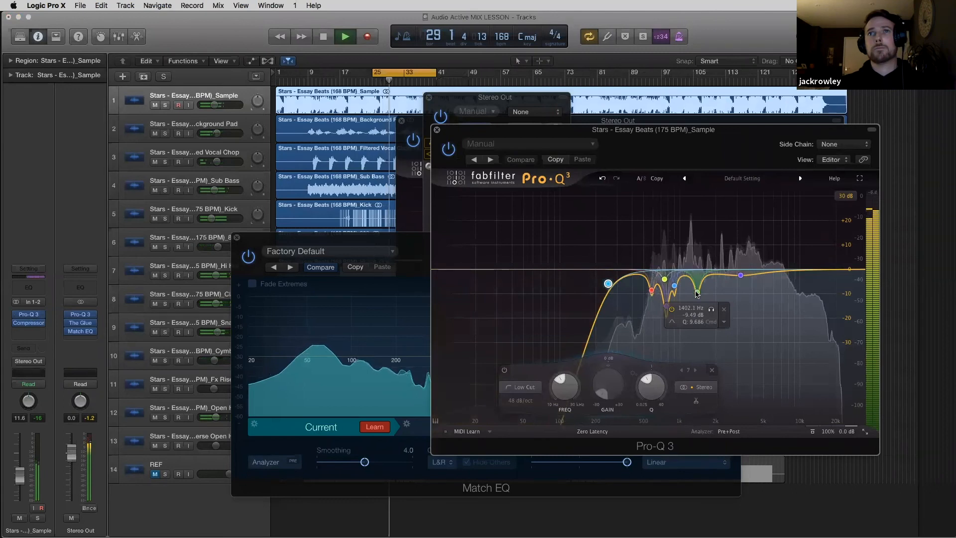
pyautogui.moveTo(689, 279); pyautogui.dragTo(690, 295)
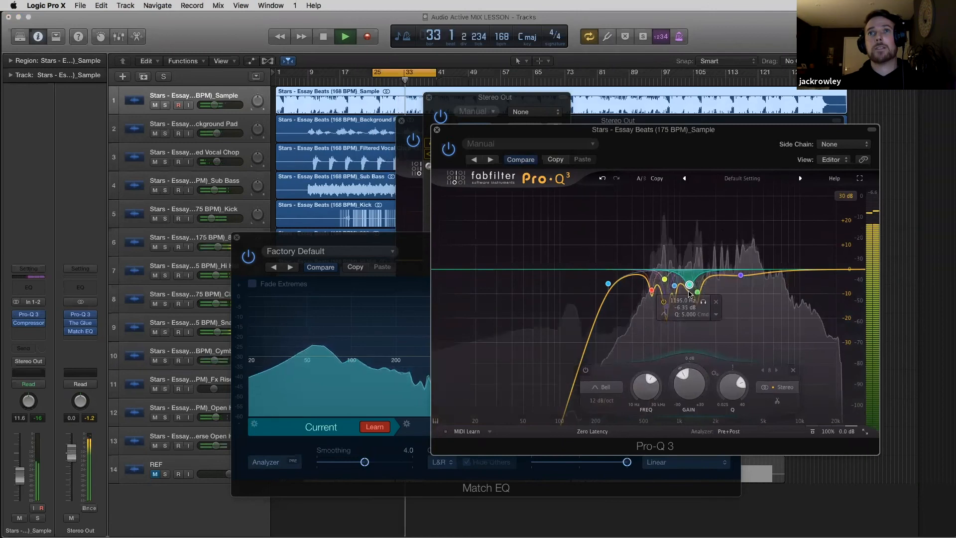
pyautogui.click(437, 131)
pyautogui.press('space')
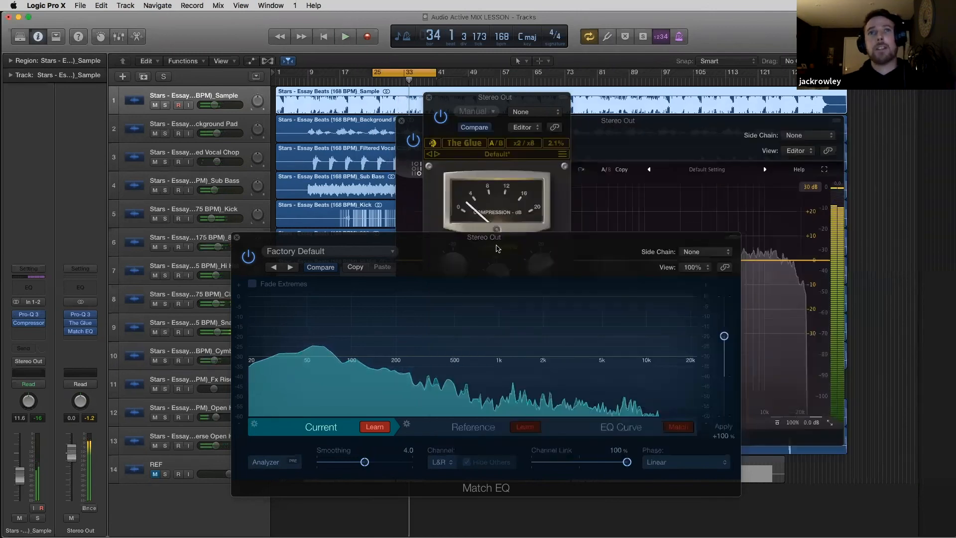
# Close the Stereo Out's Match EQ, The Glue and Pro-Q 3 windows.
pyautogui.click(237, 238)
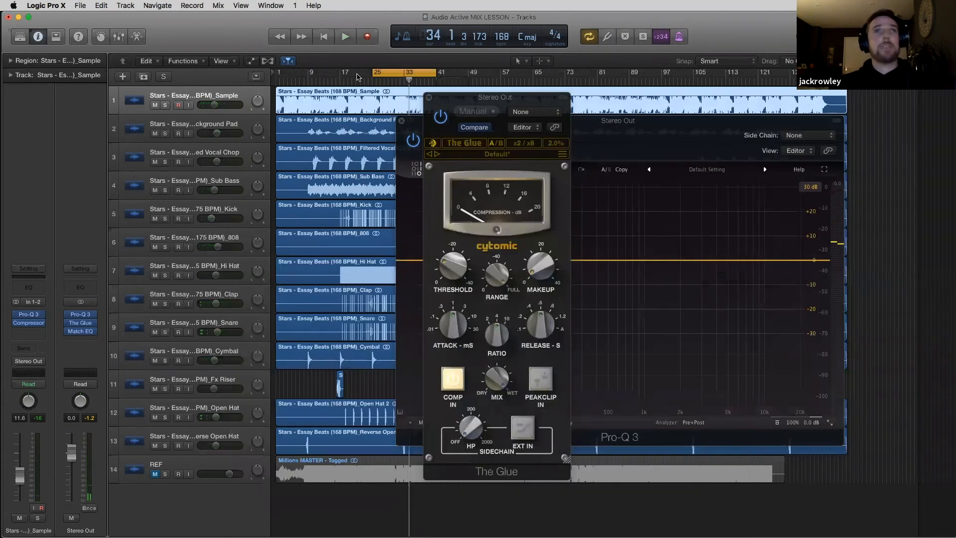
pyautogui.moveTo(431, 100); pyautogui.dragTo(293, 128)
pyautogui.press('super+w')
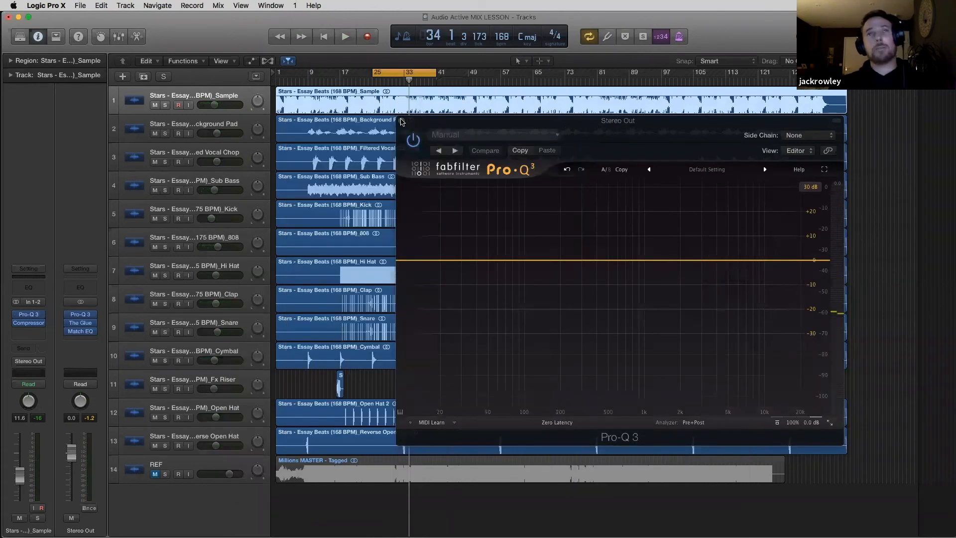
pyautogui.click(402, 121)
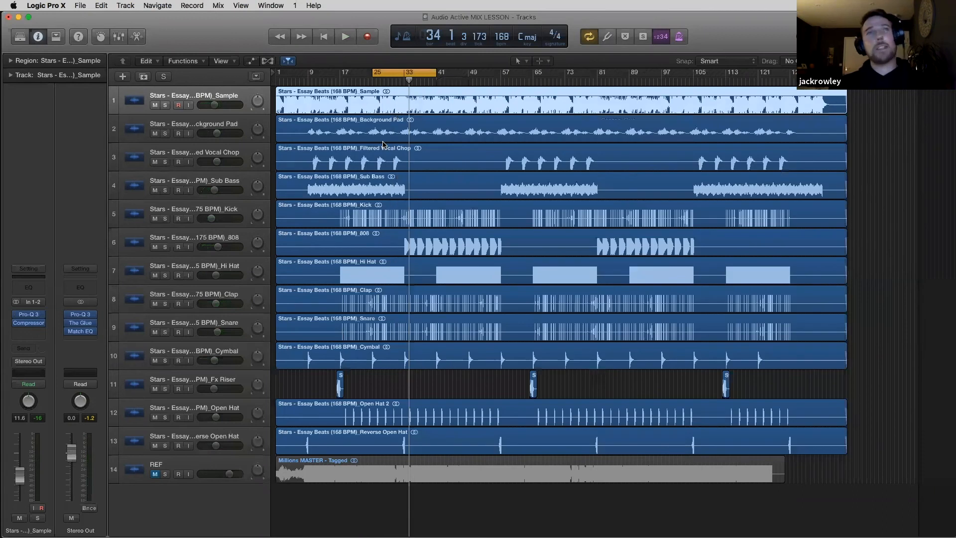
# Extend the cycle range to cover the whole beat, from bar 1 to the end of the regions at bar 143.
pyautogui.click(405, 74)
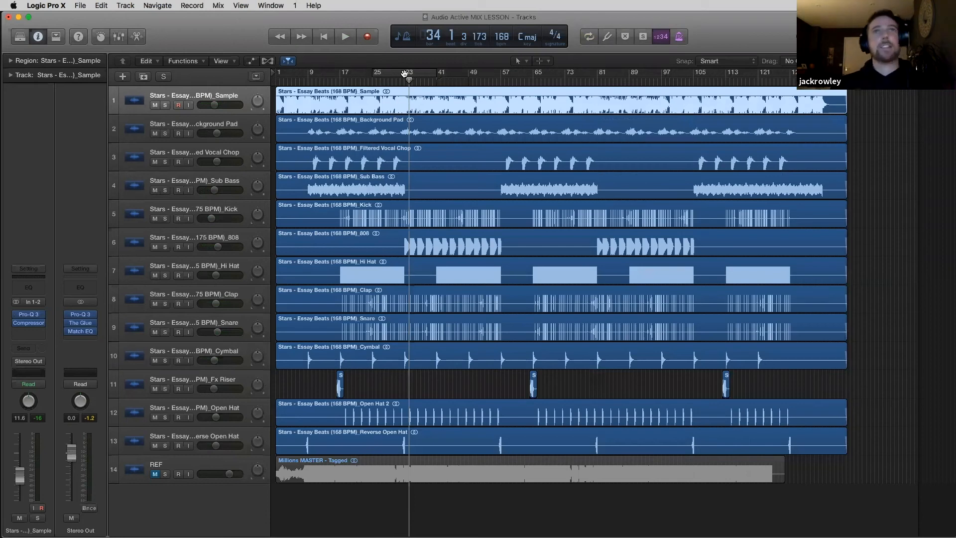
pyautogui.click(387, 75)
pyautogui.moveTo(374, 71); pyautogui.dragTo(278, 78)
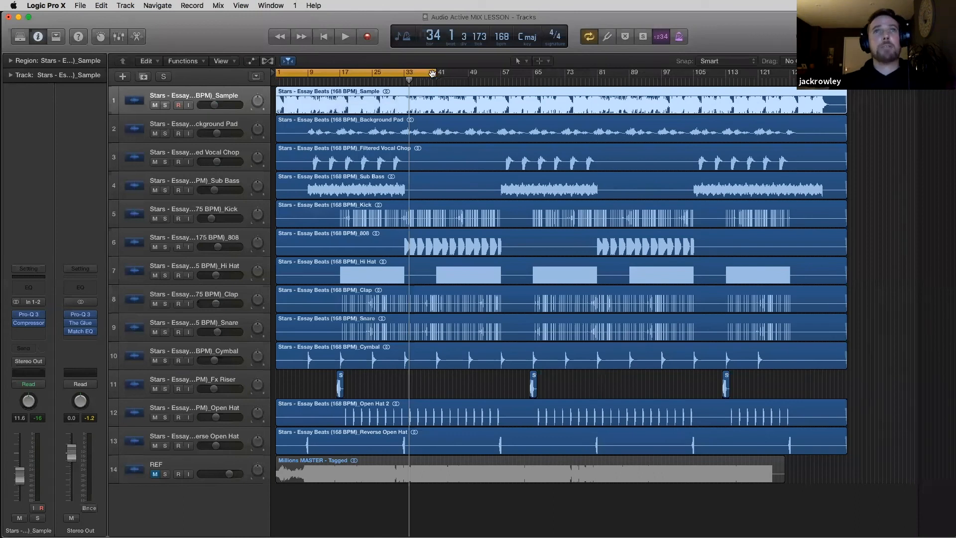
pyautogui.moveTo(432, 73); pyautogui.dragTo(830, 191)
pyautogui.scroll(5, 837, 119)
pyautogui.hscroll(10, 837, 119)
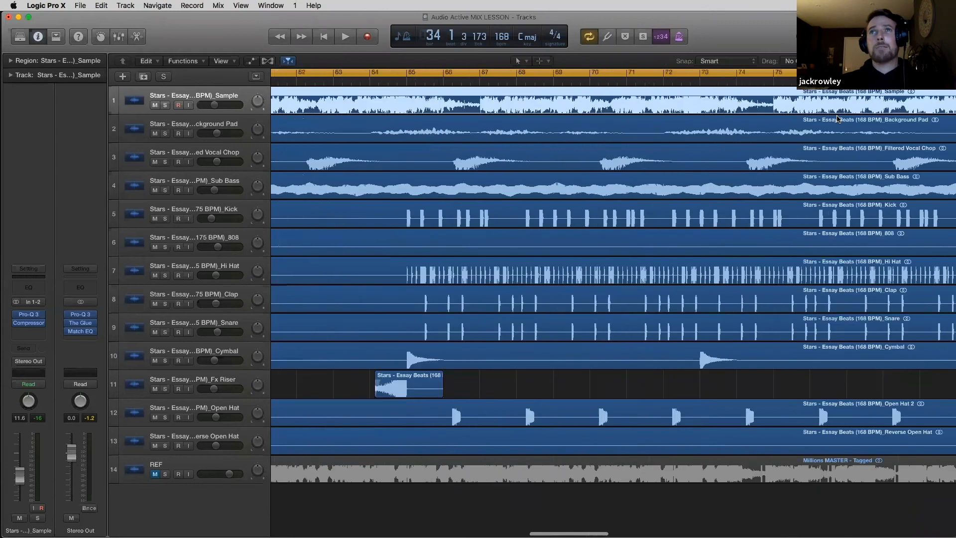
pyautogui.hscroll(20, 838, 119)
pyautogui.hscroll(-3, 837, 117)
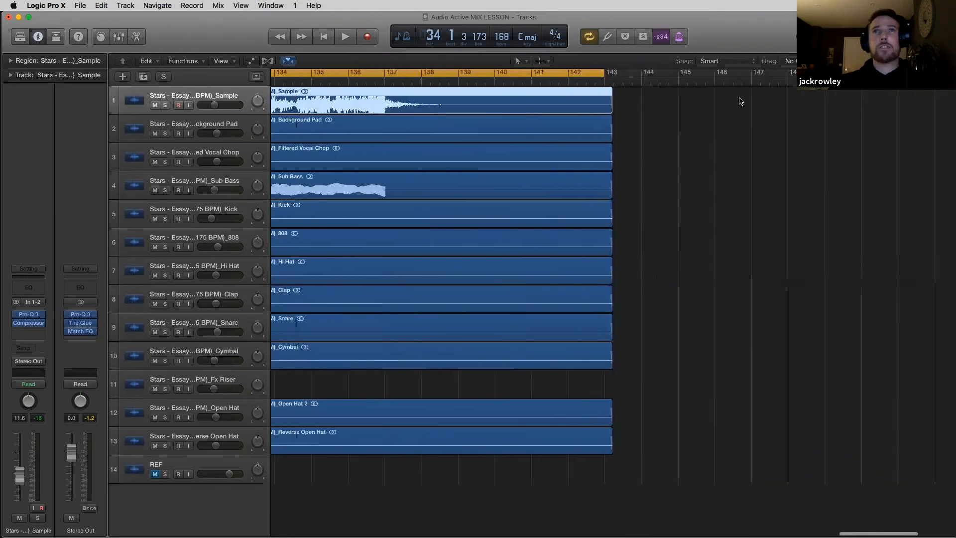
pyautogui.moveTo(606, 73); pyautogui.dragTo(615, 100)
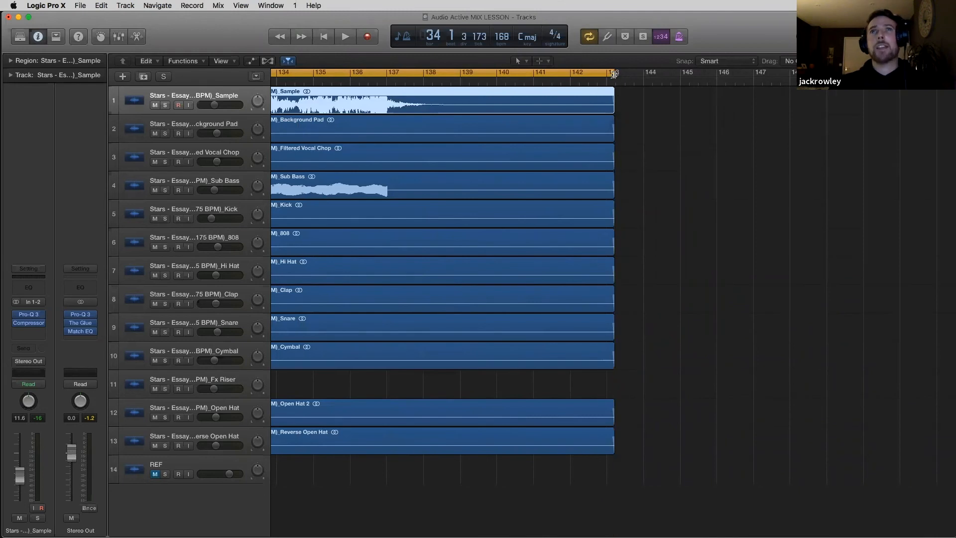
# Play the ending of the arrangement to check the cycle end, with all regions fitted in view, and stop playback.
pyautogui.doubleClick(360, 81)
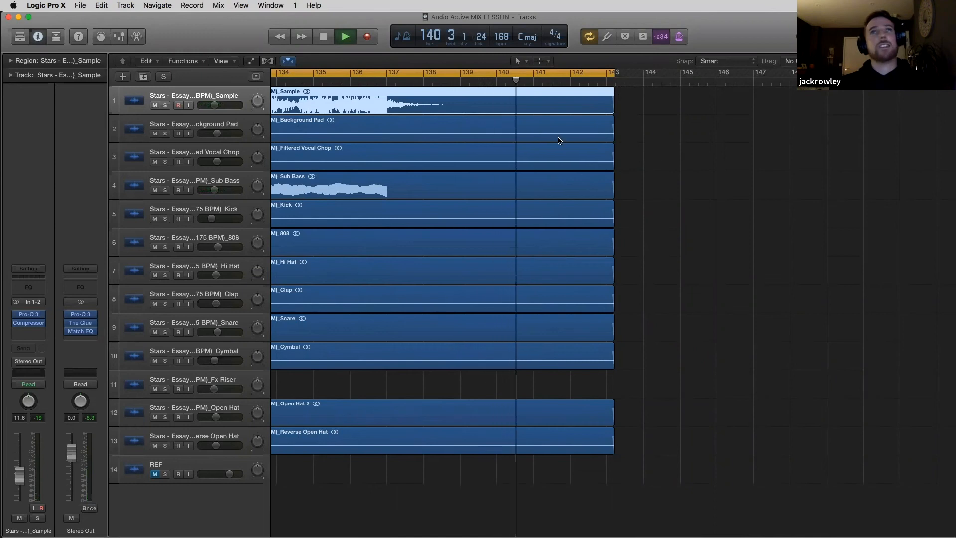
pyautogui.press('z')
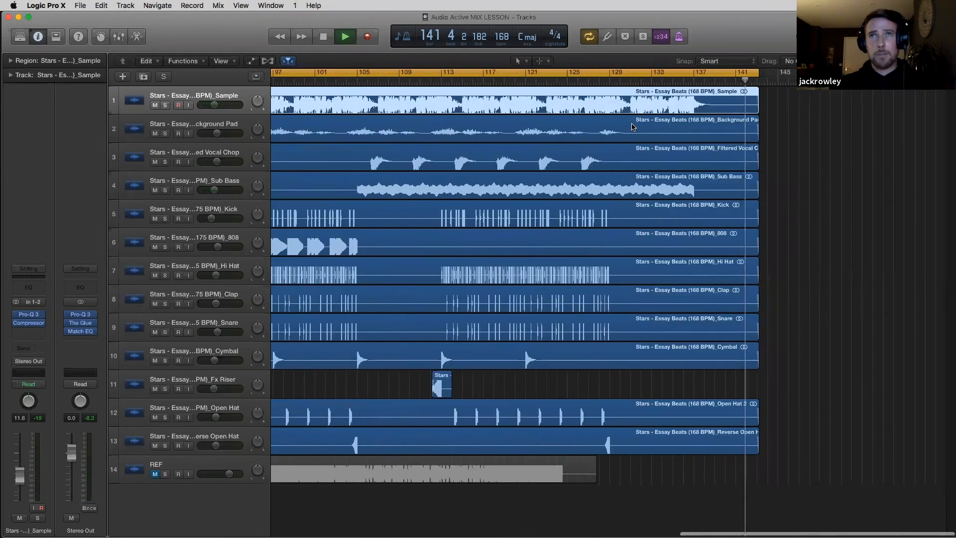
pyautogui.press('z')
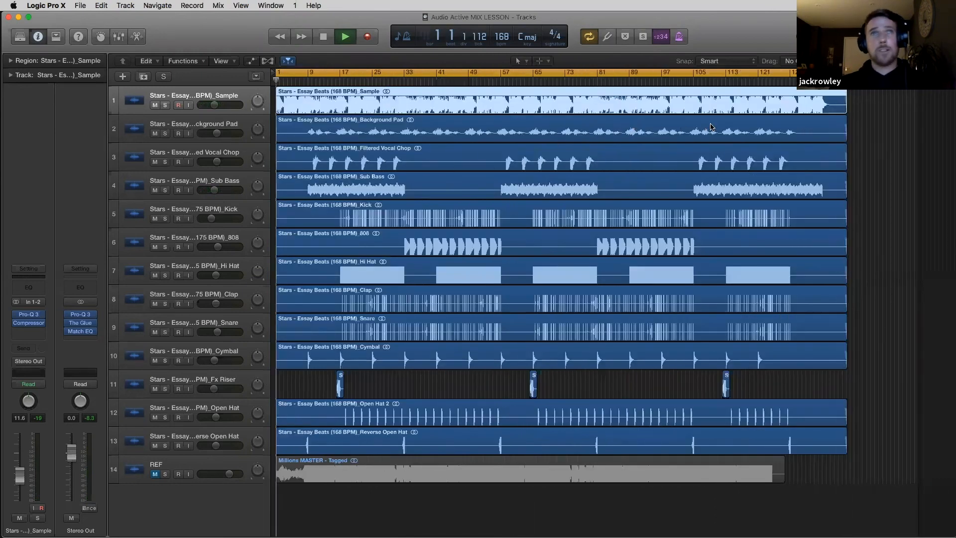
pyautogui.press('space')
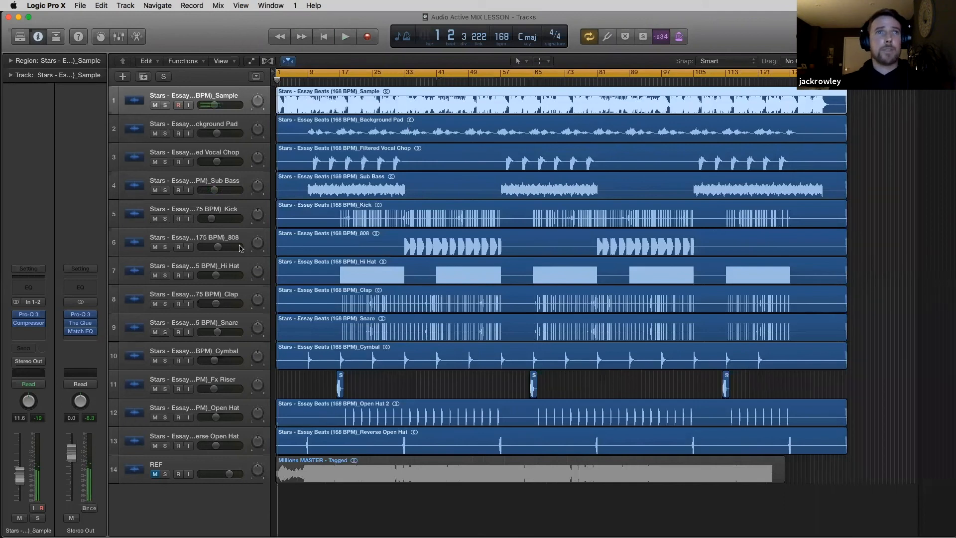
# Set up the Stereo Out bounce as an offline PCM Wave file at 24 Bit and 44100, interleaved, without dithering, and accept the settings.
pyautogui.click(89, 509)
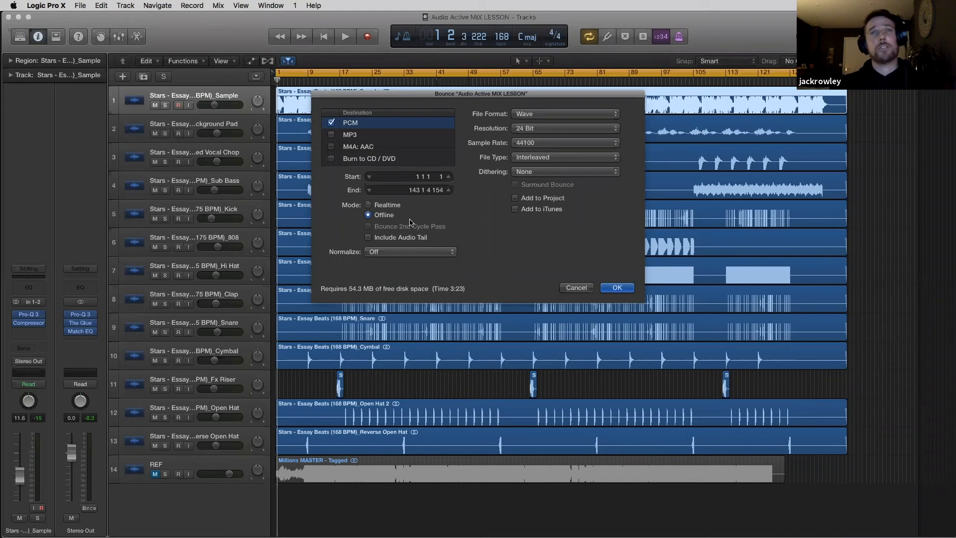
pyautogui.click(523, 144)
pyautogui.click(520, 144)
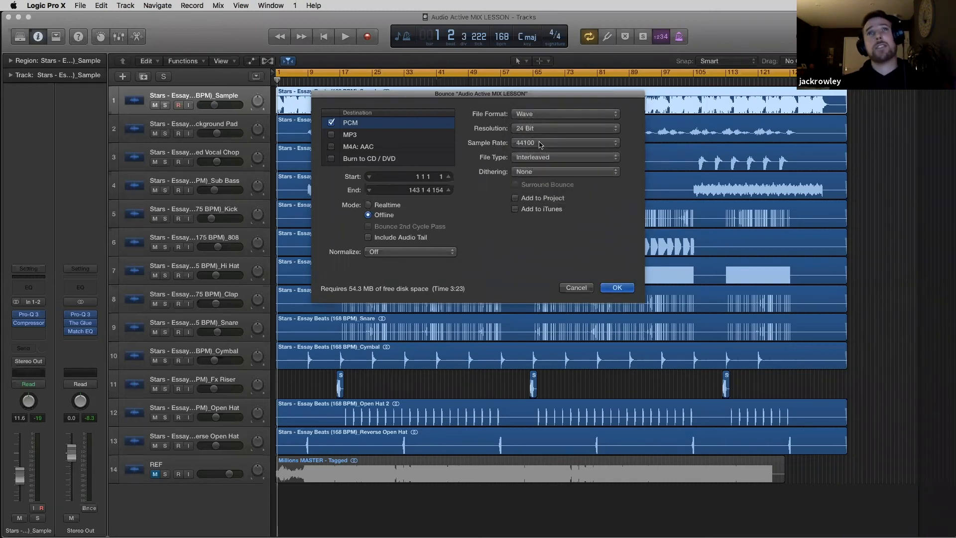
pyautogui.click(529, 132)
pyautogui.click(527, 130)
pyautogui.click(525, 129)
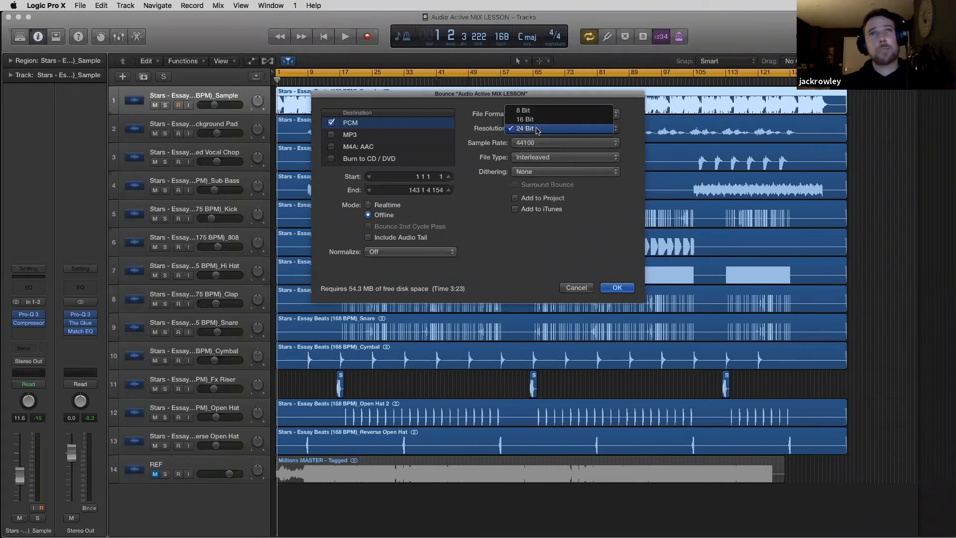
pyautogui.click(538, 130)
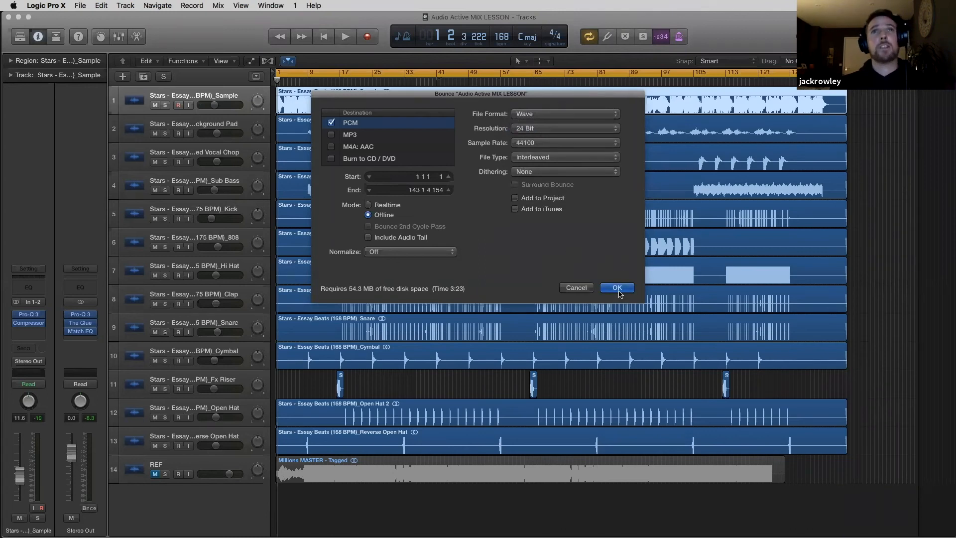
pyautogui.click(573, 114)
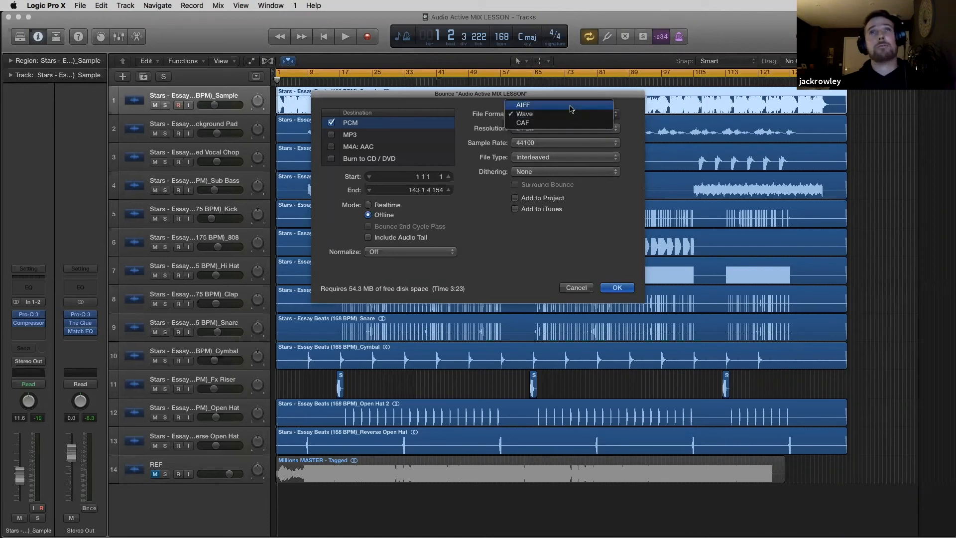
pyautogui.click(470, 151)
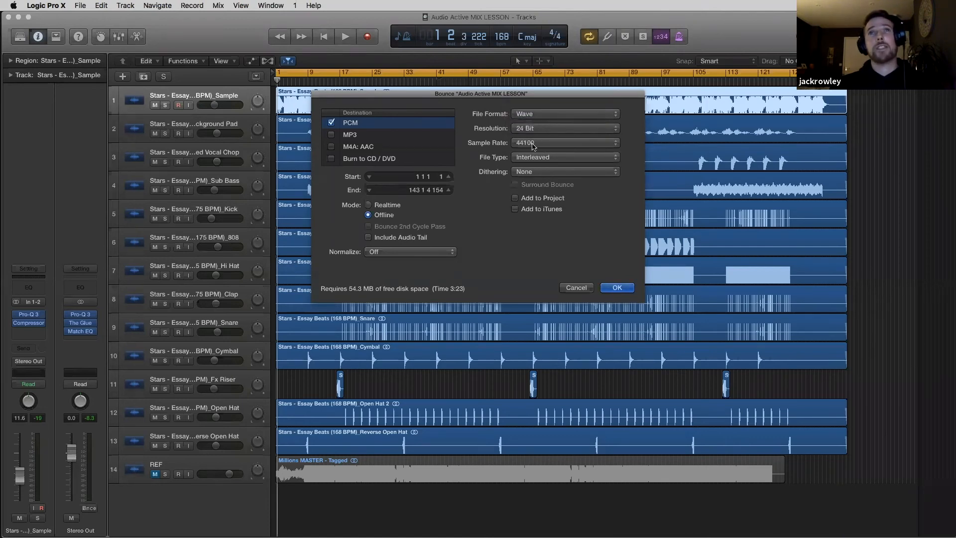
pyautogui.click(623, 287)
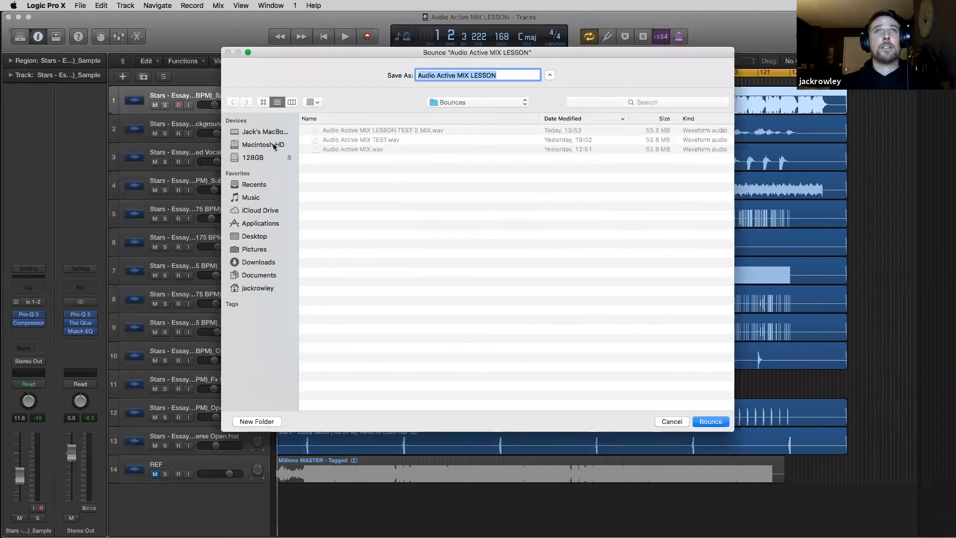
# Bounce the mix to the Desktop as Audio Active MIX LESSON MIX.
pyautogui.click(254, 236)
pyautogui.click(507, 75)
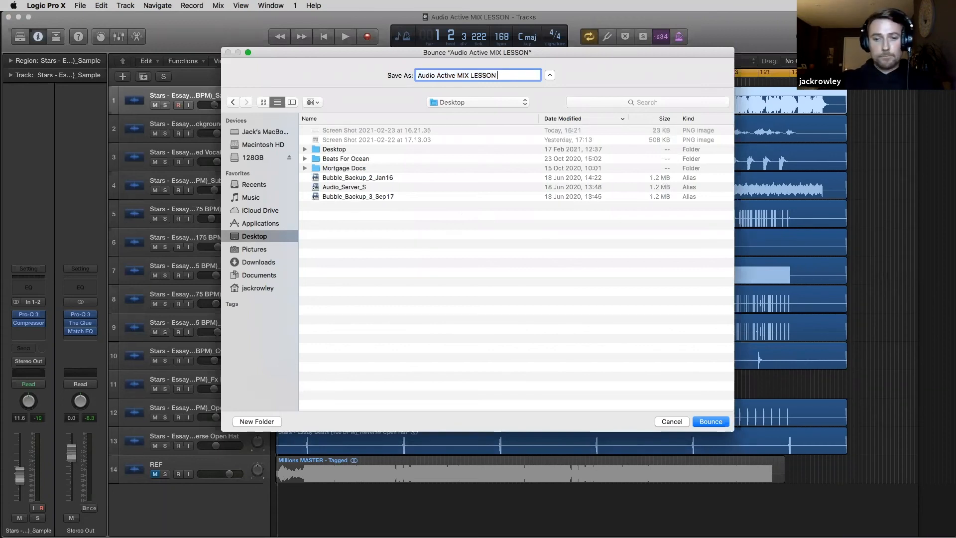
pyautogui.press('Return')
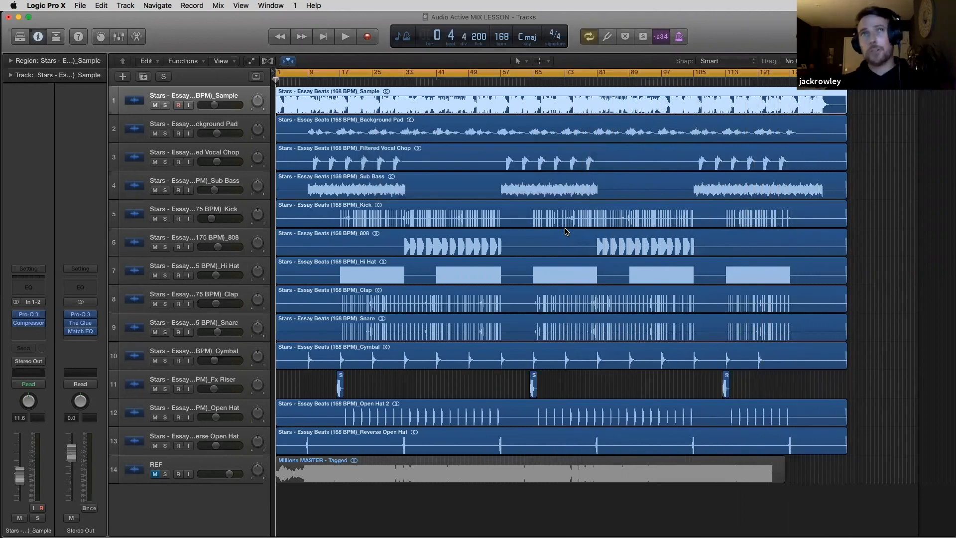
# Save the mix project and close it.
pyautogui.click(80, 8)
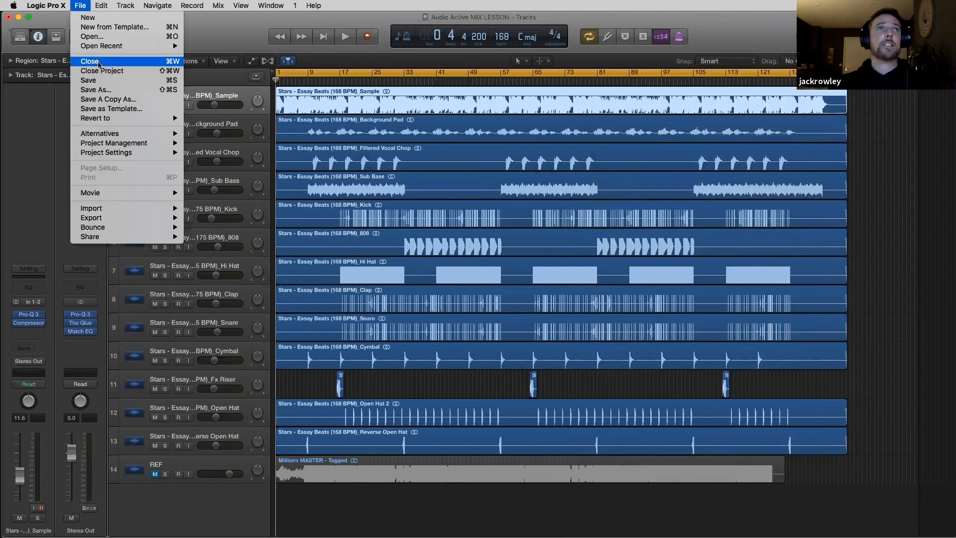
pyautogui.click(97, 81)
pyautogui.click(84, 6)
pyautogui.click(102, 71)
# Open the recent project Audio Active MASTER SESSION.
pyautogui.click(80, 6)
pyautogui.moveTo(176, 48)
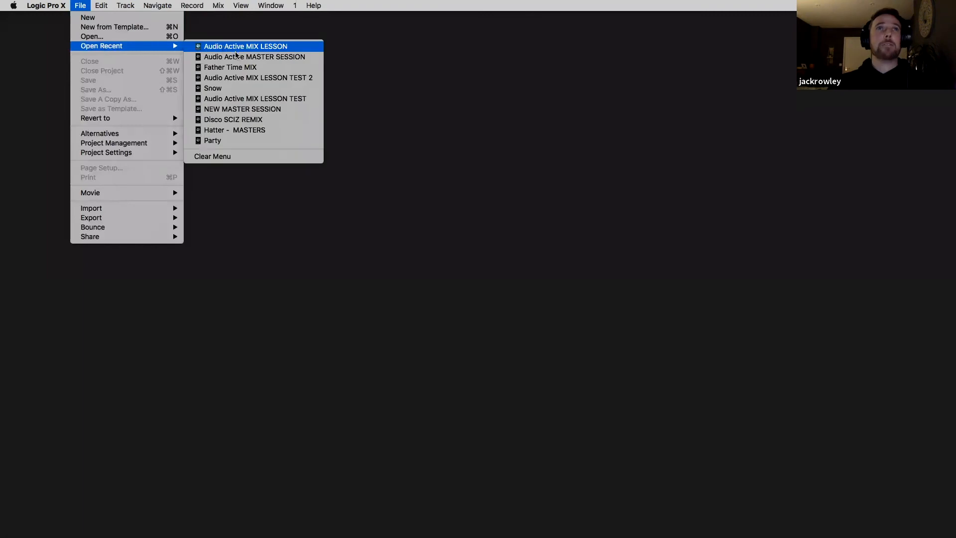
pyautogui.click(298, 57)
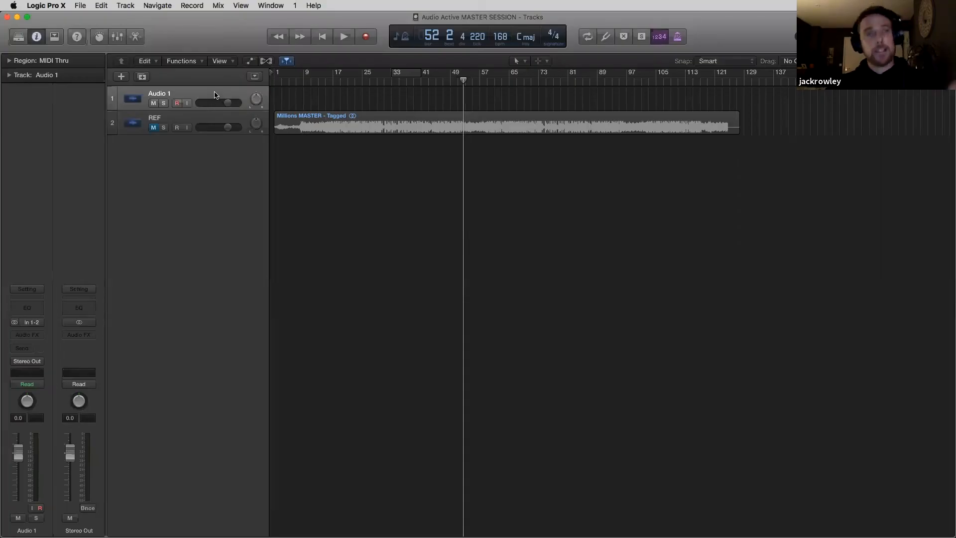
# Add five duplicate audio tracks below Audio 1 in the master session.
pyautogui.press('super+d')
pyautogui.press('super+d')
pyautogui.press('super+d')
pyautogui.press('super+d')
pyautogui.press('super+d')
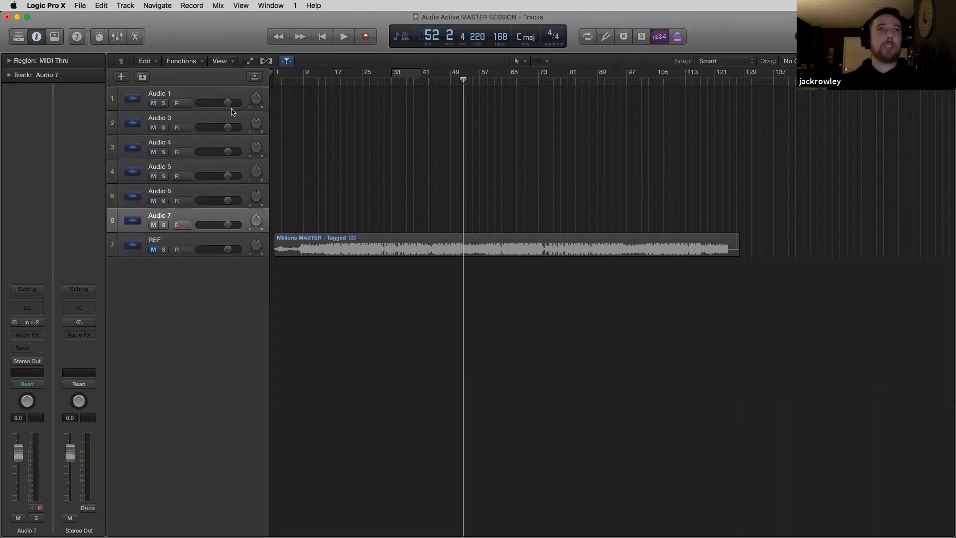
# Delete the five added audio tracks, Audio 3 through Audio 7.
pyautogui.click(206, 115)
pyautogui.keyDown('shift'); pyautogui.click(195, 215); pyautogui.keyUp('shift')
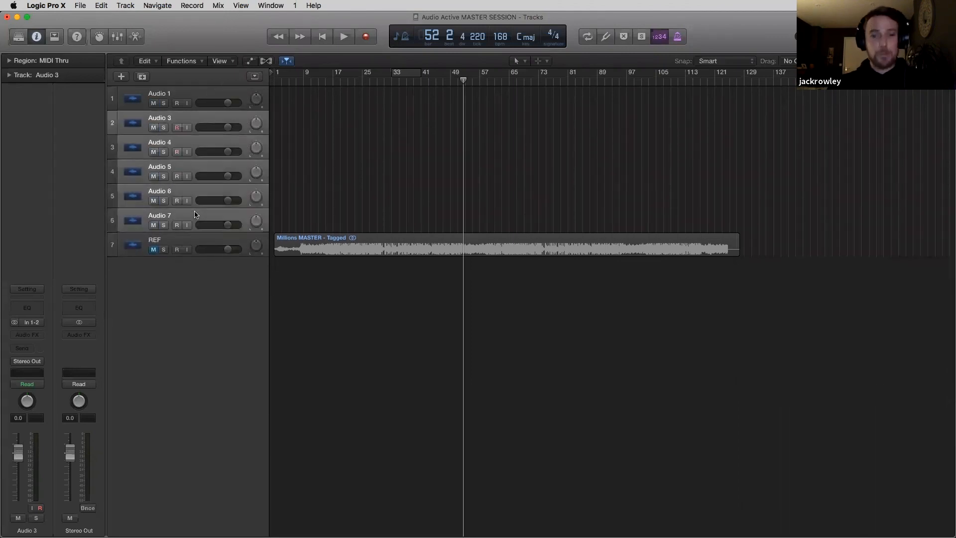
pyautogui.rightClick(194, 215)
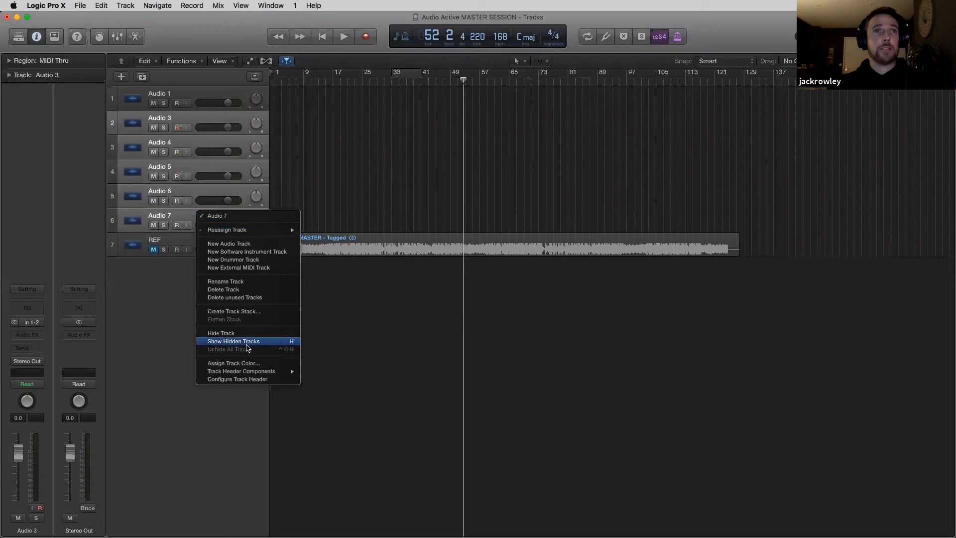
pyautogui.click(248, 289)
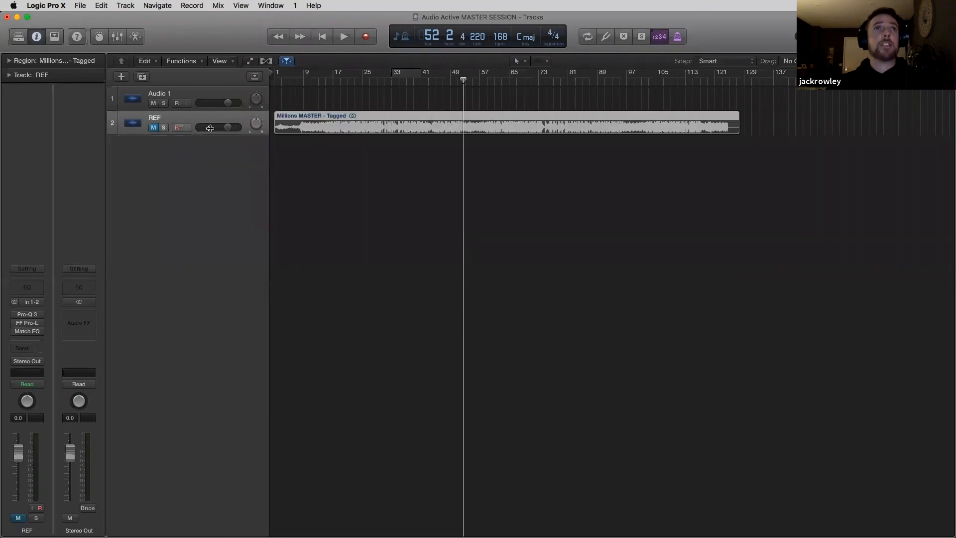
# Import the bounced Audio Active MIX LESSON MIX file from the Desktop onto the Audio 1 track at bar 1.
pyautogui.click(191, 96)
pyautogui.click(273, 82)
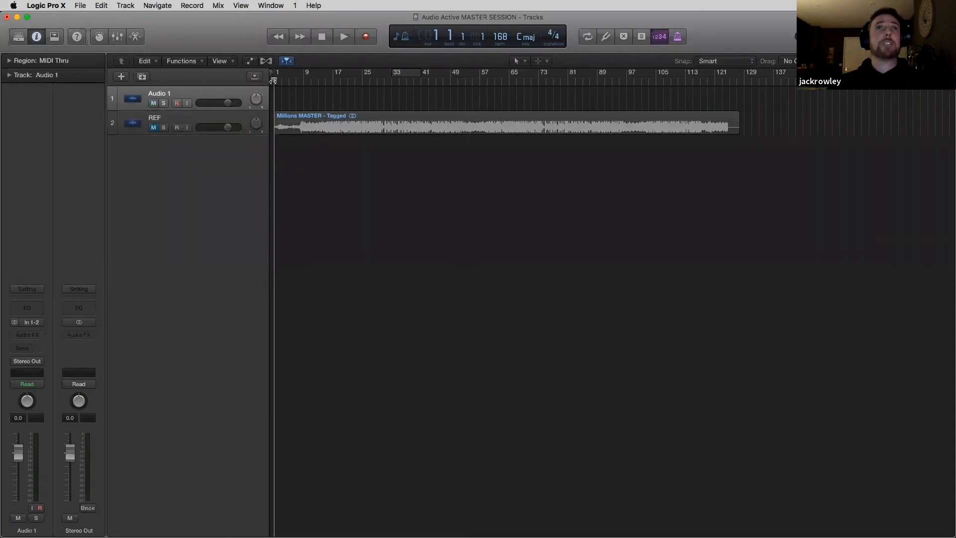
pyautogui.click(81, 6)
pyautogui.moveTo(130, 208)
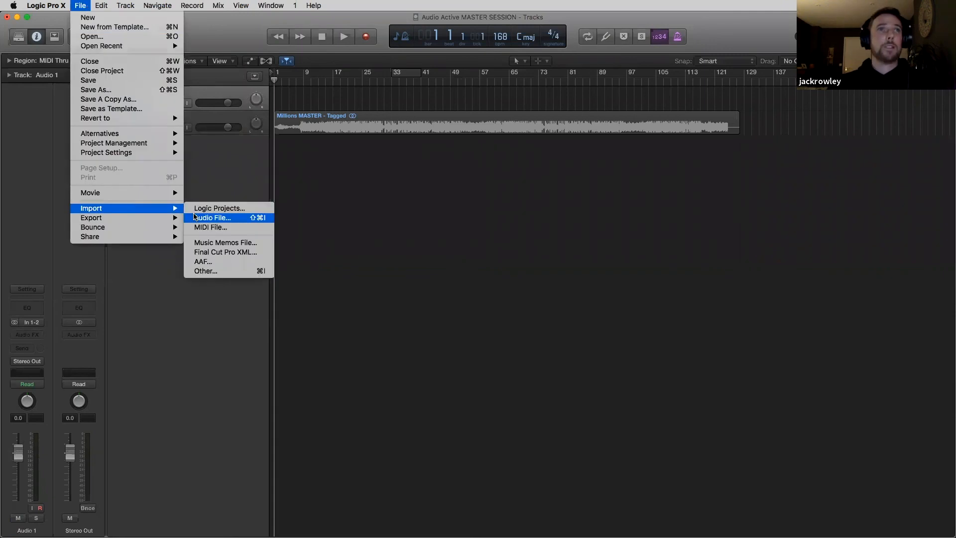
pyautogui.click(214, 217)
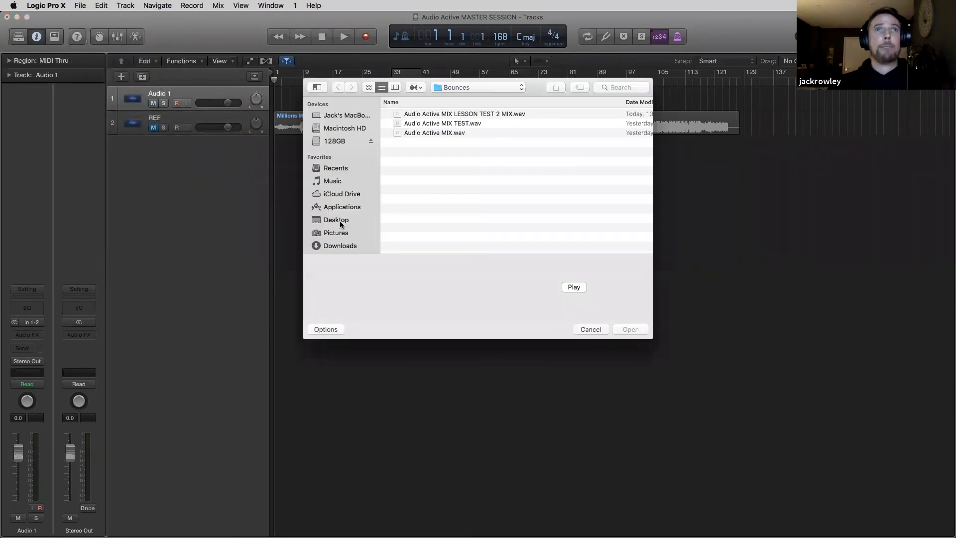
pyautogui.click(343, 222)
pyautogui.doubleClick(437, 113)
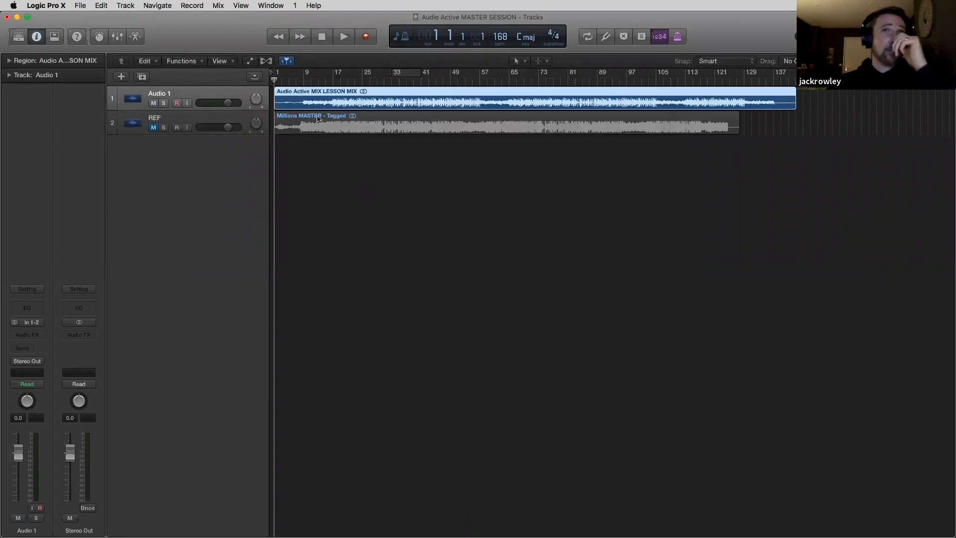
# Unmute the REF track and mute the Audio 1 track.
pyautogui.click(344, 122)
pyautogui.click(153, 128)
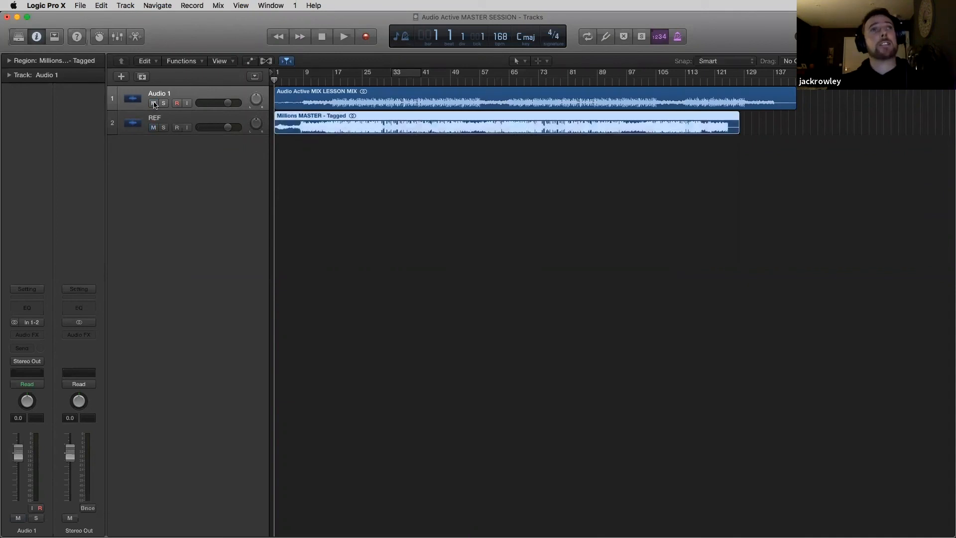
pyautogui.click(154, 104)
# Listen to the REF track from about bar 17 and again from about bar 30, and stop playback.
pyautogui.doubleClick(333, 81)
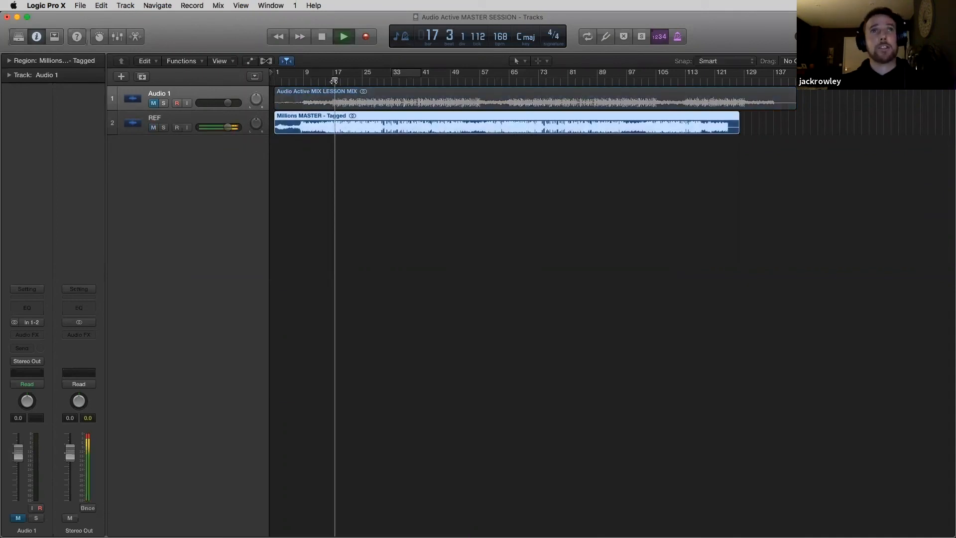
pyautogui.click(236, 119)
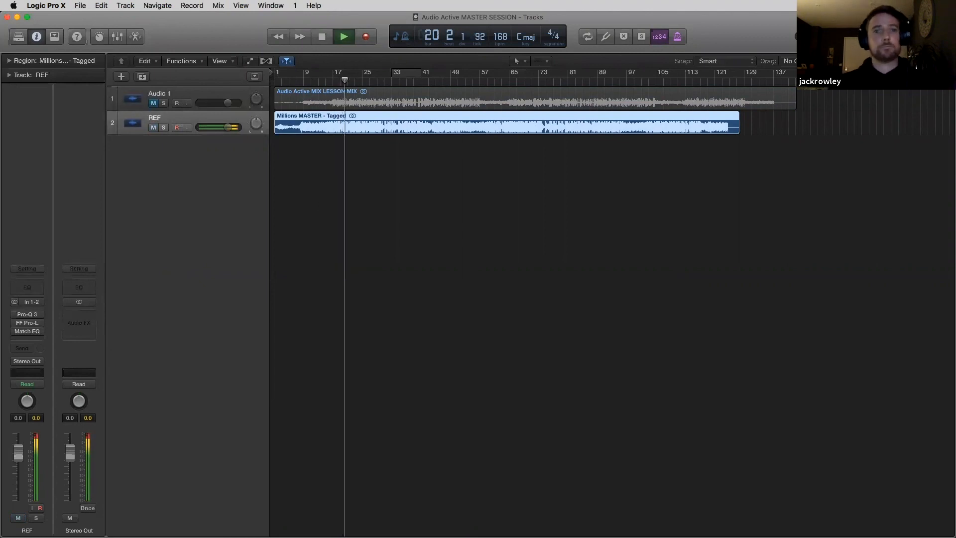
pyautogui.click(384, 81)
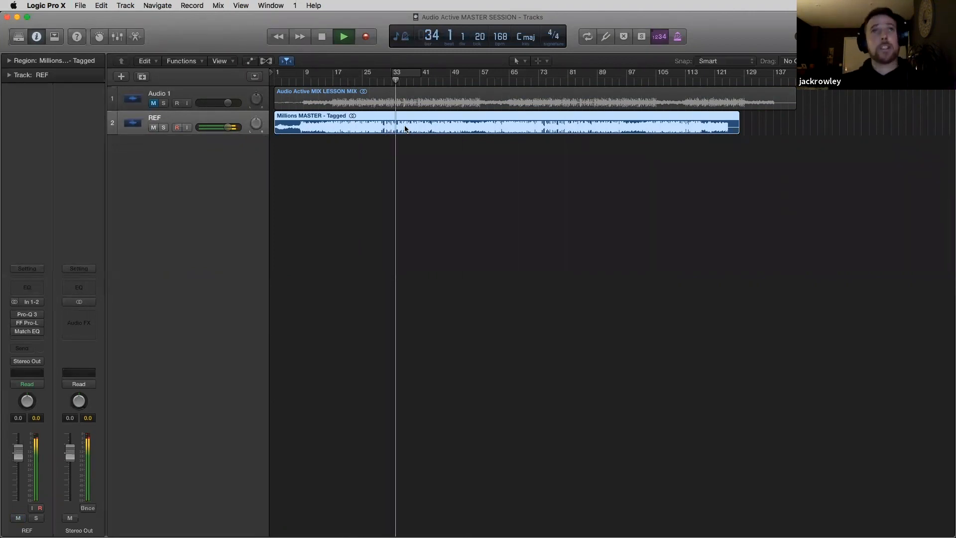
pyautogui.press('space')
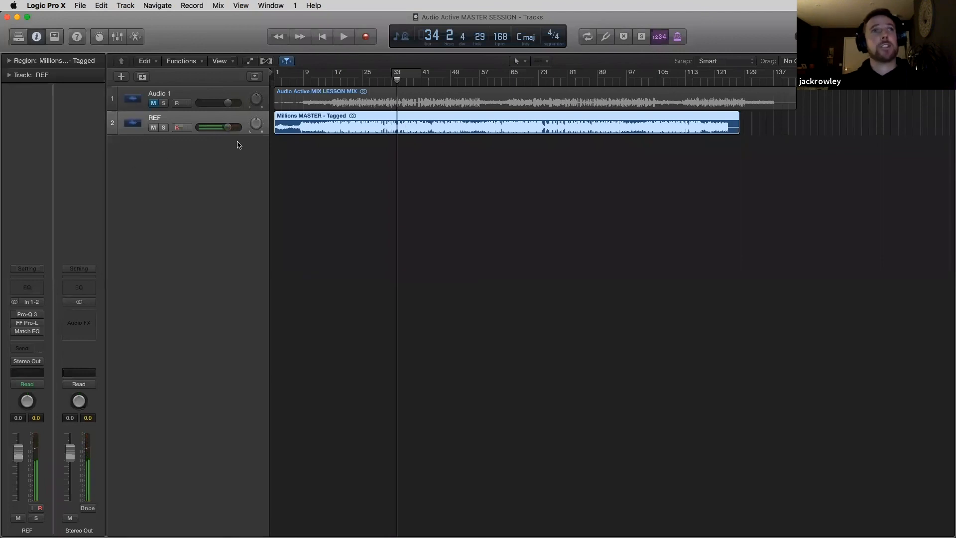
# Insert a stereo FabFilter Pro-Q 3 on the Audio 1 track and set its display range to 30 dB.
pyautogui.click(202, 99)
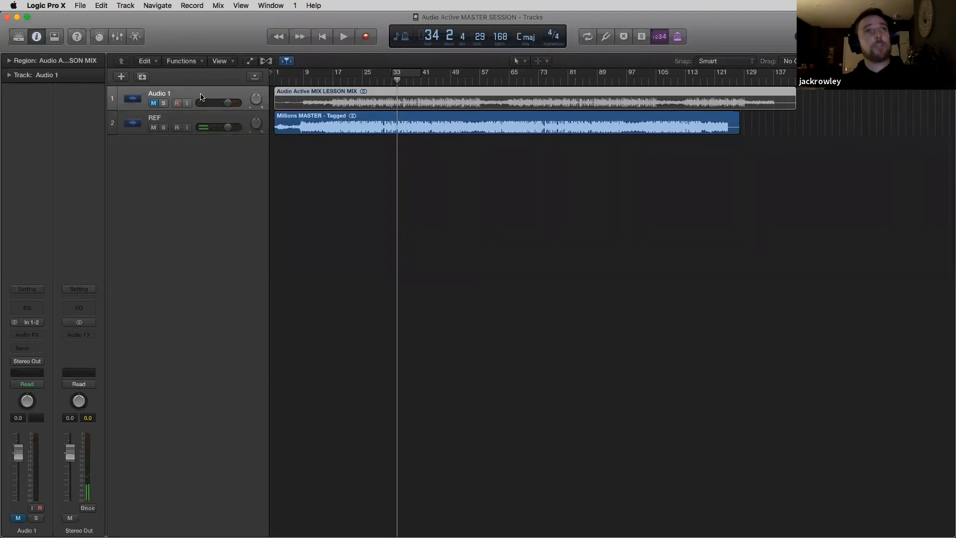
pyautogui.click(38, 334)
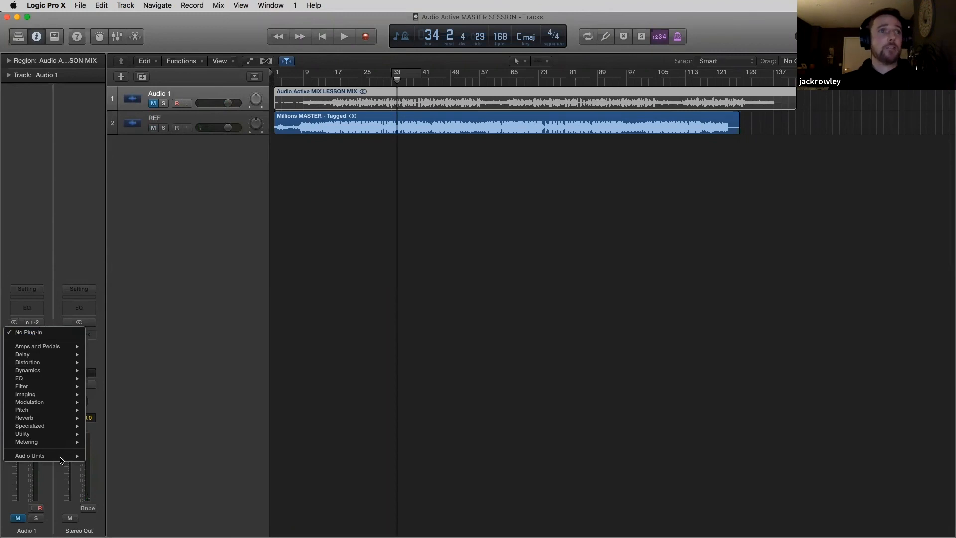
pyautogui.moveTo(62, 456)
pyautogui.moveTo(128, 481)
pyautogui.moveTo(214, 496)
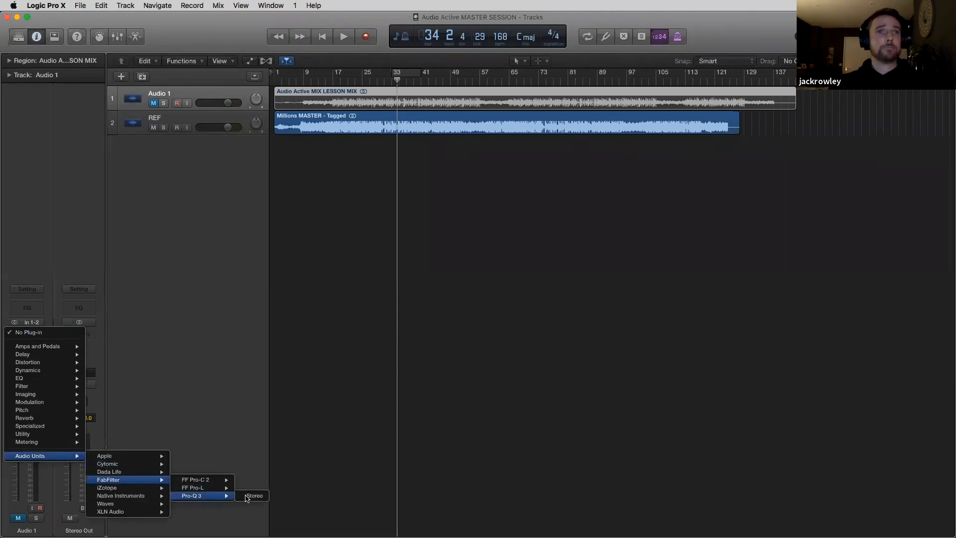
pyautogui.click(248, 496)
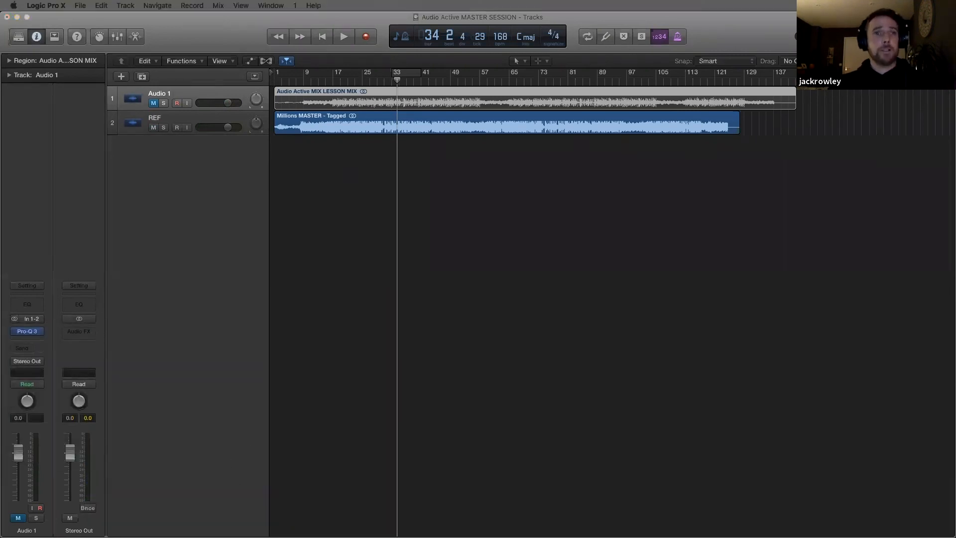
pyautogui.click(840, 152)
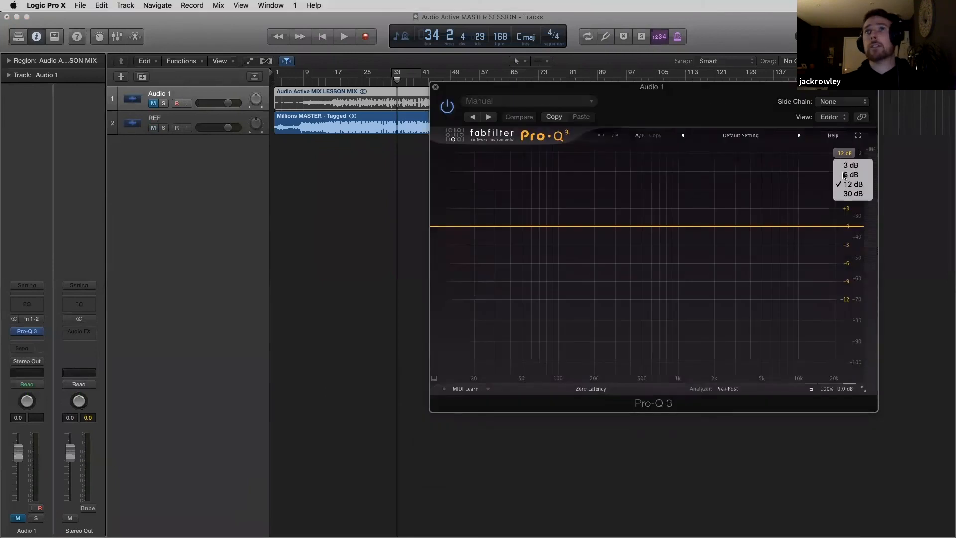
pyautogui.click(847, 195)
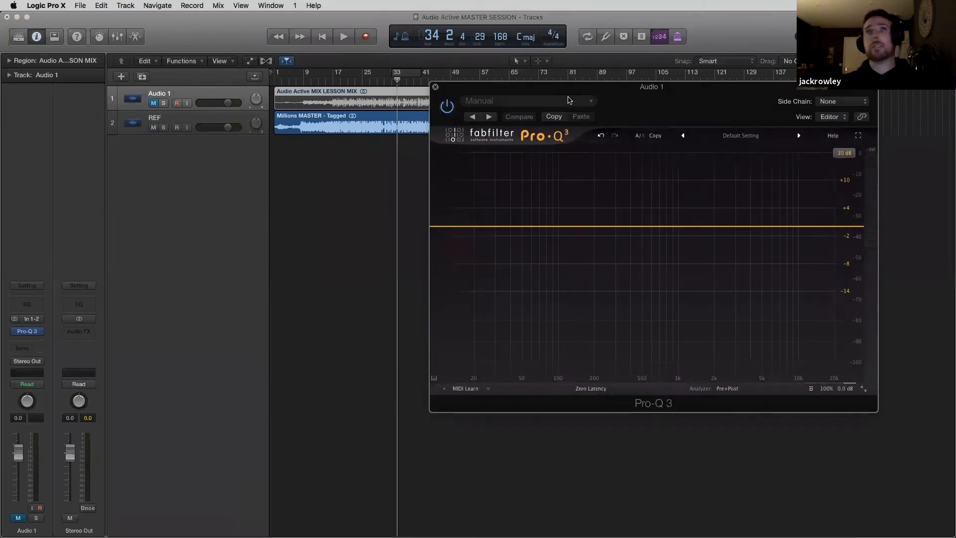
# Insert FabFilter Pro-L after the Pro-Q 3 on Audio 1 and arrange its window beside the equalizer.
pyautogui.click(40, 339)
pyautogui.moveTo(48, 463)
pyautogui.moveTo(120, 488)
pyautogui.click(252, 493)
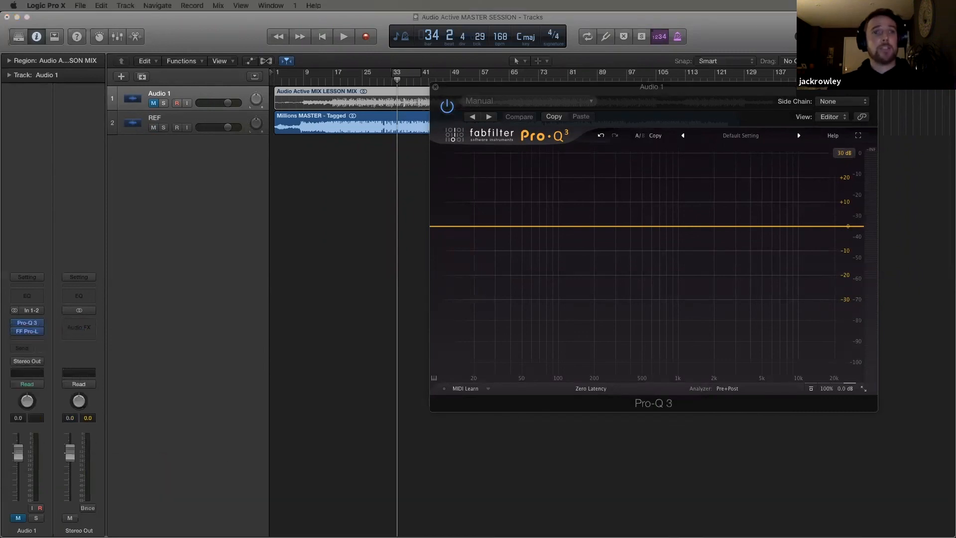
pyautogui.moveTo(397, 275); pyautogui.dragTo(573, 187)
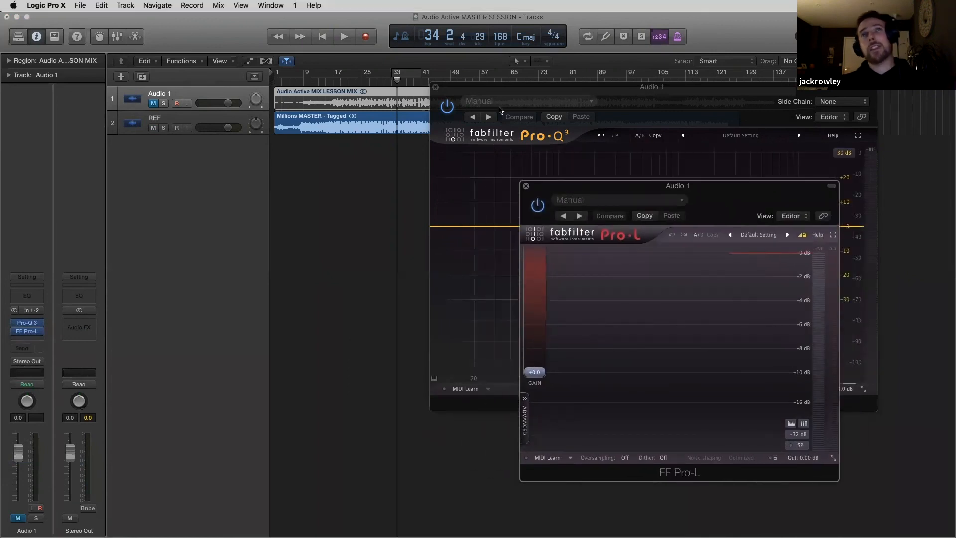
pyautogui.click(494, 191)
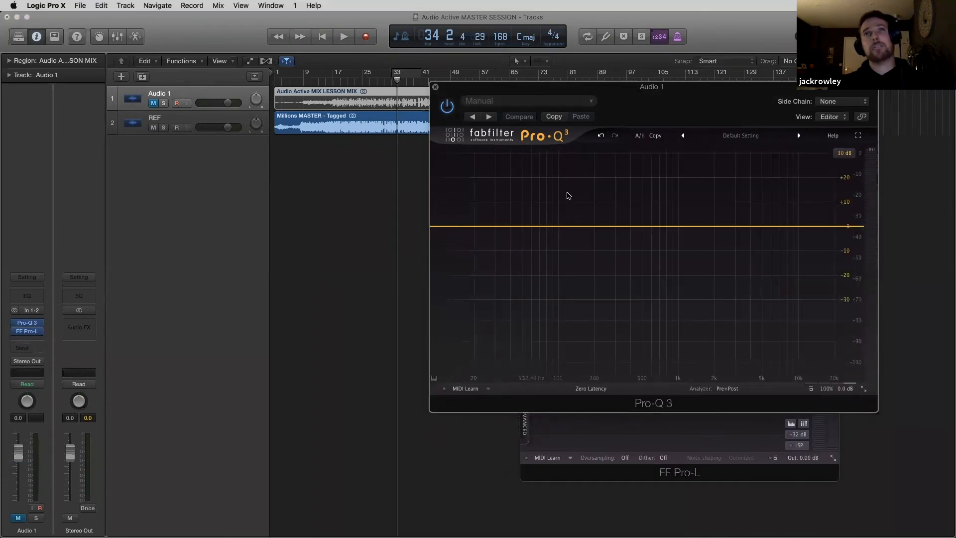
# Insert a stereo Match EQ as the third plug-in on Audio 1 and move the Pro-Q 3 window clear of the tracks.
pyautogui.click(27, 342)
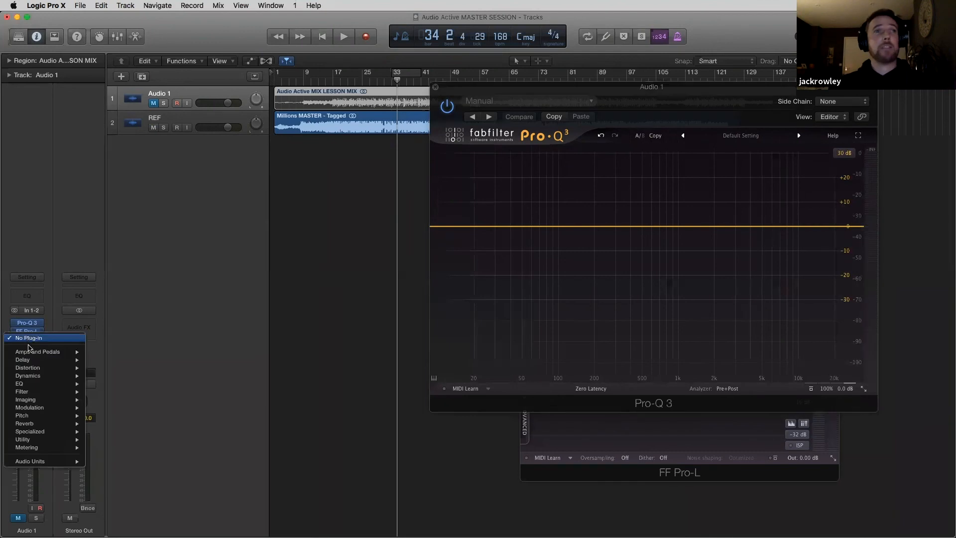
pyautogui.moveTo(45, 383)
pyautogui.moveTo(161, 409)
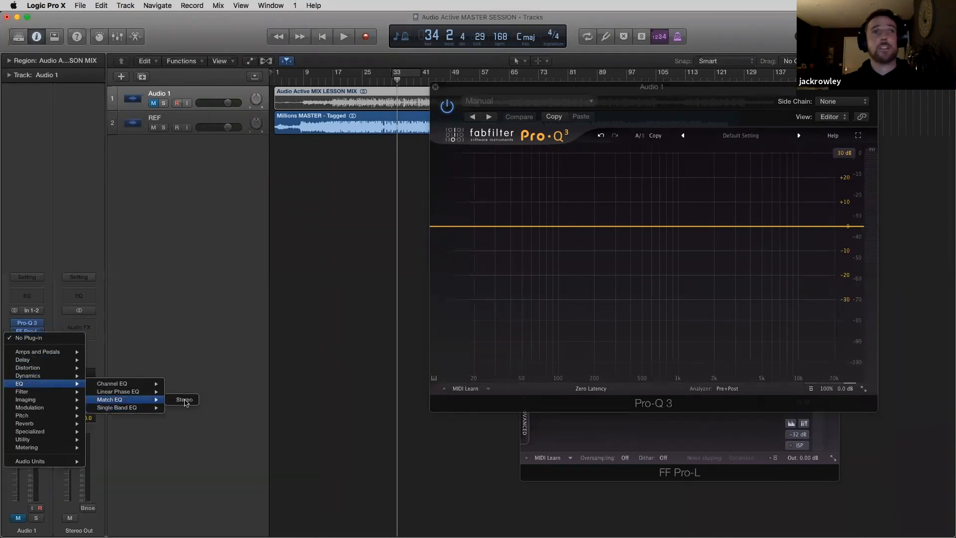
pyautogui.click(309, 194)
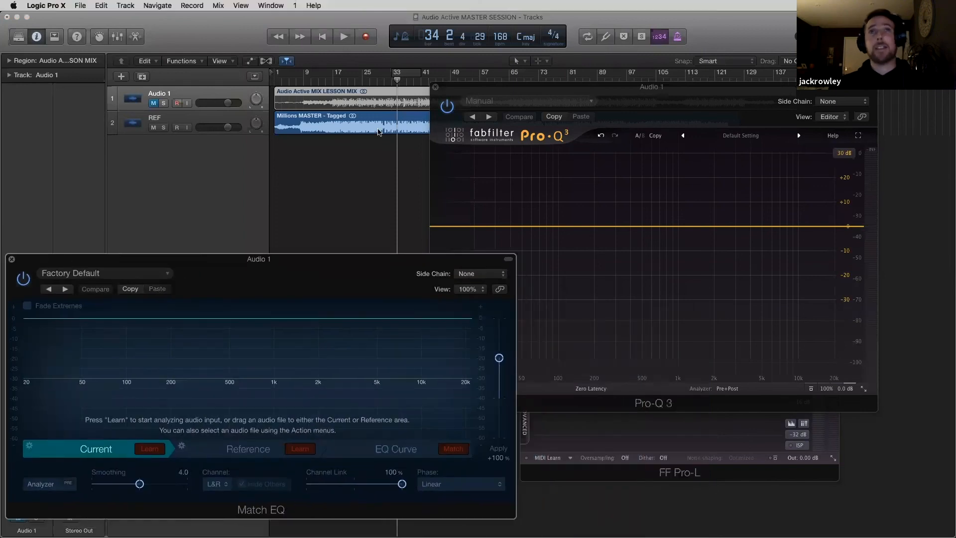
pyautogui.moveTo(454, 85); pyautogui.dragTo(225, 21)
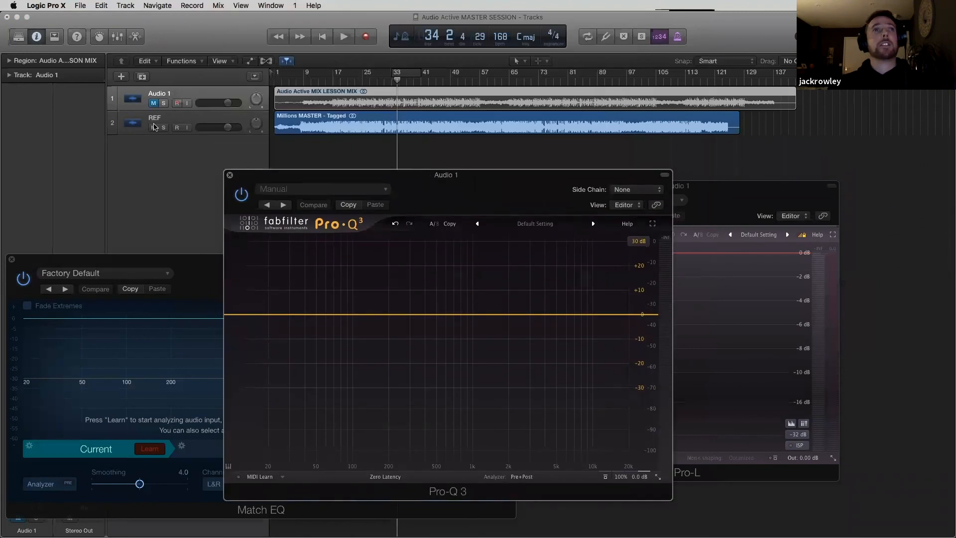
# Mute the REF track, unmute Audio 1, and set an active cycle range from bar 25 to about bar 39.
pyautogui.click(154, 127)
pyautogui.click(153, 103)
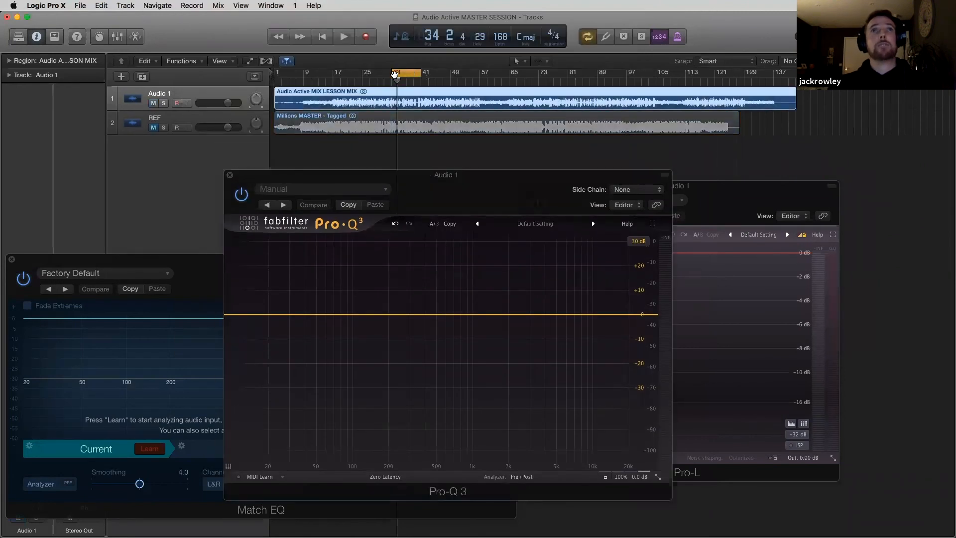
pyautogui.moveTo(394, 73); pyautogui.dragTo(365, 73)
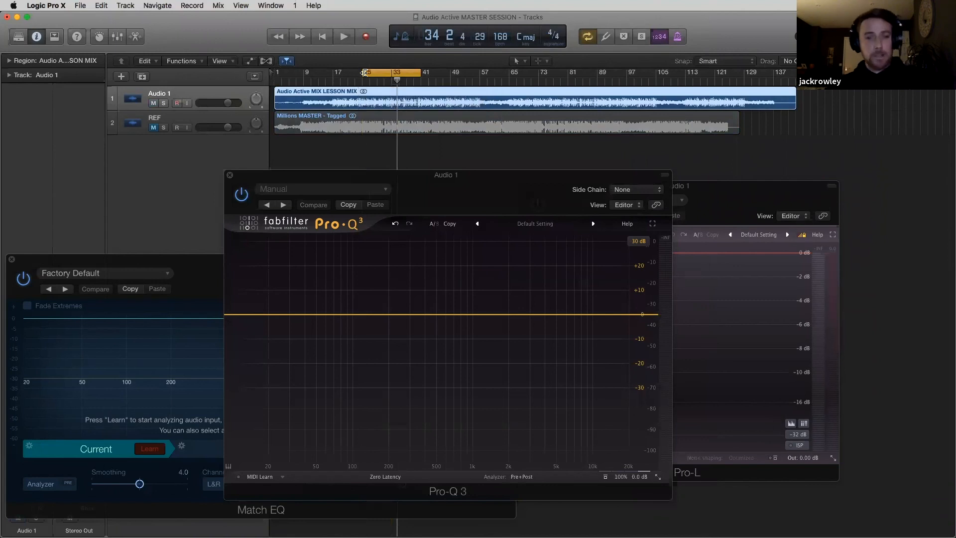
# Play the cycled section of Audio 1 and raise the Pro-L gain to +12.6 dB.
pyautogui.press('space')
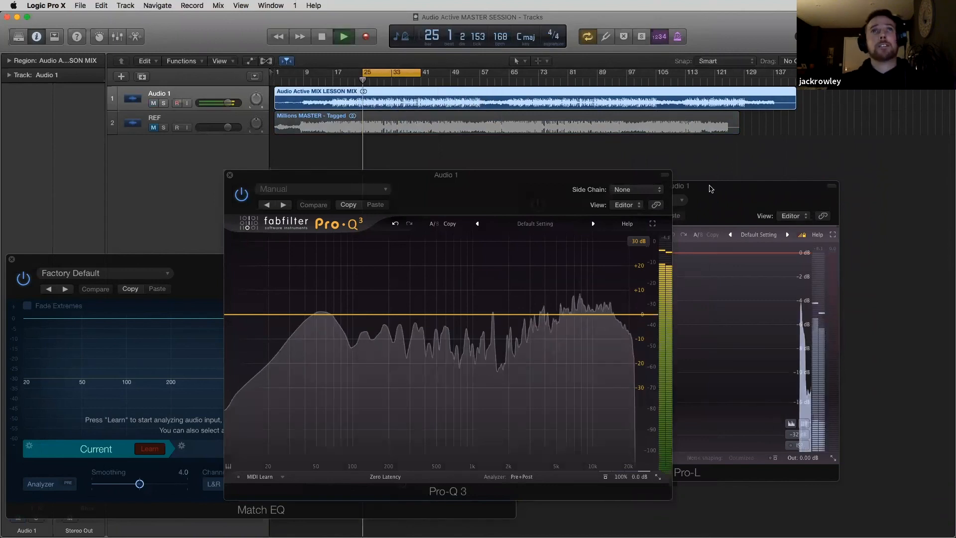
pyautogui.click(711, 189)
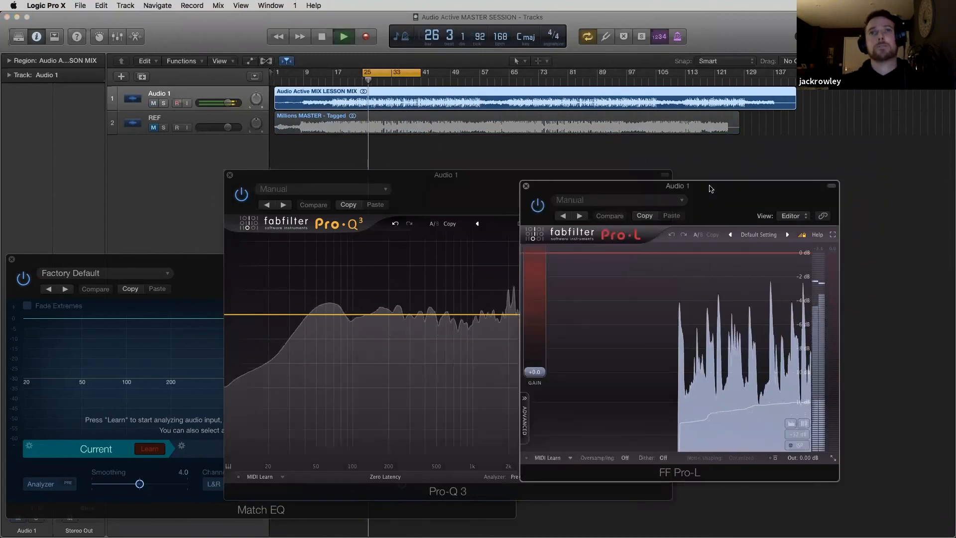
pyautogui.press('space')
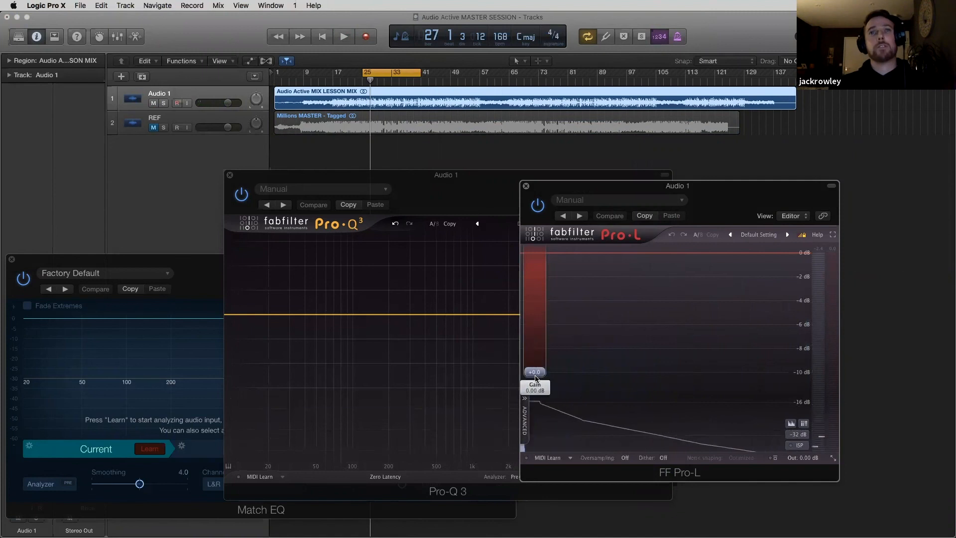
pyautogui.moveTo(535, 378)
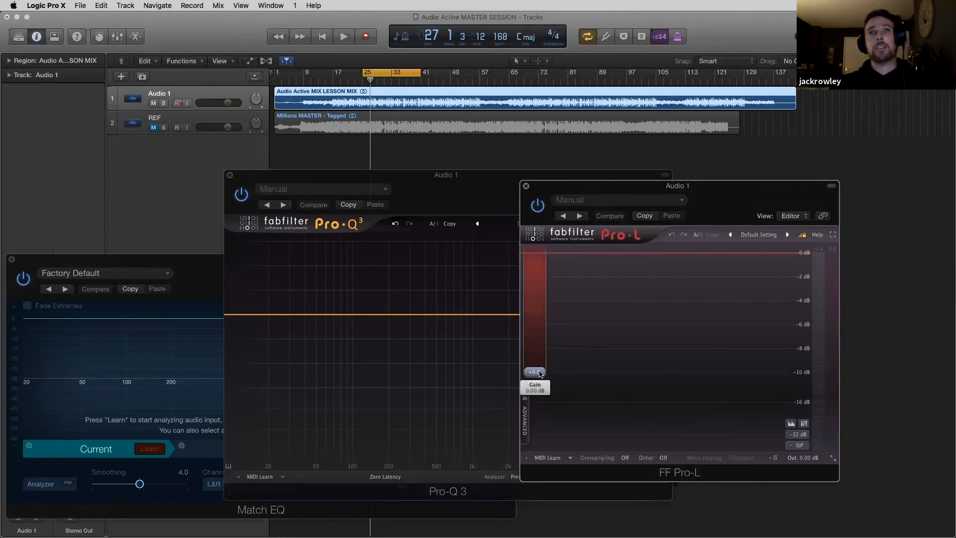
pyautogui.moveTo(539, 357); pyautogui.dragTo(540, 326)
pyautogui.press('space')
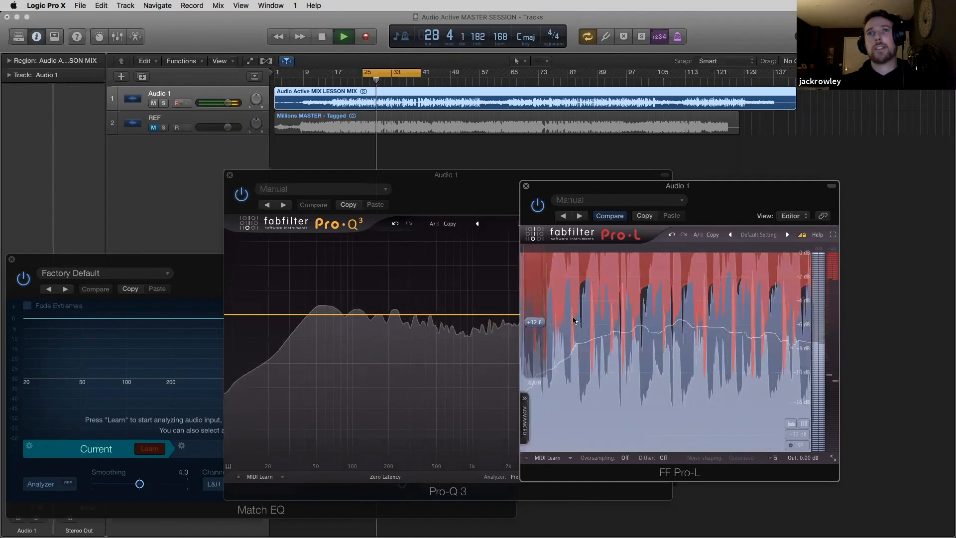
pyautogui.press('space')
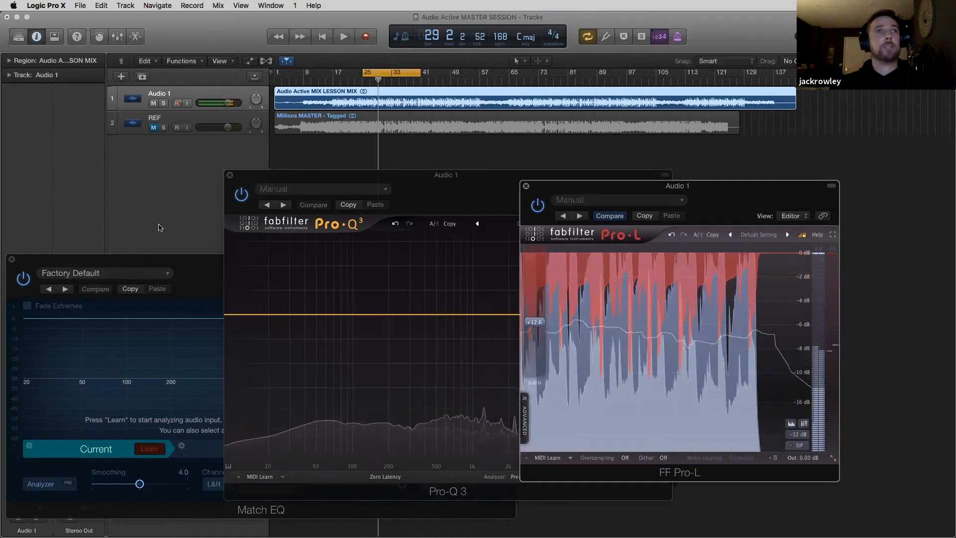
# Have Match EQ learn the current spectrum of Audio 1 during playback, with its window placed lower on the screen.
pyautogui.moveTo(123, 262); pyautogui.dragTo(199, 190)
pyautogui.press('space')
pyautogui.click(233, 376)
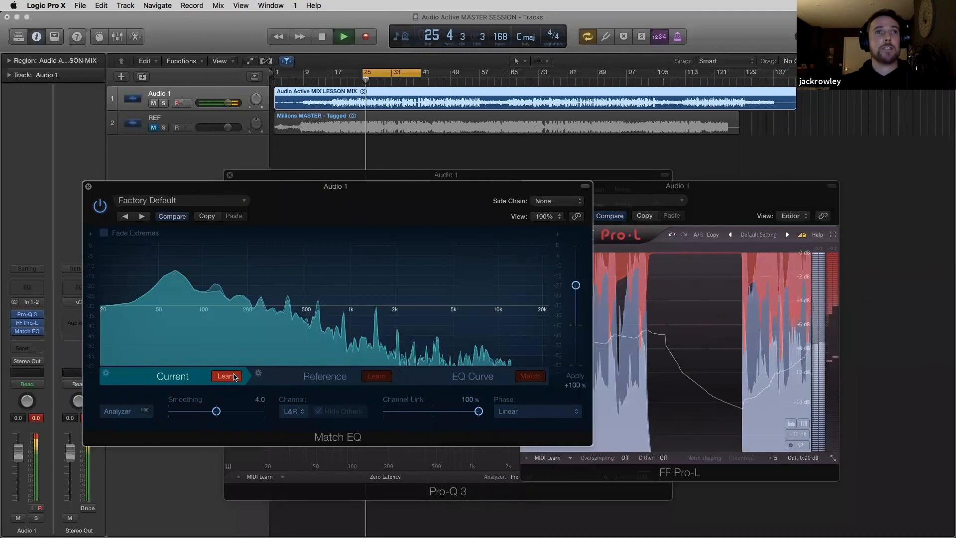
pyautogui.moveTo(356, 192); pyautogui.dragTo(384, 280)
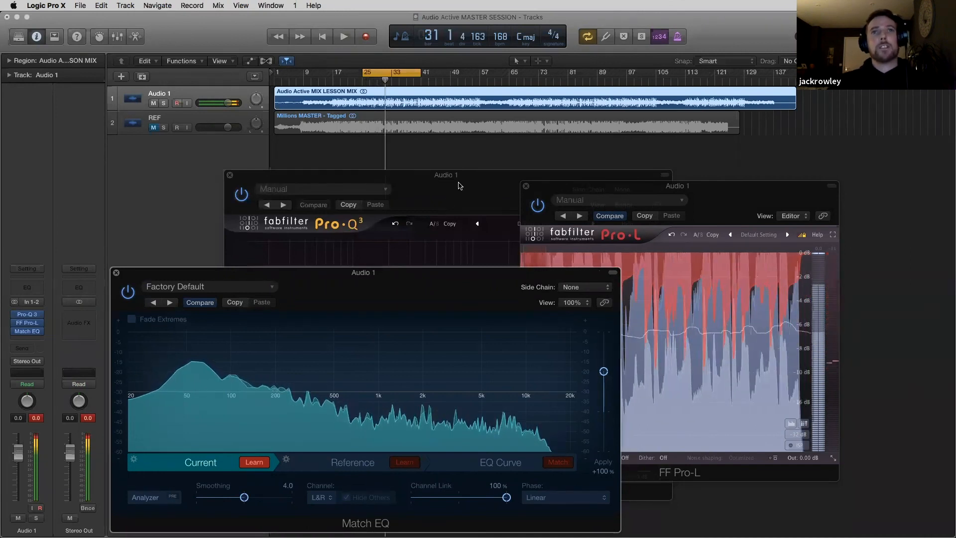
# Add a bell cut of about -3.25 dB at roughly 56 Hz in the Pro-Q 3 while playing the mix.
pyautogui.click(390, 182)
pyautogui.moveTo(387, 179); pyautogui.dragTo(455, 137)
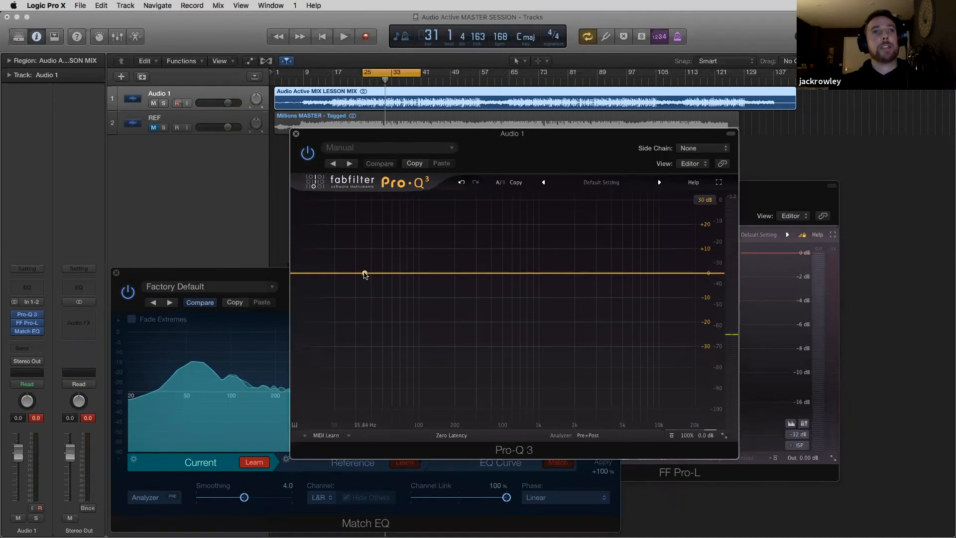
pyautogui.press('space')
pyautogui.moveTo(390, 273)
pyautogui.mouseDown()
pyautogui.moveTo(385, 299)
pyautogui.moveTo(386, 284)
pyautogui.mouseUp()
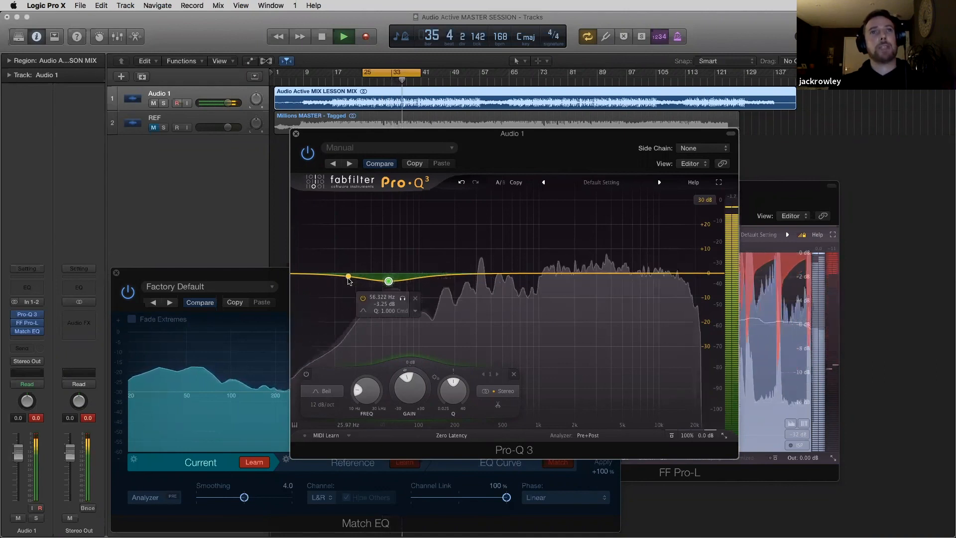
pyautogui.press('space')
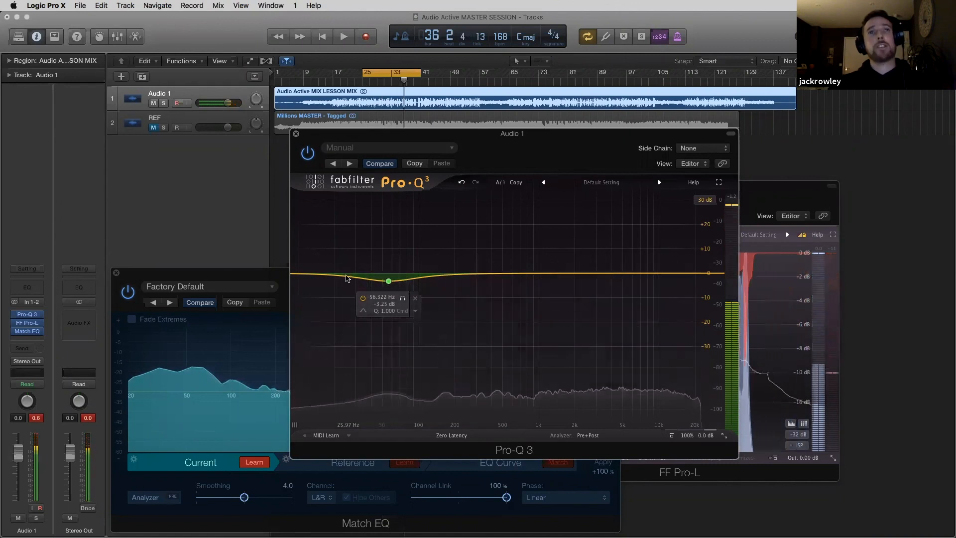
# Add a second Pro-Q 3 band as a 48 dB/oct low cut at about 22 Hz.
pyautogui.click(347, 278)
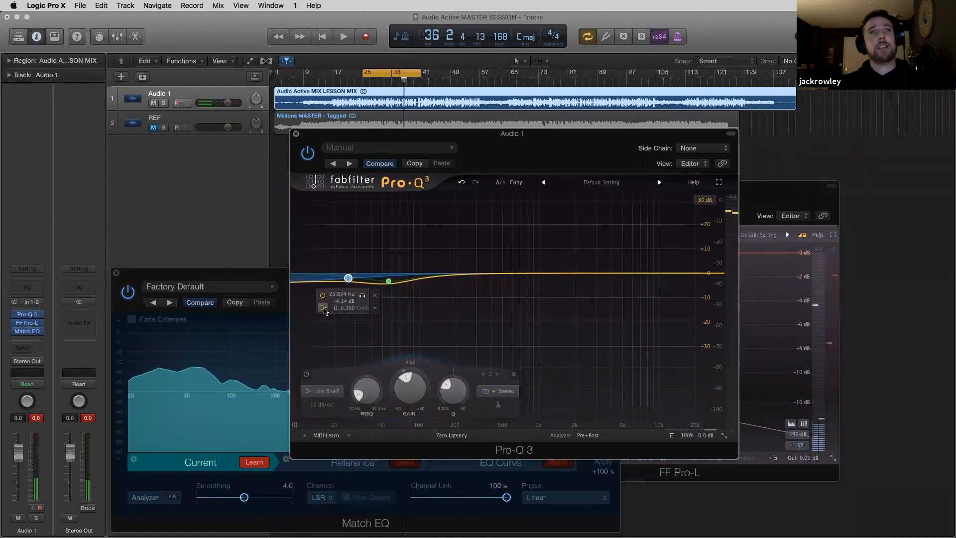
pyautogui.click(345, 319)
pyautogui.click(346, 281)
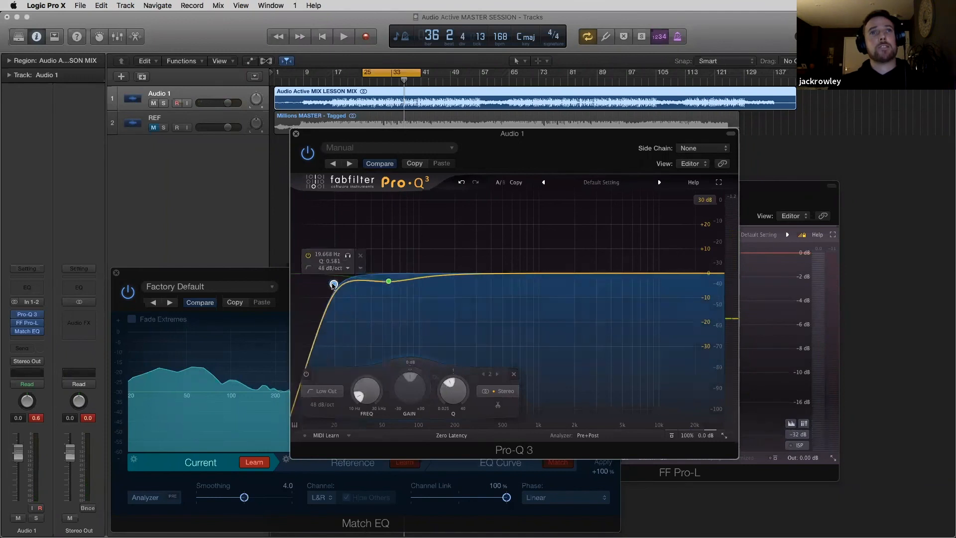
pyautogui.moveTo(336, 285); pyautogui.dragTo(339, 286)
# Fine-tune the low cut during playback and adjust the bass bell to about -4.4 dB at 54 Hz.
pyautogui.press('space')
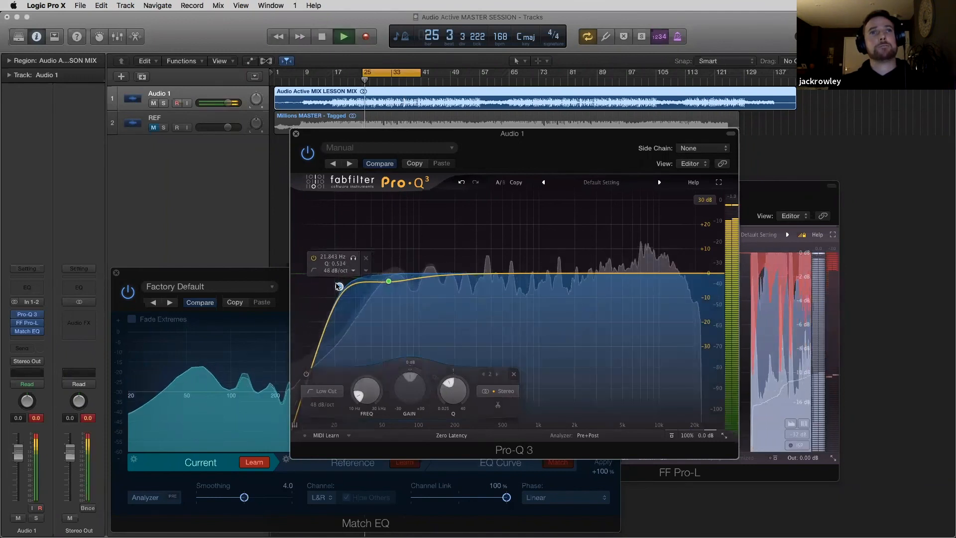
pyautogui.click(393, 81)
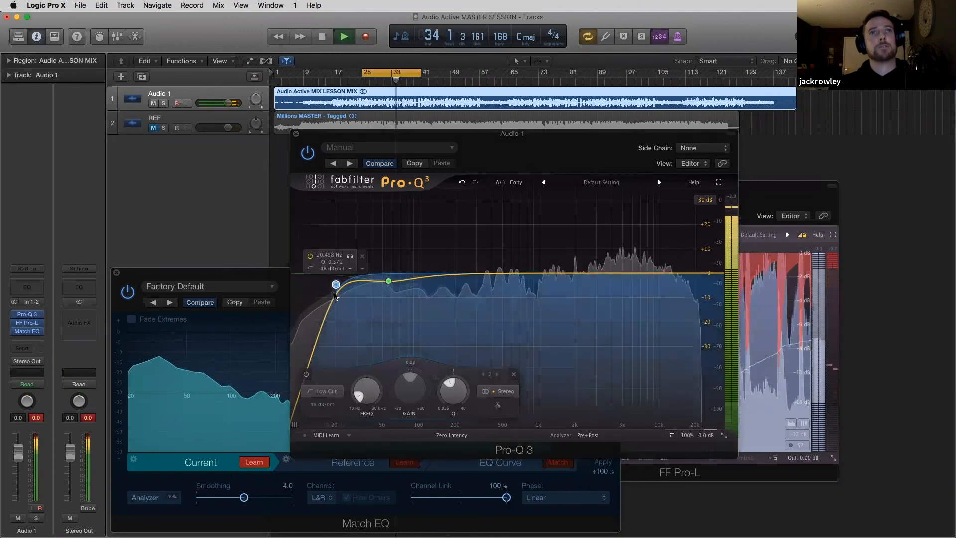
pyautogui.moveTo(338, 288); pyautogui.dragTo(383, 286)
pyautogui.moveTo(388, 282)
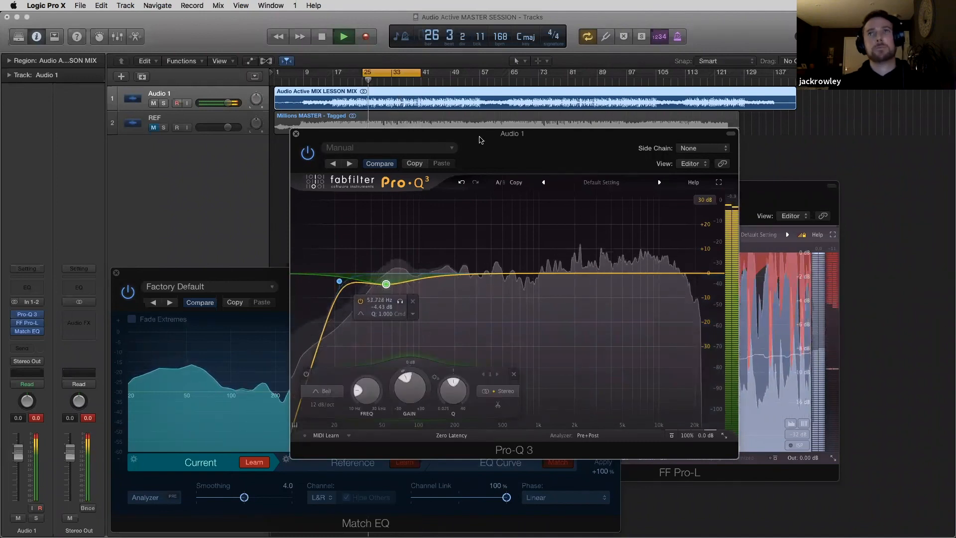
# Stop playback and lower the Pro-L gain to +8.6 dB.
pyautogui.press('space')
pyautogui.click(769, 198)
pyautogui.moveTo(535, 322); pyautogui.dragTo(535, 338)
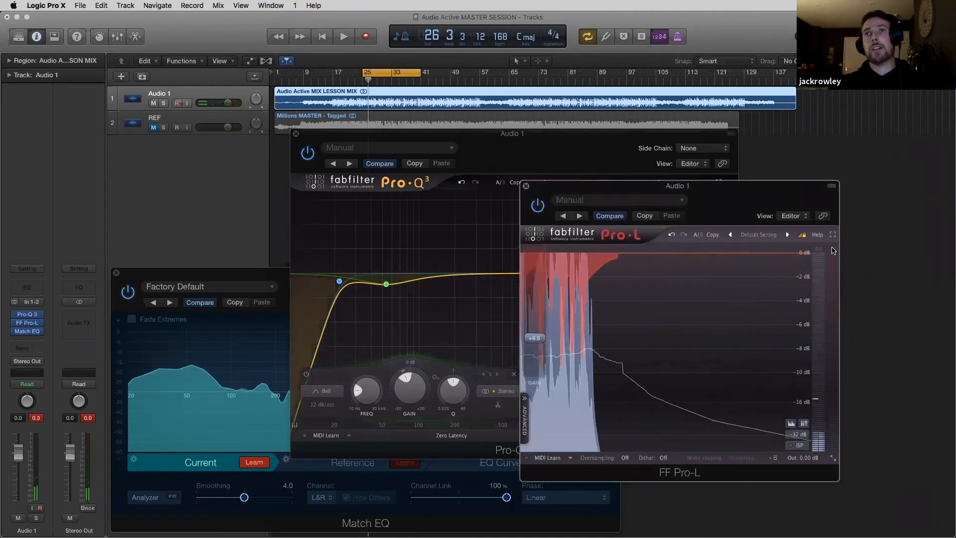
# Listen to REF with Audio 1 muted from bars 25 and 33, stop, and switch the mutes back to hear Audio 1.
pyautogui.click(153, 128)
pyautogui.click(154, 103)
pyautogui.press('space')
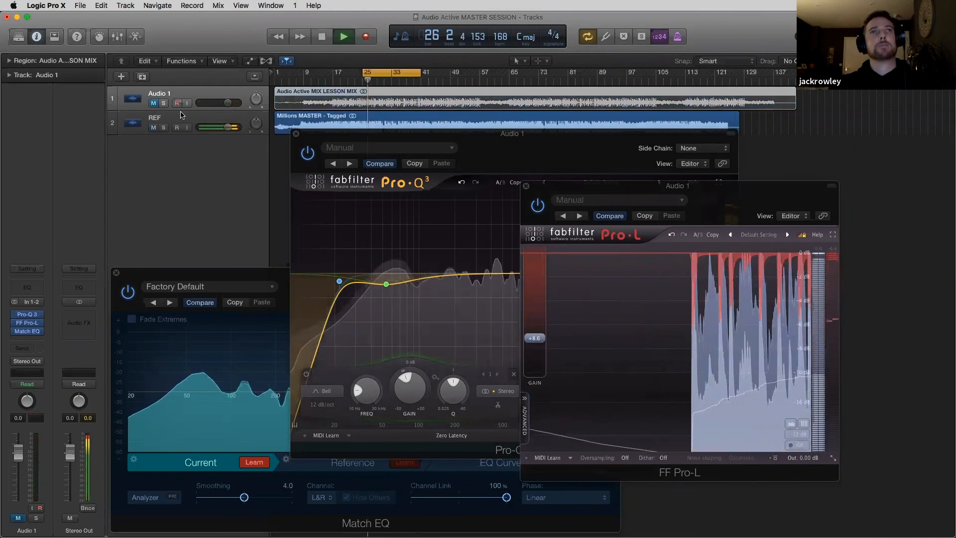
pyautogui.click(392, 79)
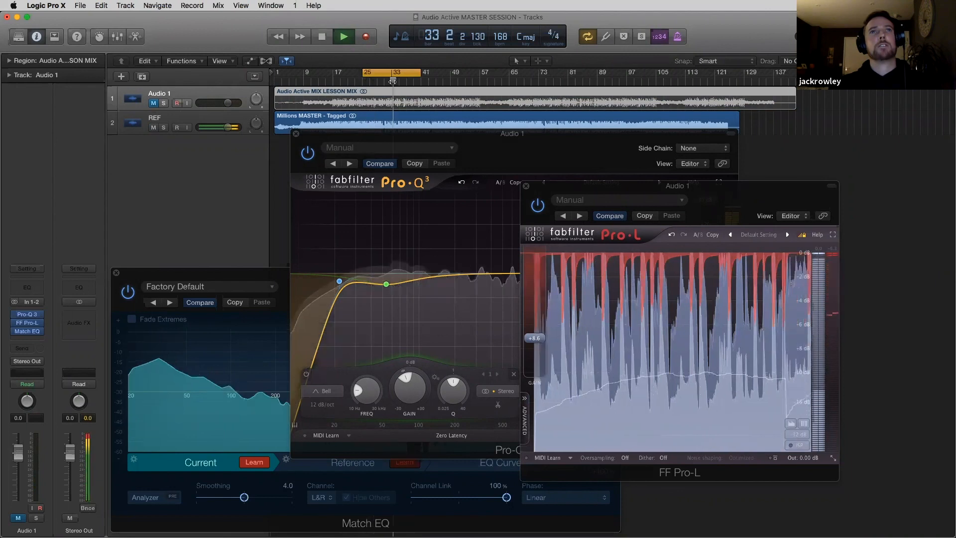
pyautogui.press('space')
pyautogui.click(154, 128)
pyautogui.click(153, 103)
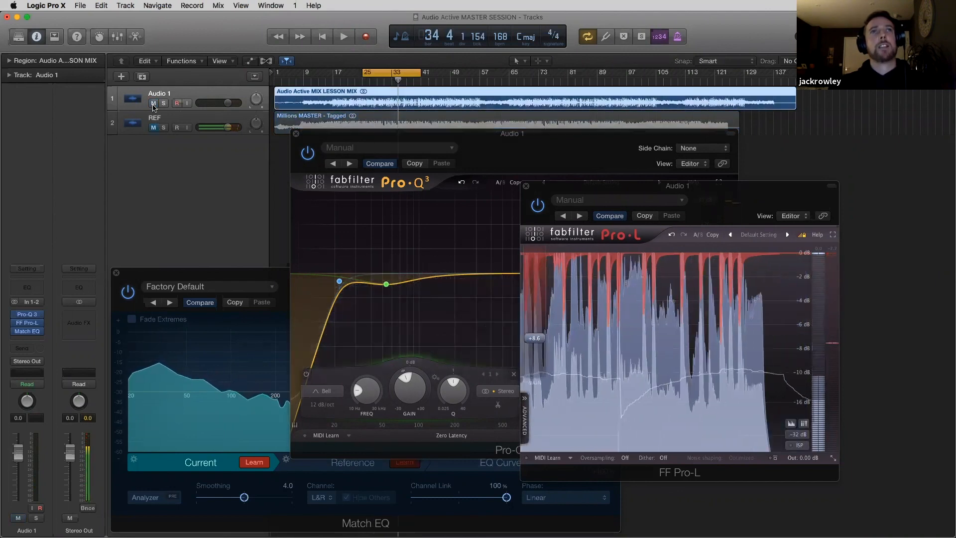
# Reduce the Pro-L gain to about +7.9 dB and audition Audio 1 from bar 25 and from about bar 33.
pyautogui.press('space')
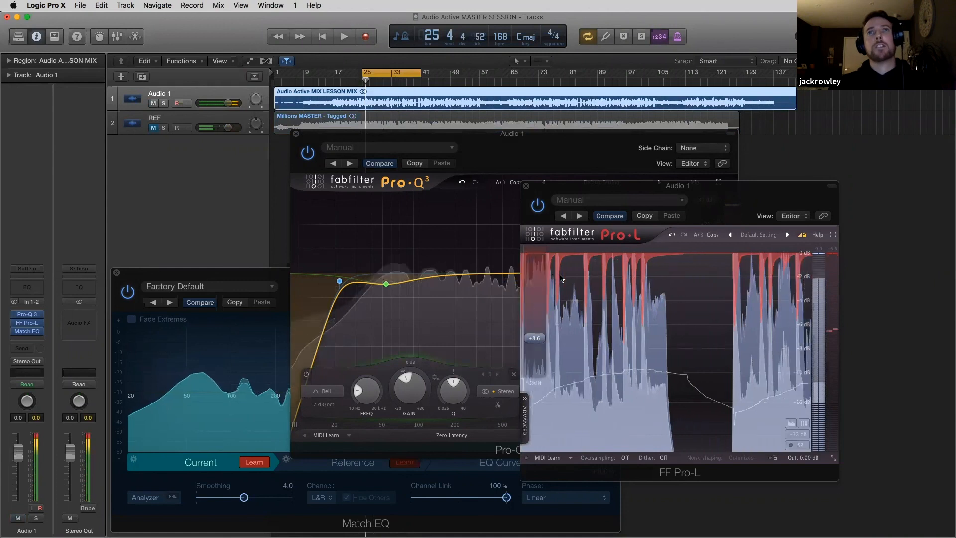
pyautogui.moveTo(534, 338); pyautogui.dragTo(542, 346)
pyautogui.press('space')
pyautogui.press('space')
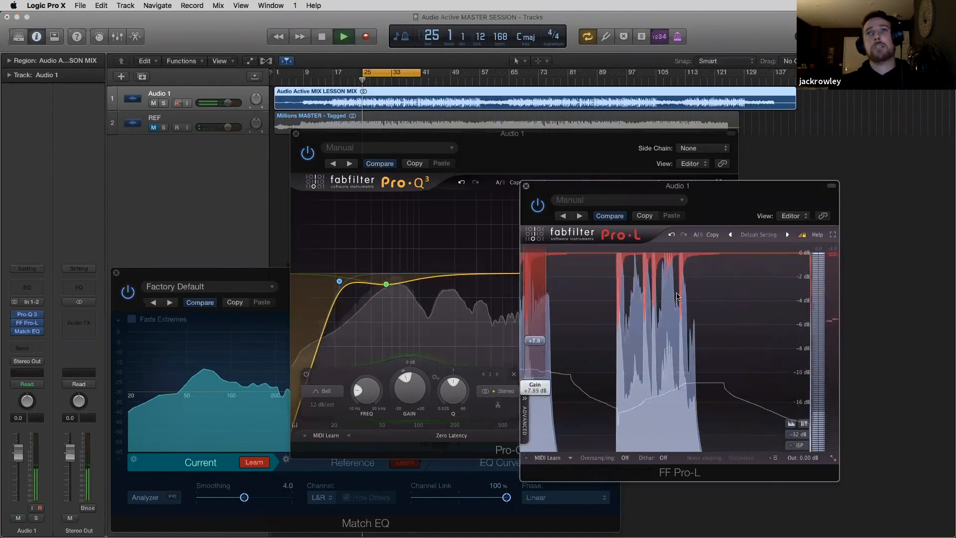
pyautogui.click(394, 80)
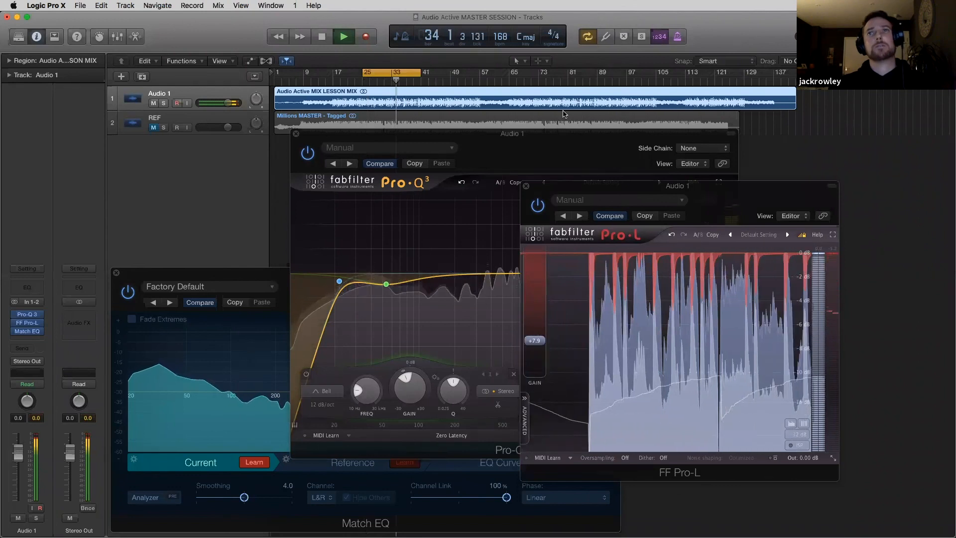
# Check the Match EQ spectrum and add a bell boost of about +2.45 dB just above 4 kHz in the Pro-Q 3.
pyautogui.click(247, 268)
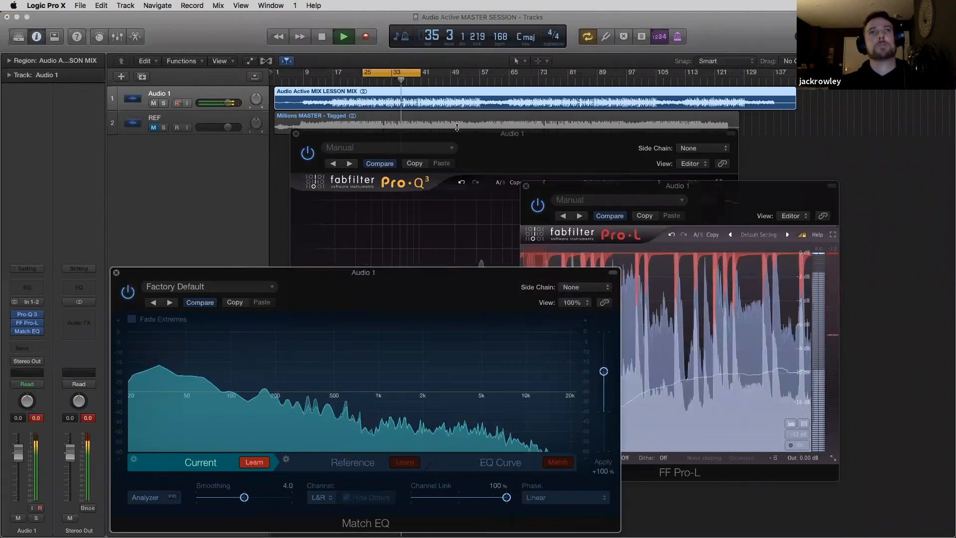
pyautogui.click(494, 135)
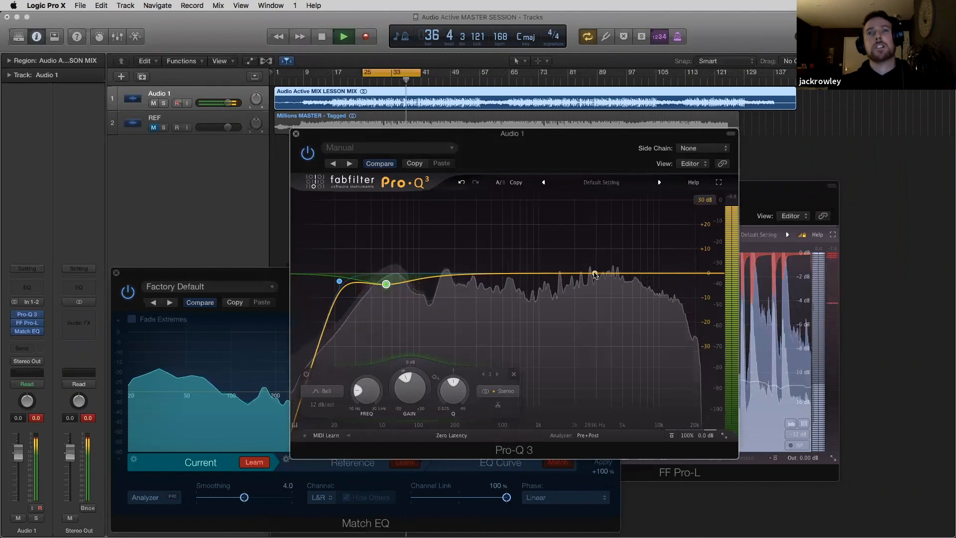
pyautogui.press('space')
pyautogui.moveTo(605, 273); pyautogui.dragTo(614, 269)
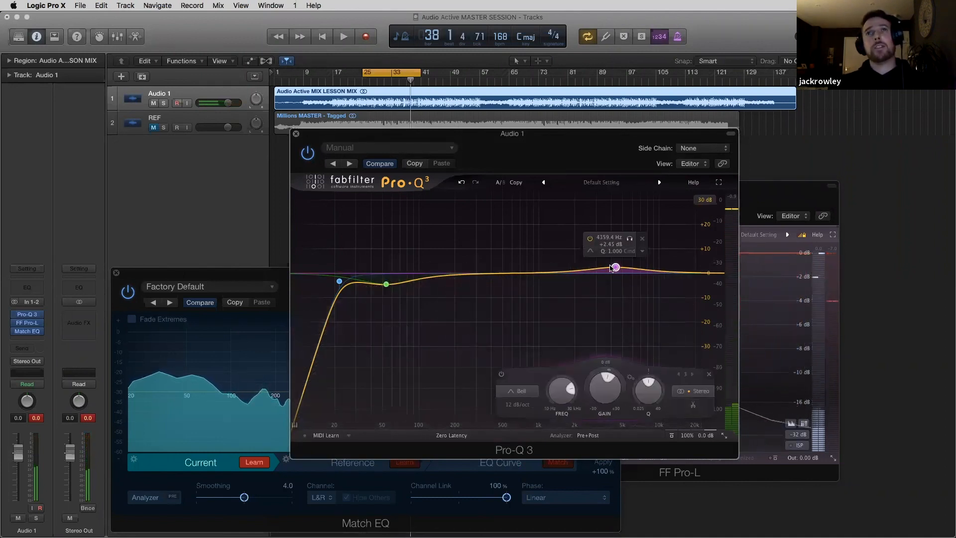
# Shift the Pro-Q 3 bell boost to about 4.9 kHz at +2.44 dB while auditioning Audio 1 from bar 25.
pyautogui.press('space')
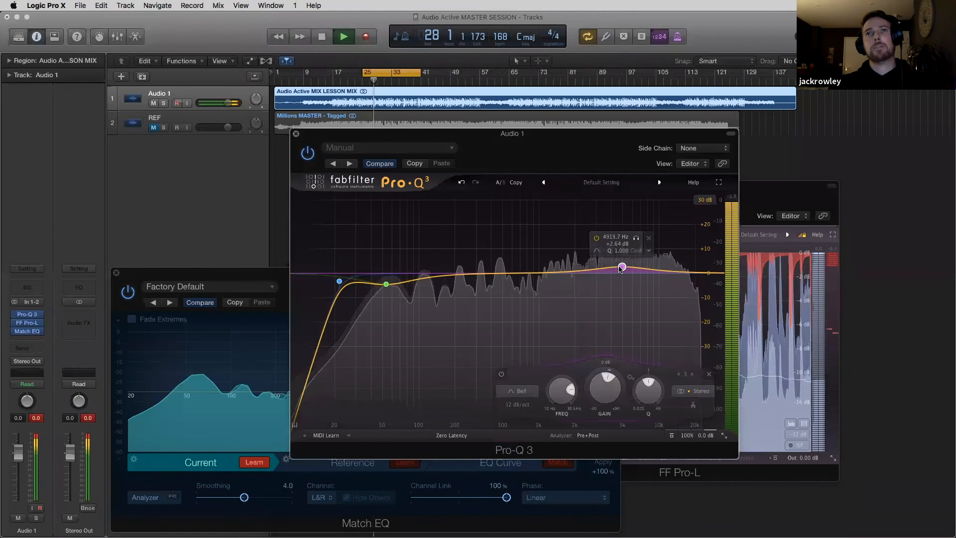
pyautogui.press('space')
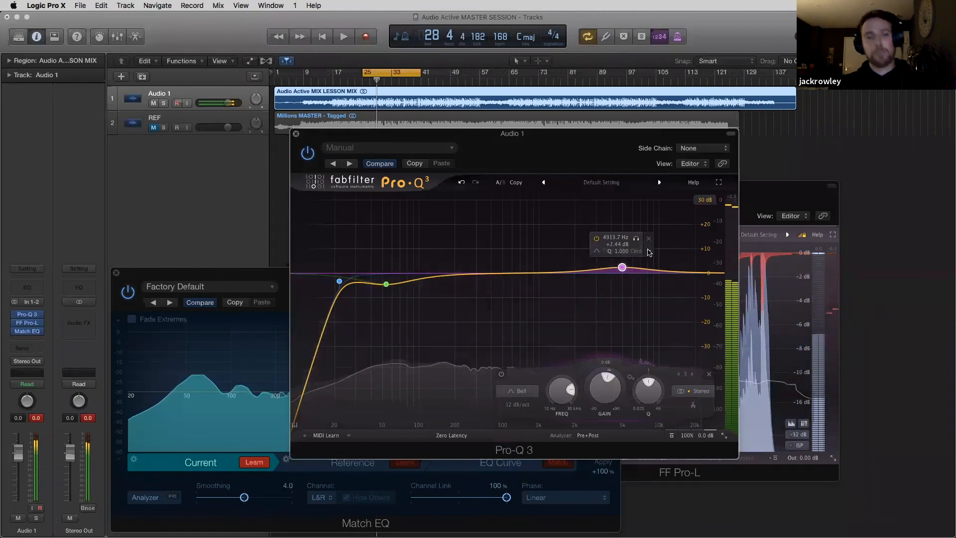
pyautogui.press('space')
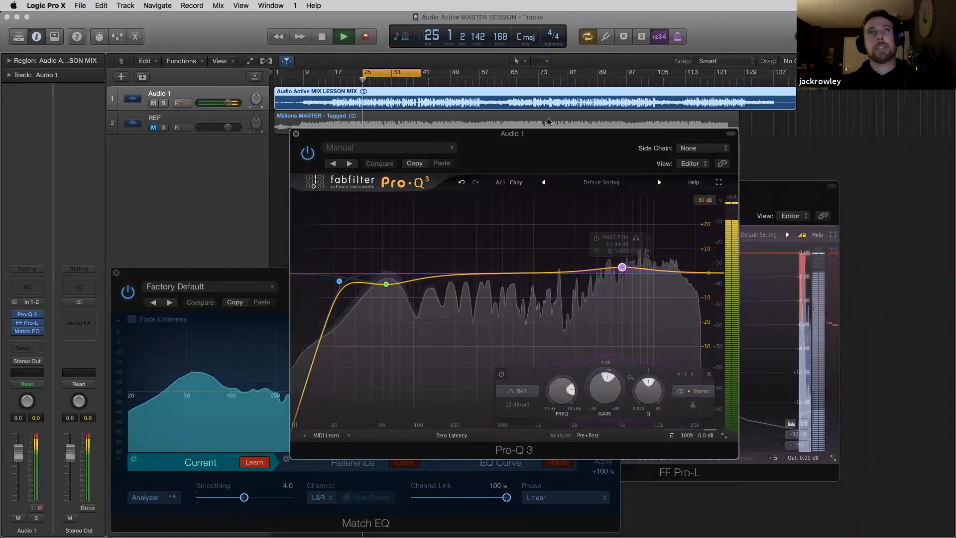
# Audition Audio 1 from bar 25 while checking the Pro-L limiting, the Match EQ spectrum and the Pro-Q 3 curve.
pyautogui.click(759, 180)
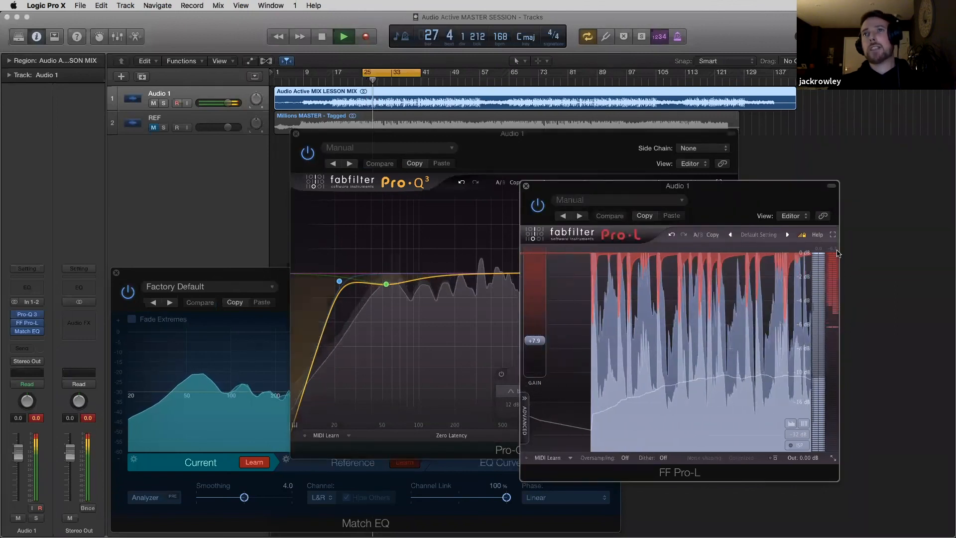
pyautogui.press('space')
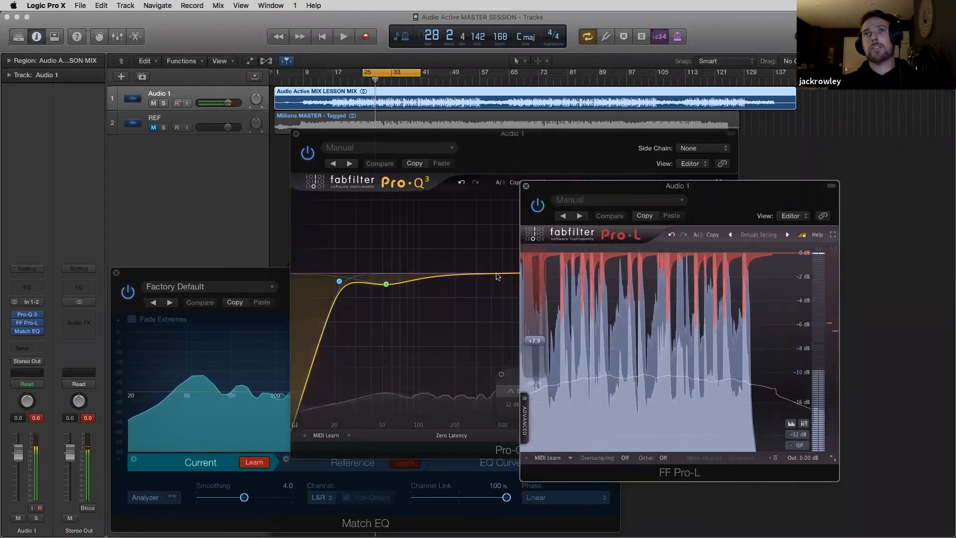
pyautogui.press('space')
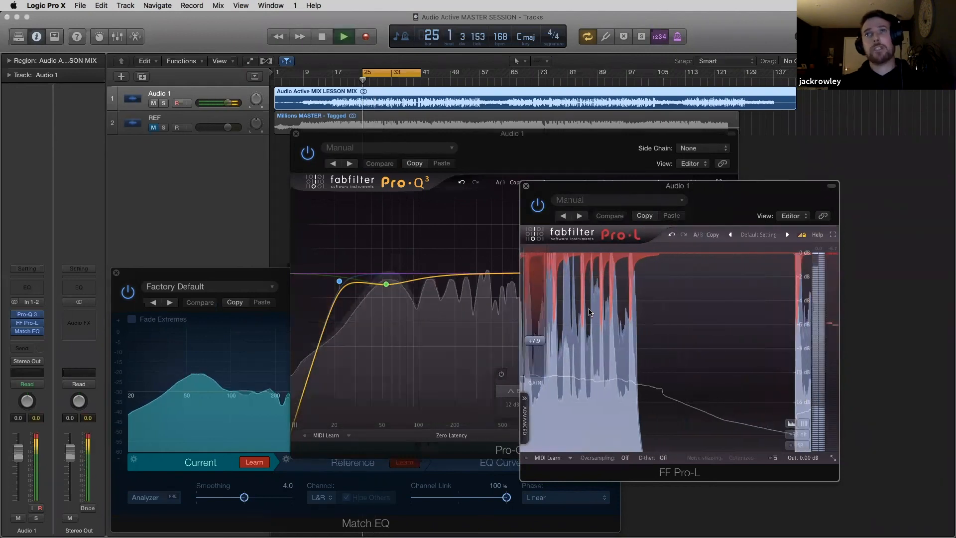
pyautogui.click(272, 278)
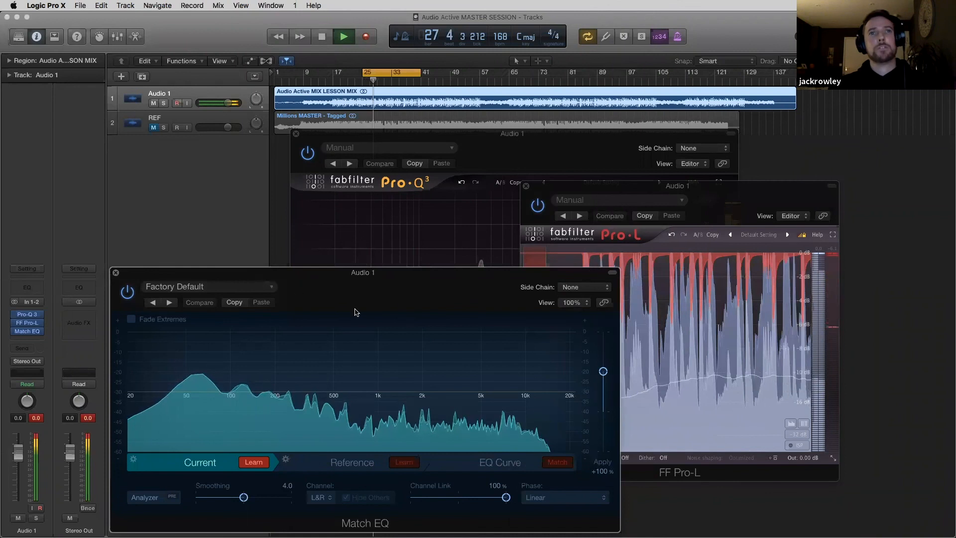
pyautogui.click(516, 135)
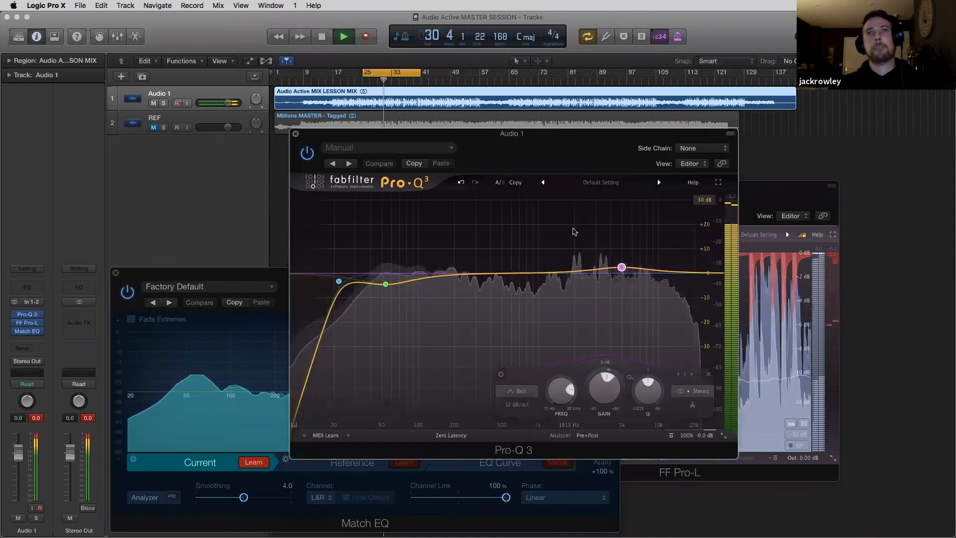
pyautogui.press('space')
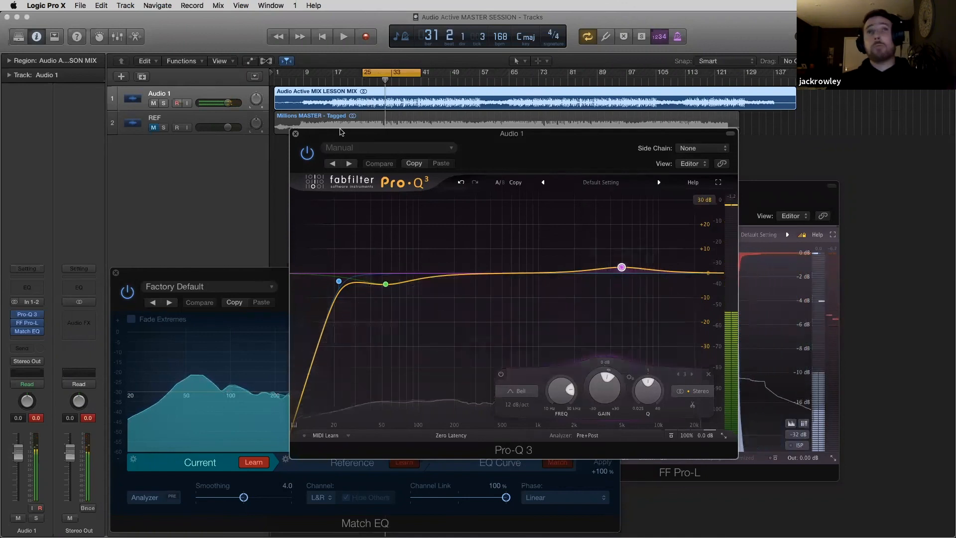
# Move the Pro-Q 3 window clear of the tracks and compare REF with Audio 1 from bar 25 by swapping their mutes.
pyautogui.moveTo(338, 131); pyautogui.dragTo(312, 168)
pyautogui.click(153, 128)
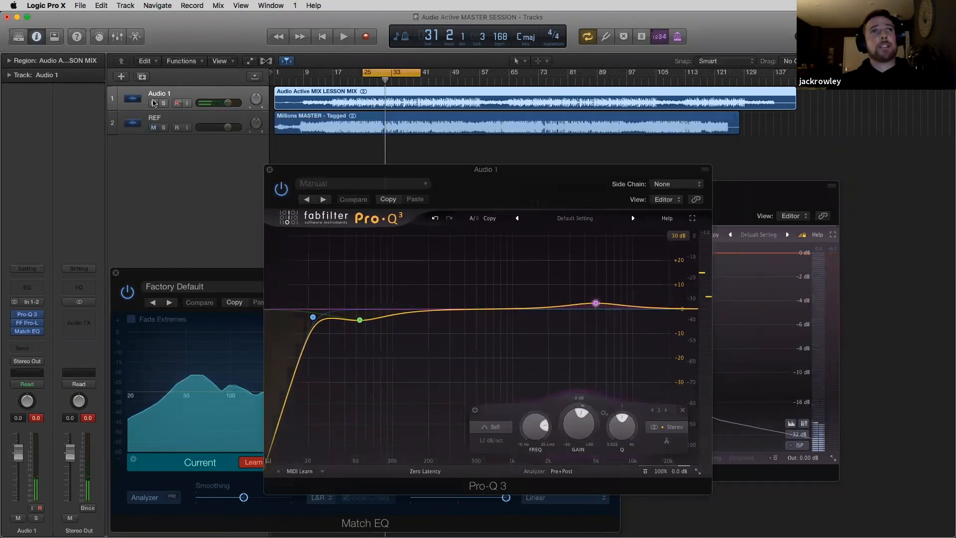
pyautogui.click(153, 104)
pyautogui.press('space')
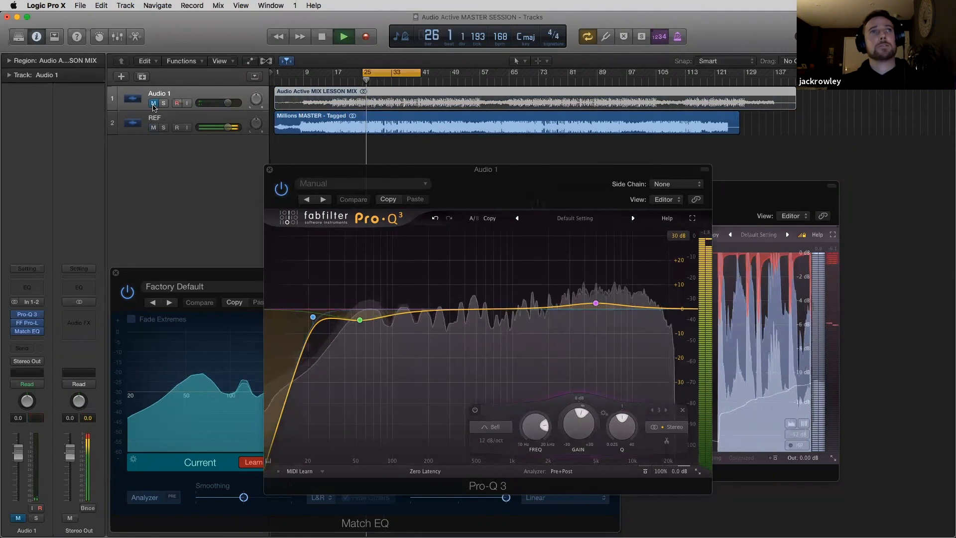
pyautogui.click(153, 104)
pyautogui.click(153, 128)
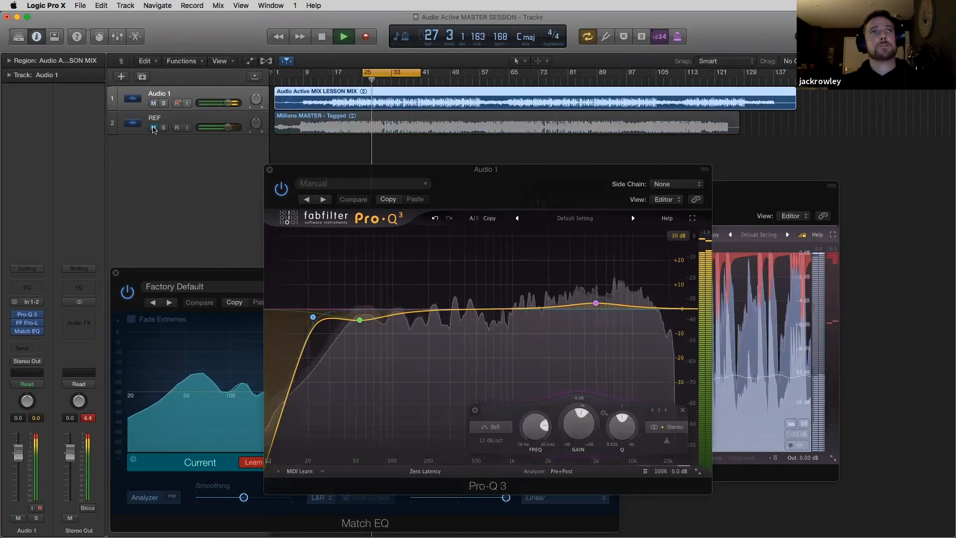
pyautogui.press('space')
# Fine-tune the Pro-L gain to +8.1 dB while switching the mutes between Audio 1 and REF during playback.
pyautogui.click(757, 192)
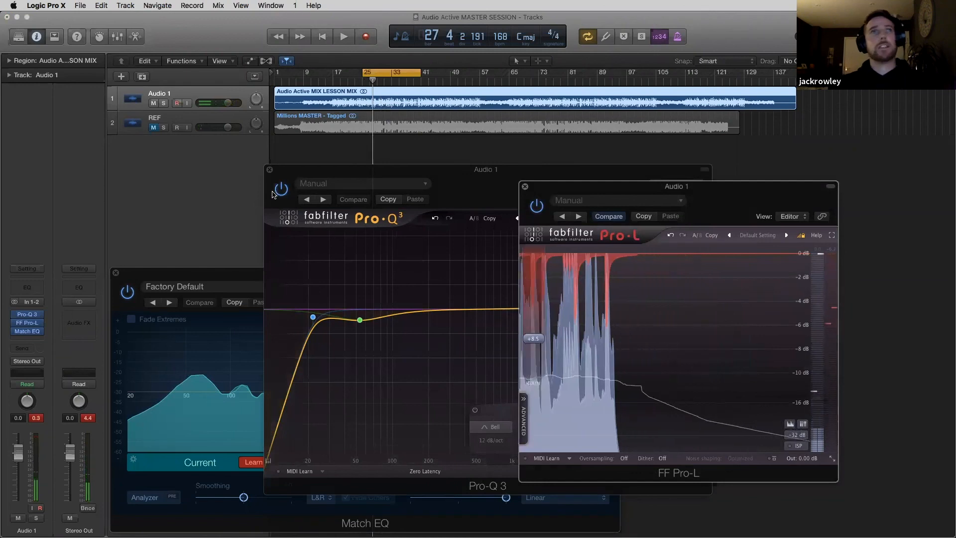
pyautogui.press('space')
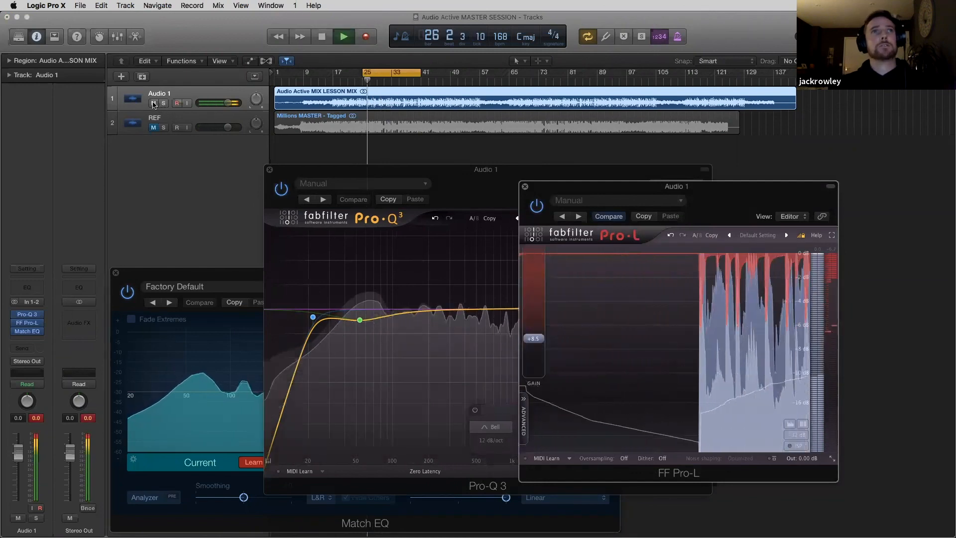
pyautogui.click(153, 104)
pyautogui.click(153, 127)
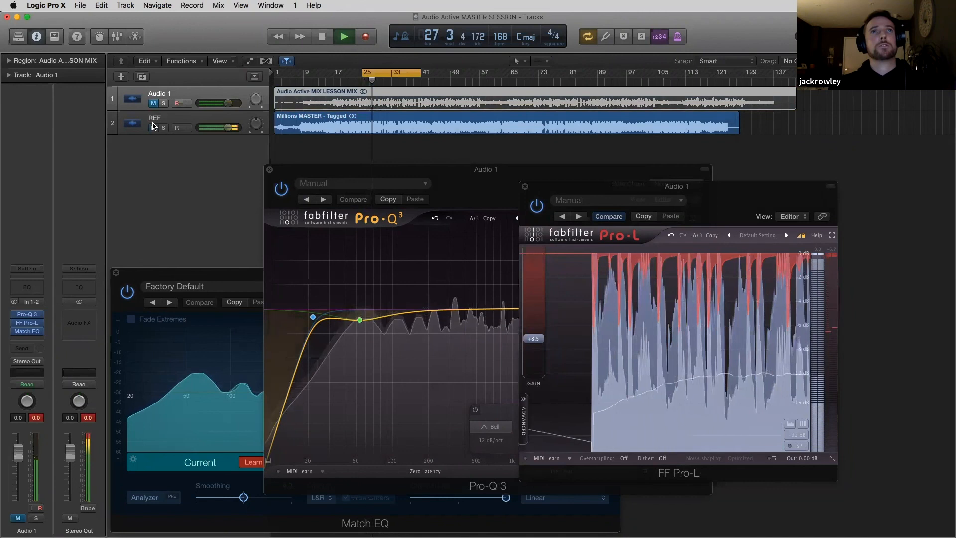
pyautogui.moveTo(530, 344); pyautogui.dragTo(530, 347)
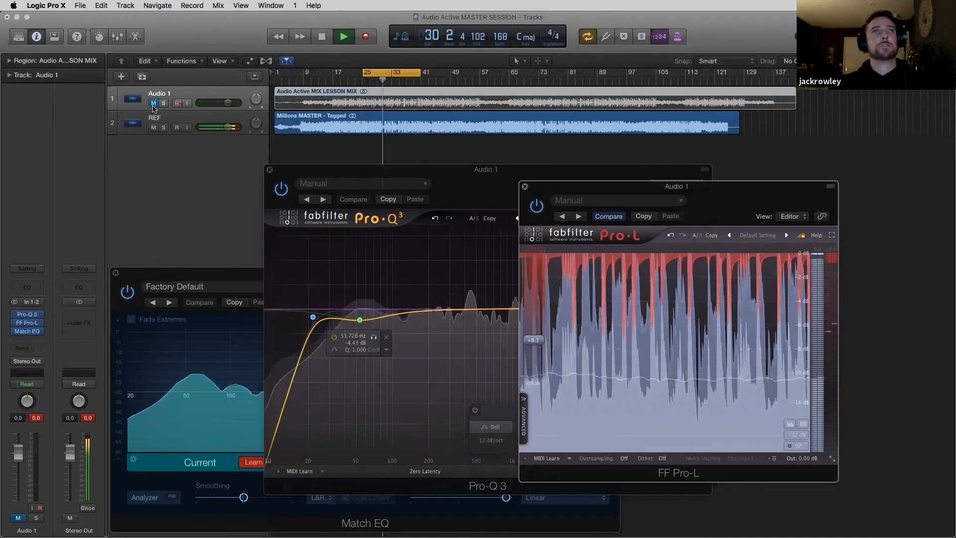
pyautogui.click(153, 128)
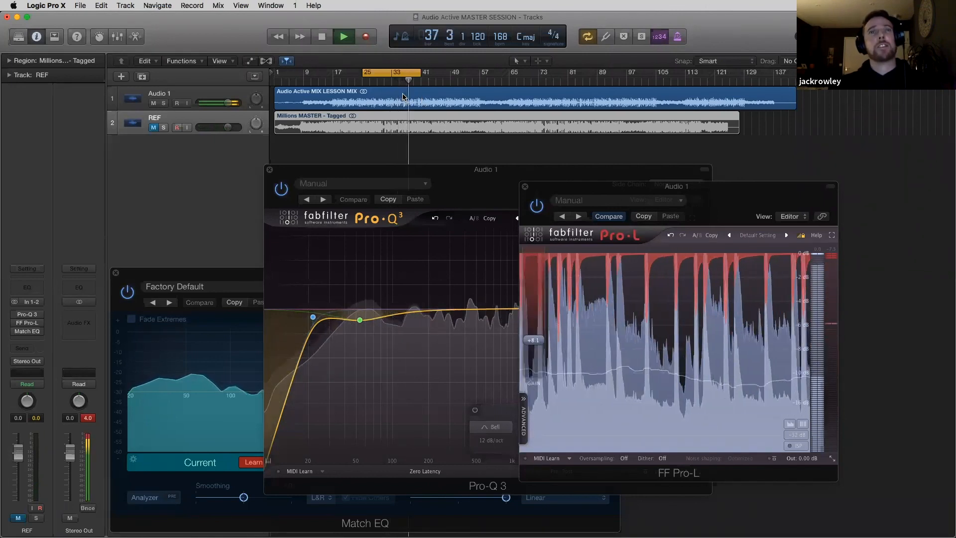
# Close the Pro-L, Pro-Q 3 and Match EQ windows and select the Audio 1 track.
pyautogui.click(525, 187)
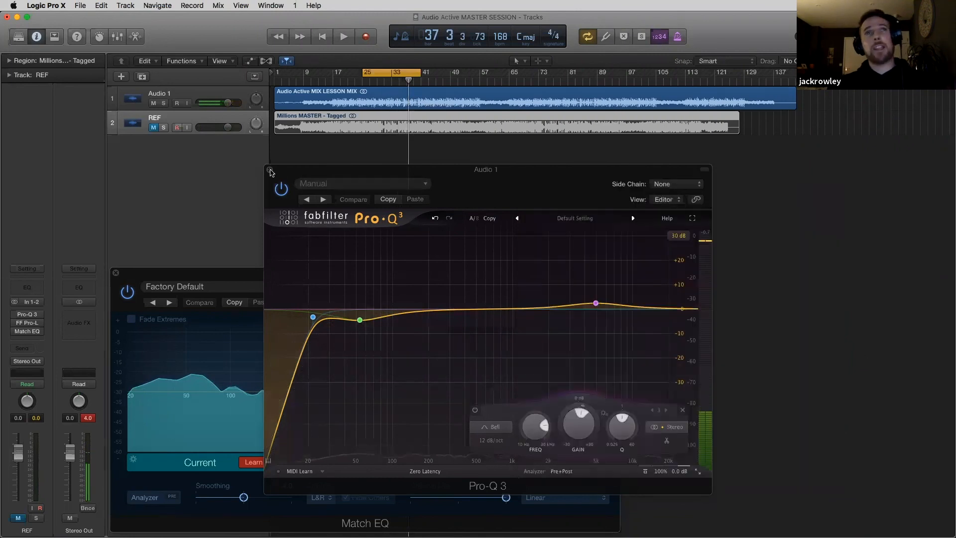
pyautogui.click(269, 169)
pyautogui.moveTo(227, 278); pyautogui.dragTo(395, 221)
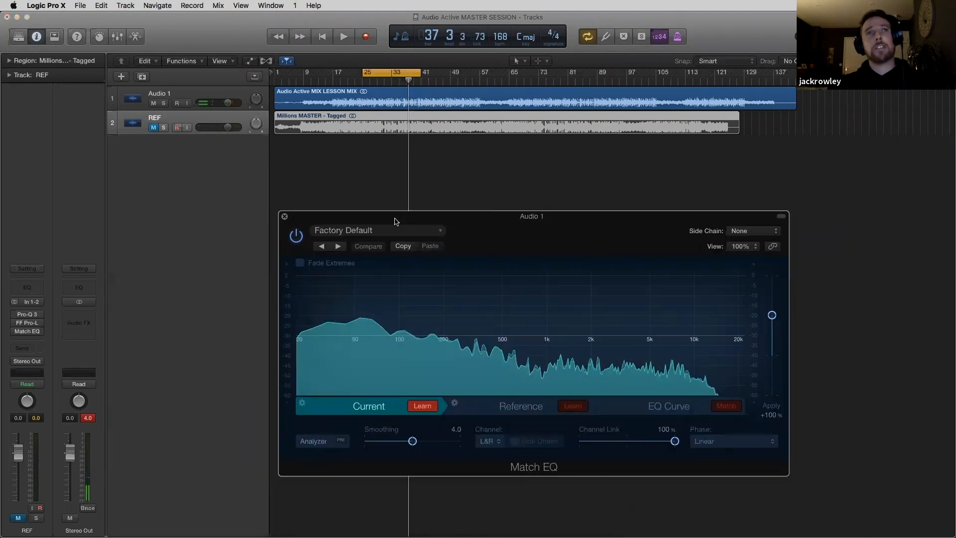
pyautogui.click(285, 217)
pyautogui.click(200, 100)
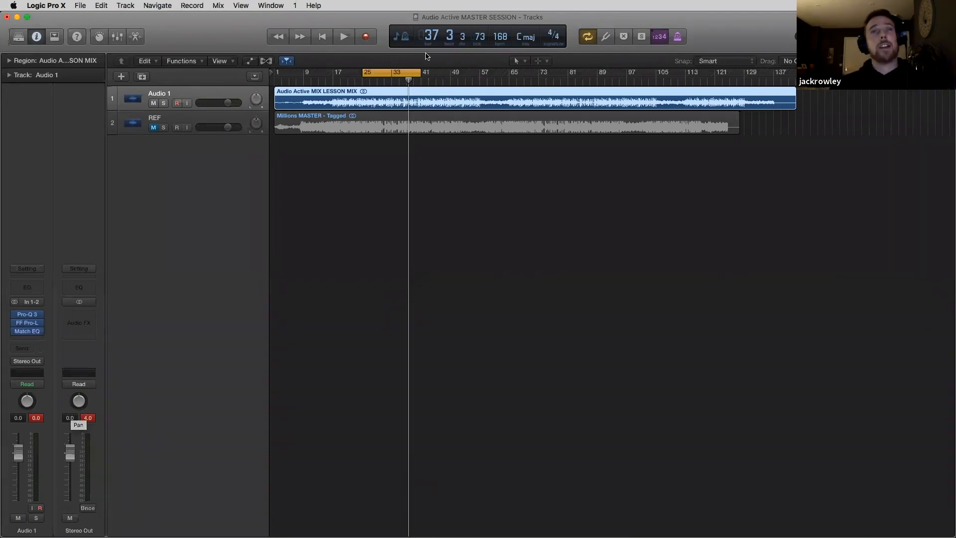
pyautogui.click(389, 73)
pyautogui.click(378, 72)
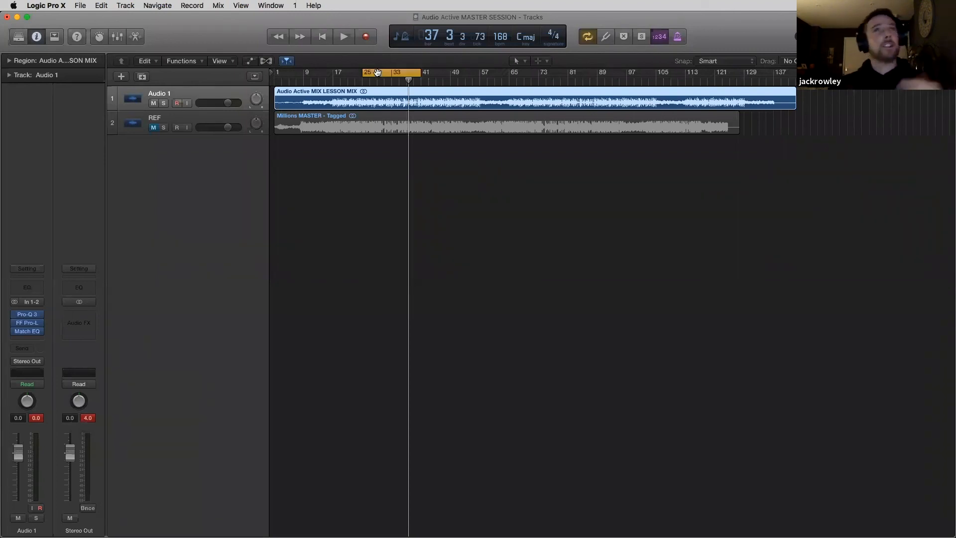